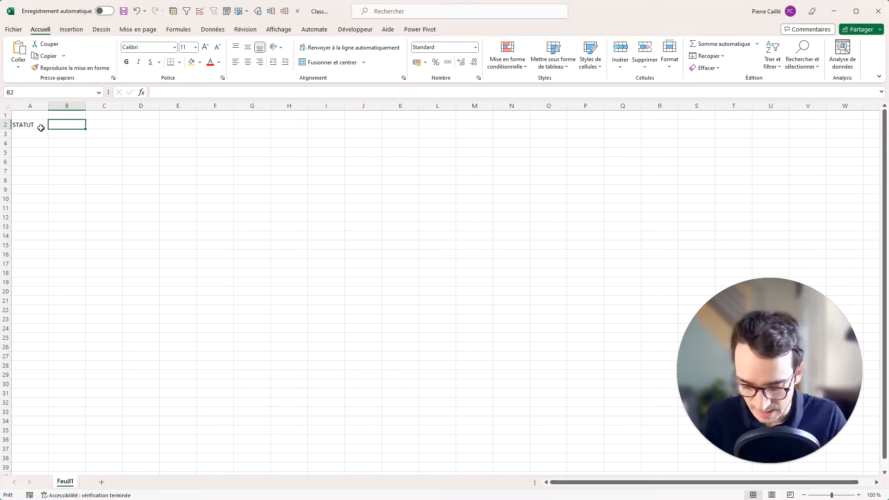
# Enter the CLIENT heading in cell B1.
pyautogui.click(70, 116)
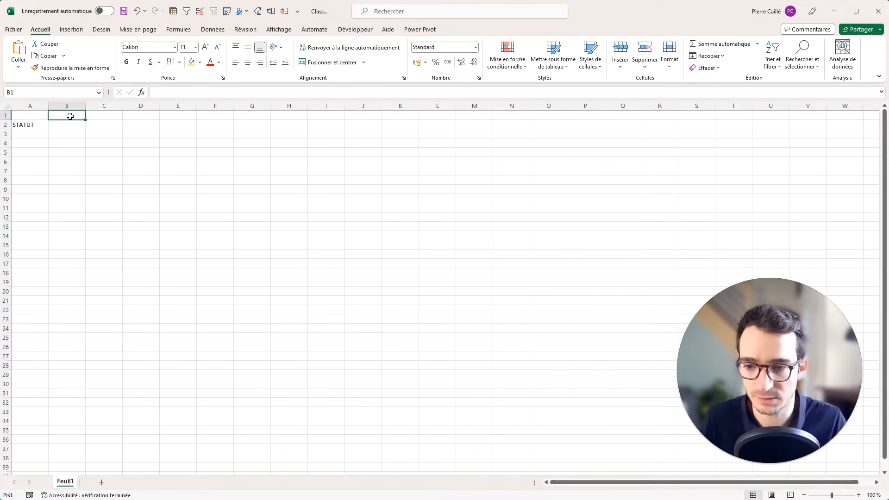
pyautogui.write('ENTRER')
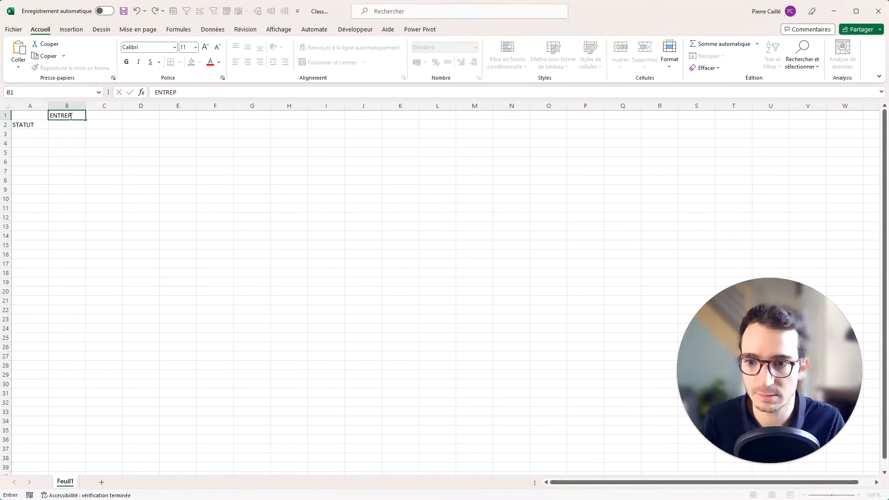
pyautogui.write('RISE')
pyautogui.press('BackSpace')
pyautogui.press('BackSpace')
pyautogui.press('BackSpace')
pyautogui.press('BackSpace')
pyautogui.press('BackSpace')
pyautogui.press('BackSpace')
pyautogui.press('BackSpace')
pyautogui.press('BackSpace')
pyautogui.press('BackSpace')
pyautogui.press('BackSpace')
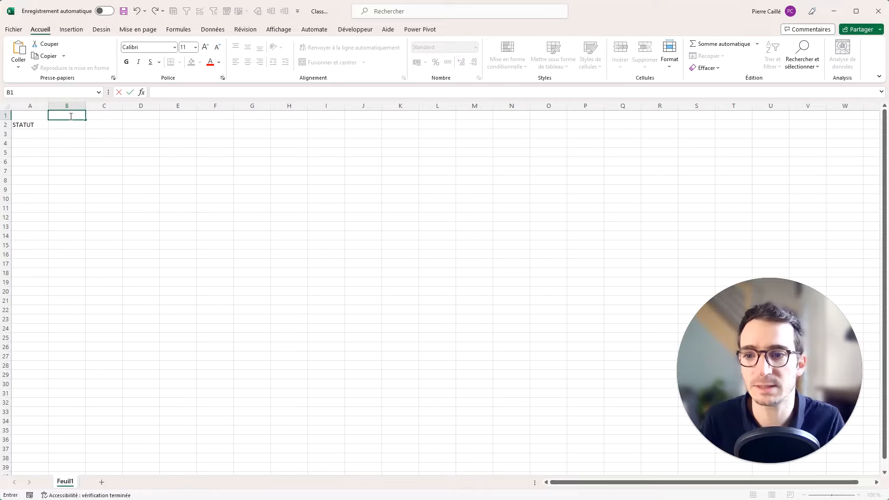
pyautogui.write('CLIENT')
pyautogui.press('Return')
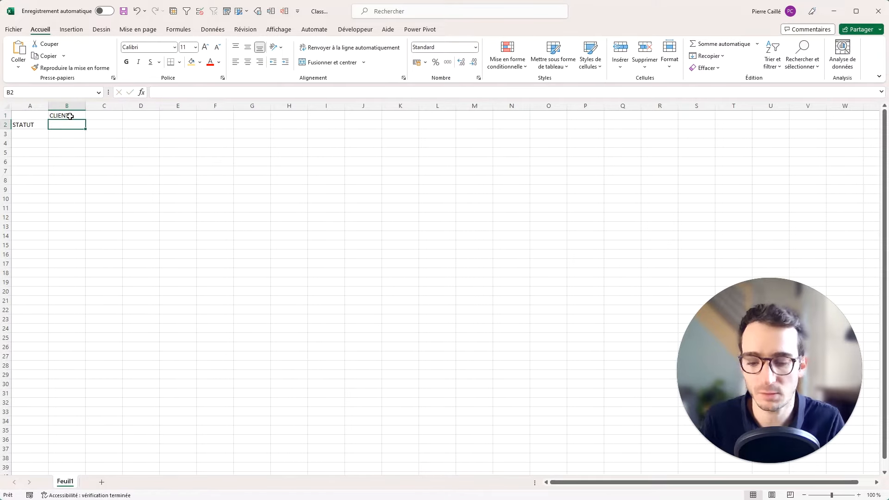
# Type ENTREPRISE, ORIGINE, CONTACT, TELEPHONE and ADRESSE MAIL across B2:F2.
pyautogui.write('ENTREPRISE')
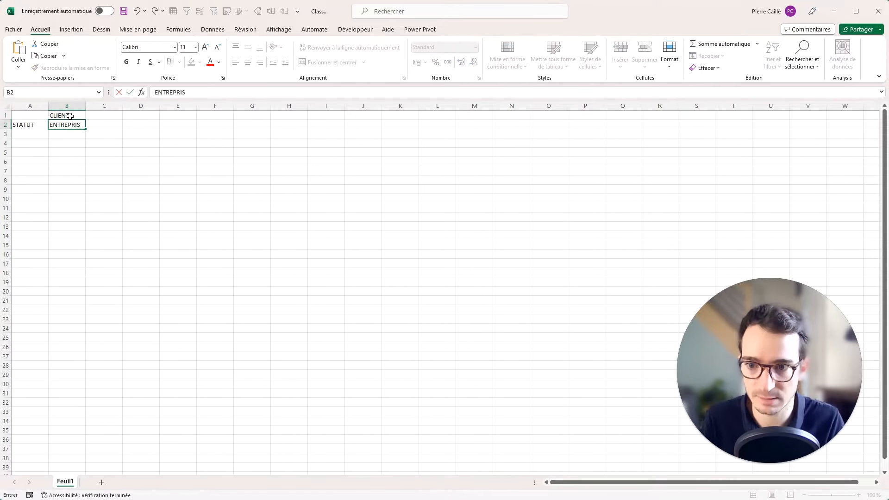
pyautogui.press('Tab')
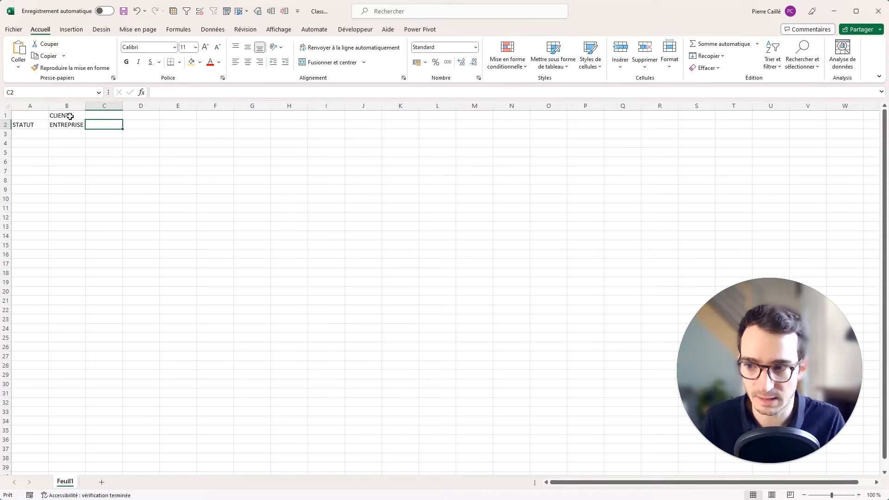
pyautogui.write('ORIGINE')
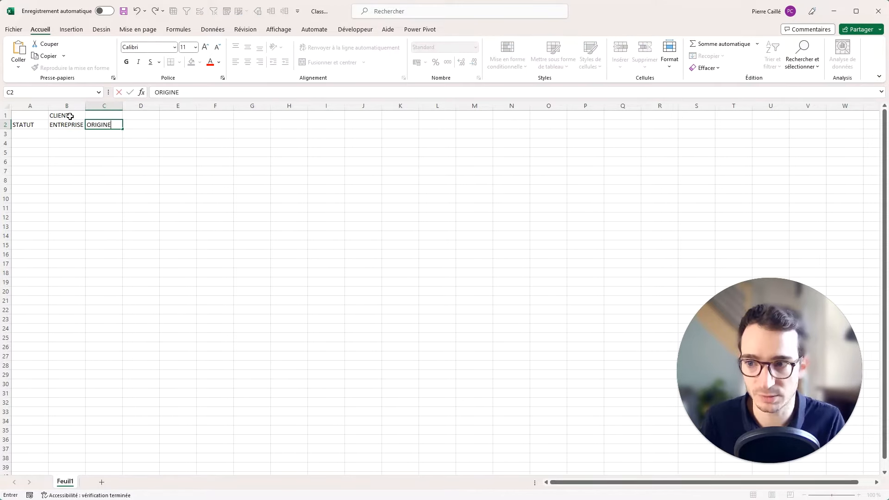
pyautogui.press('Tab')
pyautogui.write('CONT')
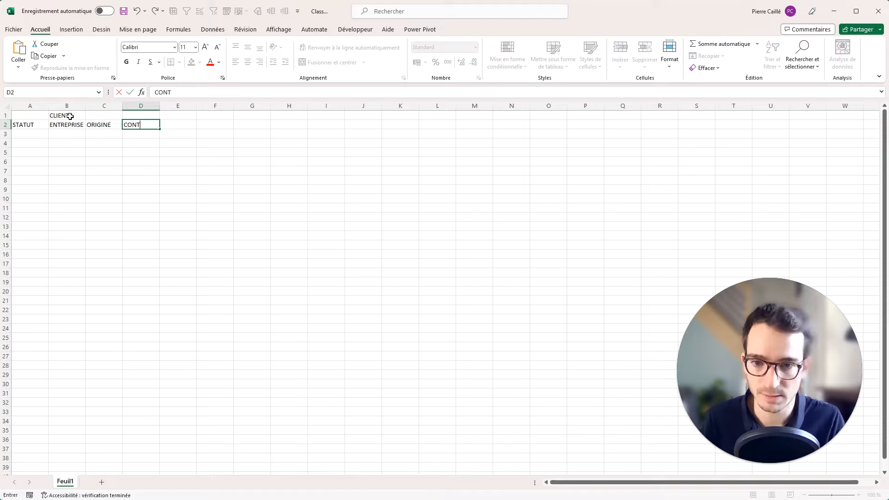
pyautogui.write('ACT')
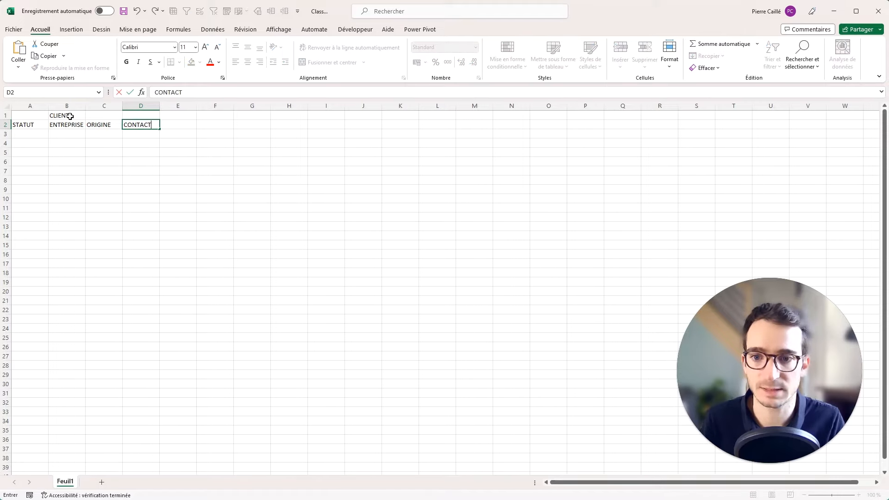
pyautogui.press('Tab')
pyautogui.write('TELEPGONE')
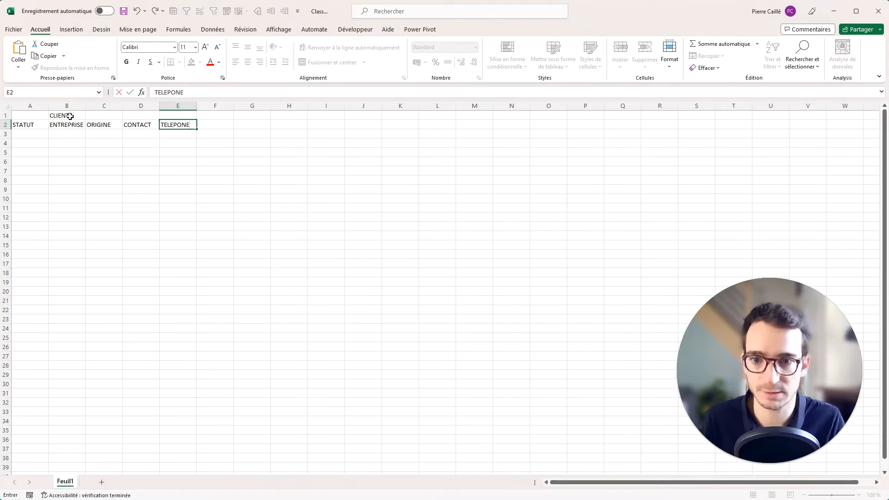
pyautogui.press('BackSpace')
pyautogui.press('BackSpace')
pyautogui.press('BackSpace')
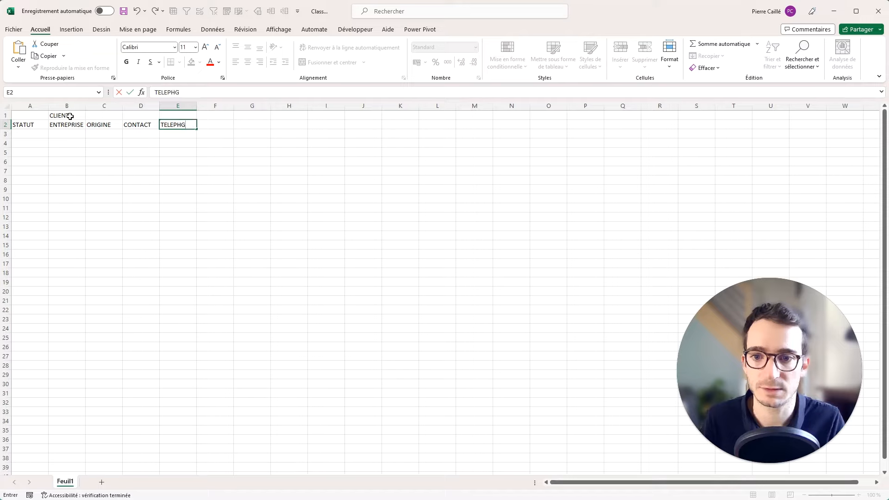
pyautogui.write('HONE')
pyautogui.press('Tab')
pyautogui.write('ADRE')
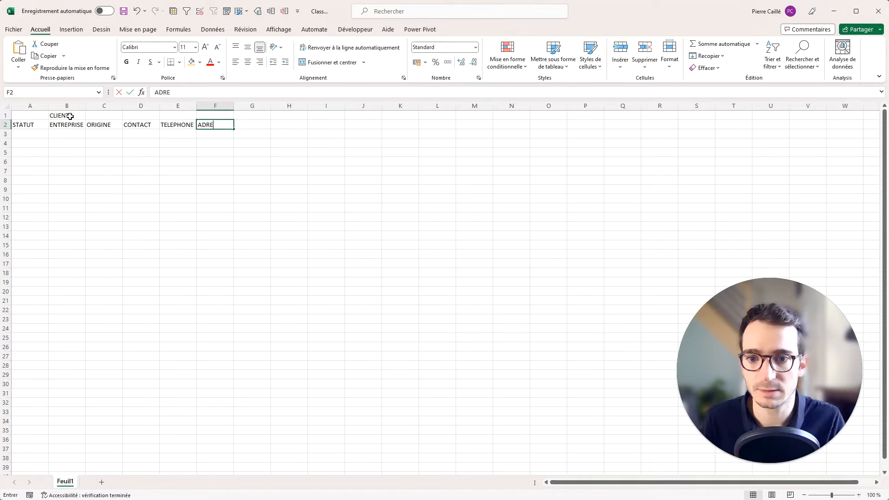
pyautogui.write('SSE MAIL')
pyautogui.press('Tab')
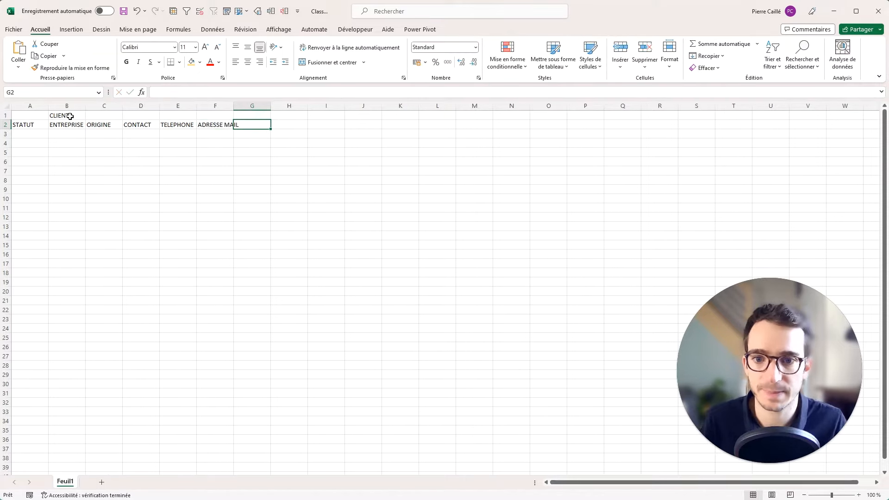
# Fill the client header block B1:F2 blue.
pyautogui.moveTo(72, 116); pyautogui.dragTo(216, 125)
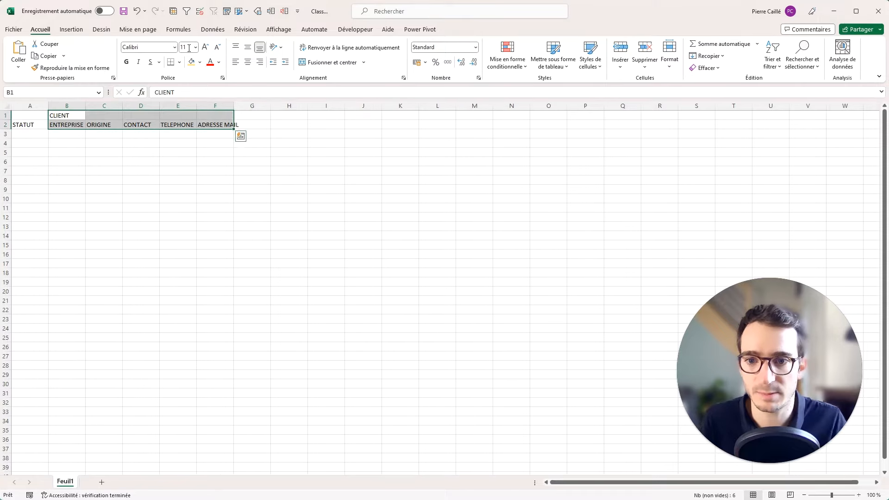
pyautogui.click(200, 62)
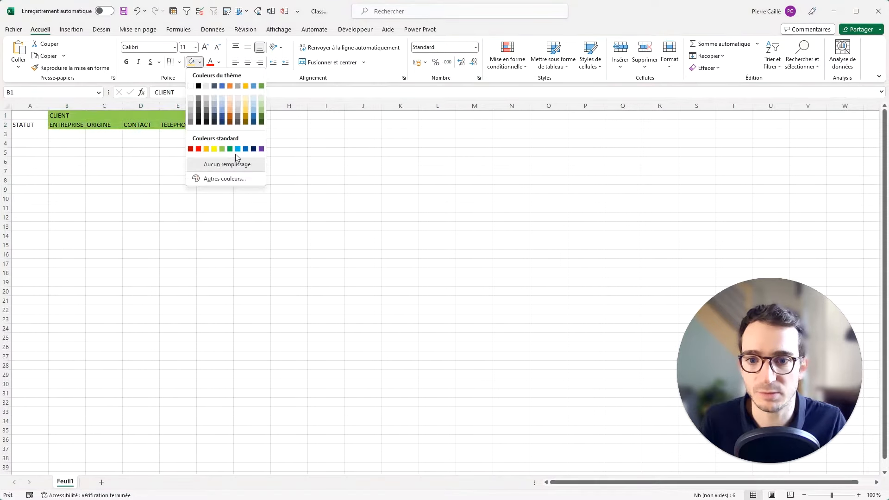
pyautogui.click(245, 147)
pyautogui.click(264, 115)
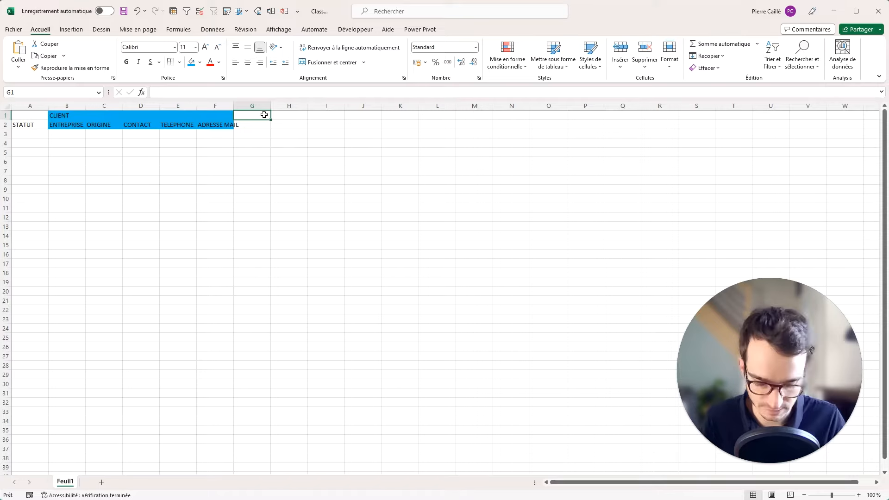
# Title G1 PROJET and enter DESIGNATION PROJET in G2.
pyautogui.write('PROJET')
pyautogui.press('Return')
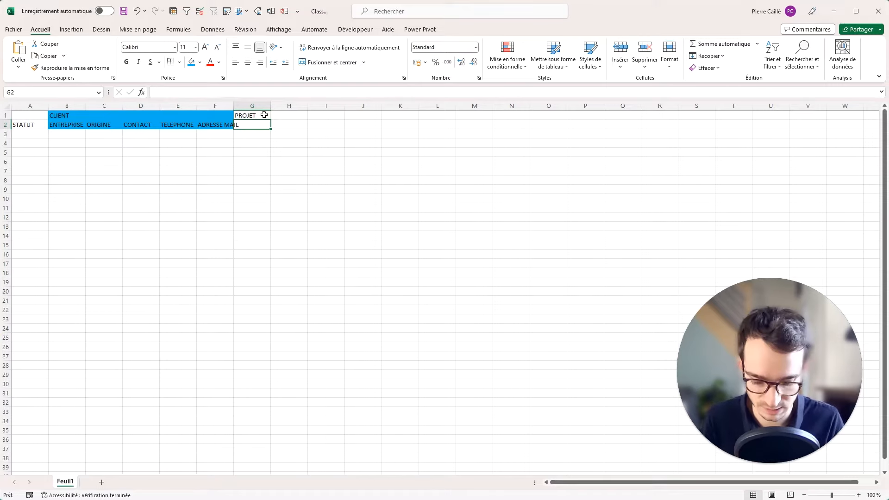
pyautogui.write('P')
pyautogui.press('BackSpace')
pyautogui.write('RO')
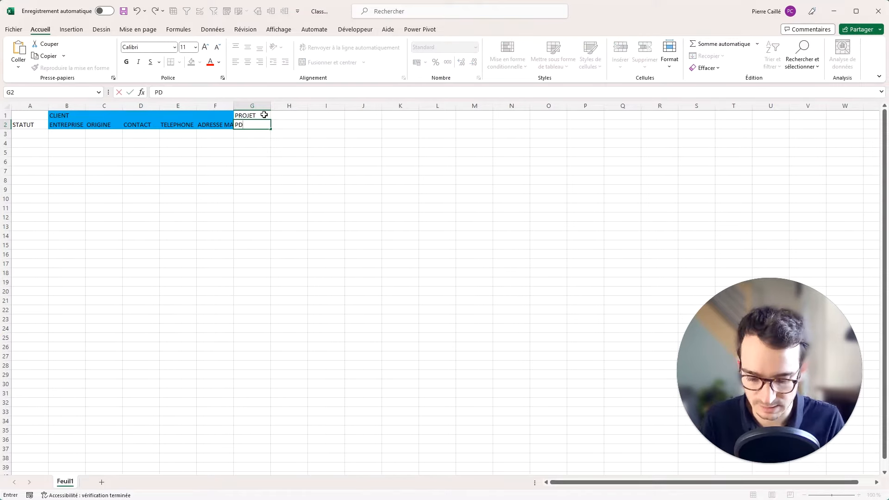
pyautogui.press('BackSpace')
pyautogui.press('BackSpace')
pyautogui.press('BackSpace')
pyautogui.write('DES')
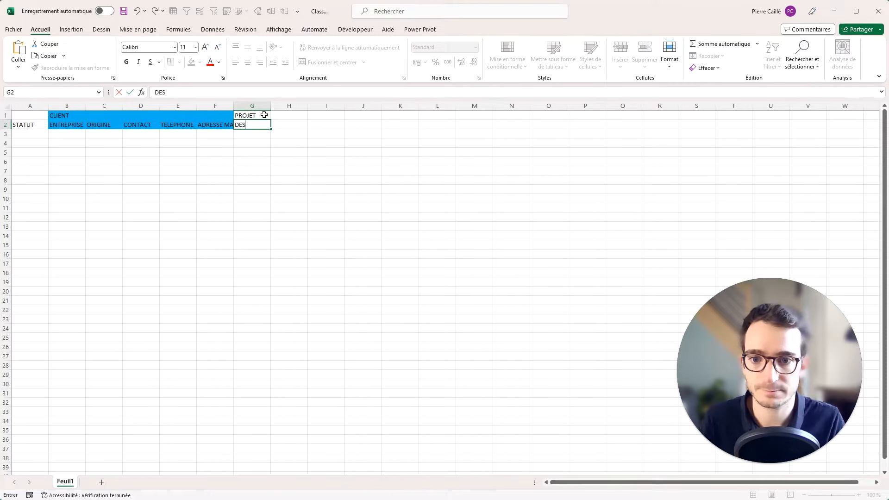
pyautogui.write('IGNATION PROJET')
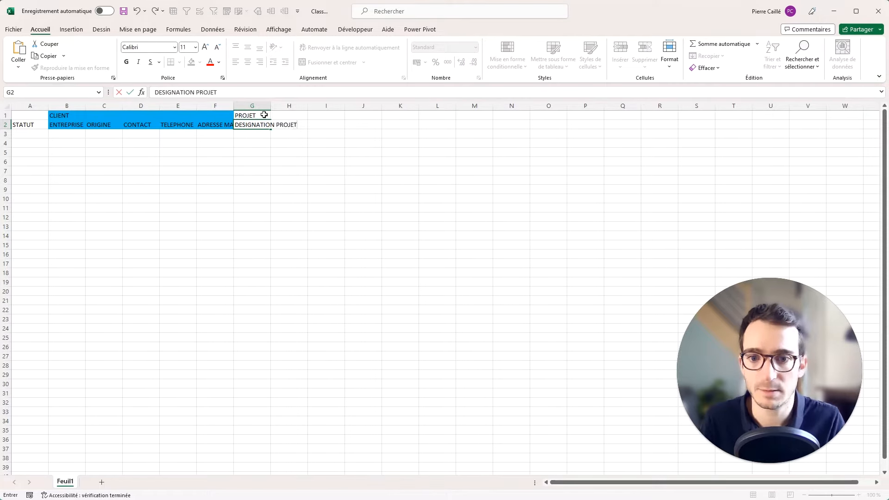
pyautogui.press('Tab')
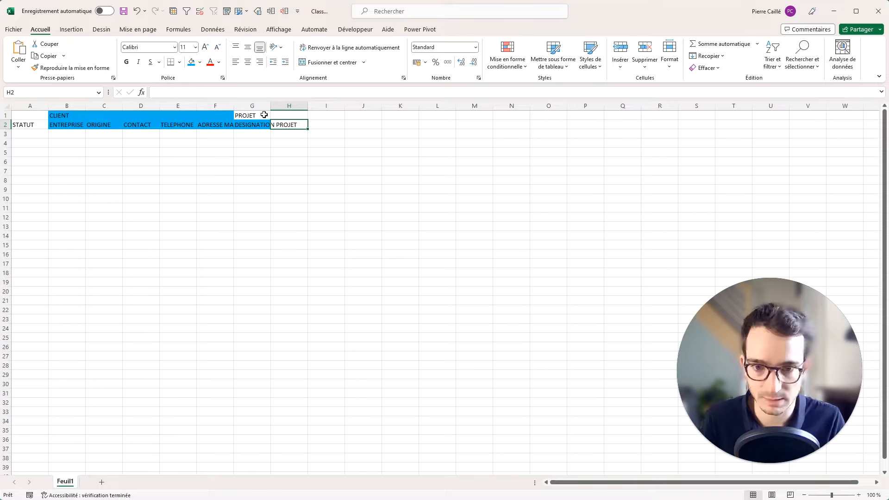
# Add the headings DEVIS, MONTANT, ENVOYE LE, RELANCE and COMMENTAIRE in H2:L2.
pyautogui.write('DEVIS')
pyautogui.press('Tab')
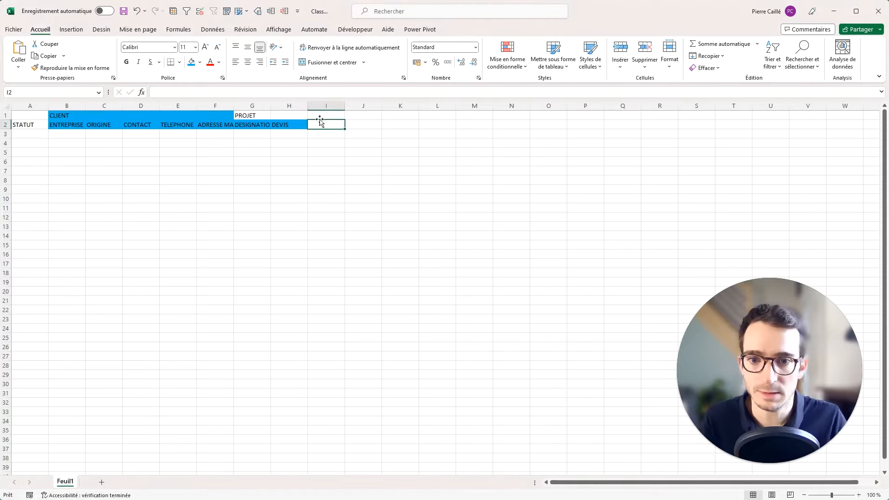
pyautogui.write('MONTANT')
pyautogui.press('Tab')
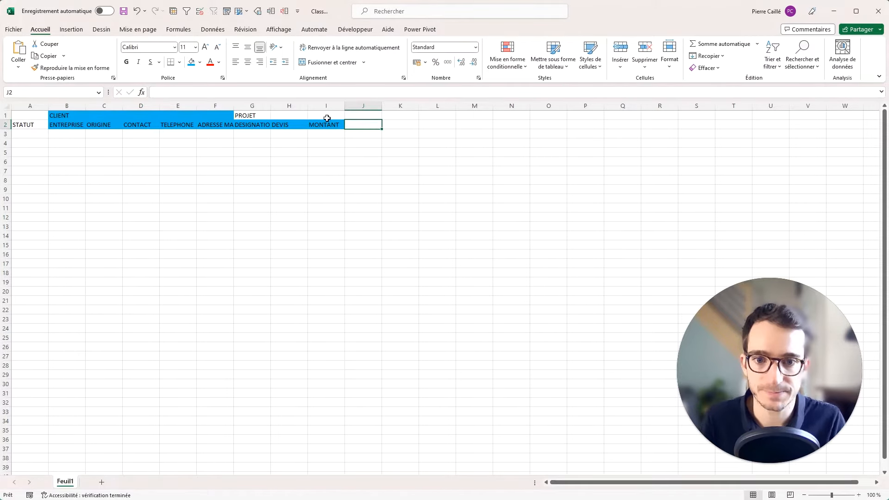
pyautogui.write('ENOY')
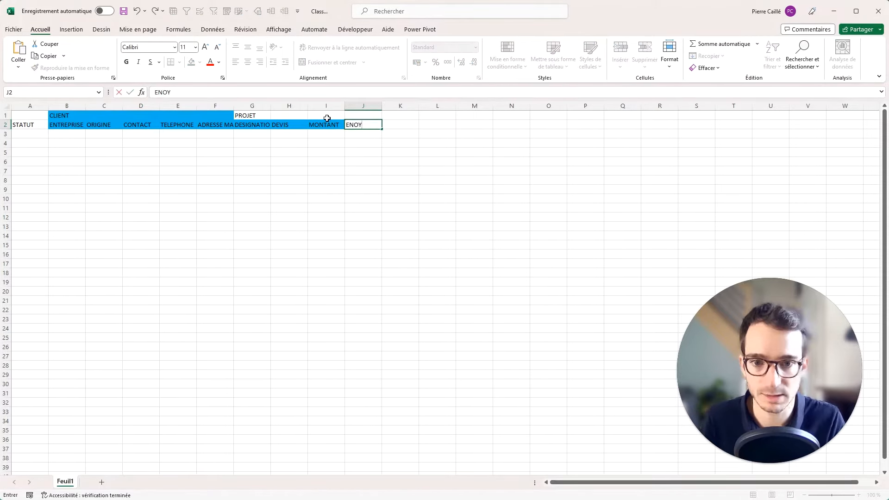
pyautogui.press('BackSpace')
pyautogui.write('VOYE LE')
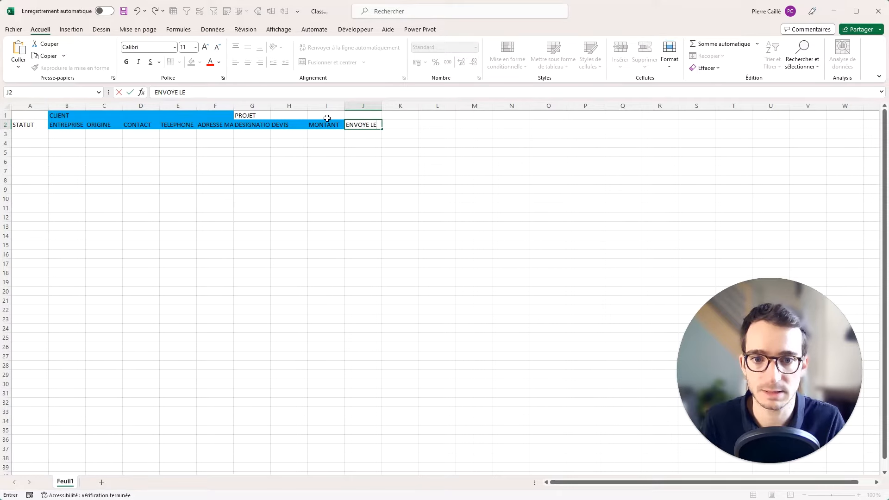
pyautogui.press('Tab')
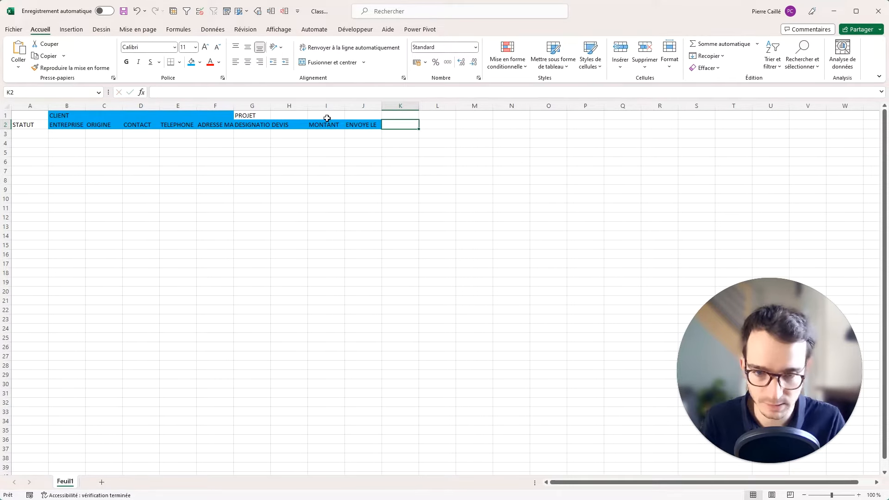
pyautogui.write('RELANCE')
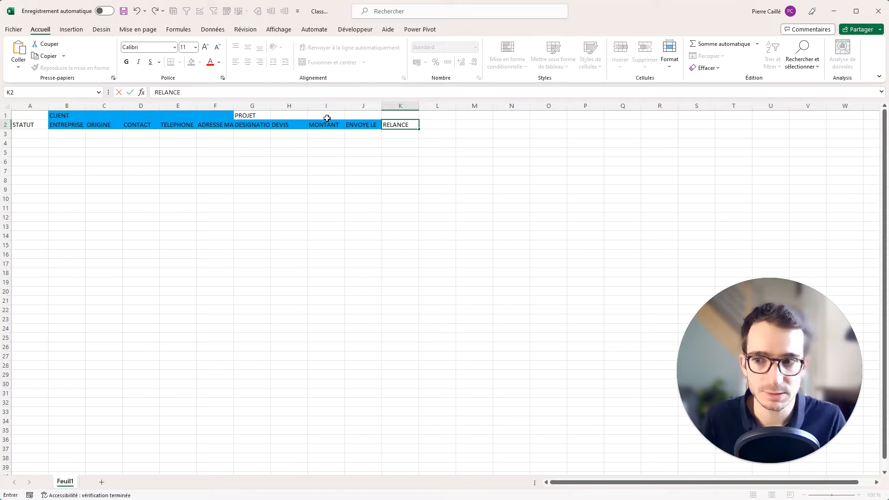
pyautogui.press('Tab')
pyautogui.write('COMMENTAIRE')
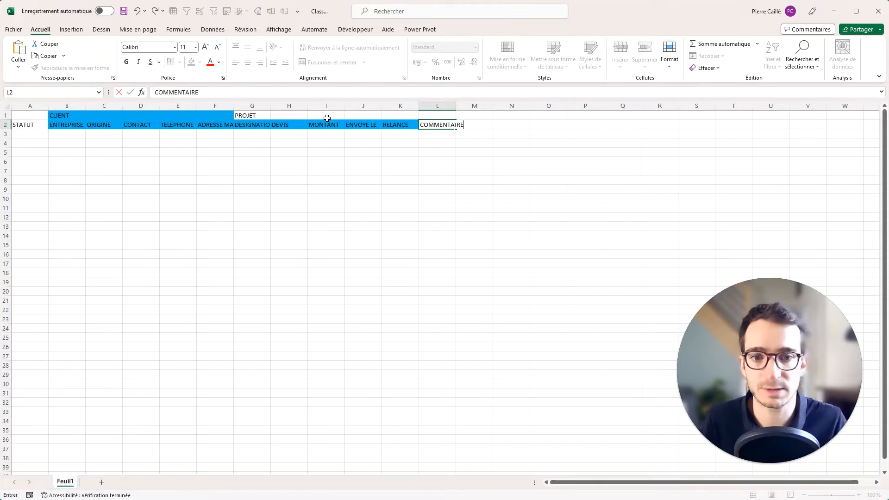
pyautogui.click(364, 143)
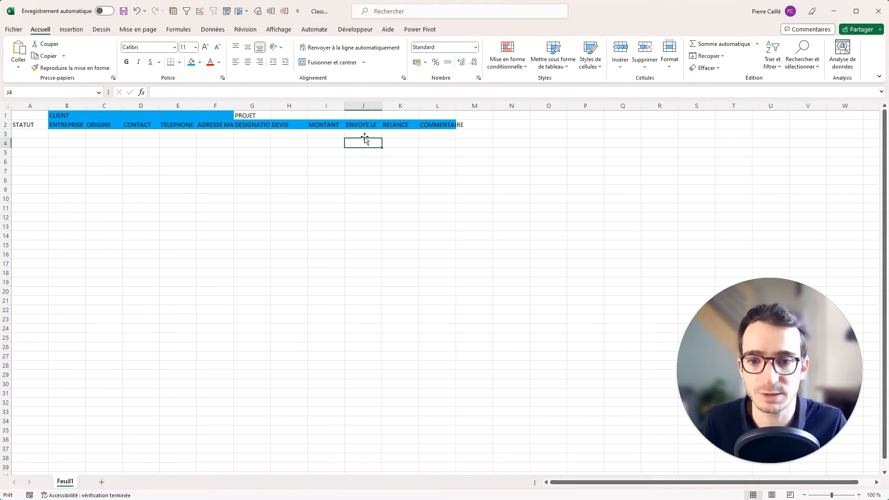
# Widen columns G and L to fit their headings and fill G1:L2 green.
pyautogui.moveTo(271, 106); pyautogui.dragTo(323, 108)
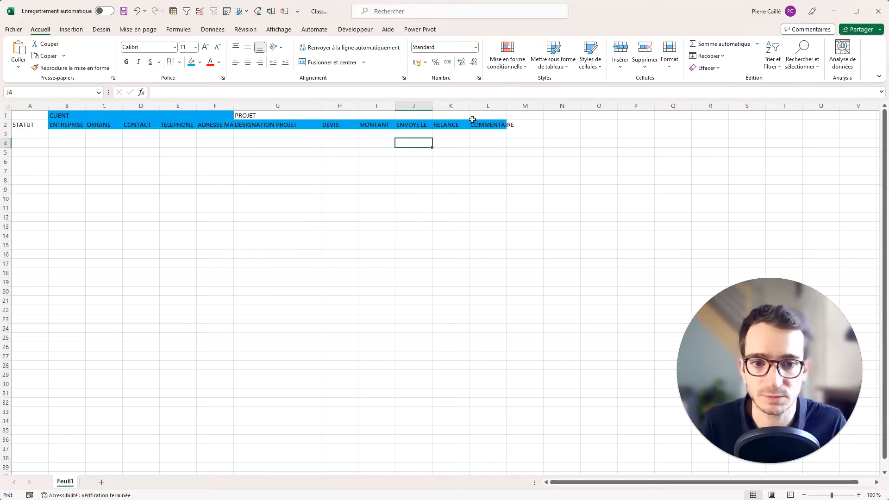
pyautogui.moveTo(506, 107); pyautogui.dragTo(592, 108)
pyautogui.moveTo(491, 124); pyautogui.dragTo(260, 115)
pyautogui.click(199, 63)
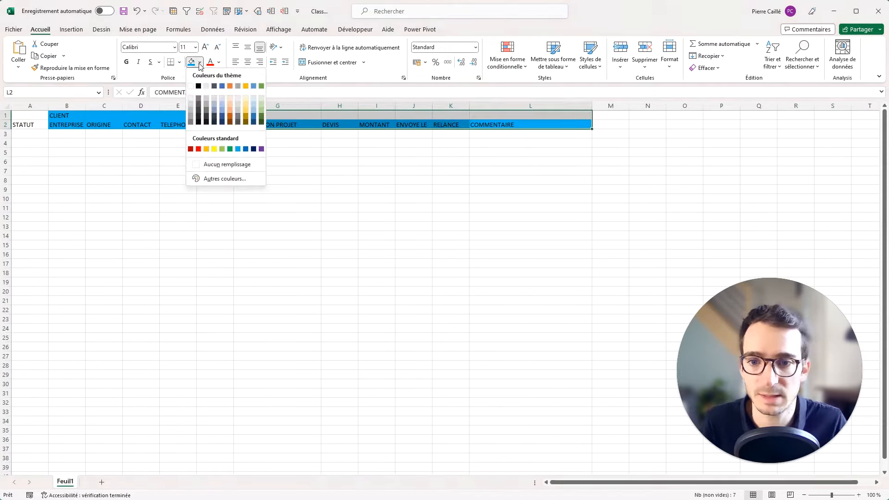
pyautogui.click(262, 115)
pyautogui.click(609, 123)
pyautogui.click(608, 115)
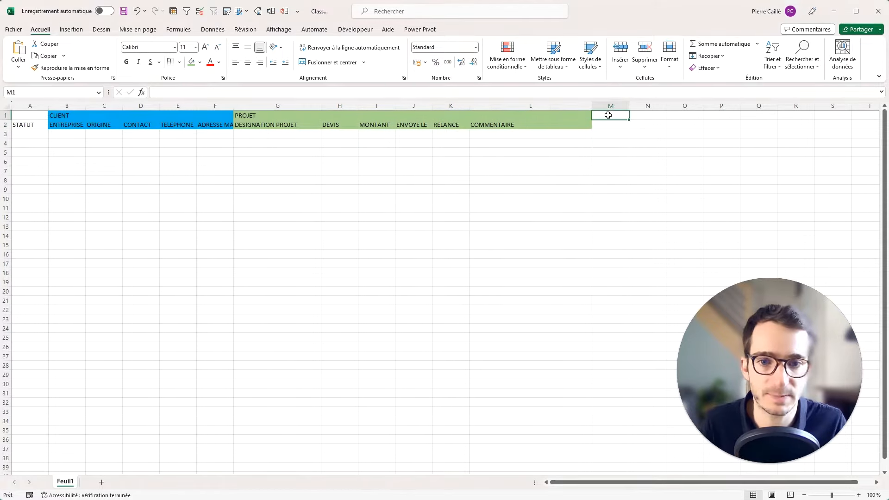
# Title M1 REALISATION and type N° BC, RECU LE and MONTANT in row 2.
pyautogui.write('REALI')
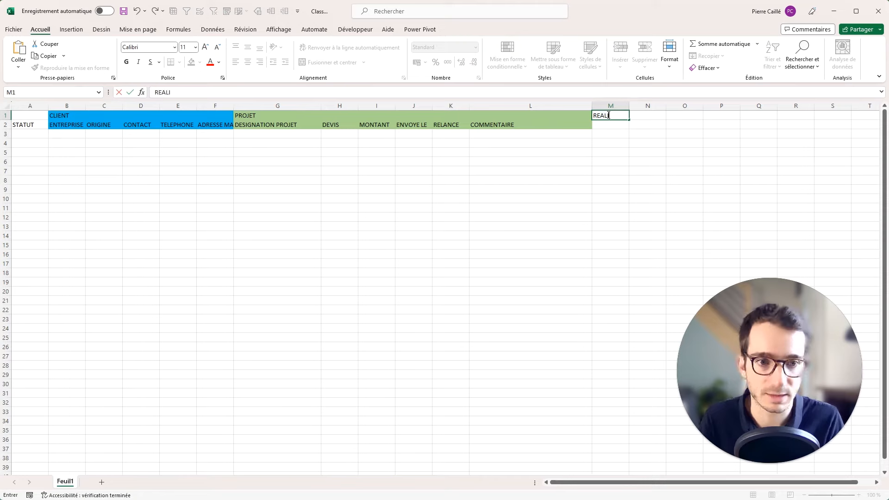
pyautogui.write('SATION')
pyautogui.press('Return')
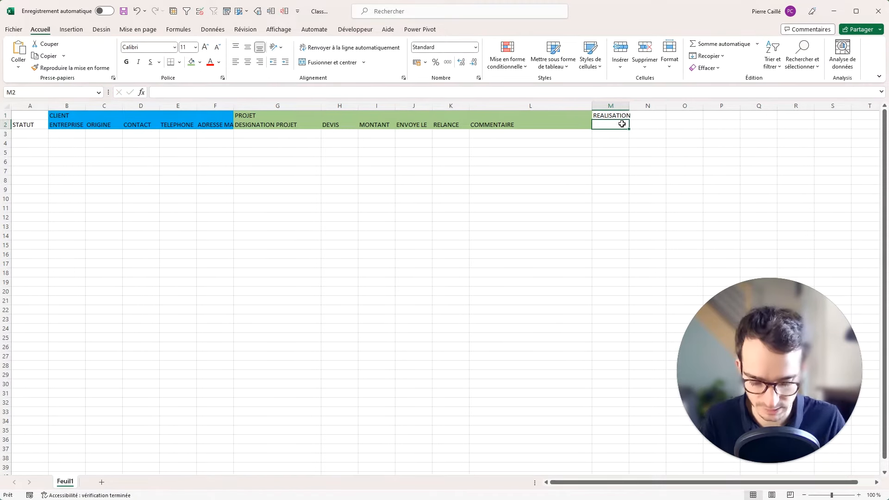
pyautogui.write('N')
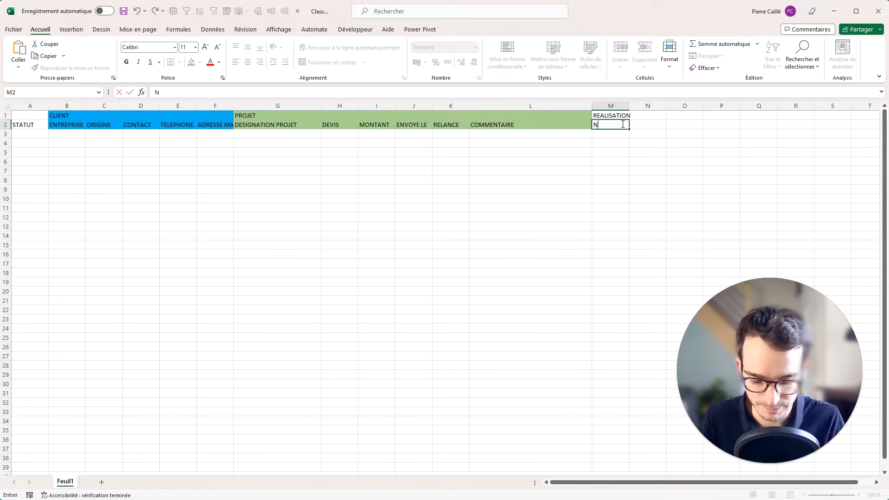
pyautogui.write('° BC')
pyautogui.press('Tab')
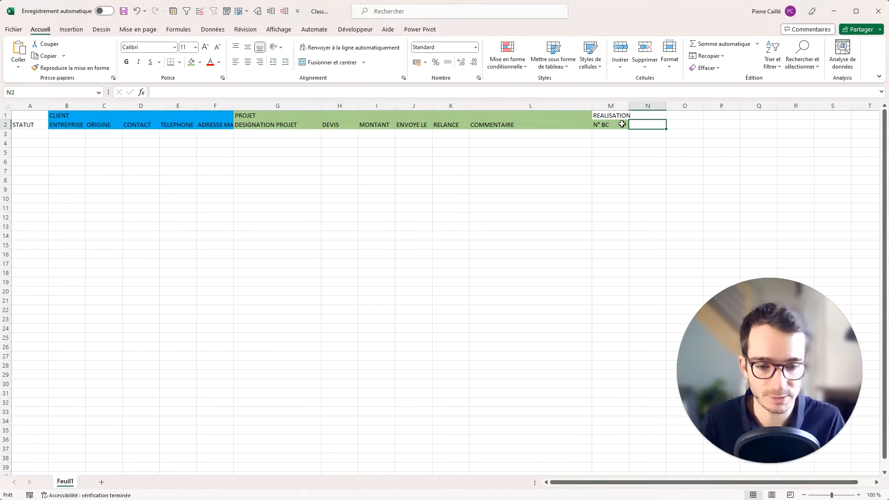
pyautogui.write('RECU LE')
pyautogui.press('Tab')
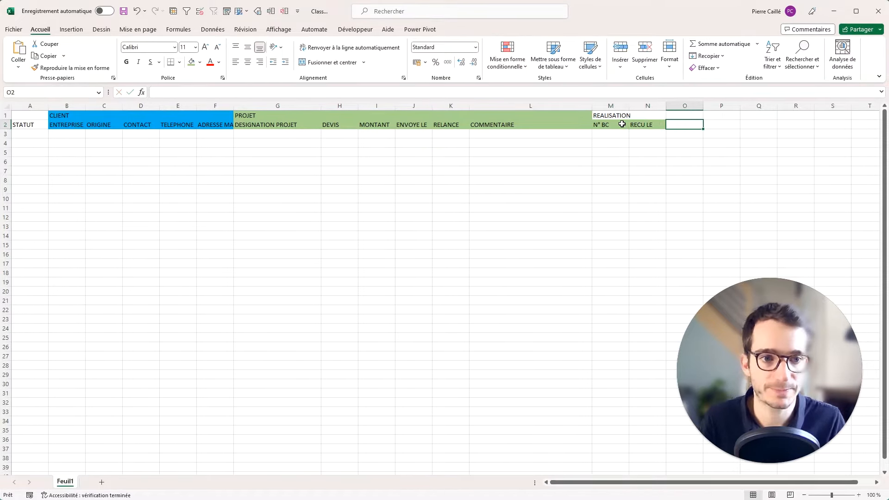
pyautogui.write('MONTANT')
pyautogui.hotkey('shift', 'Tab')
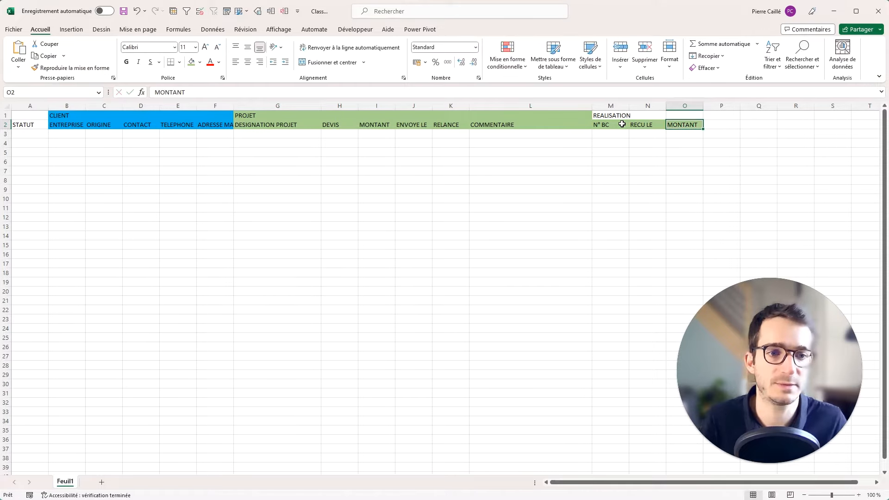
# Reorder the headers so MONTANT sits in N2 and RECU LE in O2.
pyautogui.hotkey('ctrl', 'c')
pyautogui.press('Right')
pyautogui.press('Right')
pyautogui.hotkey('ctrl', 'v')
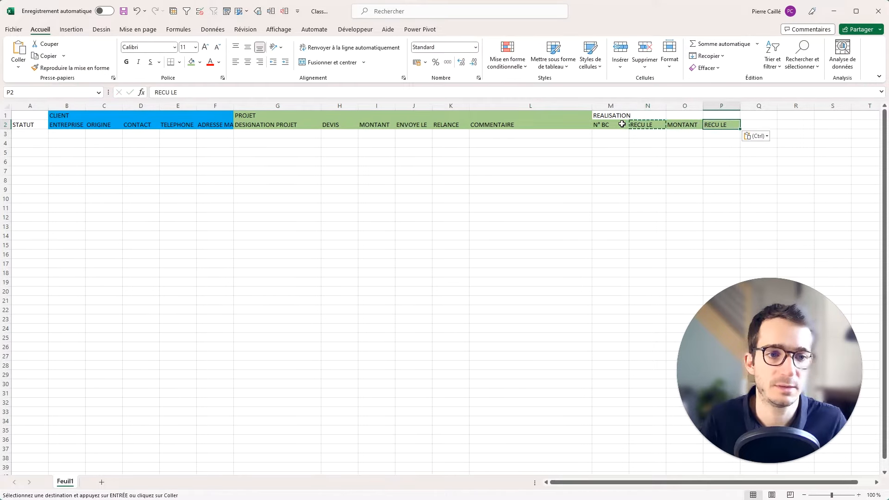
pyautogui.moveTo(676, 124)
pyautogui.mouseDown()
pyautogui.moveTo(709, 122)
pyautogui.moveTo(672, 124)
pyautogui.mouseUp()
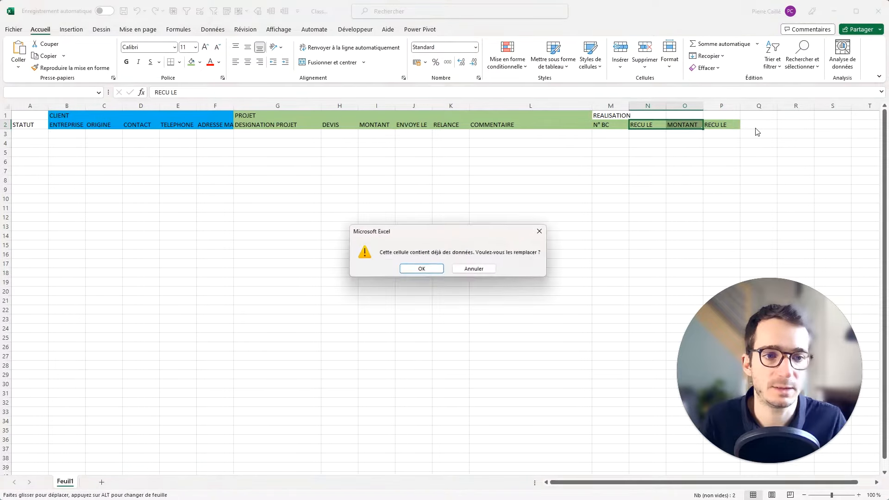
pyautogui.click(437, 269)
pyautogui.click(716, 125)
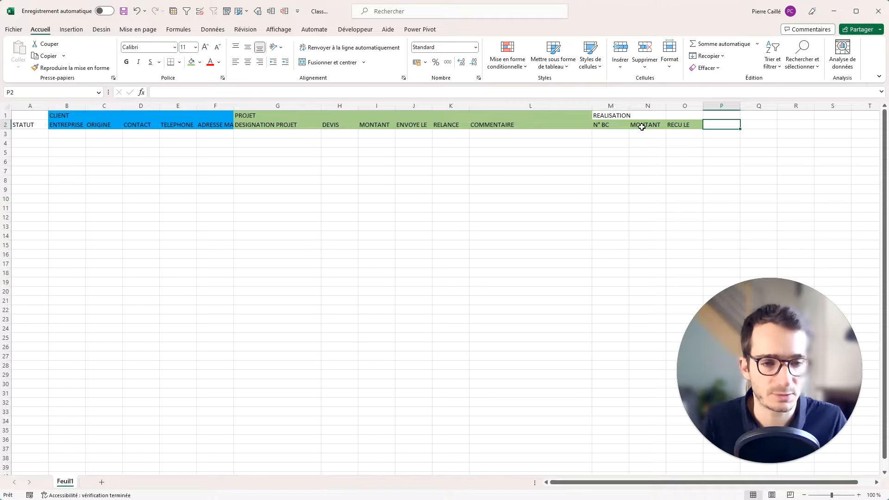
# Add the headings REALISE, AVANCEMENT and TRAVAUX SUP in P2:R2.
pyautogui.write('REALISE')
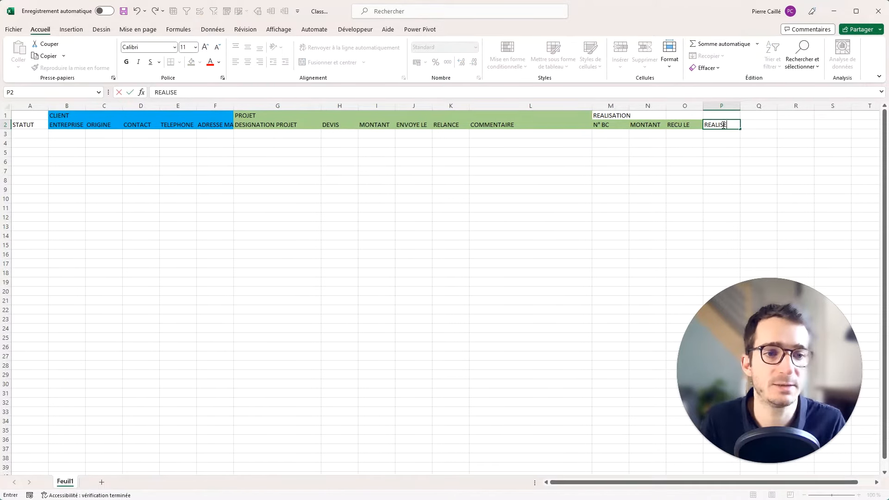
pyautogui.press('Tab')
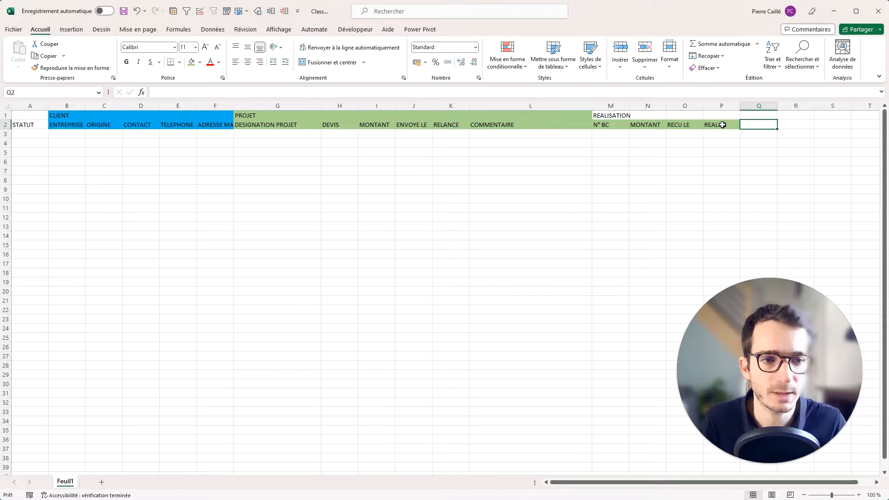
pyautogui.write('P')
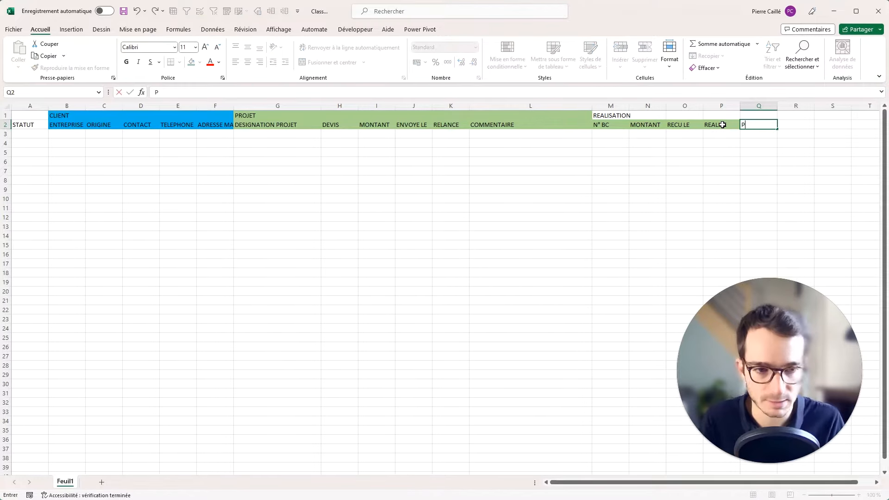
pyautogui.write('VANCEMENT')
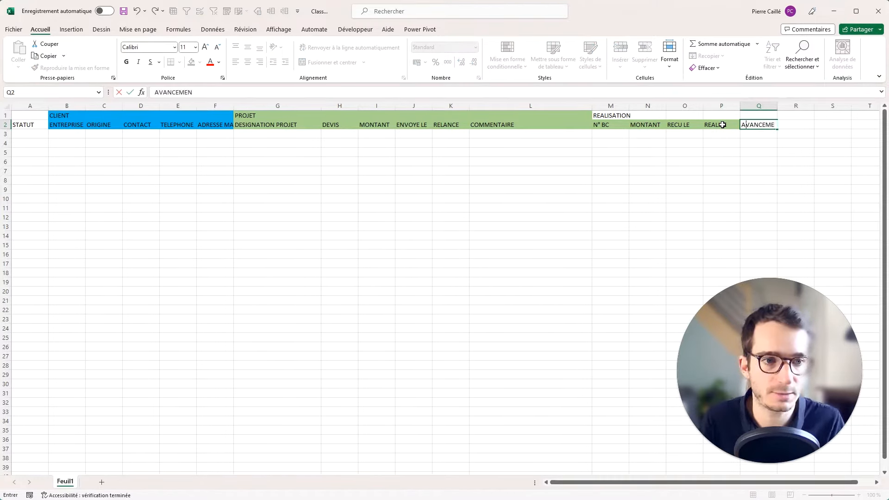
pyautogui.press('Tab')
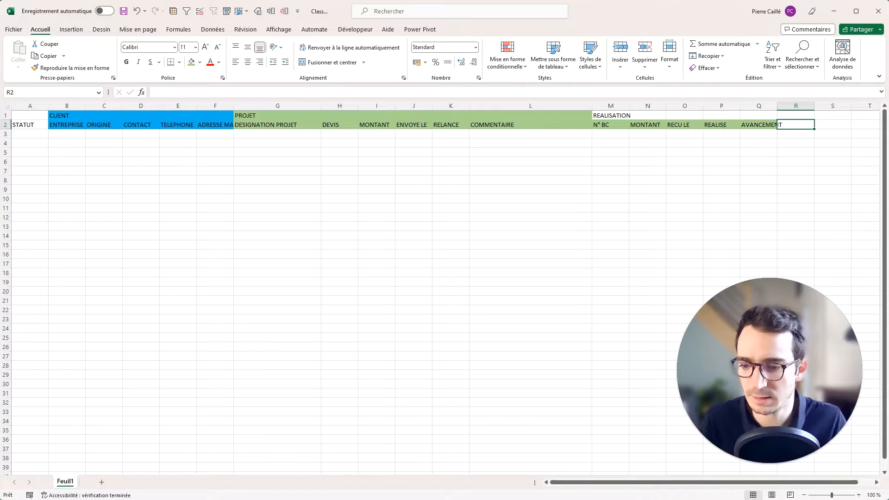
pyautogui.hotkey('alt', 'Tab')
pyautogui.hotkey('alt', 'Tab')
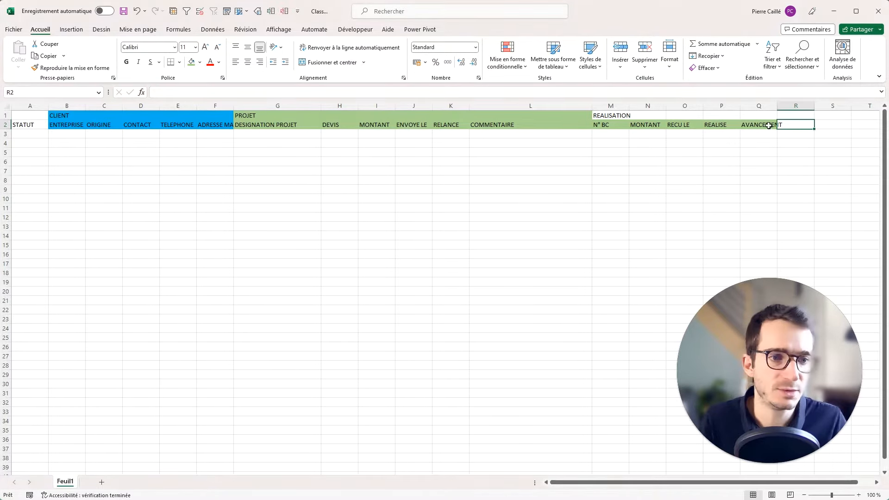
pyautogui.write('TRAVAUX SU')
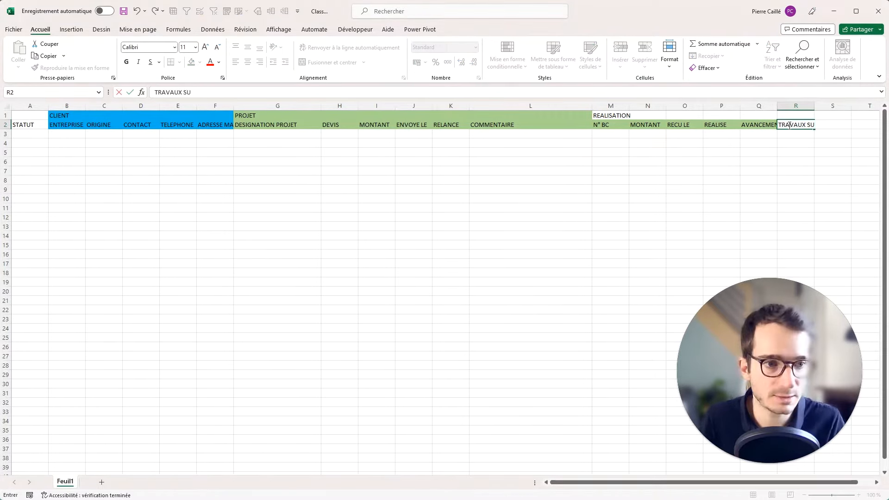
pyautogui.write('P')
pyautogui.click(775, 192)
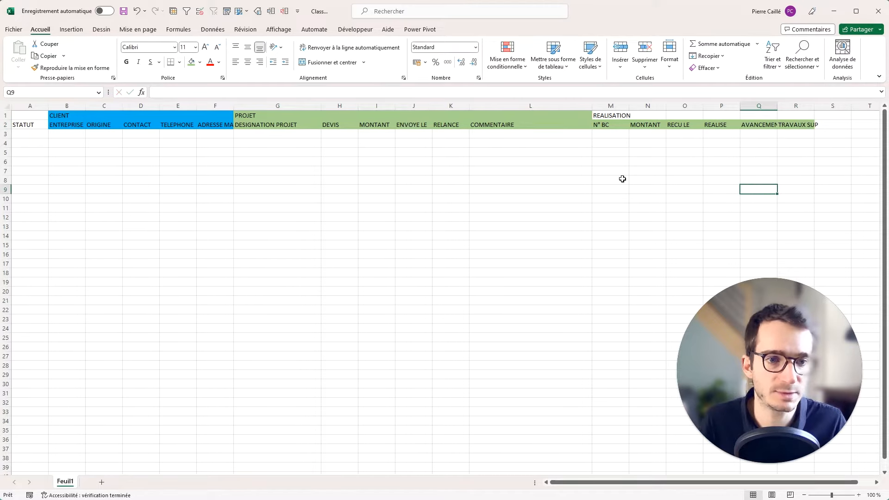
pyautogui.moveTo(605, 117); pyautogui.dragTo(790, 125)
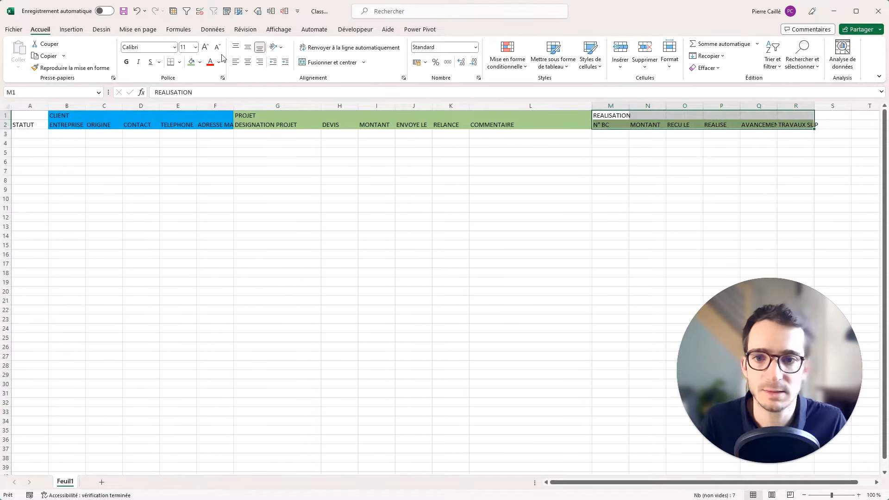
# Fill the REALISATION block M1:R2 orange, then move to cell S2.
pyautogui.click(199, 62)
pyautogui.click(206, 149)
pyautogui.click(451, 161)
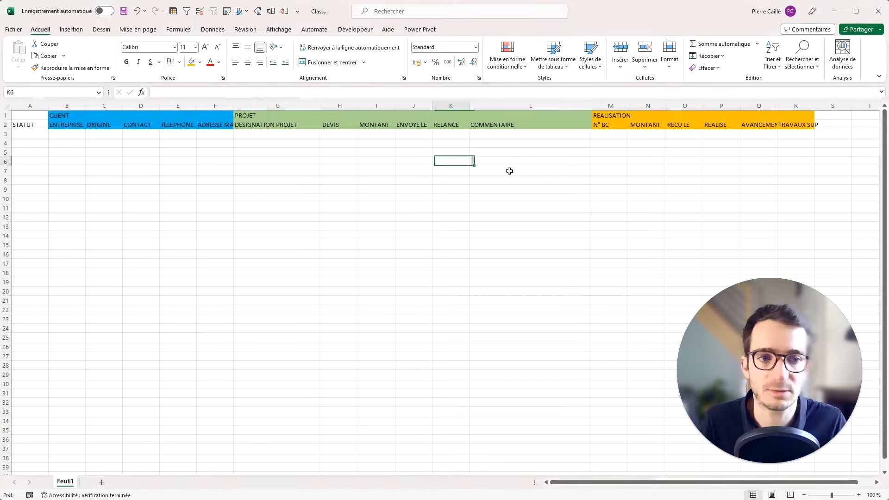
pyautogui.moveTo(655, 486); pyautogui.dragTo(670, 485)
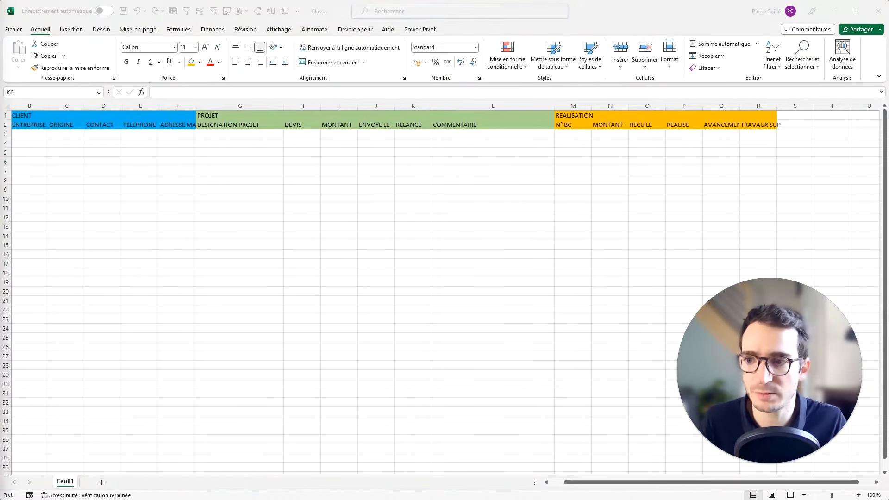
pyautogui.click(610, 272)
pyautogui.click(797, 113)
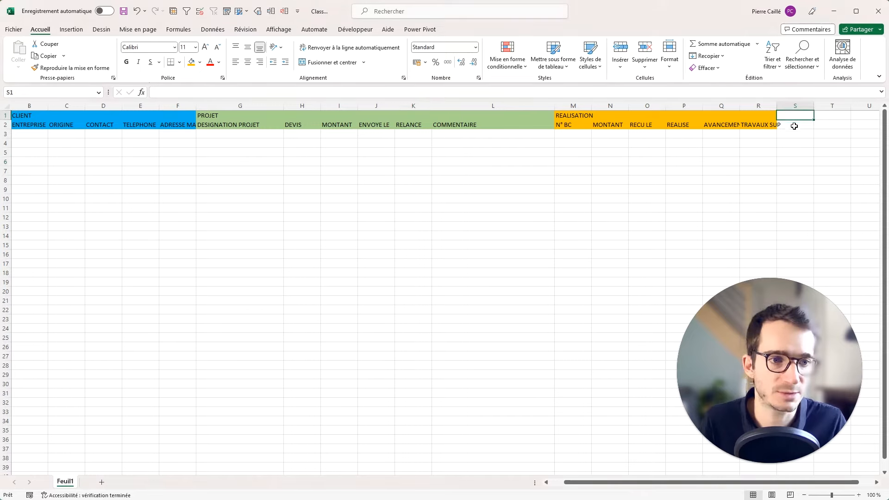
pyautogui.click(793, 124)
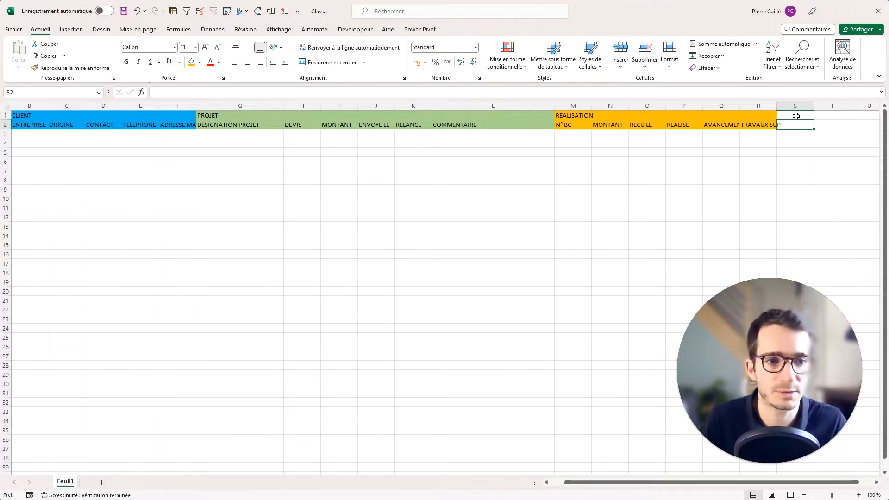
pyautogui.press('Right')
pyautogui.press('Right')
pyautogui.press('Right')
pyautogui.press('Right')
pyautogui.press('Right')
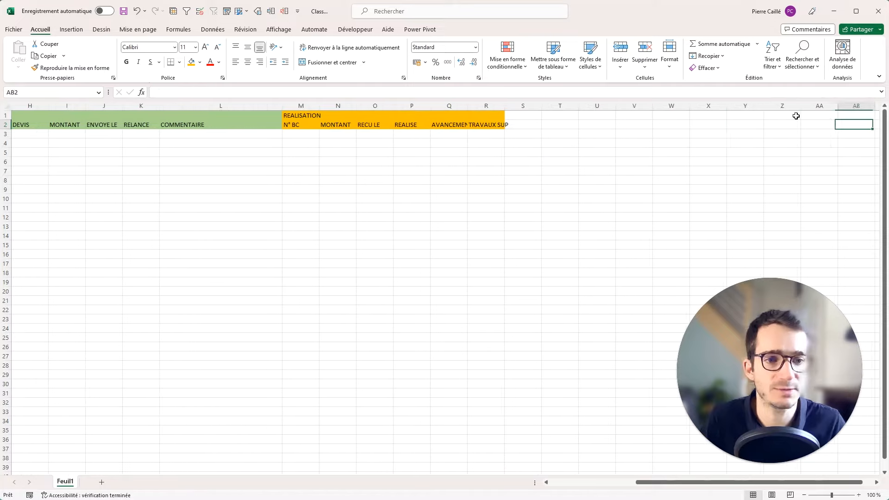
# Enter N° FACTURE, MONTANT and ENVOYE LE in S2:U2.
pyautogui.press('Left')
pyautogui.press('Left')
pyautogui.press('Left')
pyautogui.press('Left')
pyautogui.press('Left')
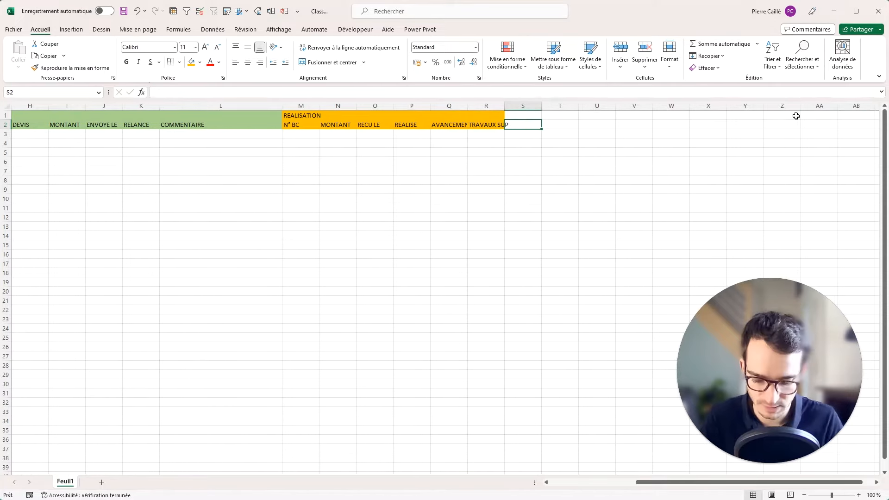
pyautogui.write('N° FACT')
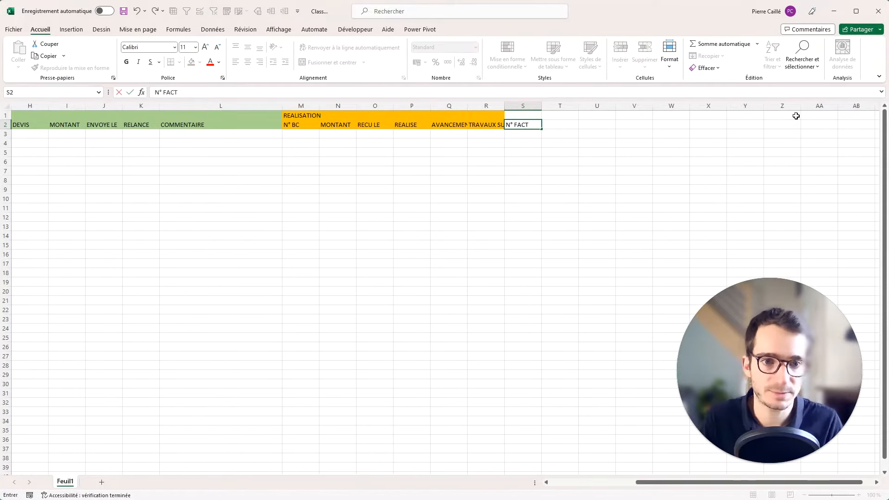
pyautogui.write('URE')
pyautogui.press('Tab')
pyautogui.write('MONTANT')
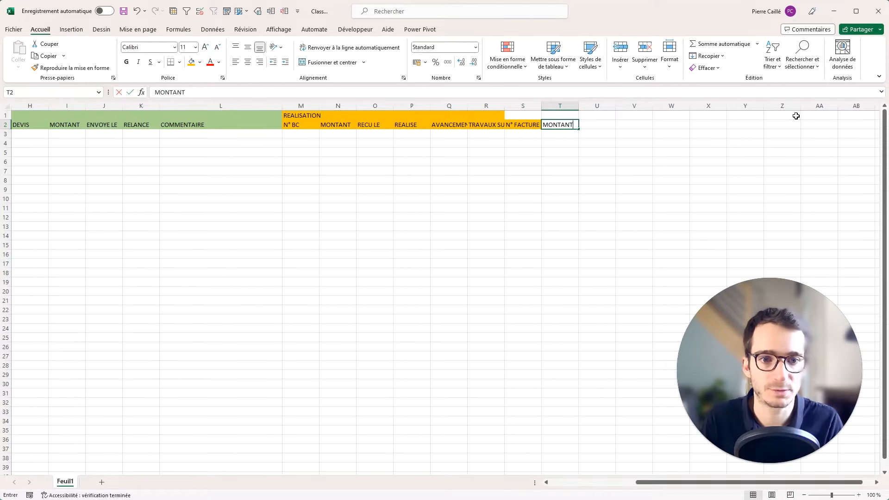
pyautogui.press('Tab')
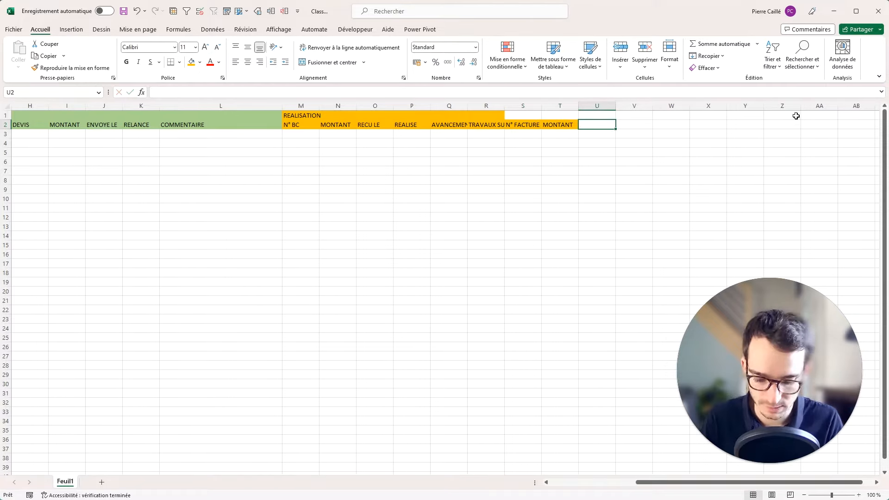
pyautogui.write('ENVOYE LE')
pyautogui.press('Tab')
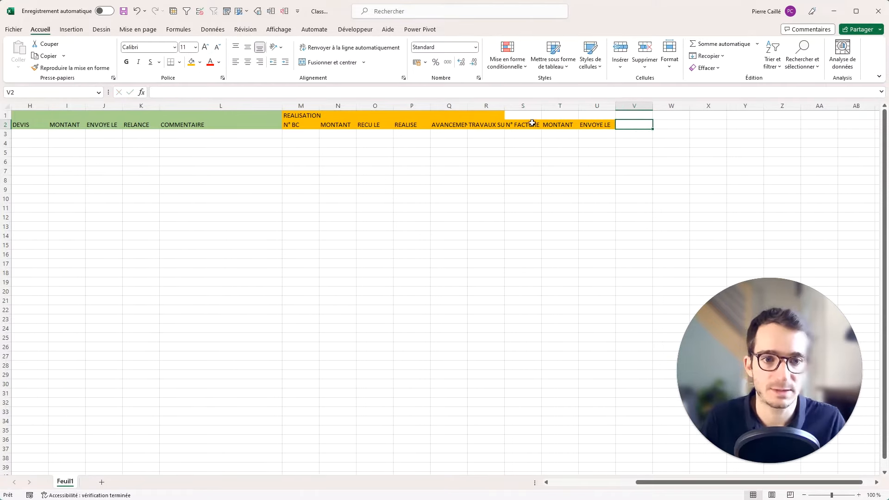
# Merge S1:U1 and title it FACTURE N°01.
pyautogui.moveTo(534, 118); pyautogui.dragTo(598, 116)
pyautogui.click(329, 62)
pyautogui.write('FACTURE N°01')
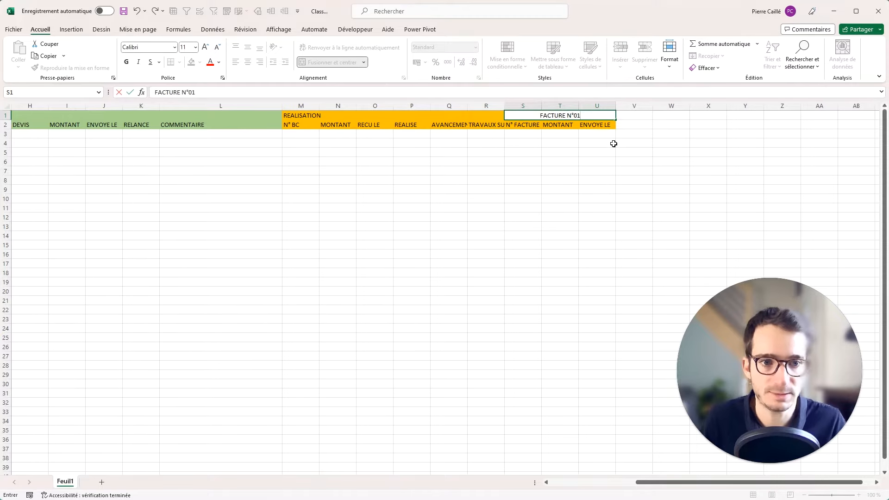
pyautogui.click(614, 144)
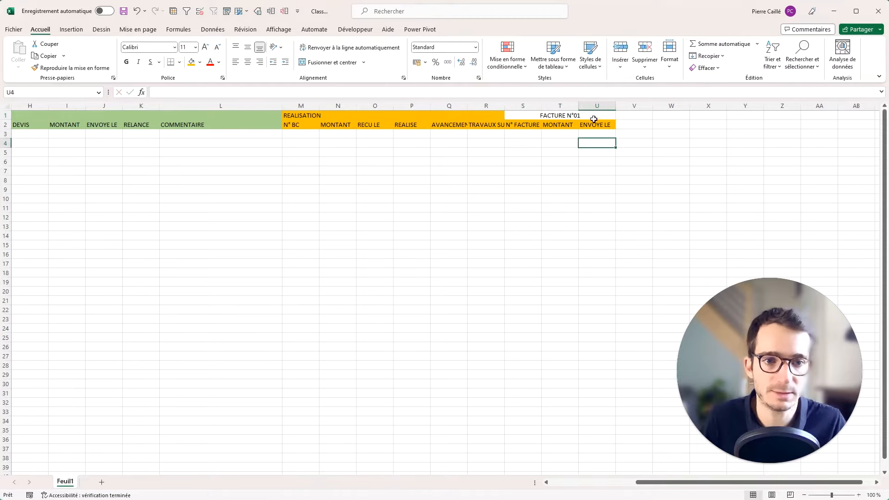
# Fill the invoice header block S1:U2 light green.
pyautogui.moveTo(550, 116); pyautogui.dragTo(549, 121)
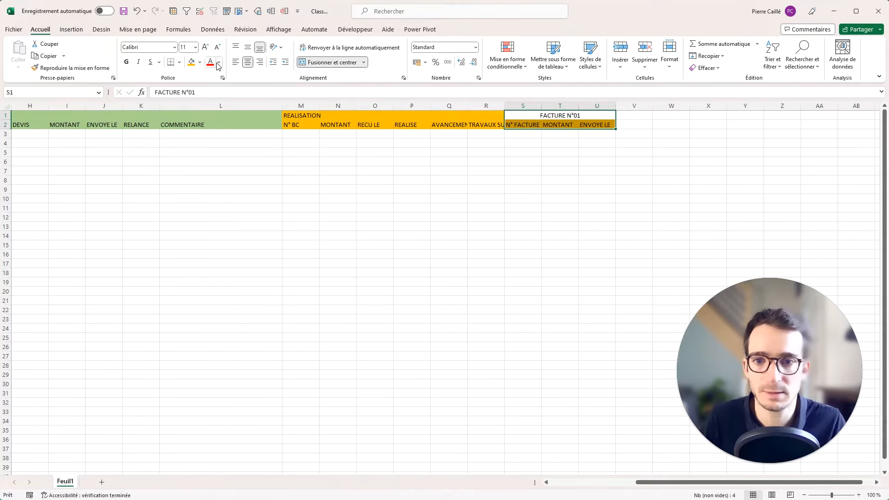
pyautogui.click(200, 62)
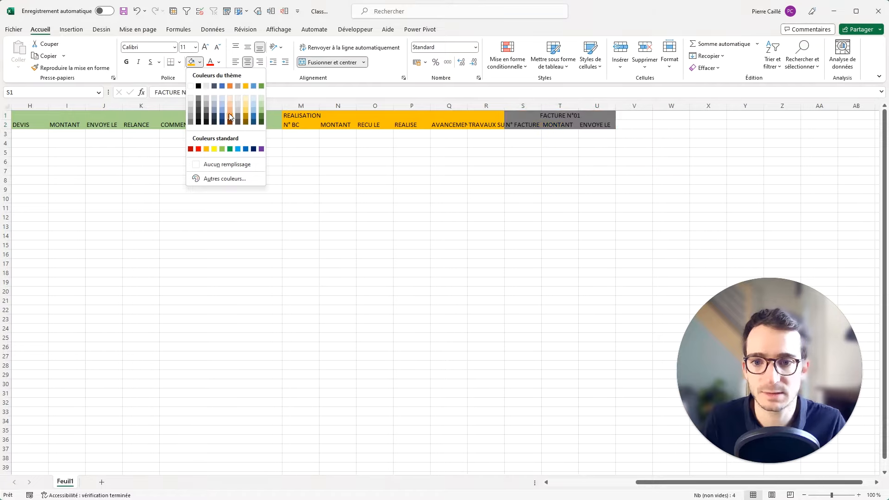
pyautogui.click(262, 109)
pyautogui.moveTo(264, 116); pyautogui.dragTo(238, 113)
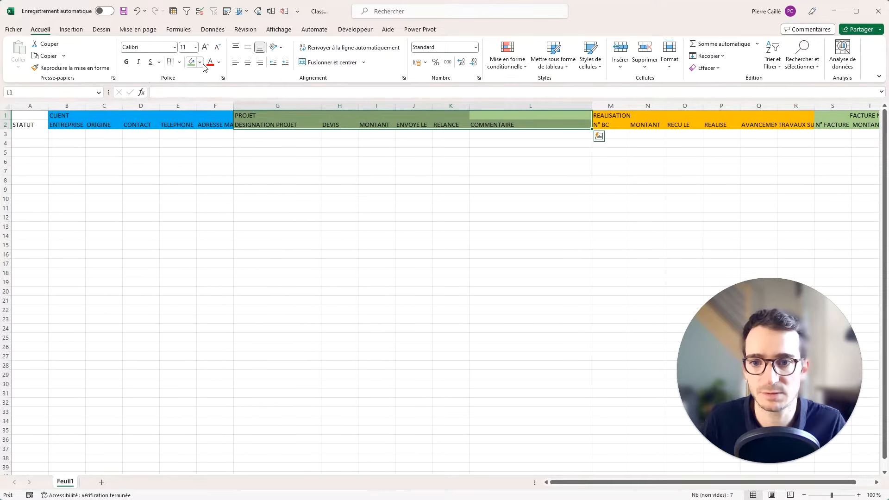
# Fill the PROJET header block G1:L2 orange.
pyautogui.click(200, 62)
pyautogui.click(230, 87)
pyautogui.click(528, 151)
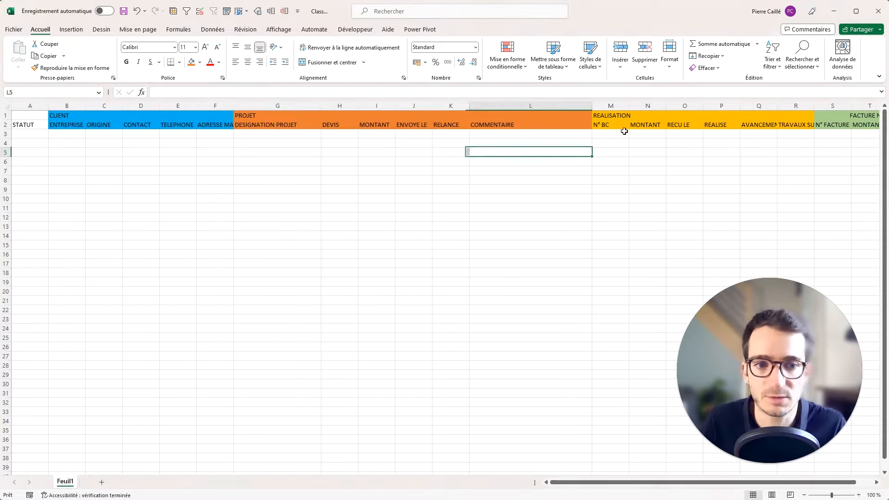
pyautogui.click(645, 124)
pyautogui.press('Right')
pyautogui.press('Right')
pyautogui.press('Right')
pyautogui.press('Right')
pyautogui.press('Right')
pyautogui.press('Right')
pyautogui.press('Right')
pyautogui.press('Right')
pyautogui.press('Right')
pyautogui.press('Right')
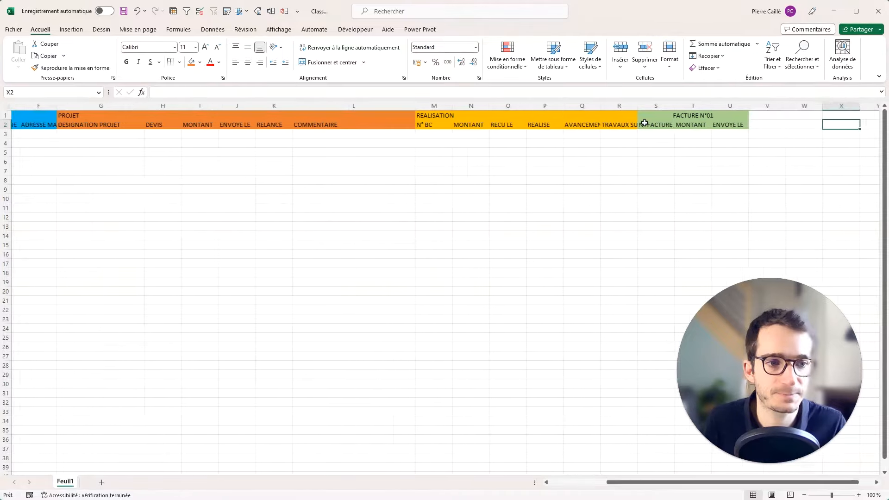
pyautogui.press('Right')
pyautogui.press('Right')
# Copy the FACTURE N°01 block to V1 and retitle it FACTURE N°02.
pyautogui.moveTo(593, 115); pyautogui.dragTo(602, 124)
pyautogui.hotkey('ctrl', 'c')
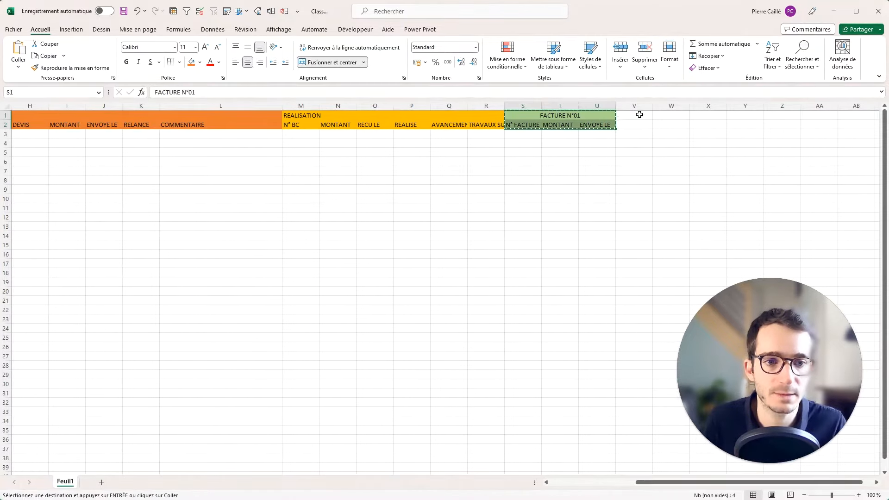
pyautogui.click(640, 115)
pyautogui.hotkey('ctrl', 'v')
pyautogui.doubleClick(697, 116)
pyautogui.press('BackSpace')
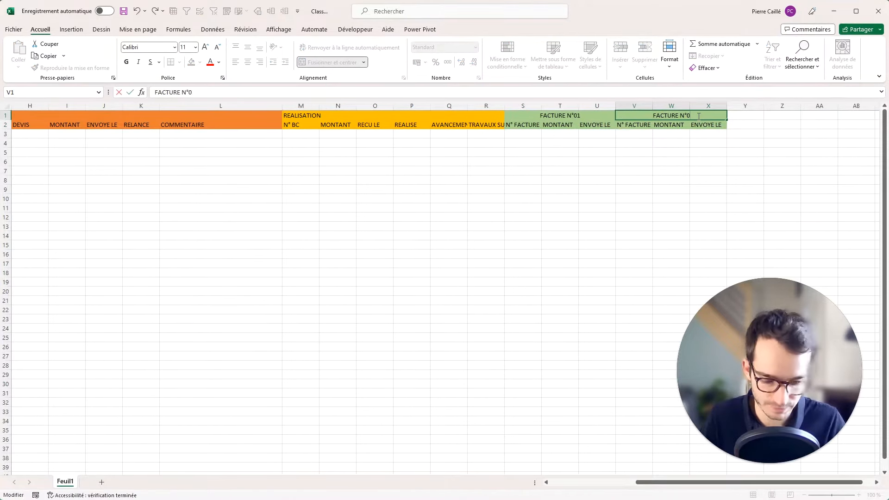
pyautogui.write('2')
pyautogui.click(697, 144)
# Copy the FACTURE N°02 block to Y1 as FACTURE N°03.
pyautogui.moveTo(648, 116); pyautogui.dragTo(762, 119)
pyautogui.hotkey('ctrl', 'c')
pyautogui.click(759, 116)
pyautogui.hotkey('ctrl', 'v')
pyautogui.click(714, 116)
pyautogui.click(788, 159)
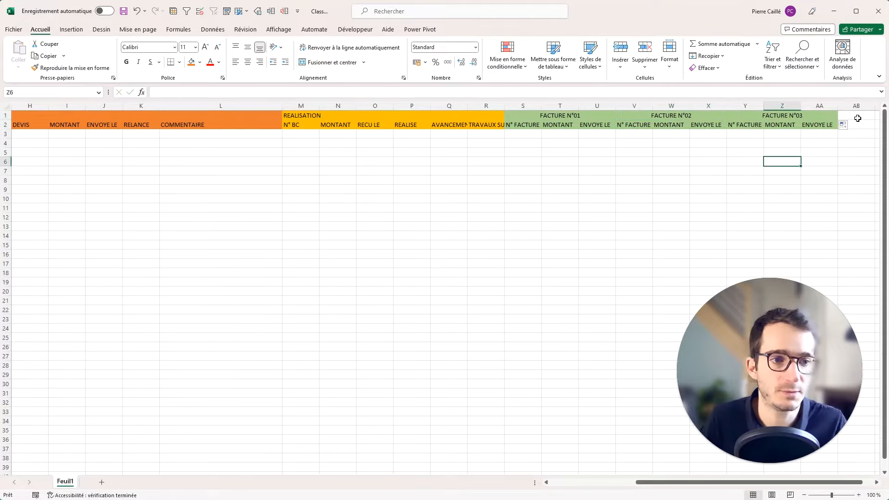
pyautogui.click(857, 118)
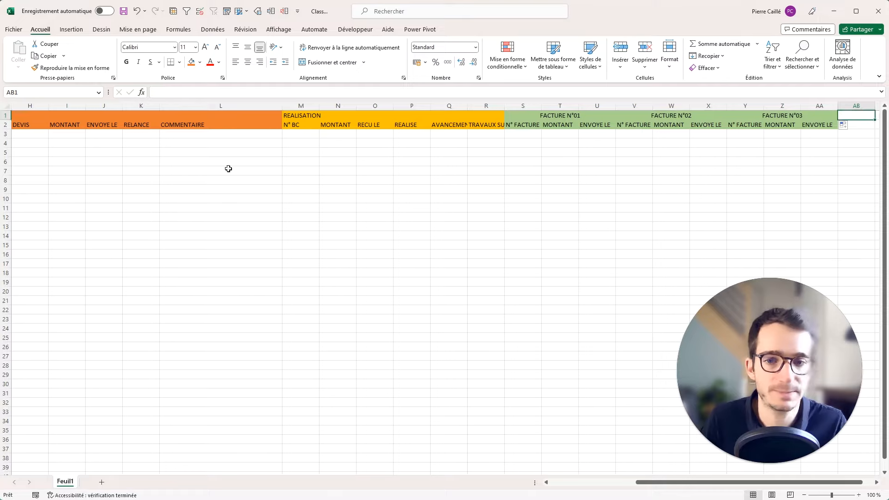
# Enter GLOBAL in AB2 and AVANCEMENT in AC2.
pyautogui.click(857, 123)
pyautogui.write('GLOB')
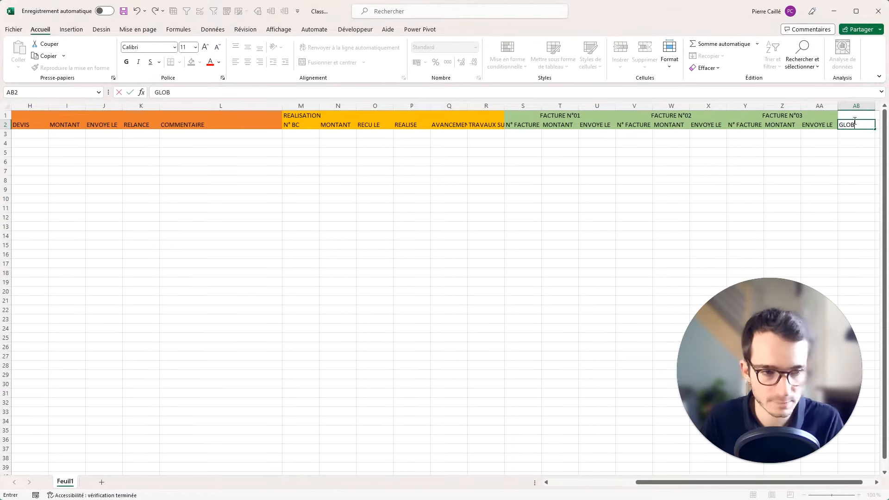
pyautogui.write('AL')
pyautogui.press('Return')
pyautogui.press('Right')
pyautogui.press('Right')
pyautogui.press('Right')
pyautogui.press('Right')
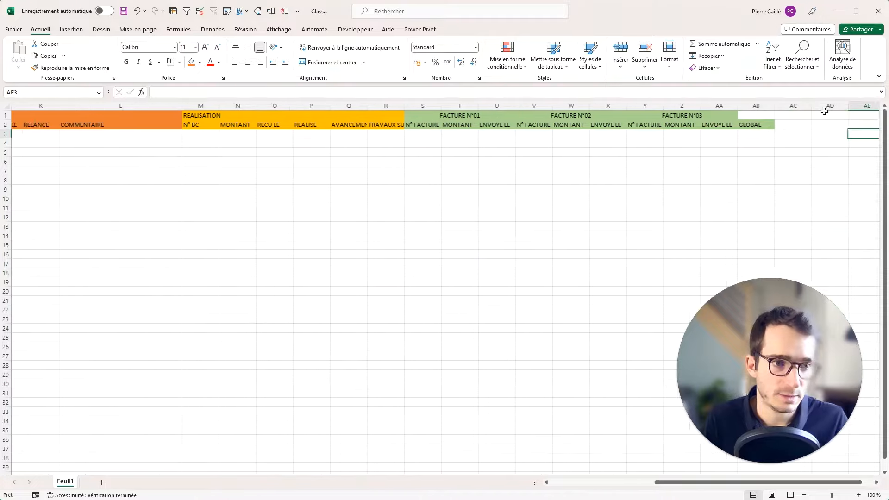
pyautogui.click(750, 125)
pyautogui.write('AVANCEMENT')
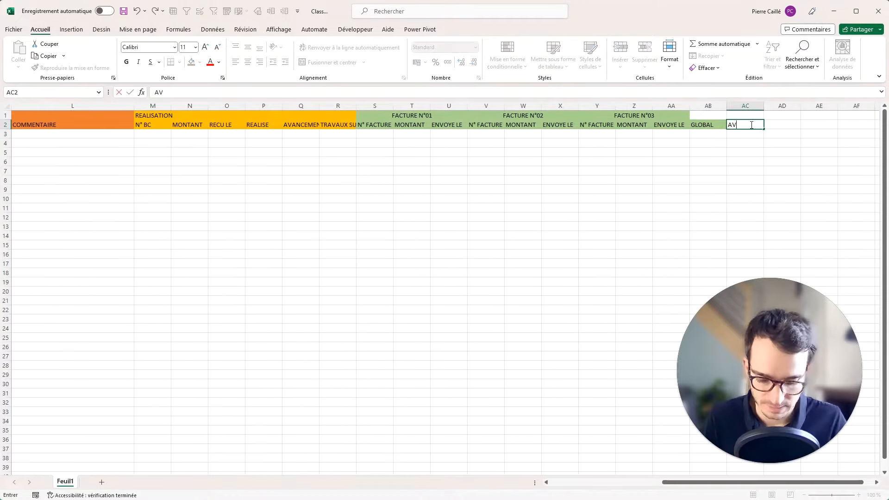
pyautogui.press('Return')
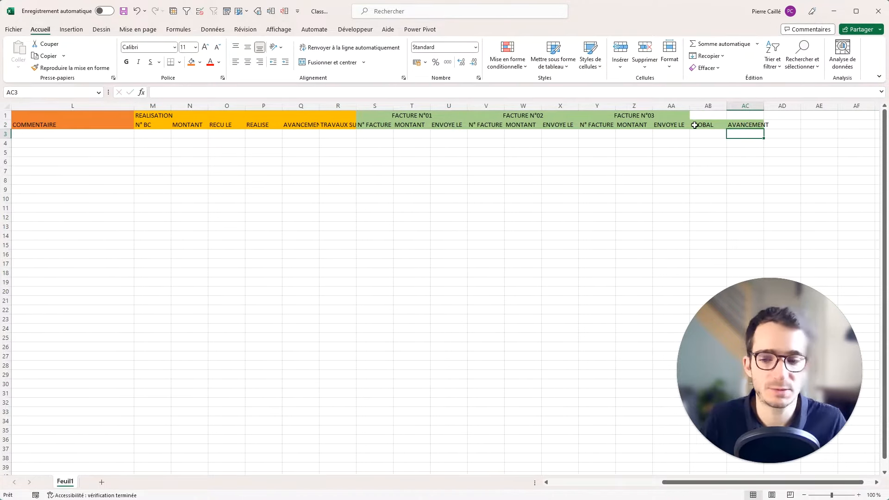
pyautogui.hotkey('alt', 'Tab')
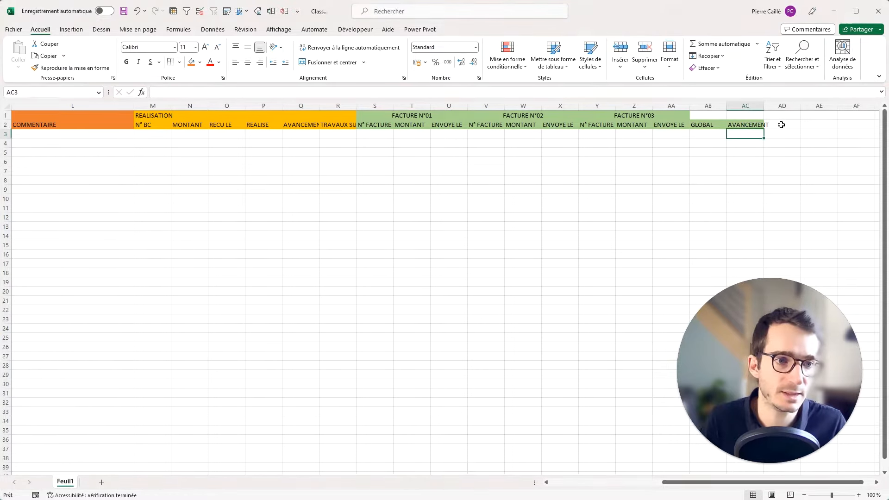
pyautogui.moveTo(780, 115)
pyautogui.mouseDown()
pyautogui.moveTo(667, 116)
pyautogui.moveTo(790, 118)
pyautogui.moveTo(769, 124)
pyautogui.mouseUp()
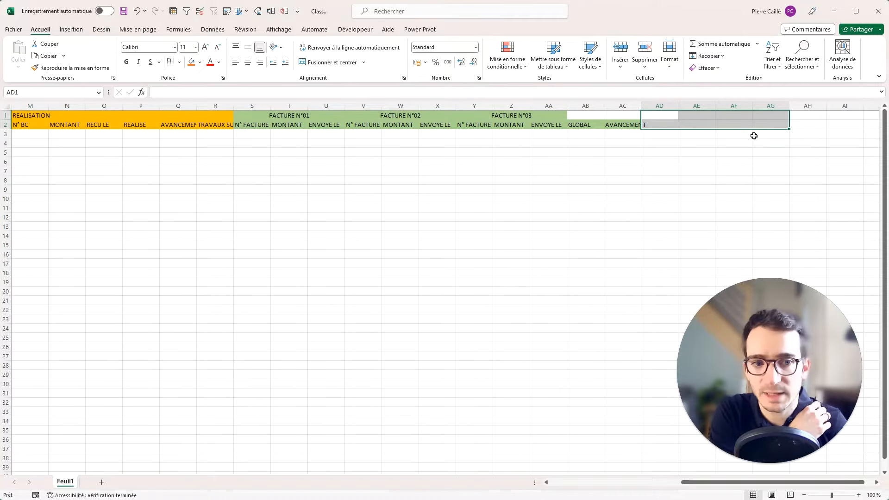
# Title AD1 BILAN and enter PAIEMENT RECU in AD2.
pyautogui.write('BILAN')
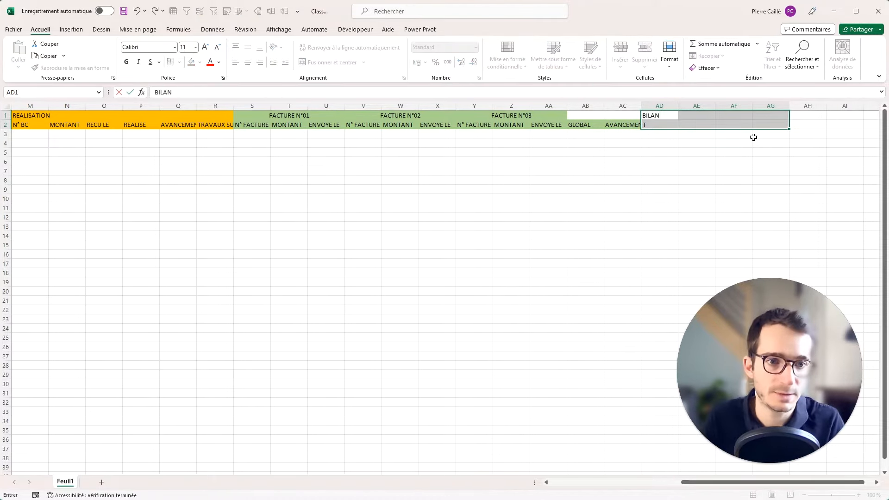
pyautogui.press('Return')
pyautogui.press('Left')
pyautogui.press('Right')
pyautogui.write('PA')
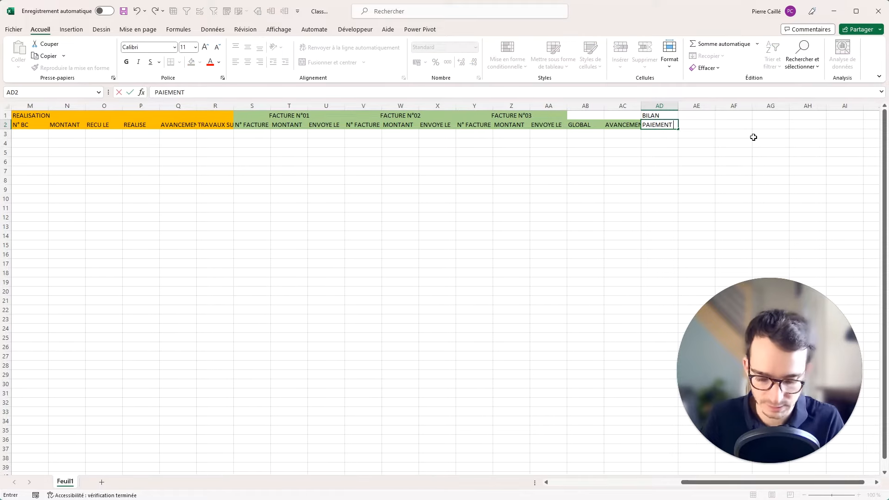
pyautogui.press('Tab')
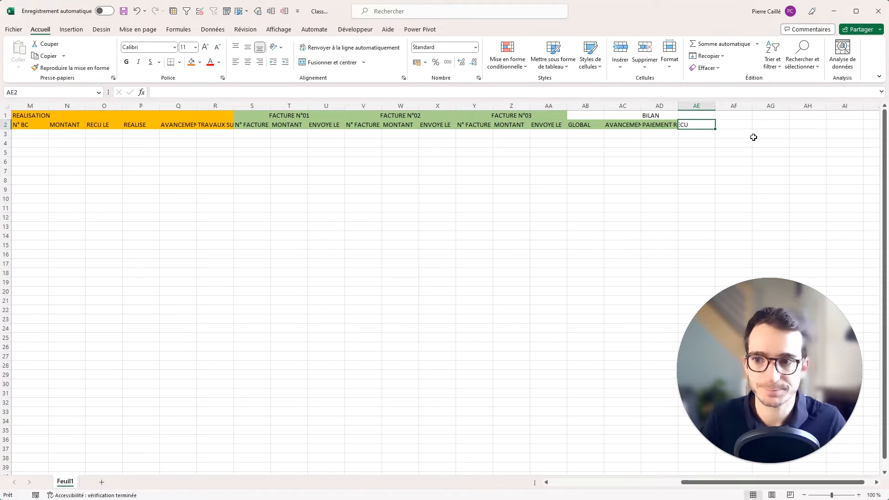
# Add AVANCEMENT, RELIQUAT, SAV and BILAN in AE2:AH2.
pyautogui.write('AVANCEMENT')
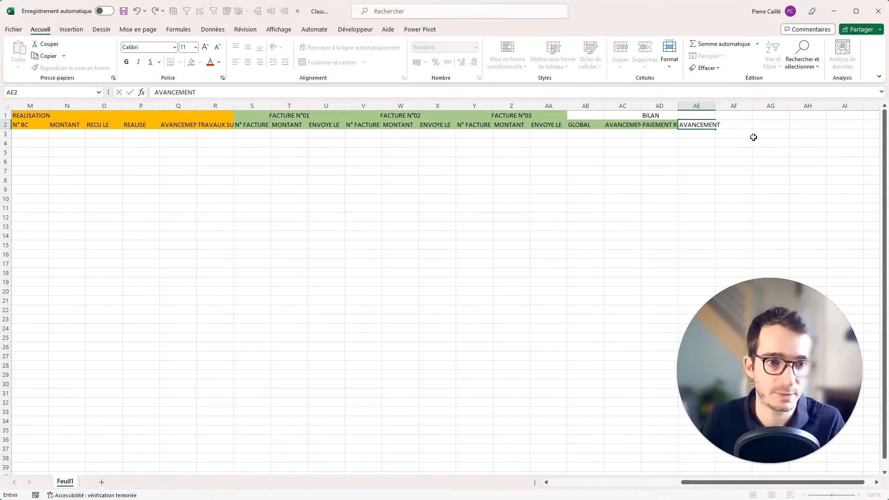
pyautogui.press('Tab')
pyautogui.write('RE')
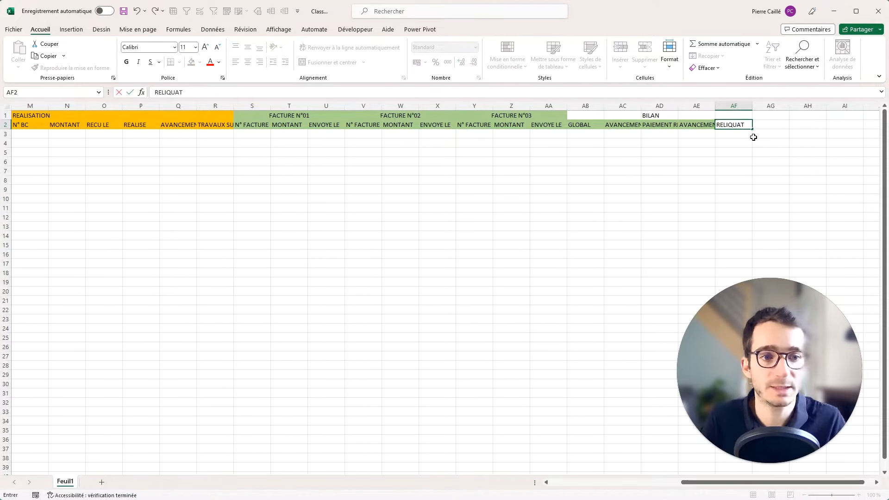
pyautogui.press('Tab')
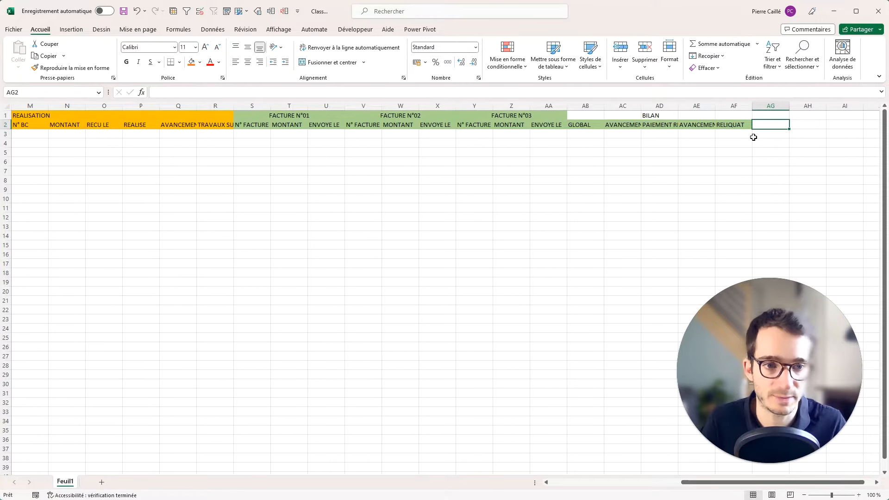
pyautogui.write('SAV')
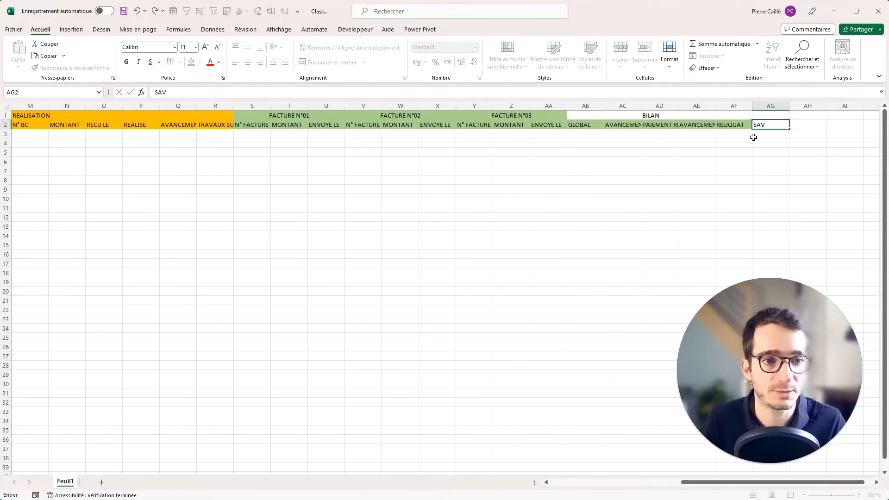
pyautogui.press('Tab')
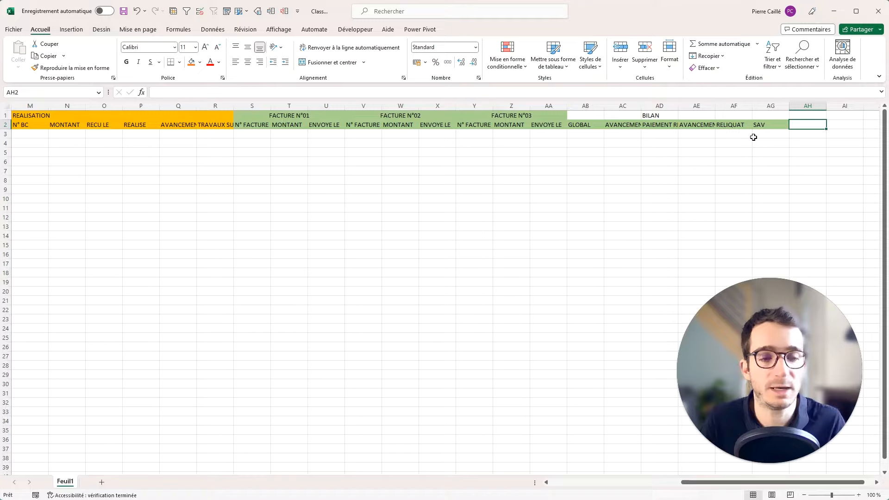
pyautogui.write('BILAN')
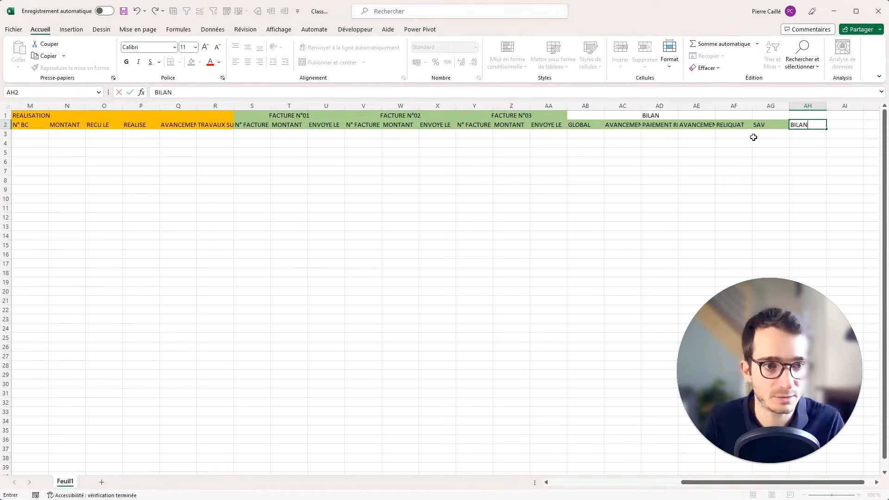
pyautogui.press('Return')
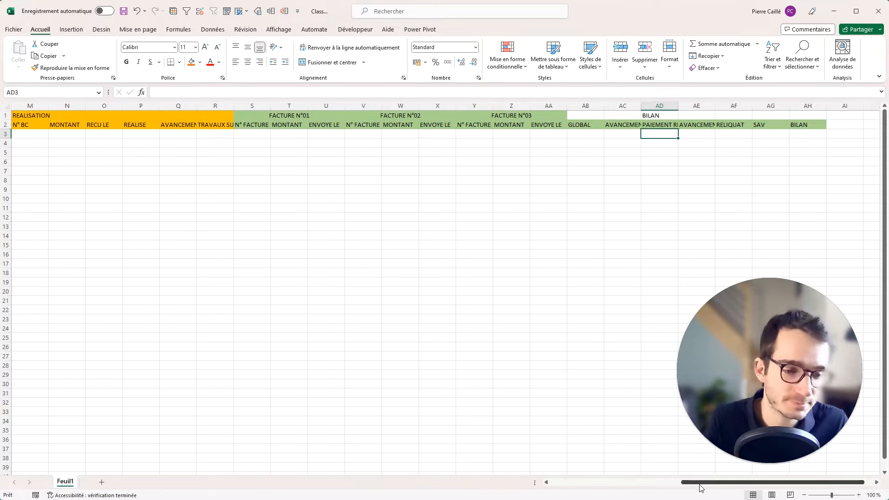
# Fill row 3 from A3 to AH3 with dark grey.
pyautogui.moveTo(701, 485); pyautogui.dragTo(530, 472)
pyautogui.click(6, 134)
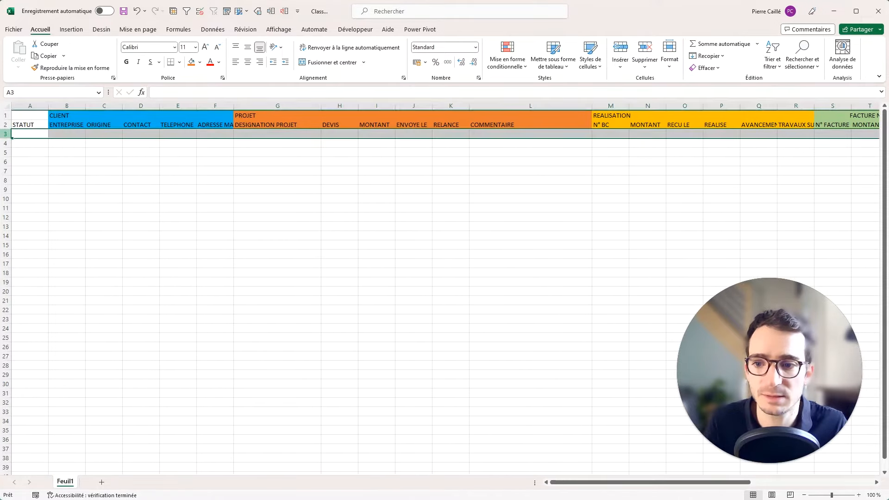
pyautogui.click(21, 133)
pyautogui.moveTo(14, 135); pyautogui.dragTo(820, 136)
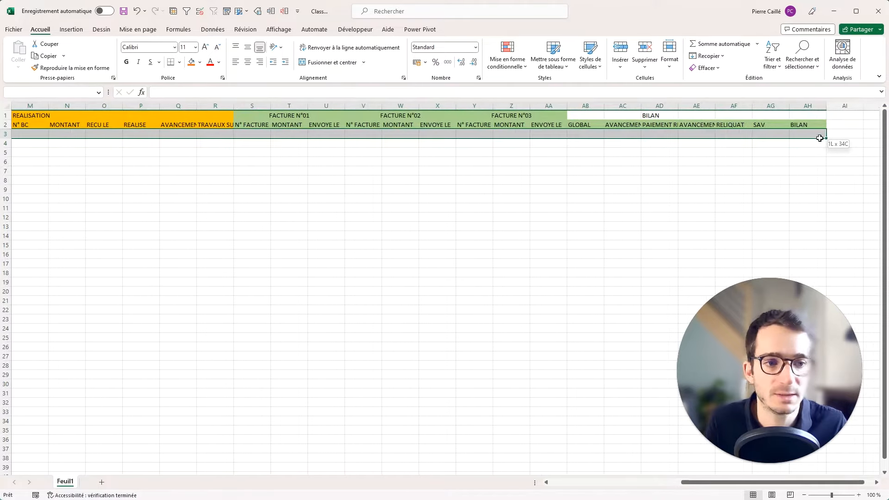
pyautogui.click(199, 62)
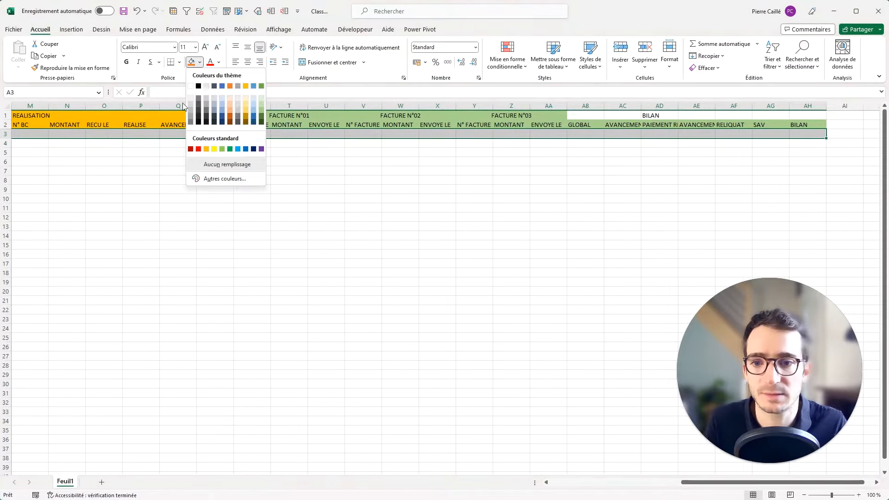
pyautogui.click(199, 99)
pyautogui.click(530, 171)
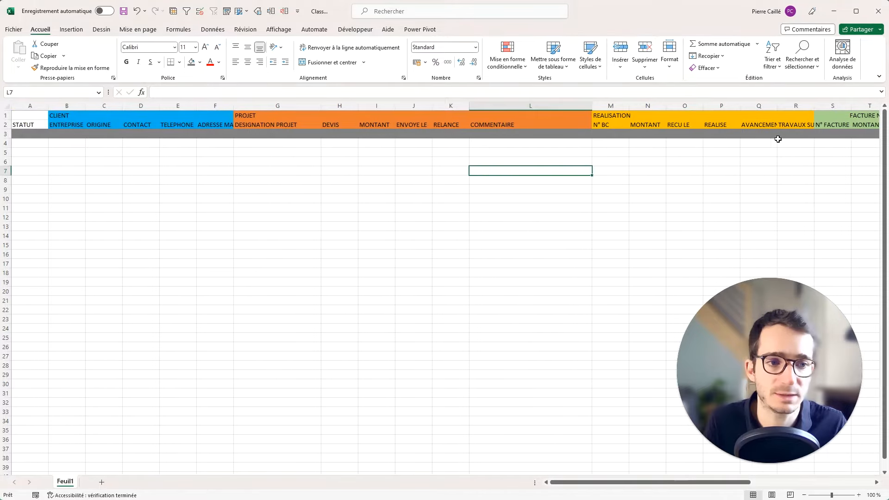
# Select the header cells from GLOBAL through the last BILAN heading.
pyautogui.moveTo(784, 143); pyautogui.dragTo(831, 134)
pyautogui.click(831, 127)
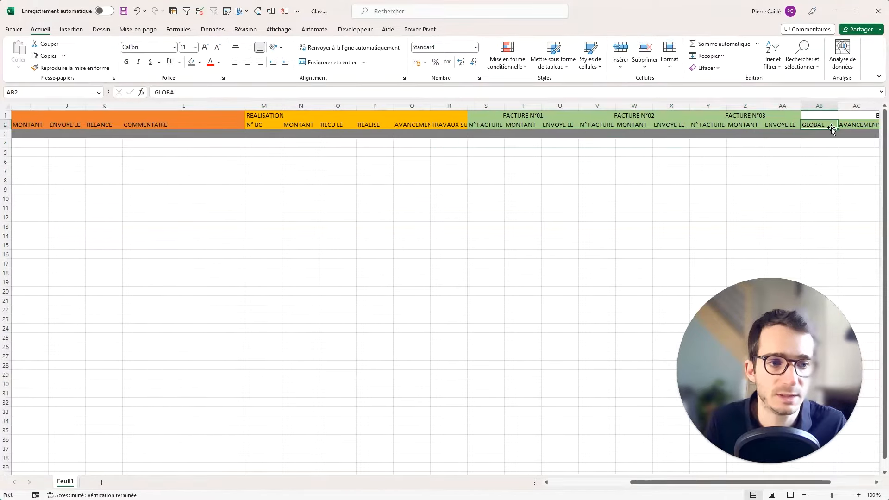
pyautogui.hotkey('ctrl', 'shift', 'Right')
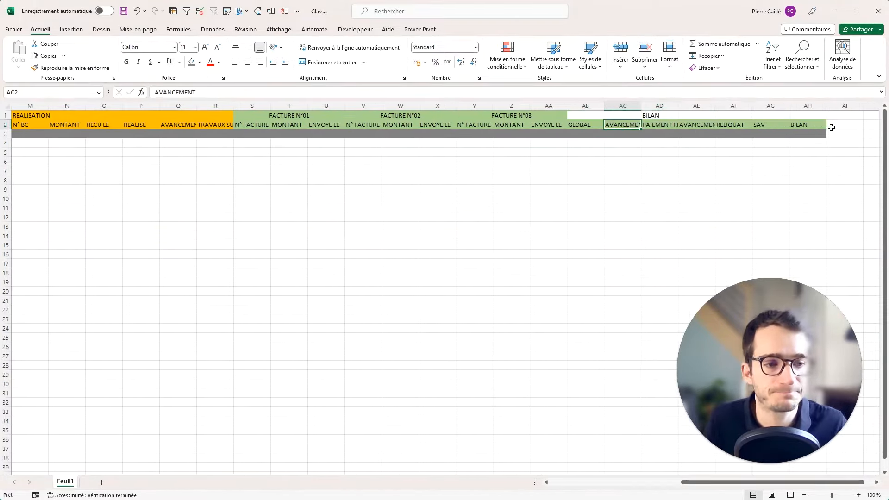
# Hide all unused columns to the right of the table, through the sheet's last column.
pyautogui.click(847, 106)
pyautogui.hotkey('ctrl', 'shift', 'Right')
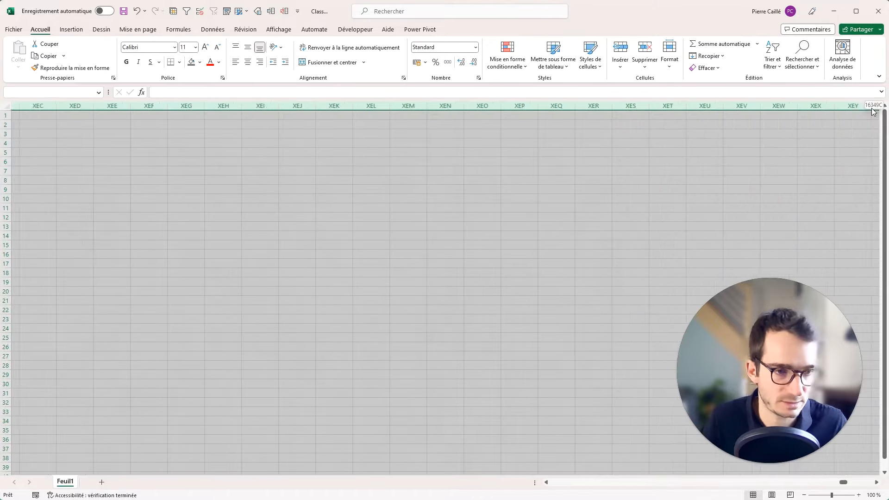
pyautogui.rightClick(795, 105)
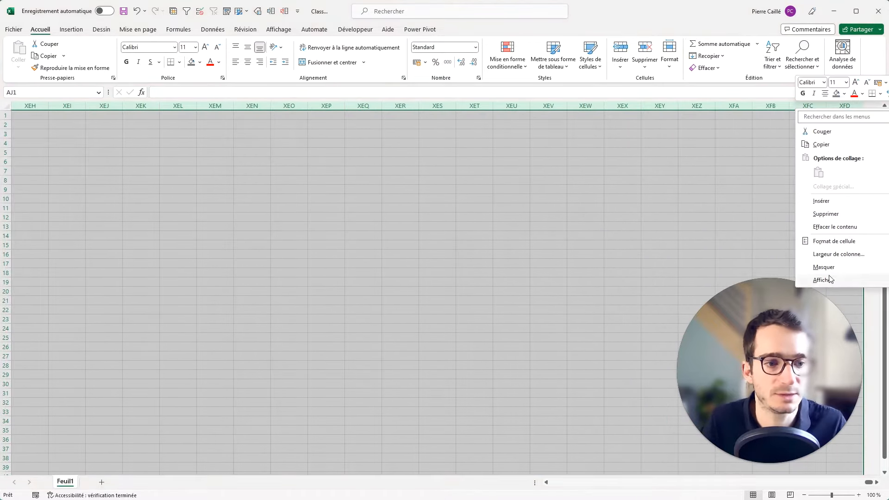
pyautogui.click(832, 266)
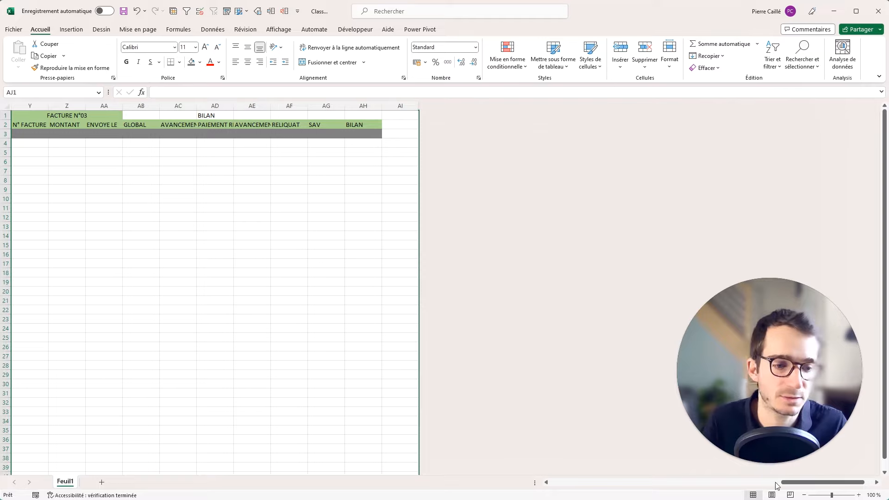
pyautogui.moveTo(796, 483); pyautogui.dragTo(824, 481)
pyautogui.moveTo(739, 484)
pyautogui.mouseDown()
pyautogui.moveTo(865, 485)
pyautogui.moveTo(736, 481)
pyautogui.mouseUp()
pyautogui.click(343, 208)
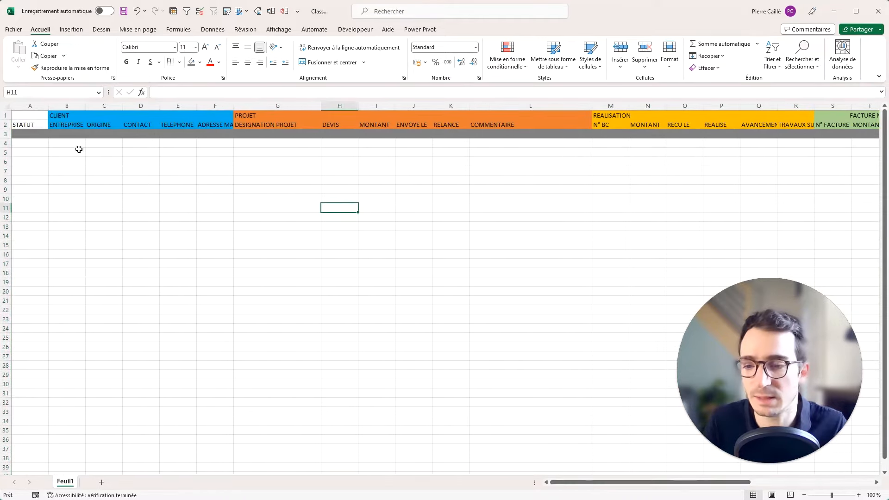
# Hide every row from 51 down to the sheet's last row.
pyautogui.scroll(-9, 58, 294)
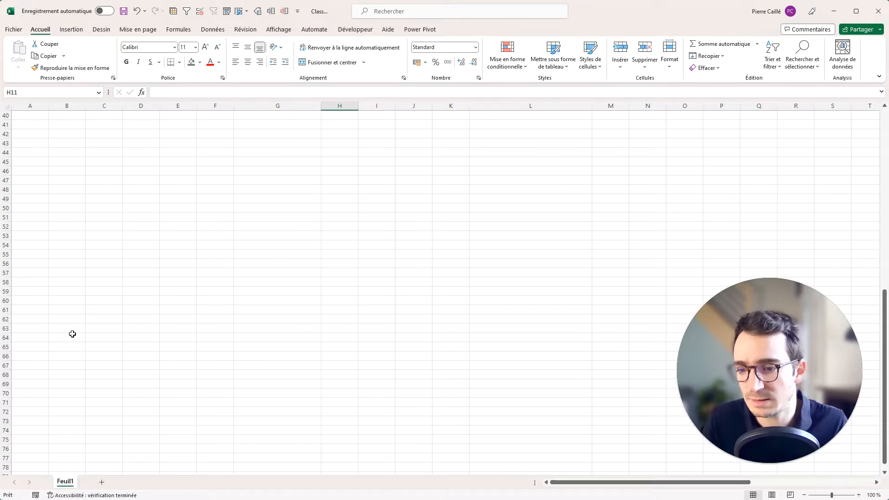
pyautogui.click(7, 329)
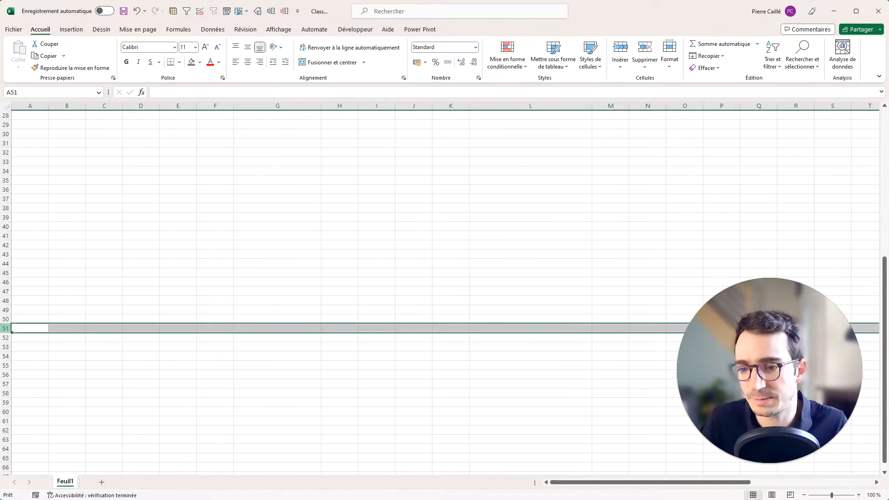
pyautogui.hotkey('ctrl', 'shift', 'Down')
pyautogui.rightClick(10, 321)
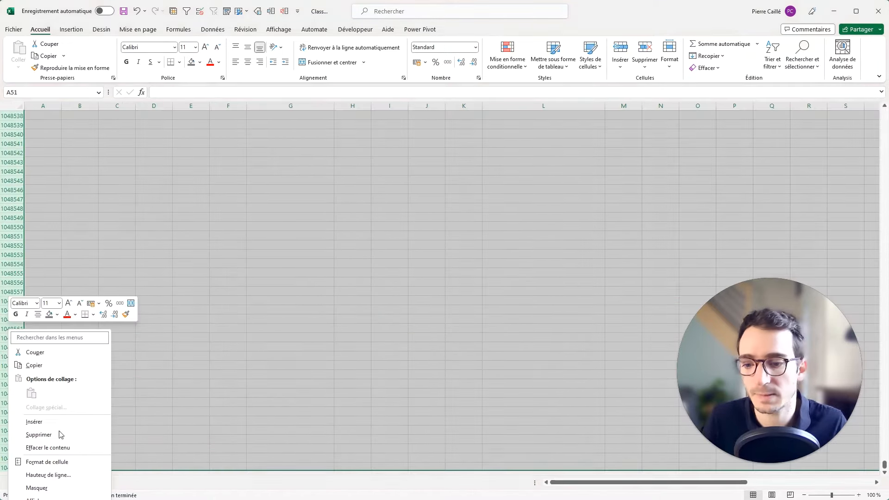
pyautogui.click(51, 488)
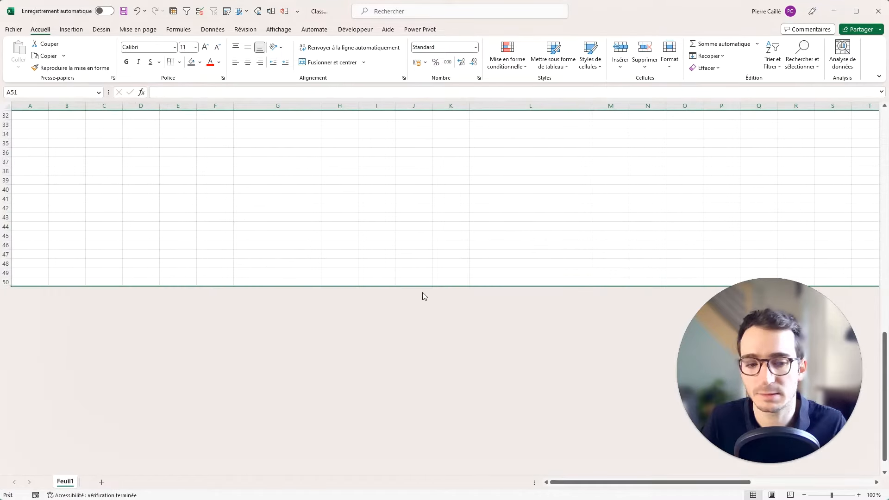
pyautogui.scroll(11, 426, 293)
pyautogui.scroll(-7, 435, 293)
pyautogui.scroll(7, 439, 297)
pyautogui.click(218, 255)
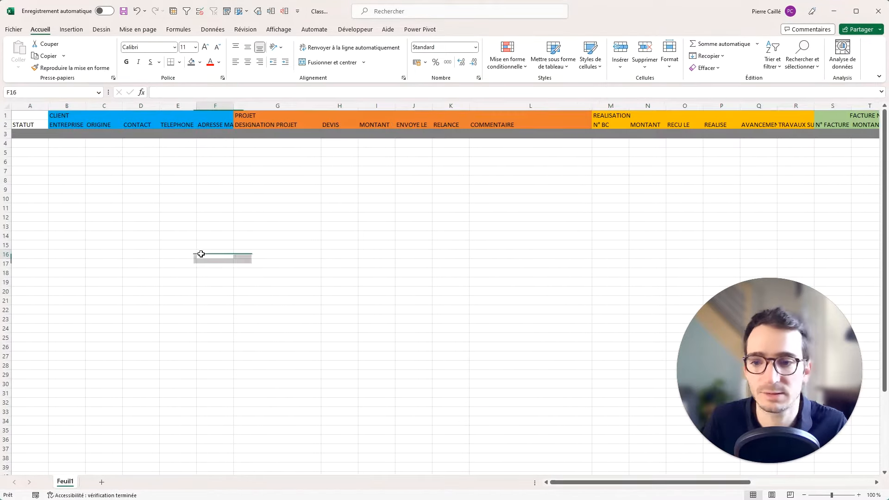
# Rename the Feuil1 tab to 'Tableau de suivi des Affaires'.
pyautogui.click(44, 143)
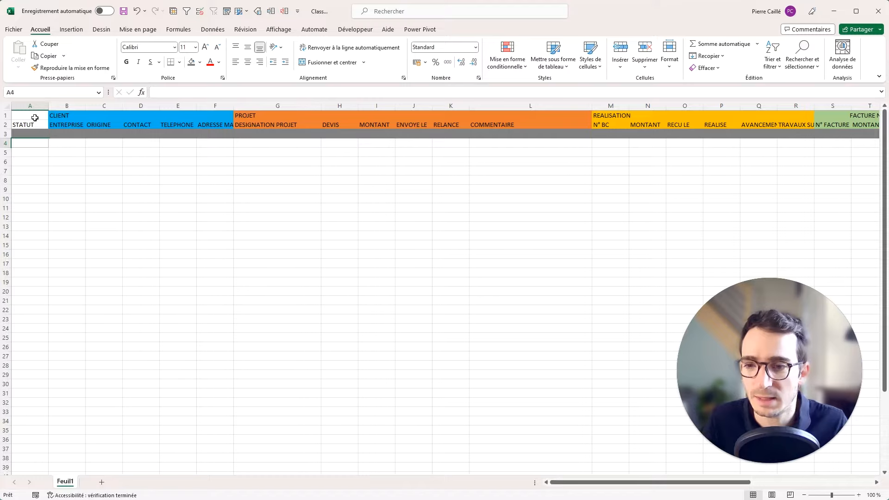
pyautogui.click(35, 118)
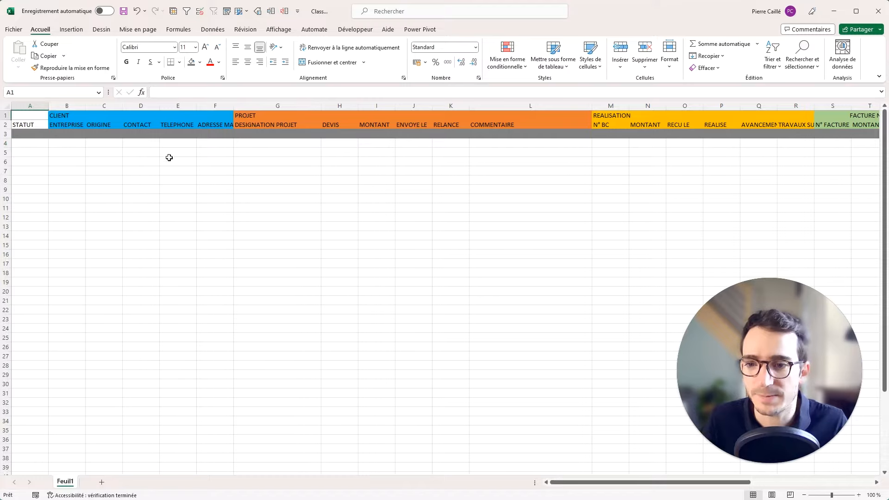
pyautogui.doubleClick(65, 482)
pyautogui.write('Table')
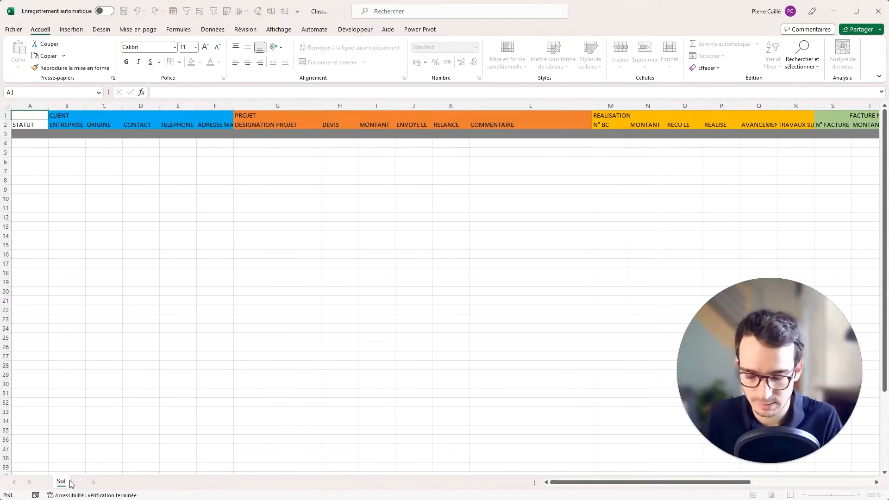
pyautogui.write('au')
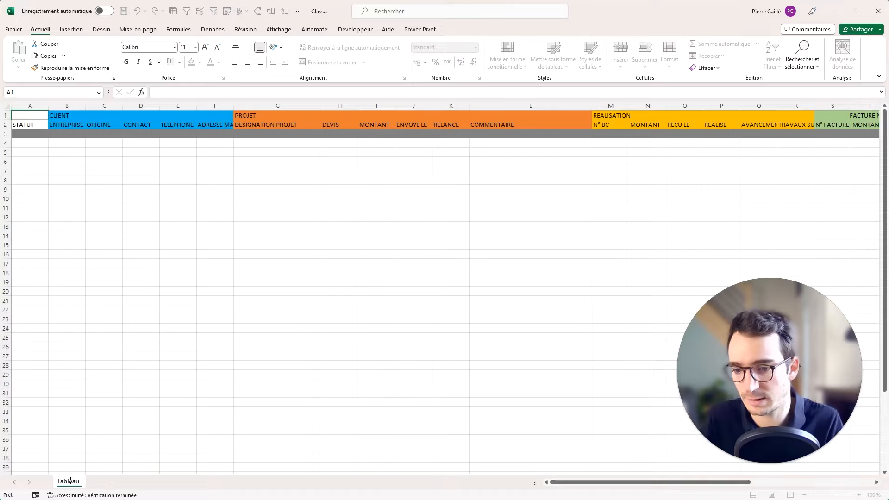
pyautogui.write(' de suivi des')
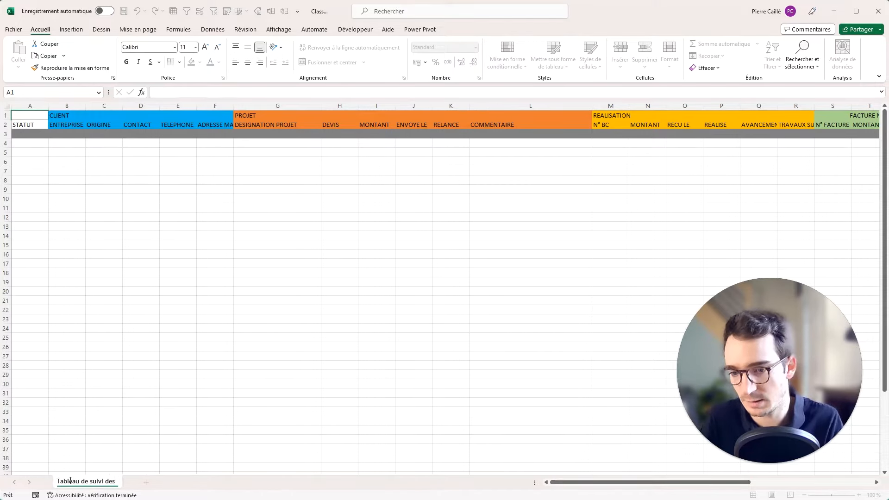
pyautogui.write(' Affaires')
pyautogui.press('Return')
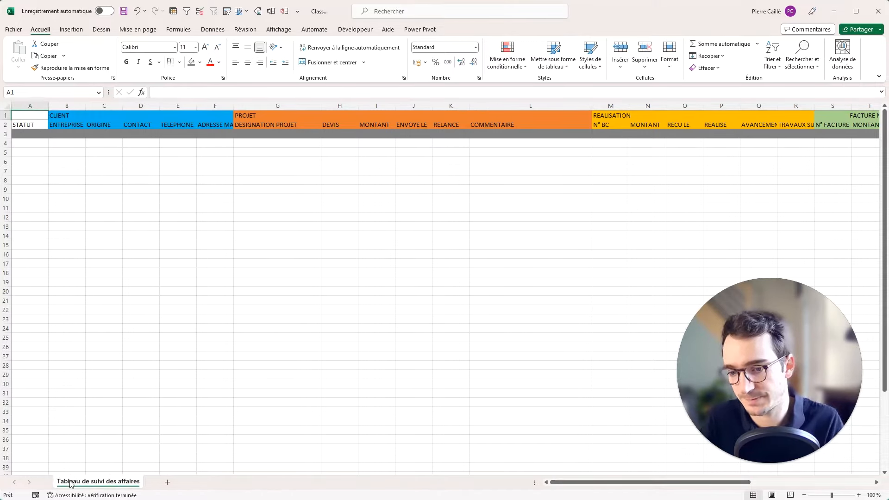
# Add a new sheet and name it BD.
pyautogui.click(166, 483)
pyautogui.doubleClick(162, 484)
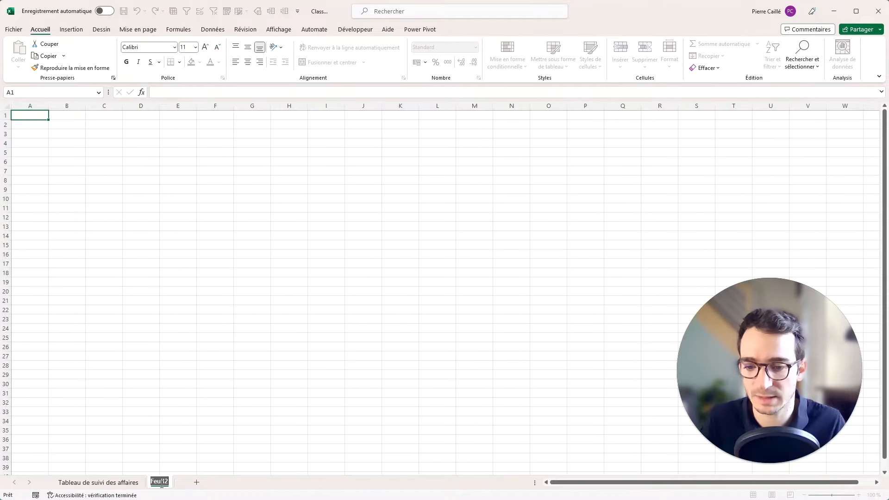
pyautogui.write('BD')
pyautogui.press('Return')
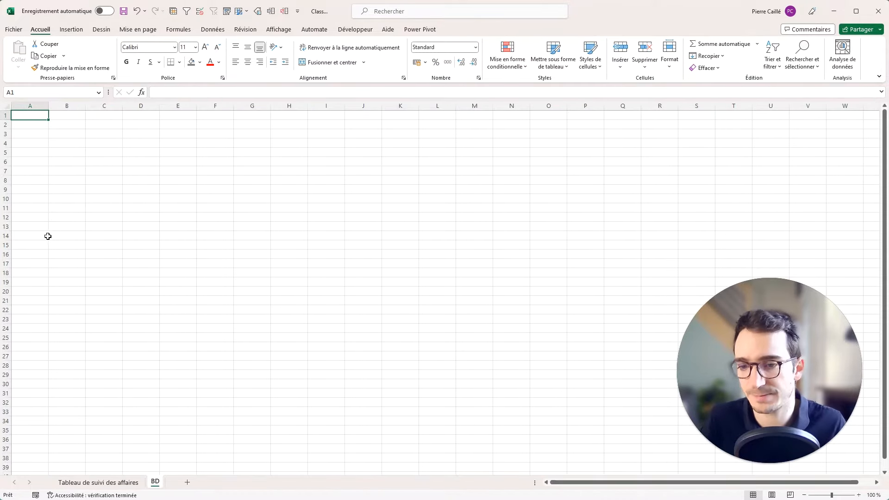
# Enter STATUTS in A1, then Chiffrage, Devis envoyé, En cours and Facturé below it.
pyautogui.write('Li')
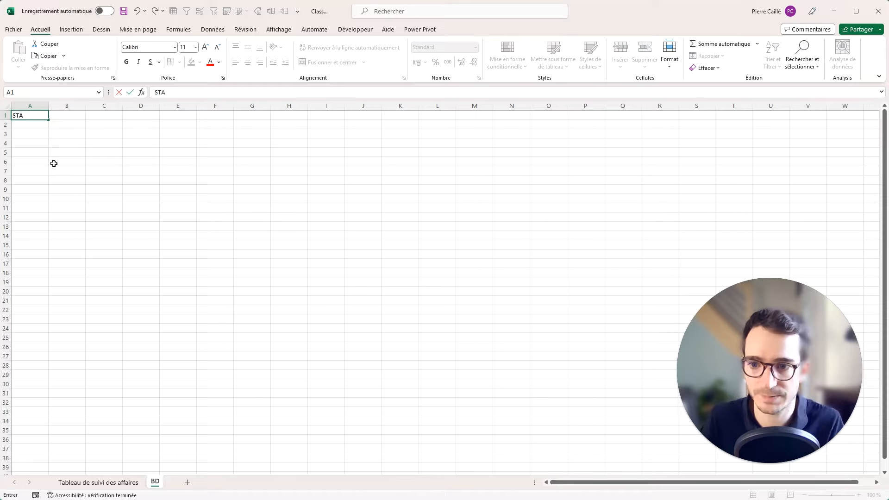
pyautogui.press('Return')
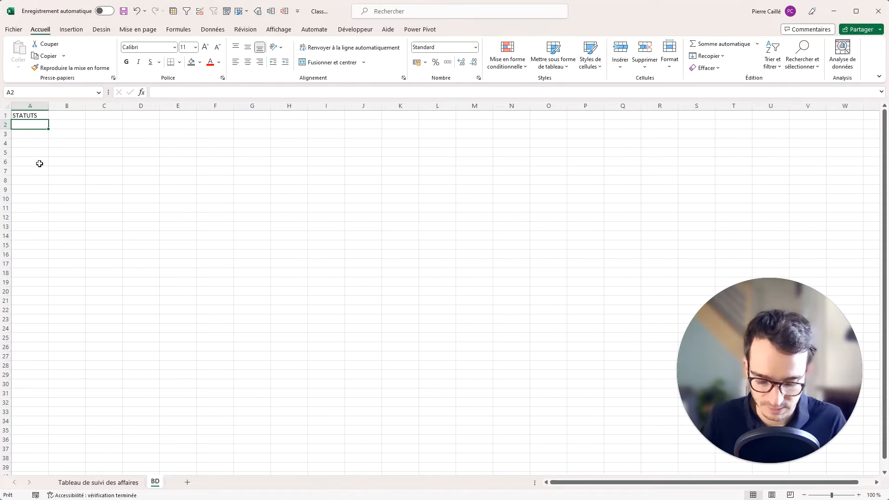
pyautogui.write('Chiffrage')
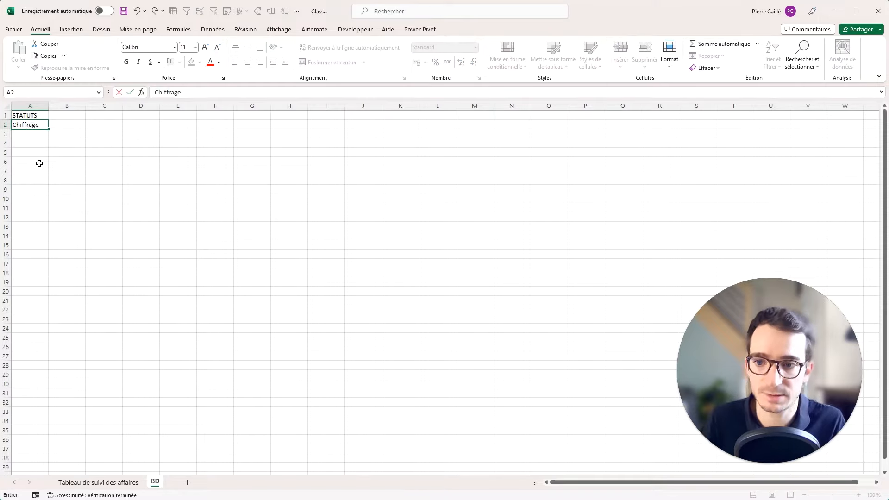
pyautogui.press('Return')
pyautogui.write('De')
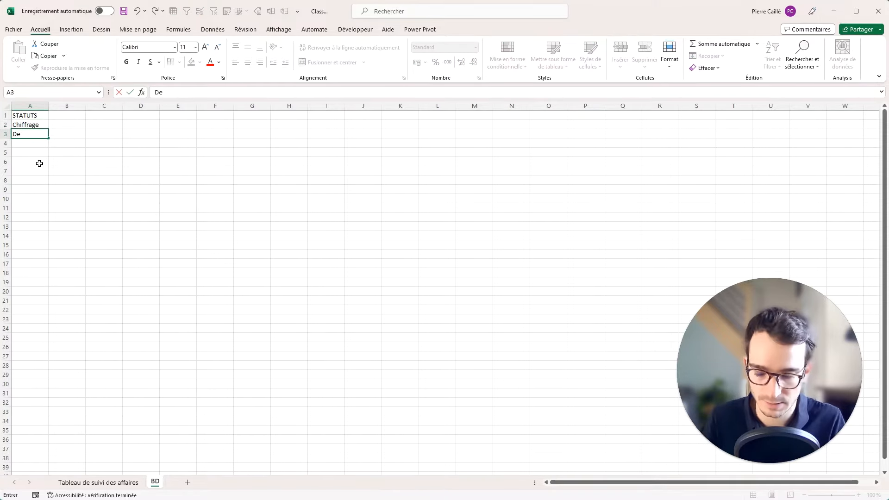
pyautogui.write('vis envoyé')
pyautogui.press('Return')
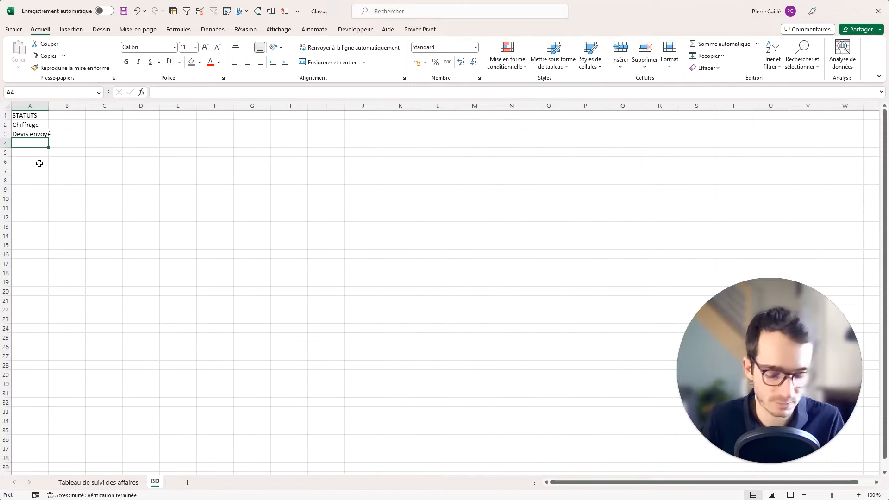
pyautogui.write('En cours')
pyautogui.press('Return')
pyautogui.write('Factu')
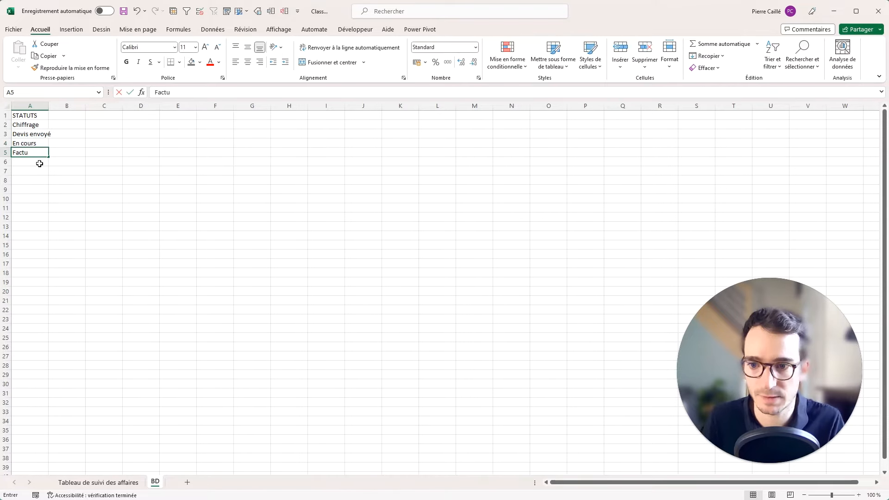
pyautogui.write('ré')
pyautogui.press('Return')
# Replace A5 with Situtation, put Facturé in A6, and widen column A.
pyautogui.click(41, 152)
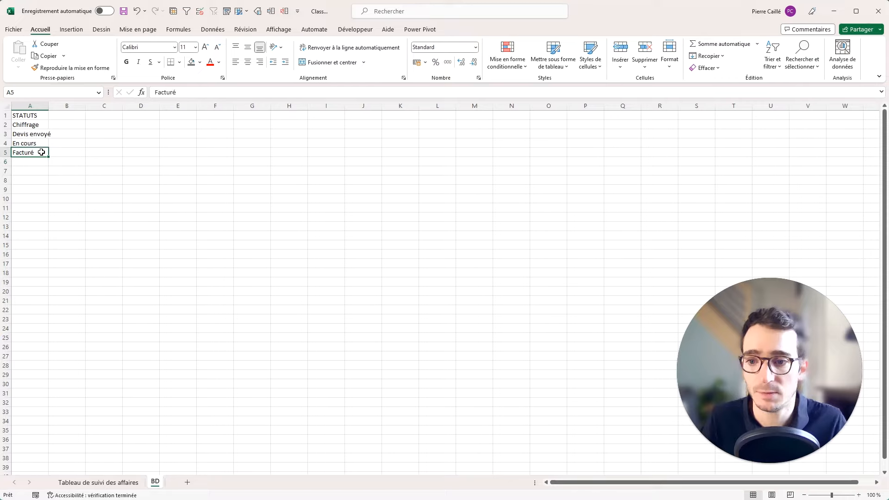
pyautogui.write('Situtation')
pyautogui.press('Return')
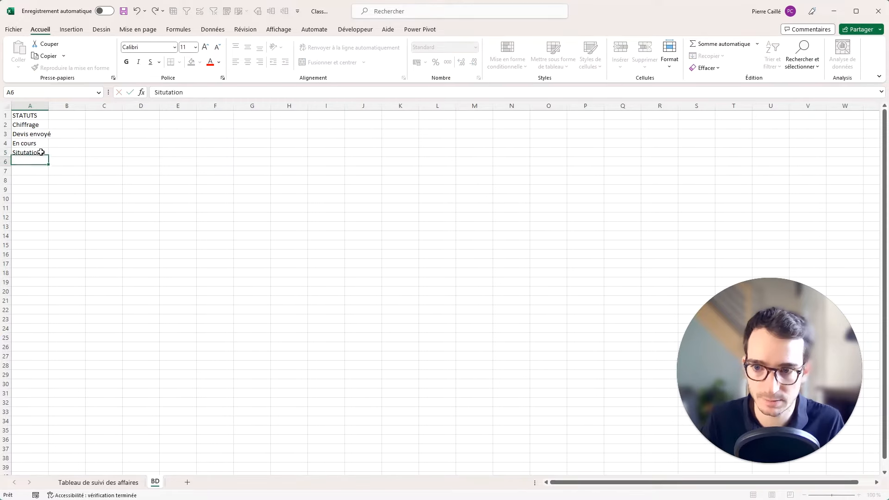
pyautogui.write('Facturé')
pyautogui.press('Return')
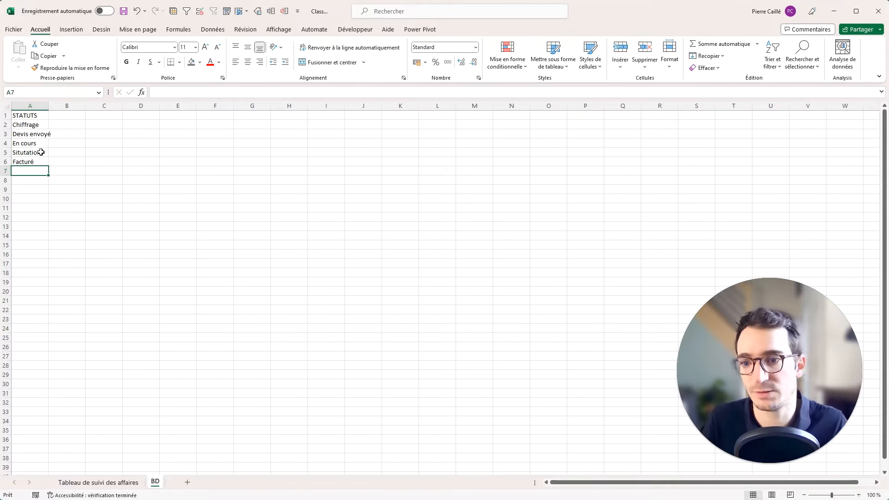
pyautogui.moveTo(49, 106); pyautogui.dragTo(59, 105)
# Fill Chiffrage light blue, Devis envoyé light orange and En cours light yellow.
pyautogui.click(50, 126)
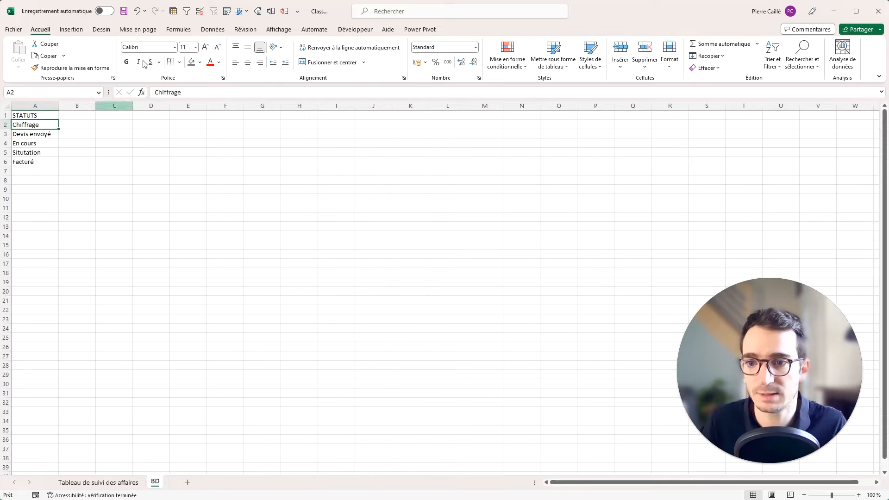
pyautogui.click(179, 62)
pyautogui.click(200, 62)
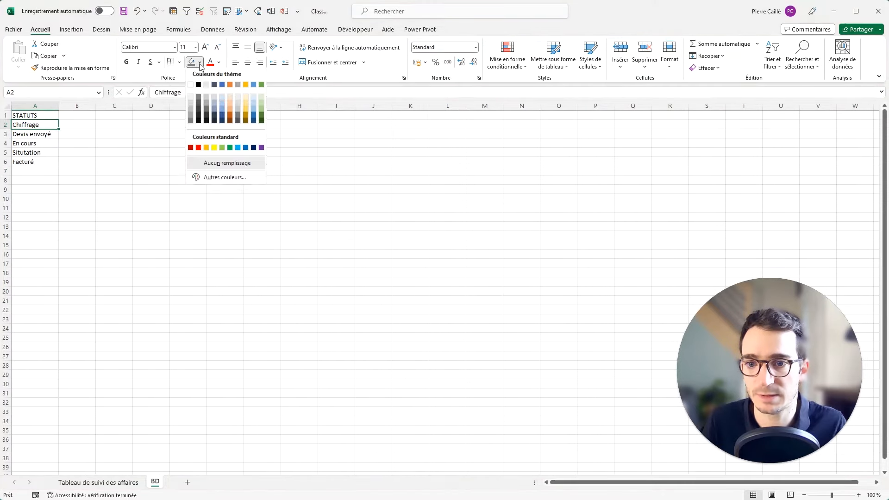
pyautogui.click(252, 96)
pyautogui.click(45, 134)
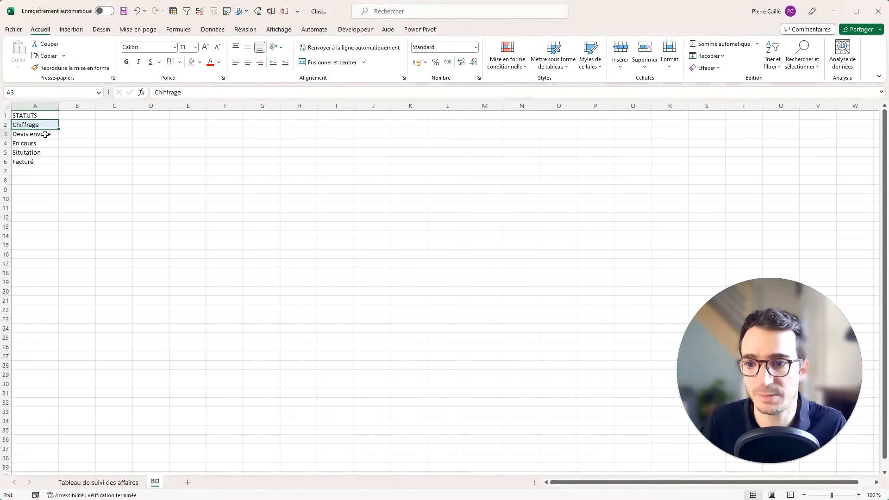
pyautogui.click(199, 66)
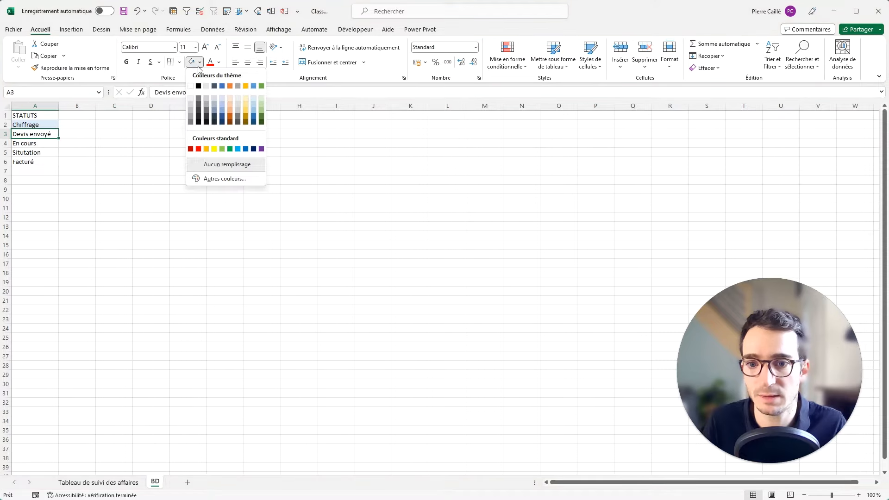
pyautogui.click(232, 99)
pyautogui.click(51, 143)
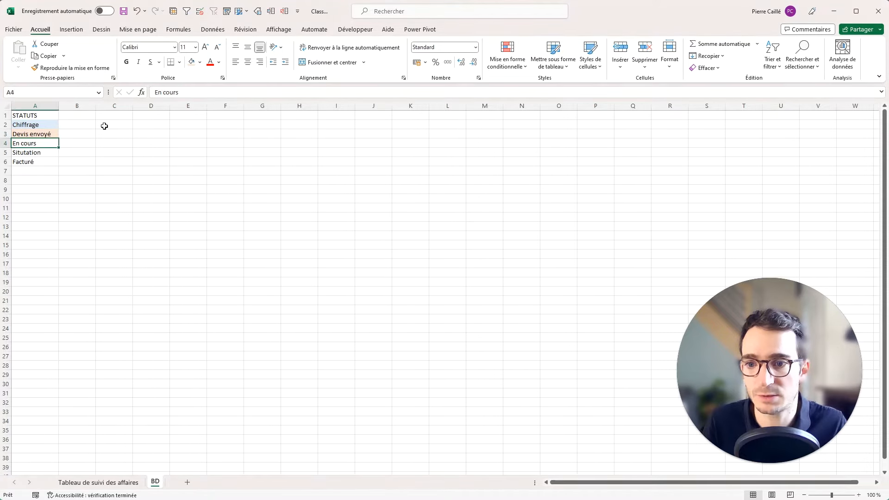
pyautogui.click(194, 64)
pyautogui.click(198, 65)
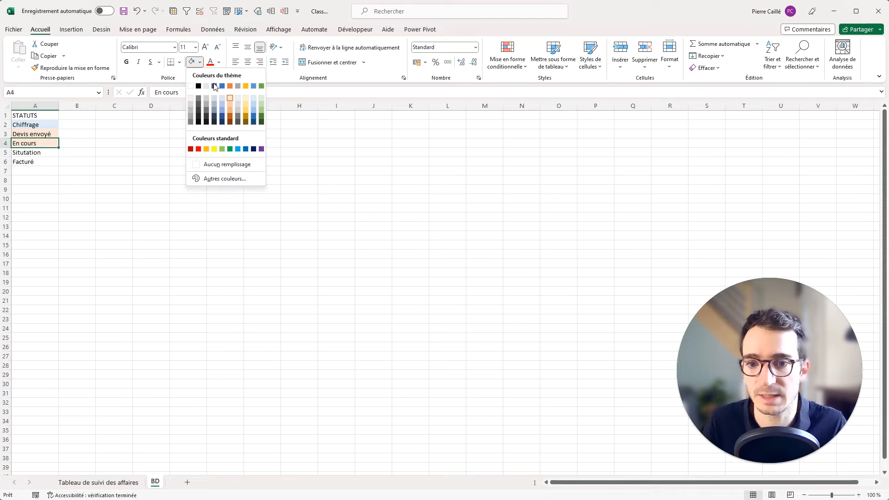
pyautogui.click(248, 99)
# Fill Situtation light green and Facturé green.
pyautogui.click(50, 153)
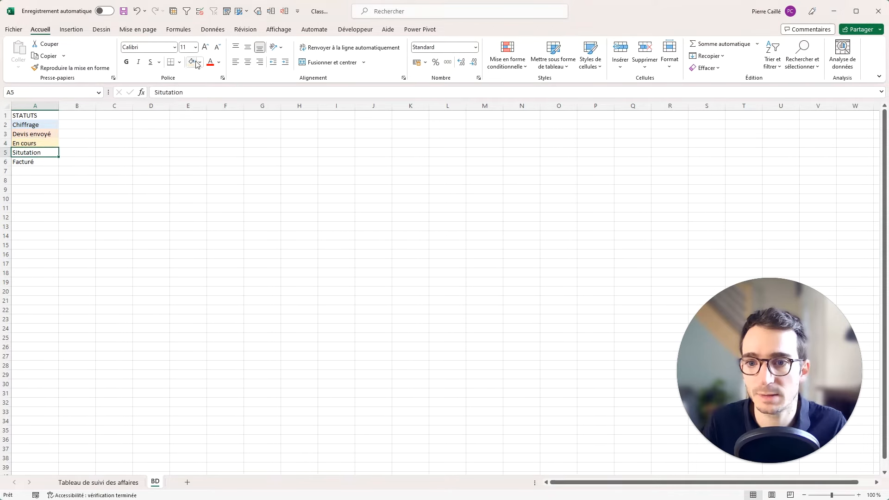
pyautogui.click(200, 62)
pyautogui.click(262, 100)
pyautogui.click(54, 161)
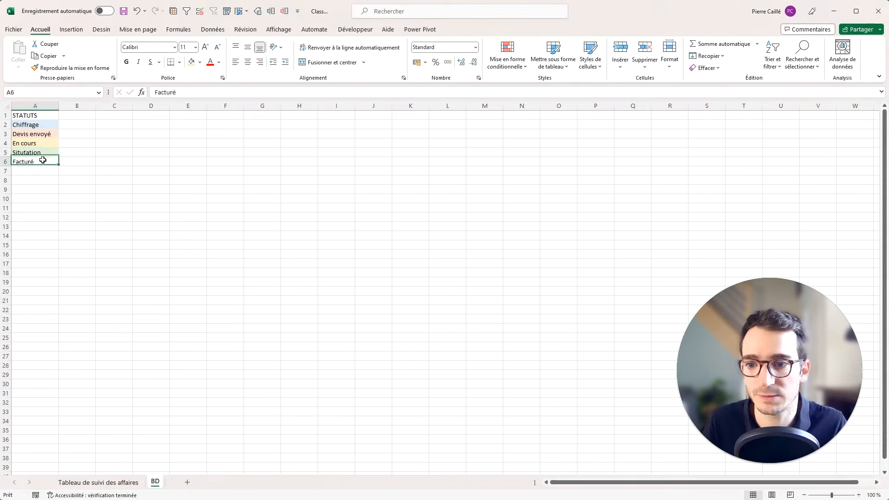
pyautogui.click(201, 62)
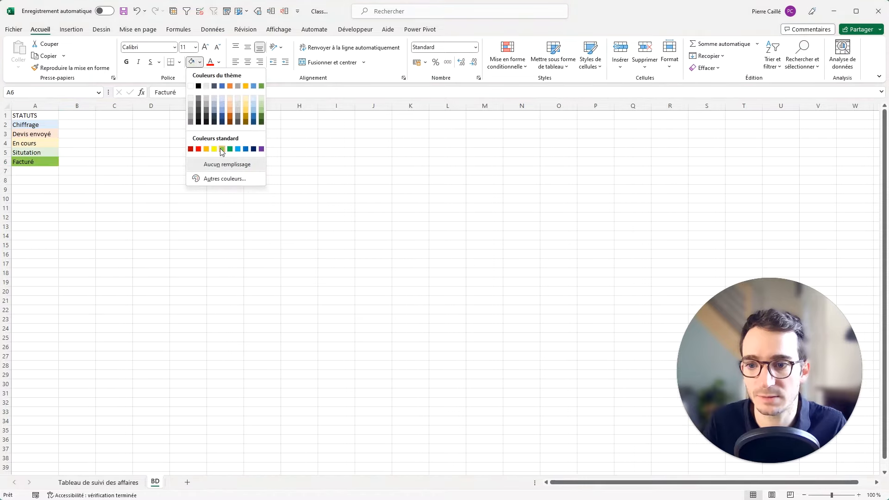
pyautogui.click(222, 149)
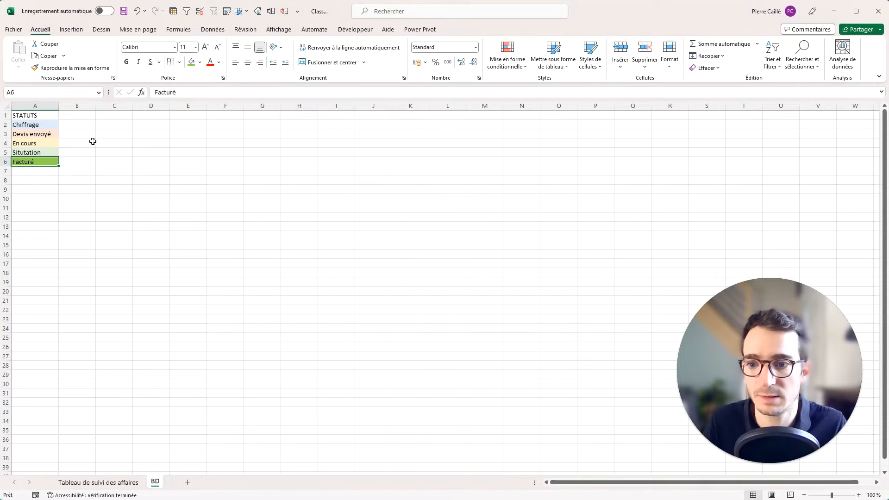
# On the tracking sheet, apply All Borders to row 4 from A4 to AH4.
pyautogui.click(144, 143)
pyautogui.click(72, 482)
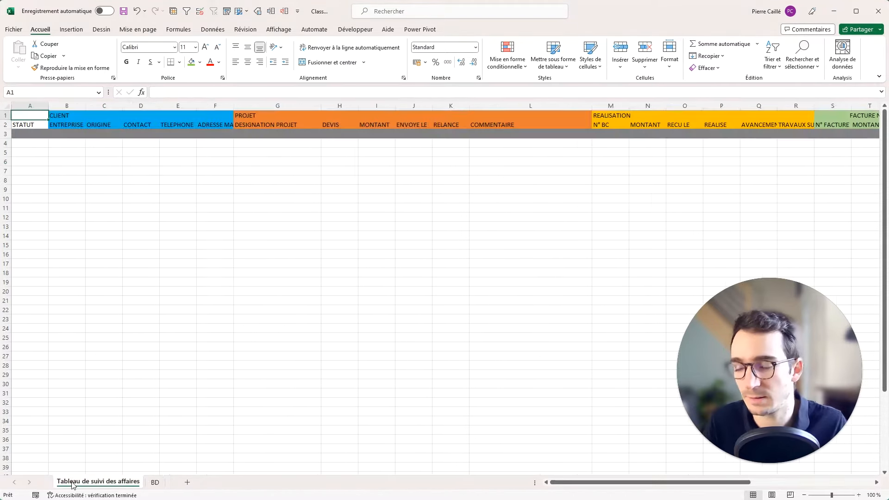
pyautogui.click(109, 245)
pyautogui.click(70, 142)
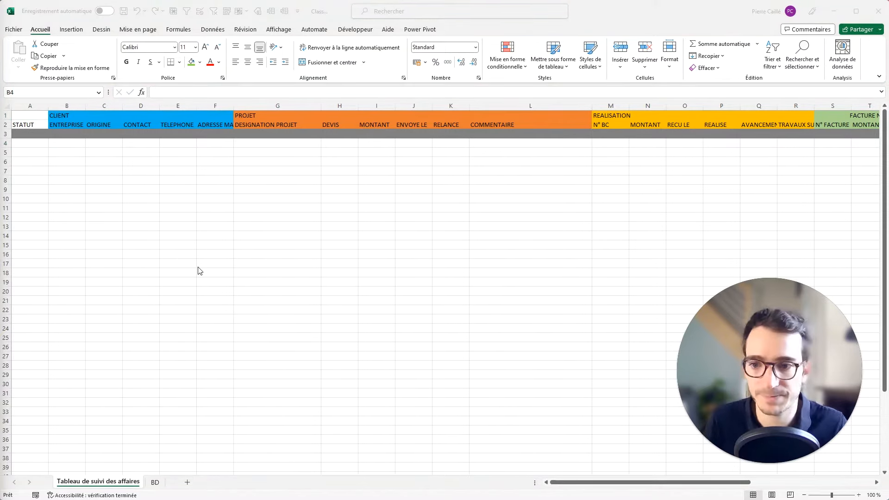
pyautogui.click(65, 145)
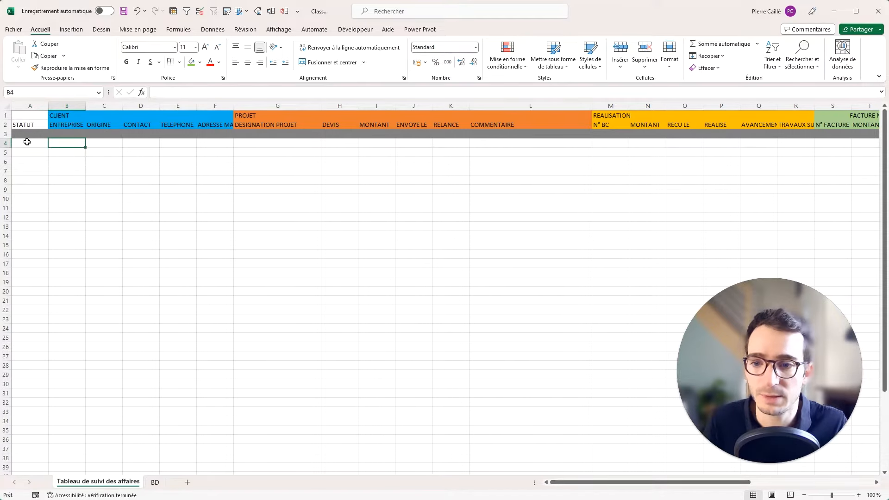
pyautogui.moveTo(27, 142); pyautogui.dragTo(800, 141)
pyautogui.click(179, 62)
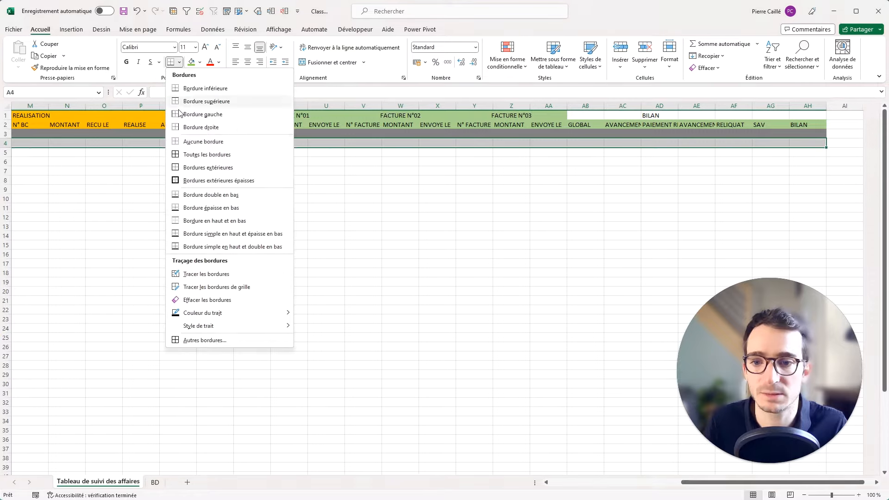
pyautogui.click(204, 154)
pyautogui.click(145, 139)
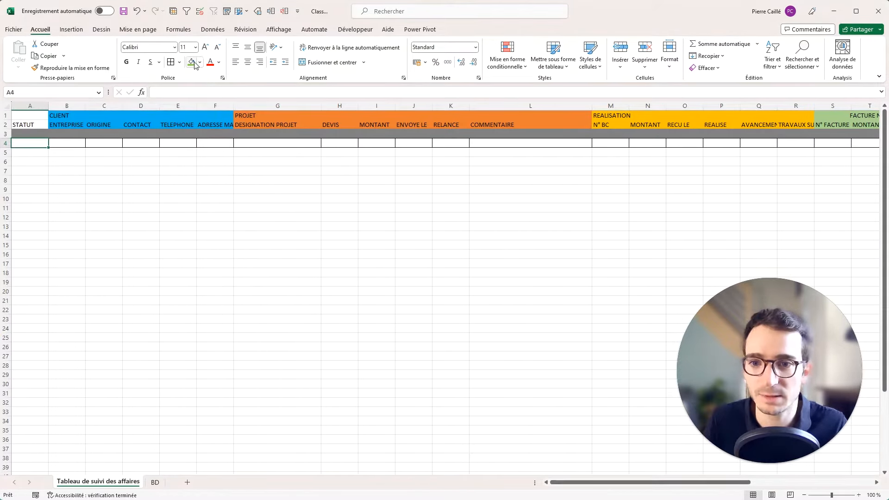
# Add a list validation to A4 sourced from the BD statuses in A2:A6.
pyautogui.click(211, 30)
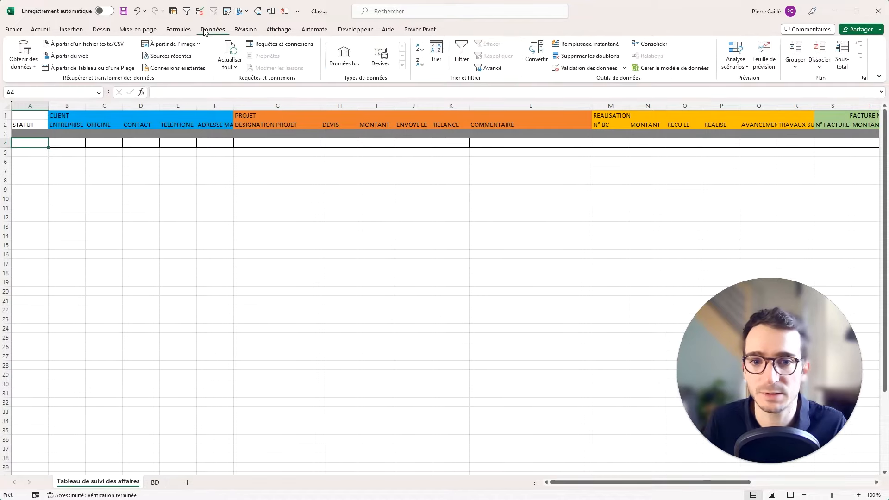
pyautogui.click(621, 71)
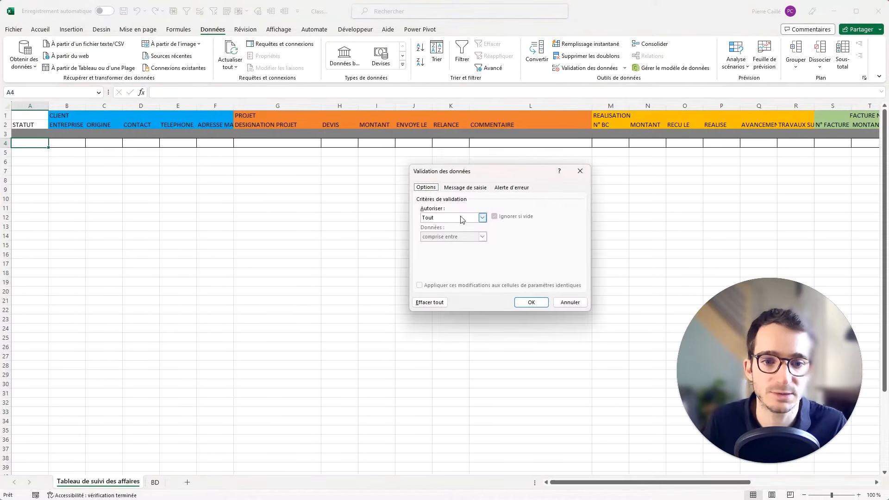
pyautogui.click(483, 217)
pyautogui.click(444, 245)
pyautogui.click(475, 256)
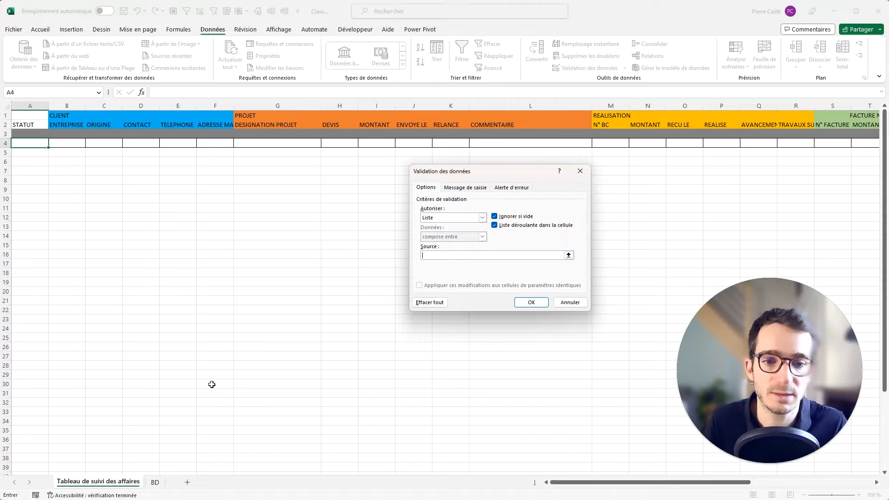
pyautogui.click(154, 482)
pyautogui.moveTo(52, 126); pyautogui.dragTo(60, 162)
pyautogui.click(521, 302)
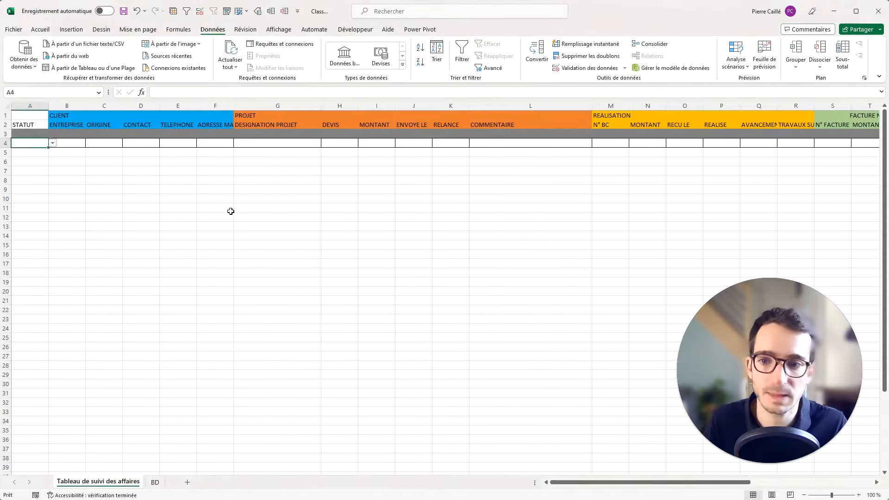
# Widen column A and set A4's dropdown to Chiffrage.
pyautogui.click(47, 143)
pyautogui.click(52, 144)
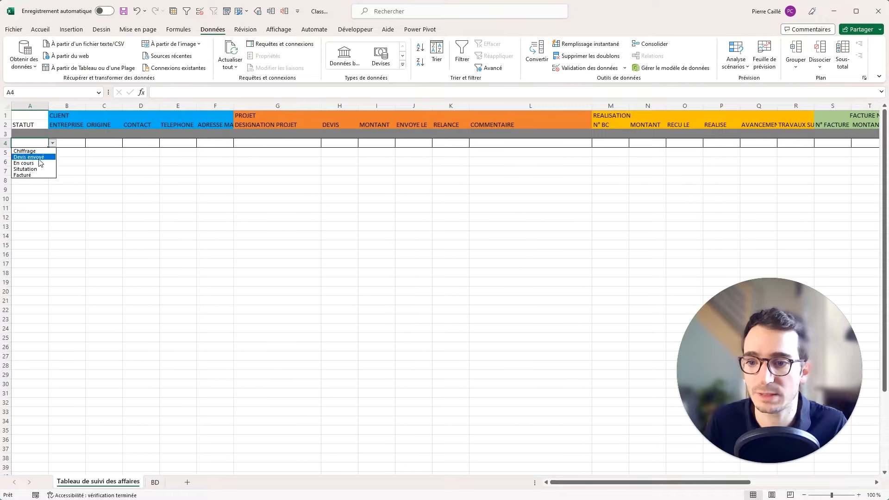
pyautogui.click(42, 157)
pyautogui.moveTo(49, 109); pyautogui.dragTo(53, 109)
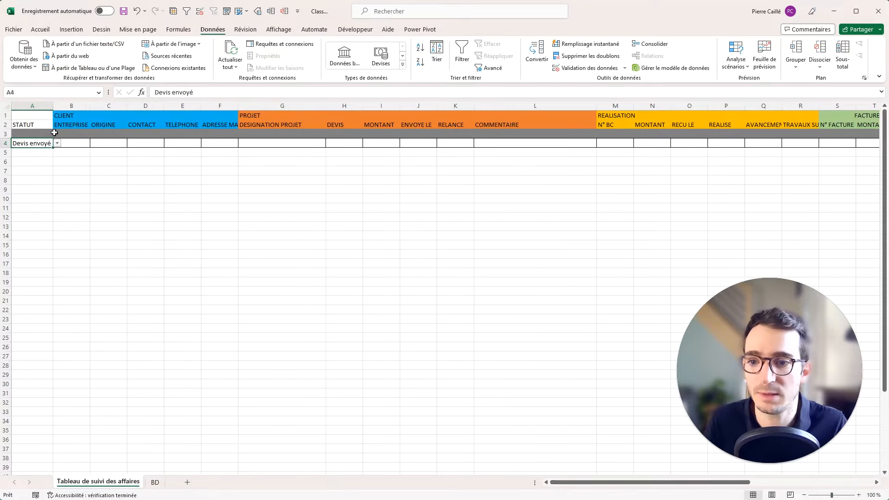
pyautogui.click(57, 143)
pyautogui.click(46, 151)
pyautogui.click(64, 160)
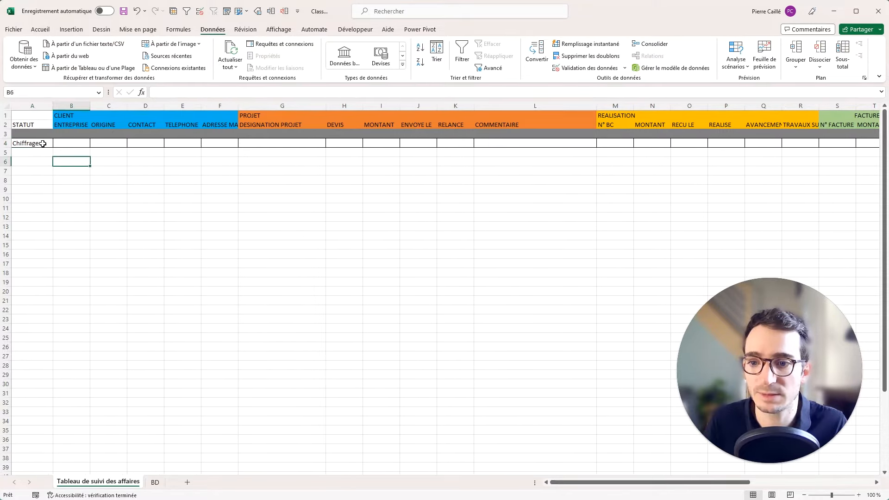
# Widen column B and enter VINCI CONSTRUCTION as the company in B4.
pyautogui.click(80, 146)
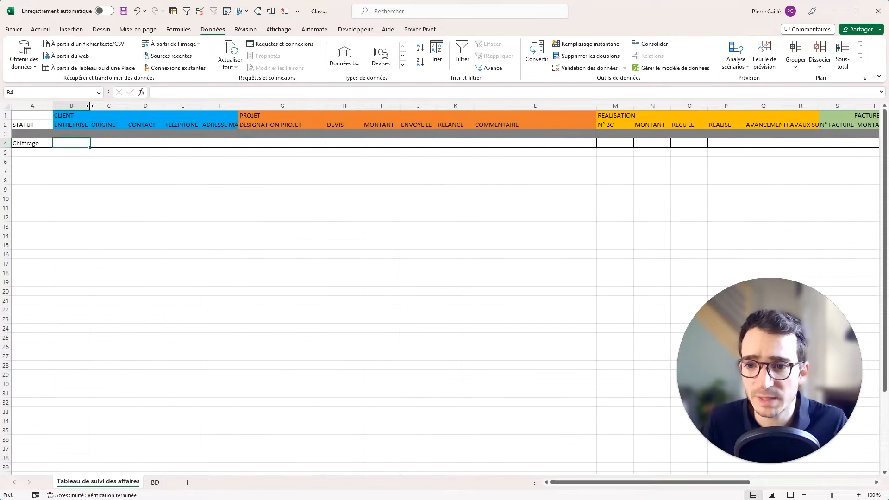
pyautogui.moveTo(91, 109); pyautogui.dragTo(127, 110)
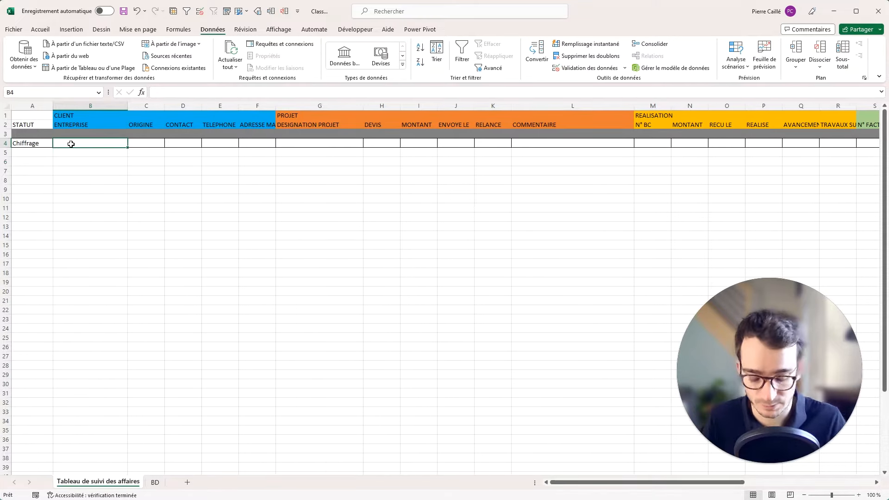
pyautogui.write('VINCI CO')
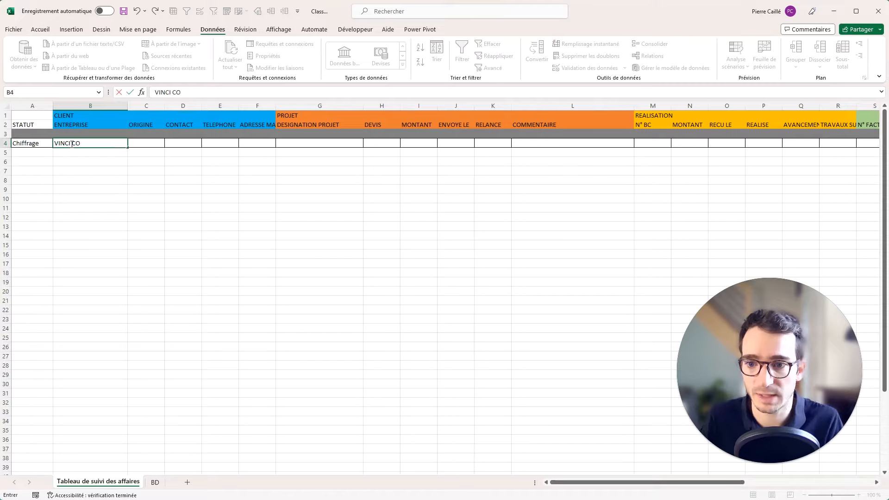
pyautogui.write('NSTRUCTION')
pyautogui.press('Tab')
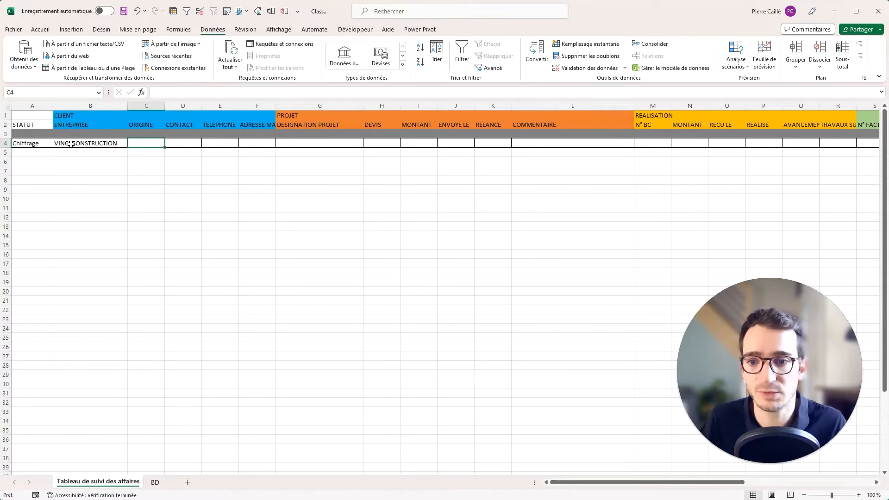
pyautogui.click(155, 482)
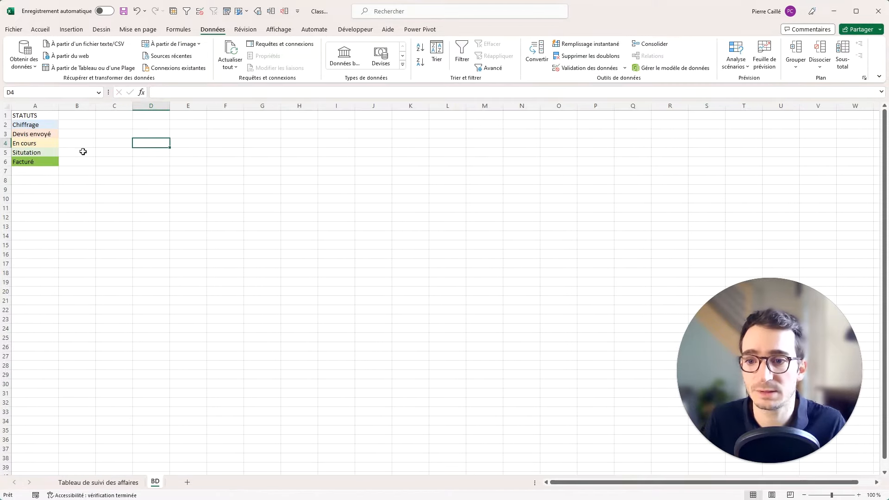
# Enter Relation, Site web and Réseaux sociaux in B2:B4 and autofit column B.
pyautogui.click(80, 125)
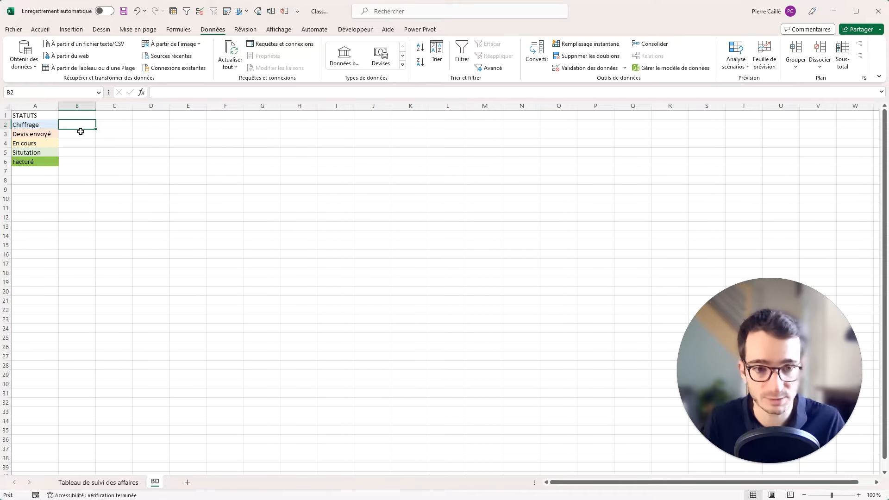
pyautogui.write('Relation')
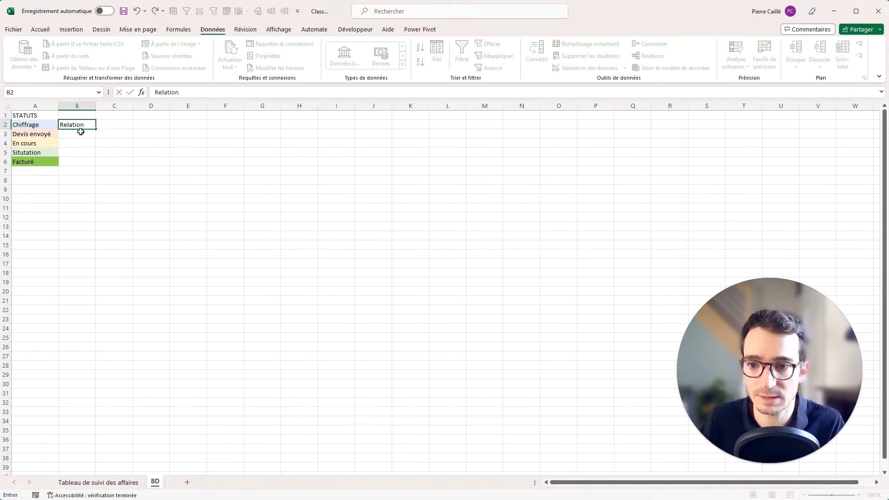
pyautogui.press('Return')
pyautogui.write('Site web')
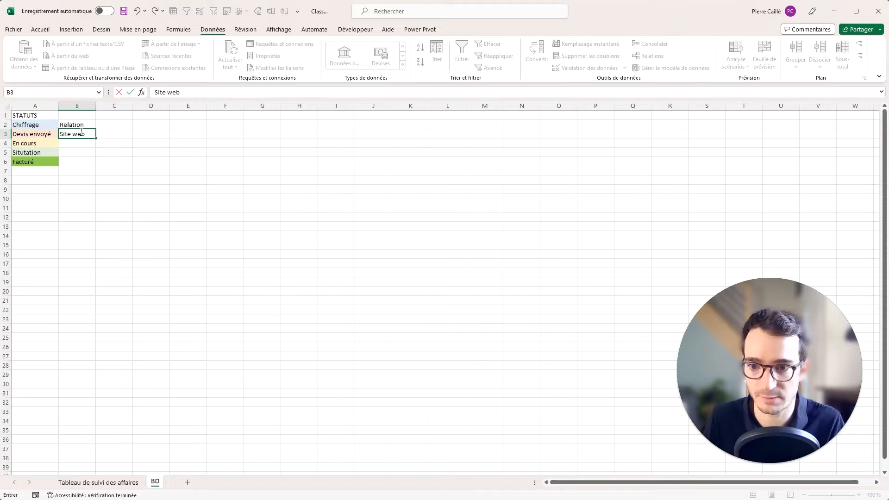
pyautogui.press('Return')
pyautogui.write('Résea')
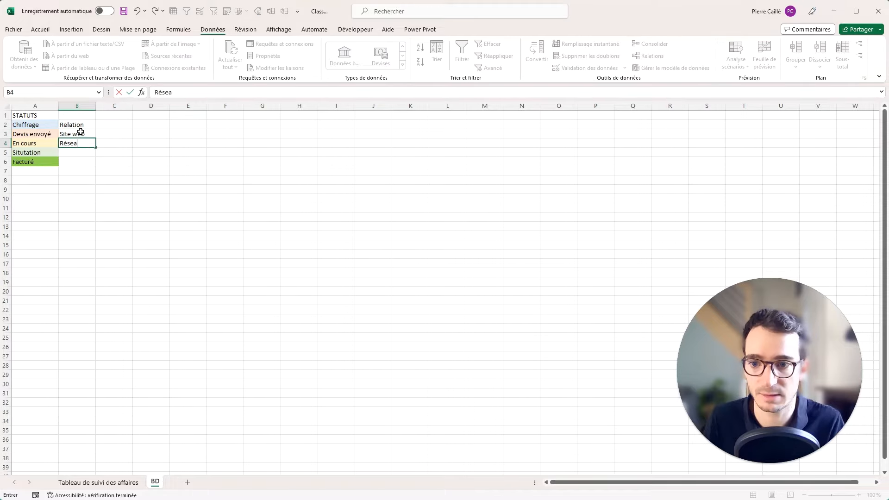
pyautogui.write('ux sociaux')
pyautogui.press('Return')
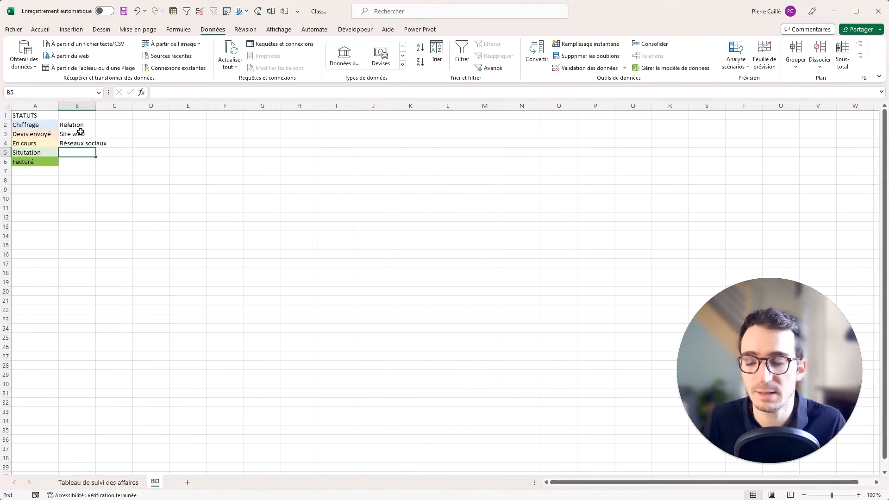
pyautogui.doubleClick(98, 105)
# Add the heading ORIGINE in B1 above the origin values.
pyautogui.click(92, 115)
pyautogui.write('ORI')
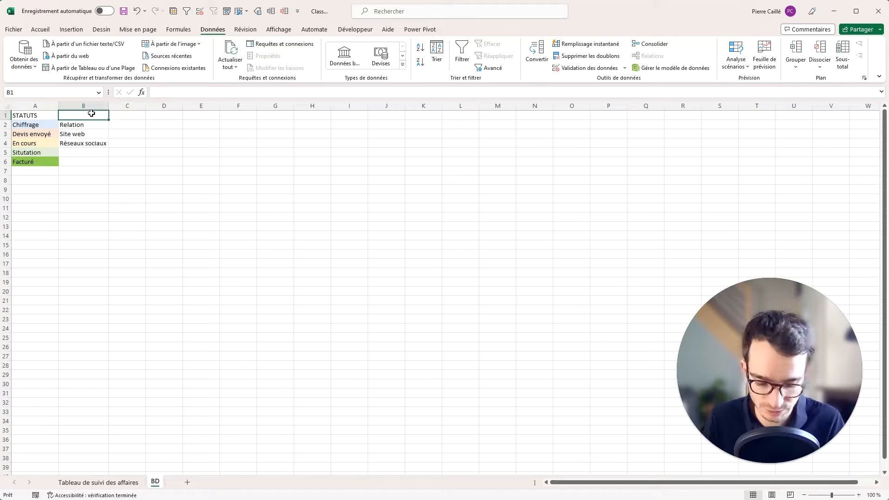
pyautogui.write('GINE')
pyautogui.press('Return')
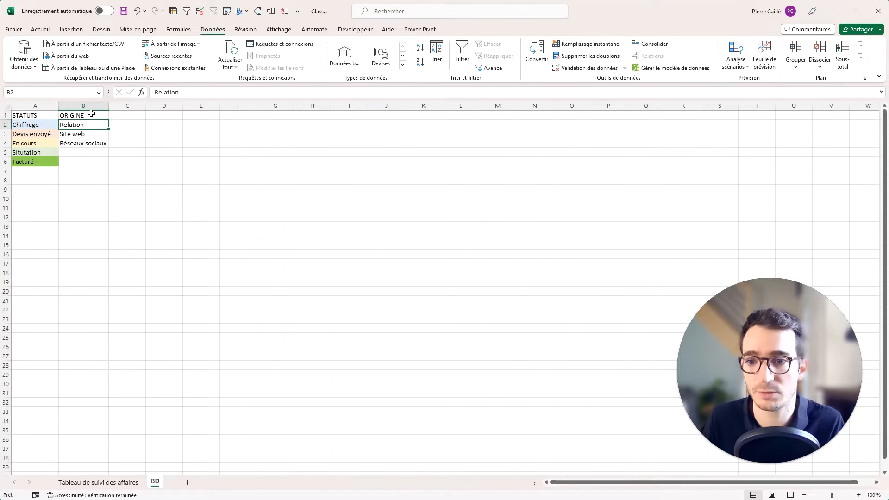
pyautogui.moveTo(89, 124); pyautogui.dragTo(86, 145)
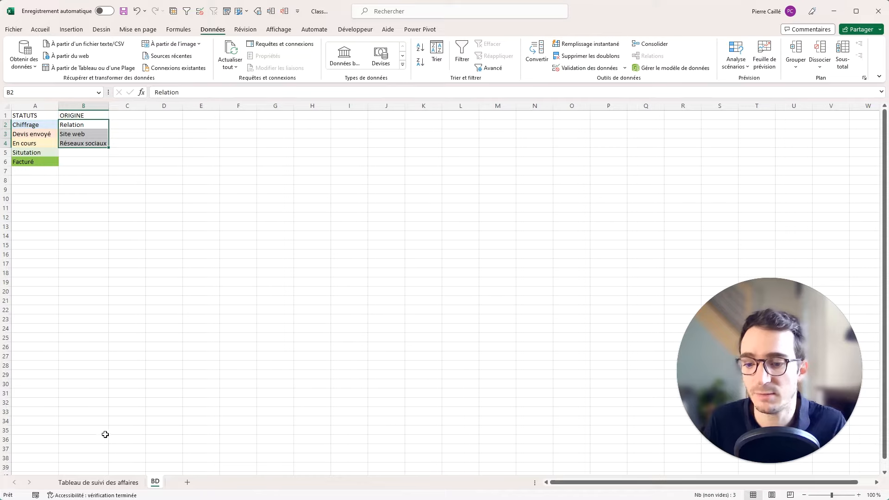
pyautogui.click(95, 482)
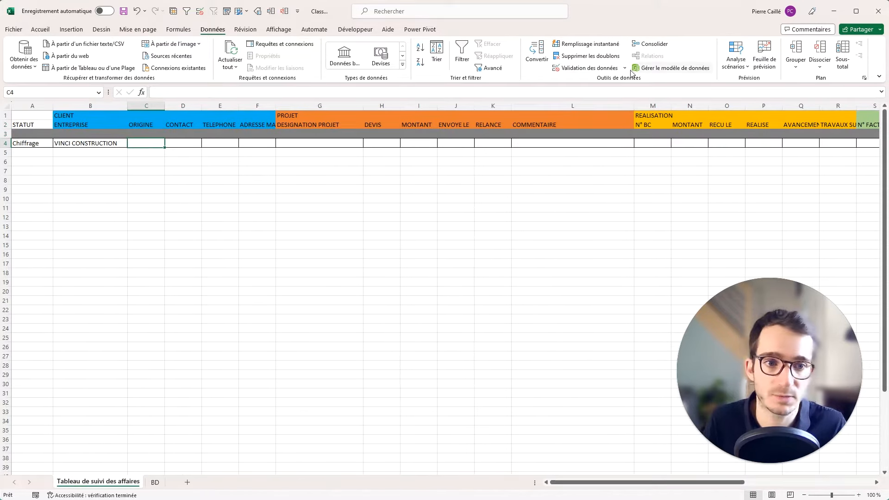
# Restrict C4 to a dropdown list sourced from BD!$B$2:$B$4.
pyautogui.click(616, 70)
pyautogui.rightClick(599, 83)
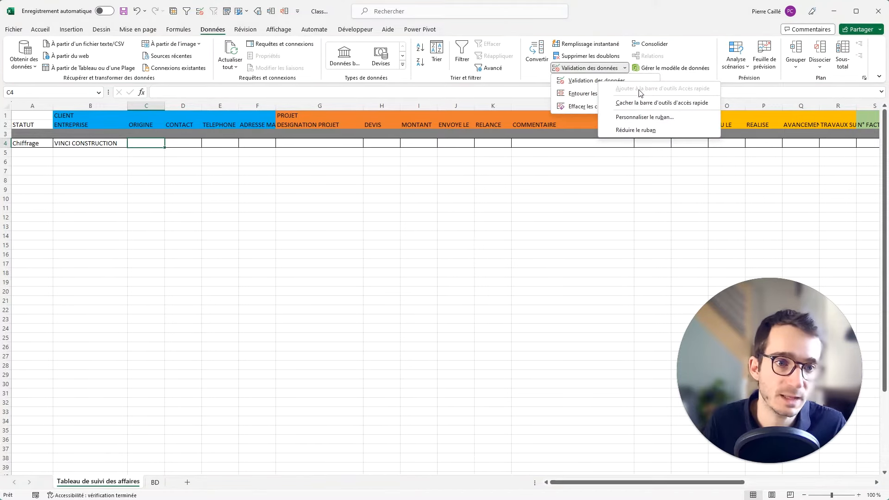
pyautogui.click(504, 185)
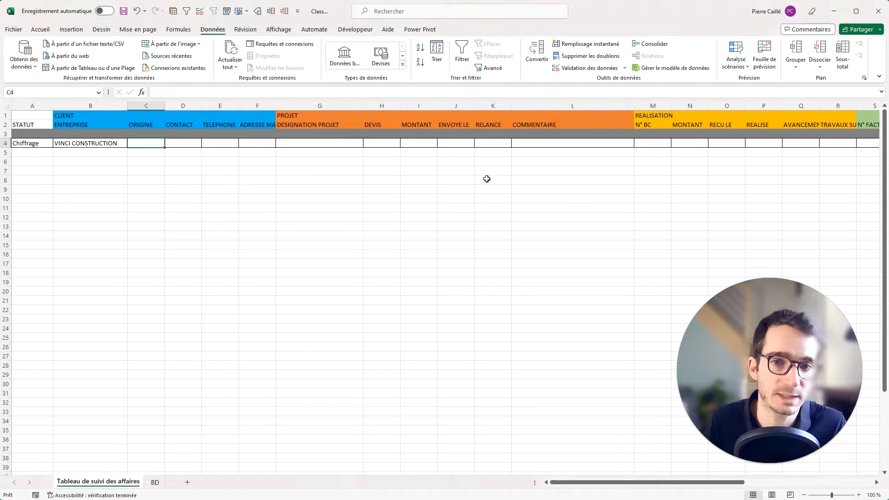
pyautogui.click(201, 16)
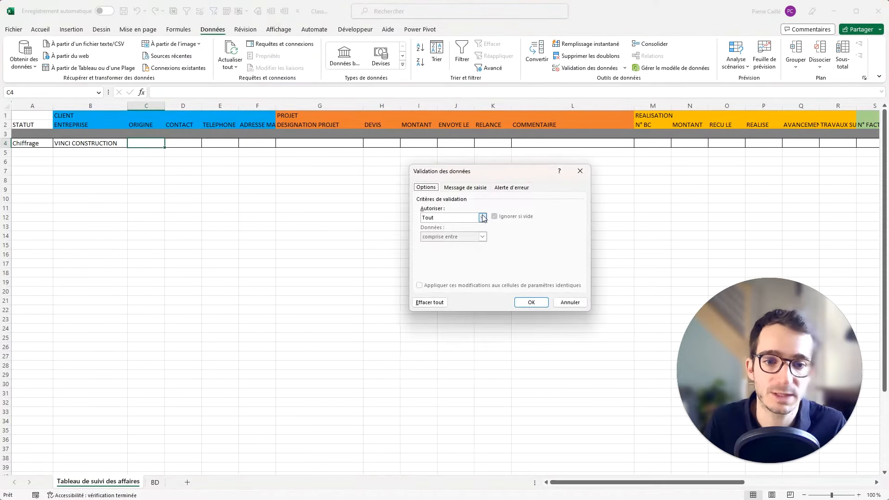
pyautogui.click(483, 218)
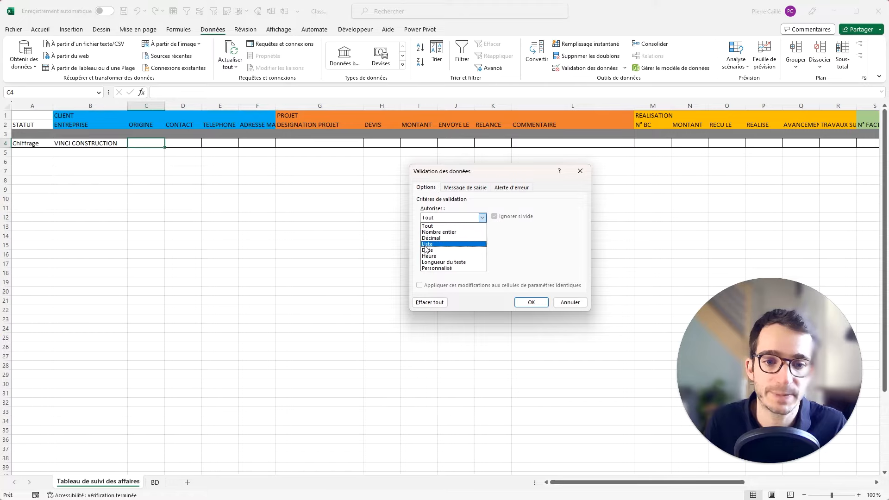
pyautogui.click(427, 244)
pyautogui.click(520, 255)
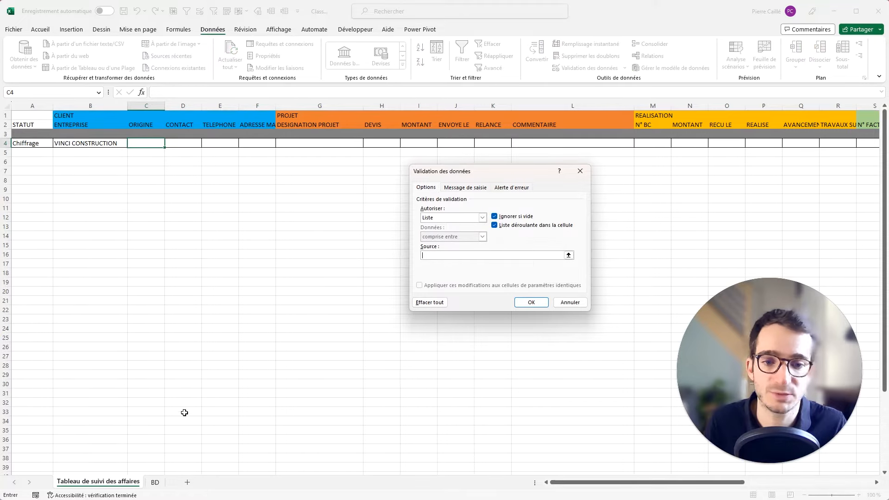
pyautogui.click(155, 483)
pyautogui.moveTo(90, 130)
pyautogui.mouseDown()
pyautogui.moveTo(99, 139)
pyautogui.moveTo(92, 143)
pyautogui.mouseUp()
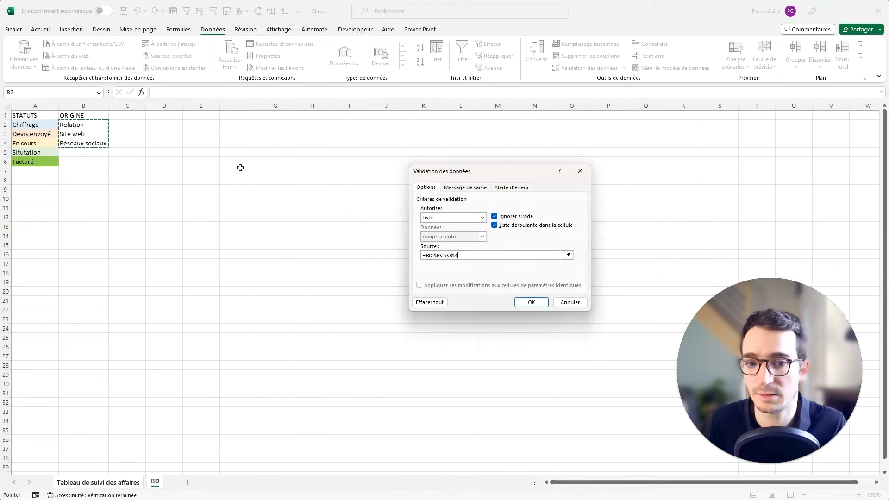
pyautogui.click(528, 302)
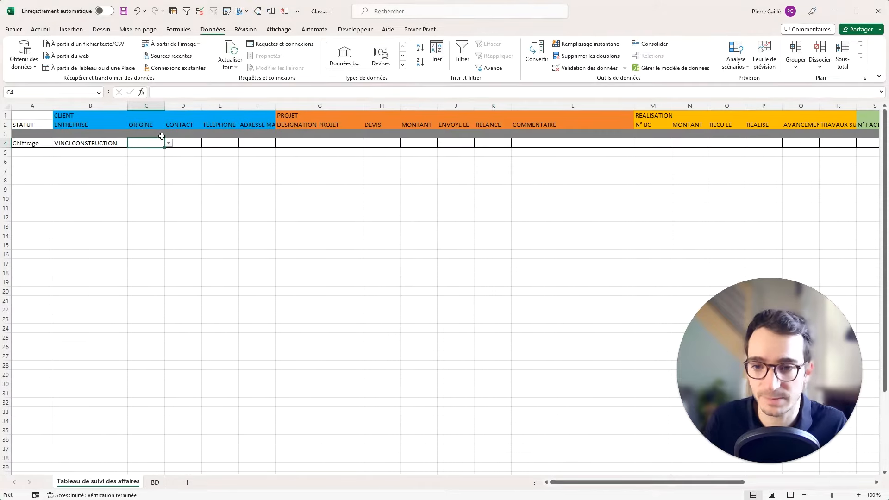
# Choose Site web as row 4's origin and widen column D.
pyautogui.click(169, 144)
pyautogui.click(143, 156)
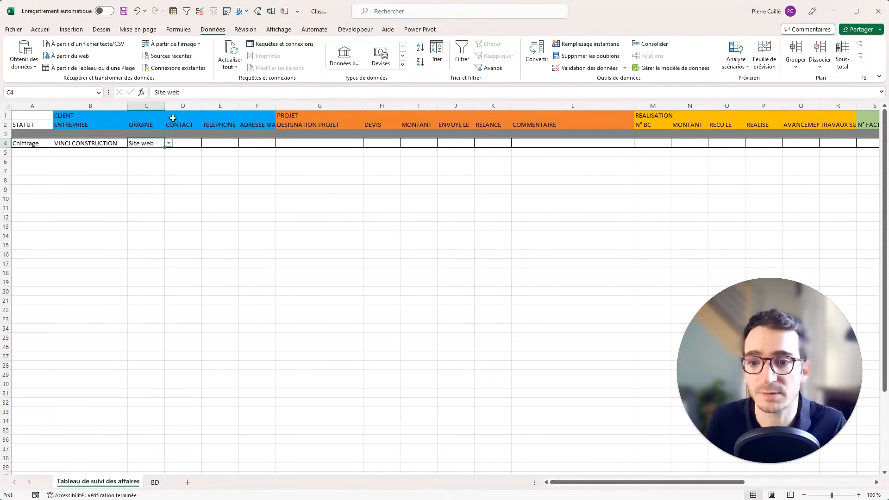
pyautogui.click(180, 141)
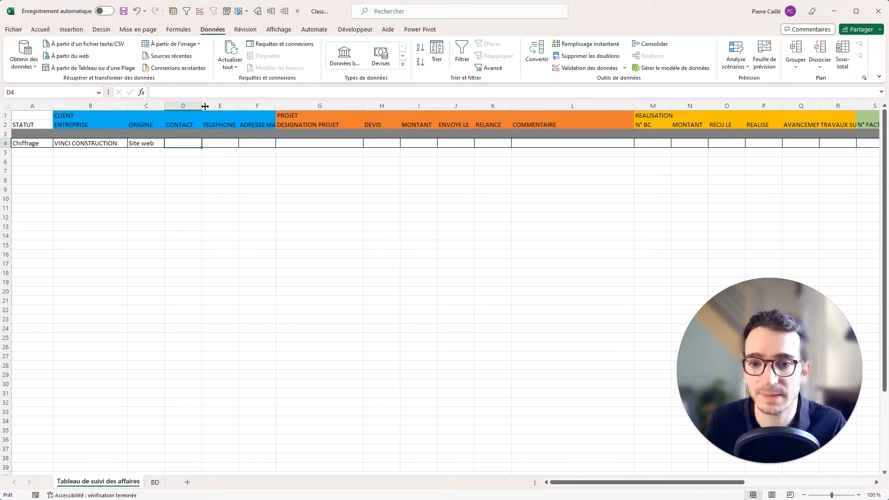
pyautogui.moveTo(205, 106); pyautogui.dragTo(214, 106)
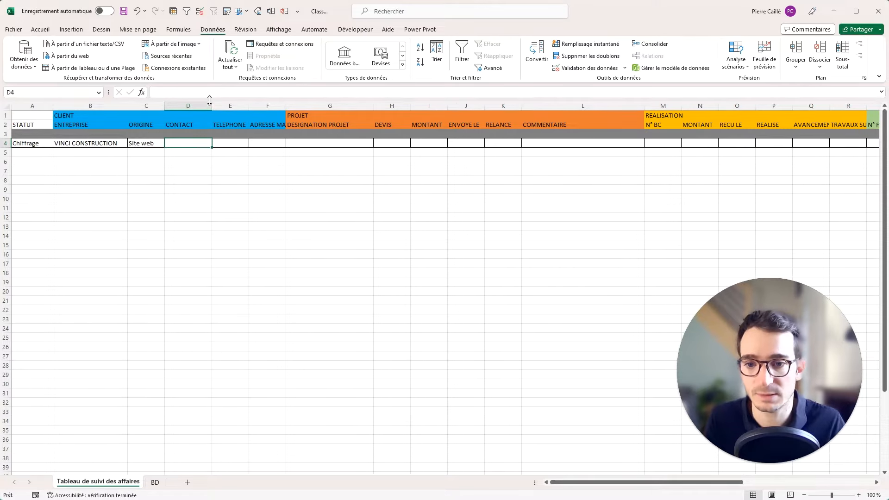
# Insert a column after CONTACT, label the headers PRENOM and NOM, and return to row 4.
pyautogui.rightClick(220, 103)
pyautogui.click(241, 195)
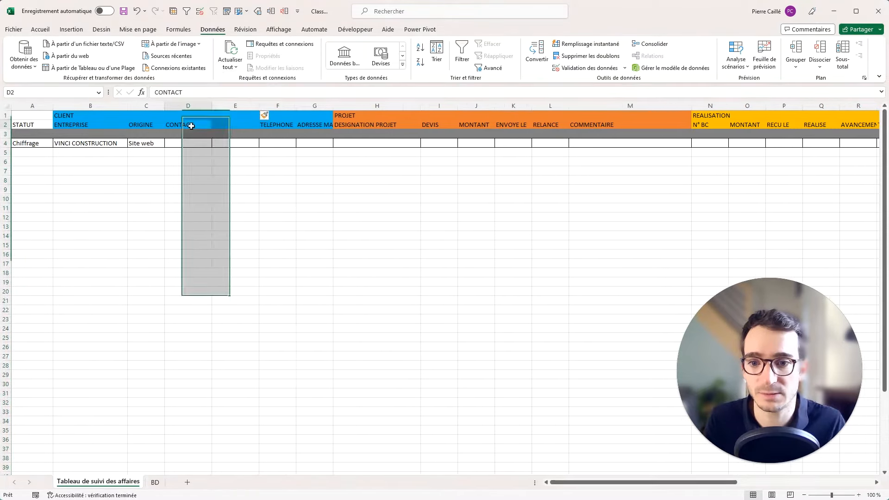
pyautogui.click(191, 123)
pyautogui.write('PRENOM')
pyautogui.press('Tab')
pyautogui.write('NOM')
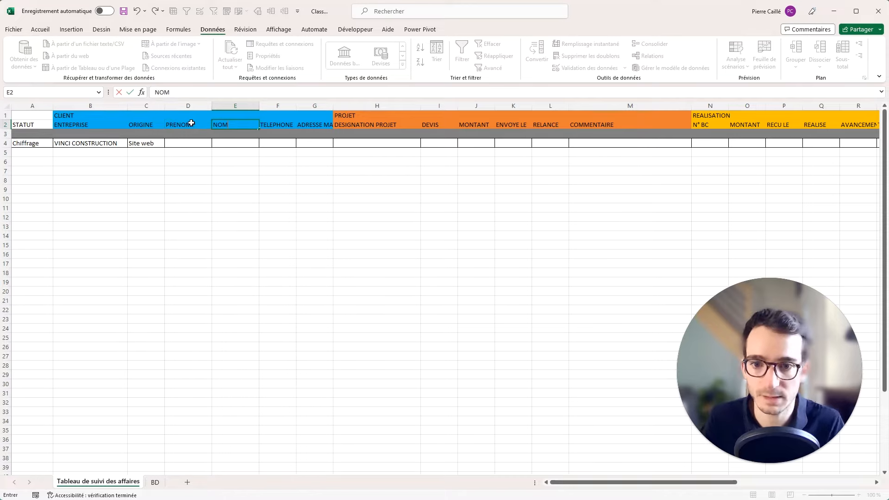
pyautogui.press('Tab')
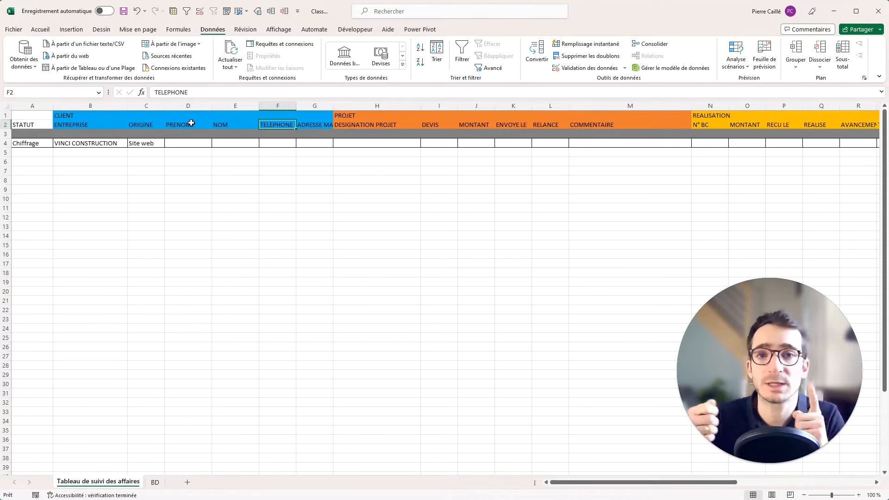
pyautogui.click(213, 142)
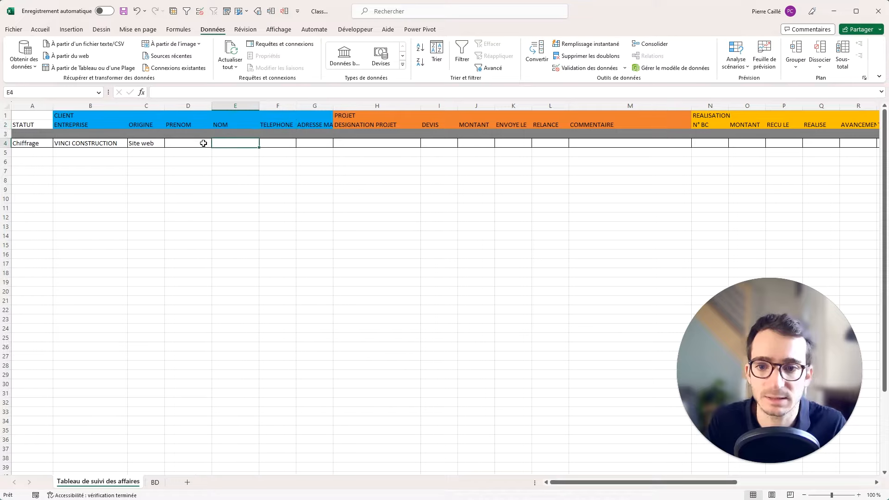
pyautogui.click(198, 142)
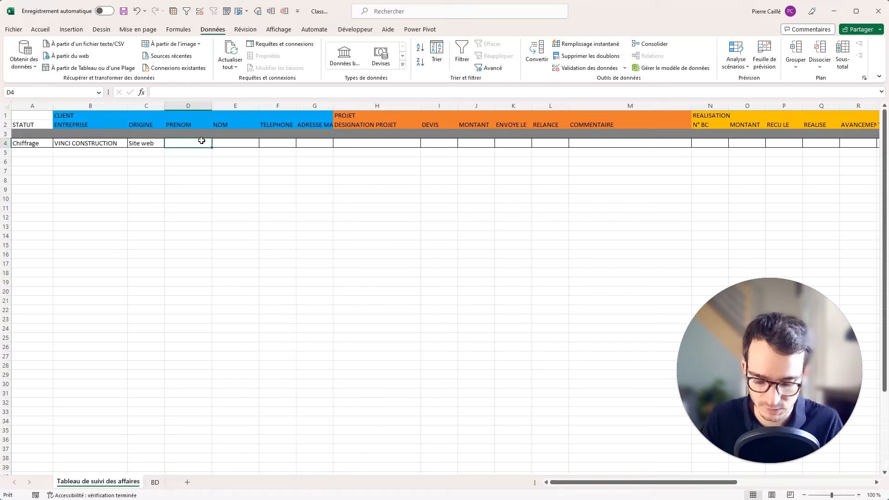
pyautogui.press('Tab')
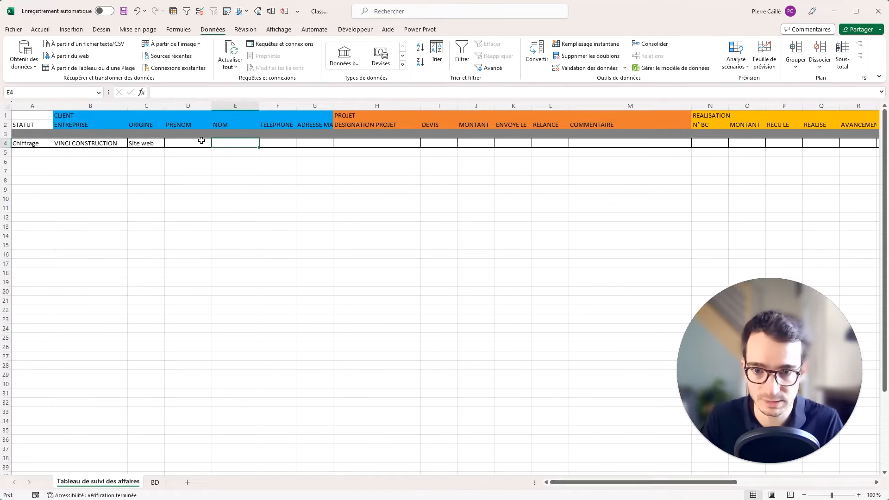
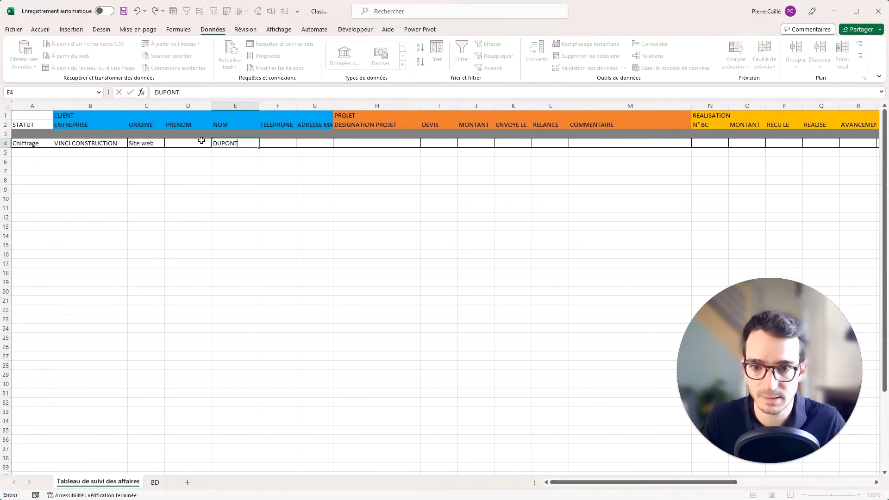
# Enter the contact's surname and first name in the sample row.
pyautogui.click(202, 140)
pyautogui.write('Martin')
pyautogui.press('Tab')
pyautogui.press('Tab')
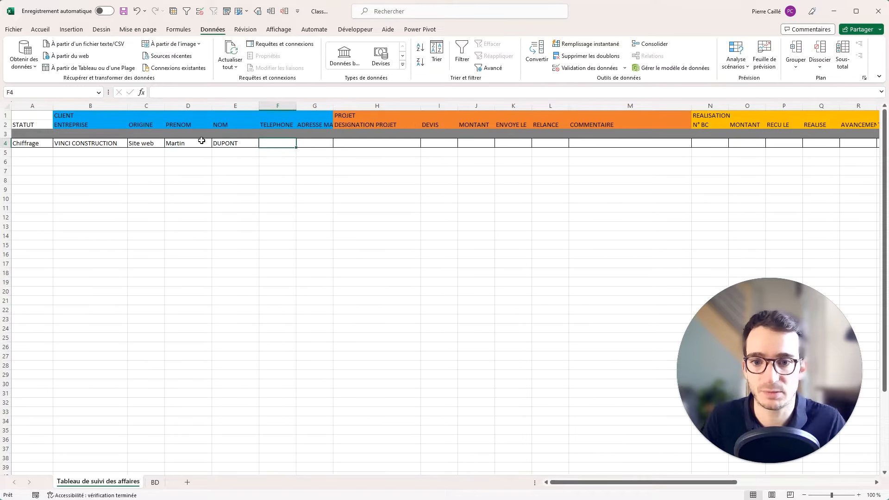
# Widen the TELEPHONE column and enter the contact's phone number.
pyautogui.moveTo(296, 106); pyautogui.dragTo(317, 106)
pyautogui.write('06,06')
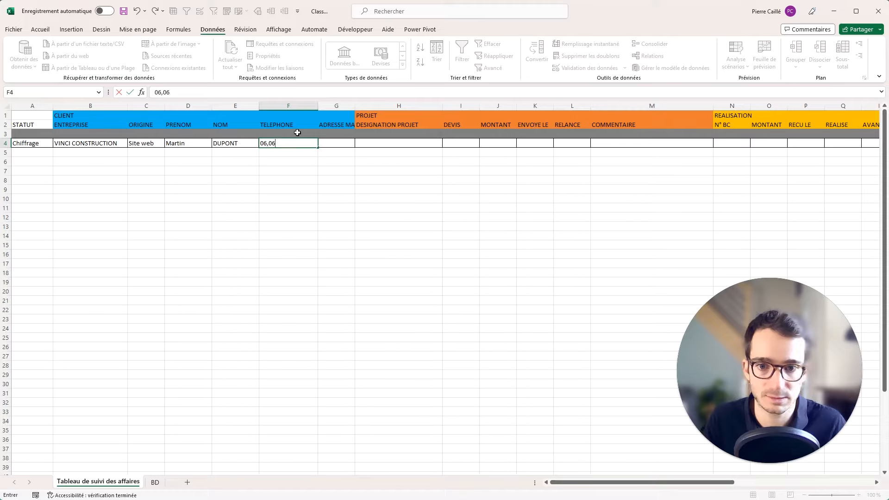
pyautogui.write(',06,06,06,')
pyautogui.press('Tab')
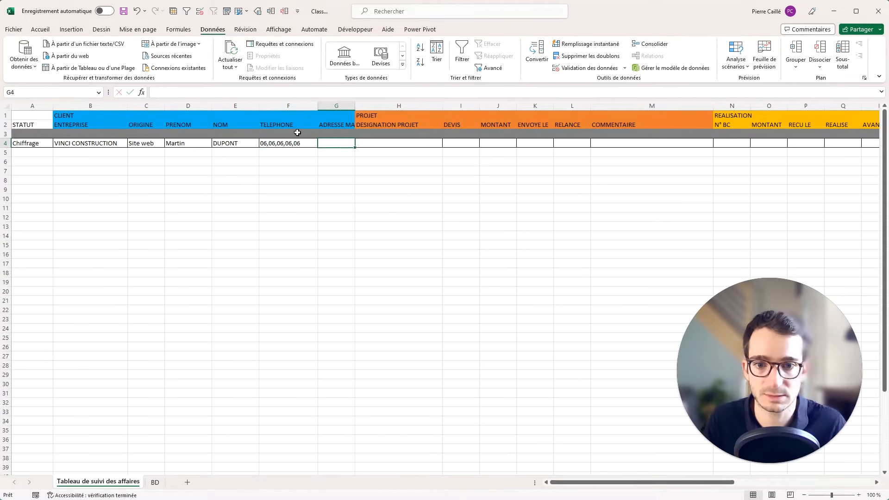
# Widen the ADRESSE MAIL column and enter the contact's e-mail address.
pyautogui.moveTo(355, 106); pyautogui.dragTo(425, 105)
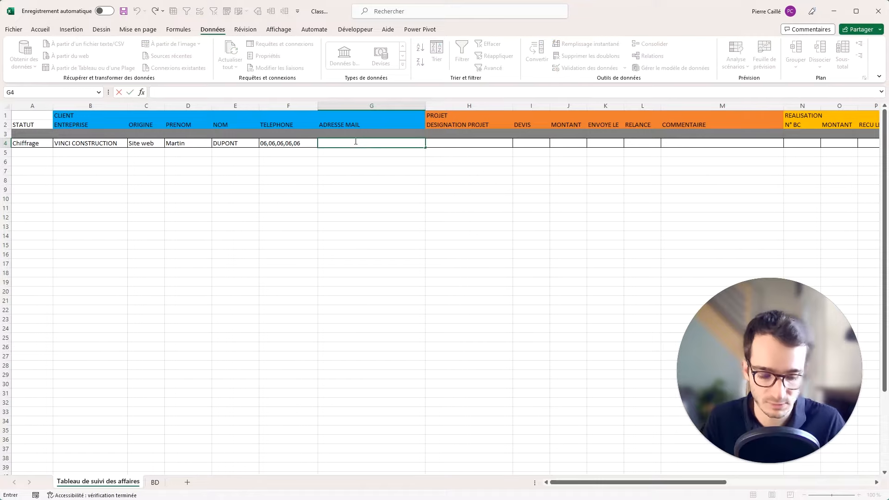
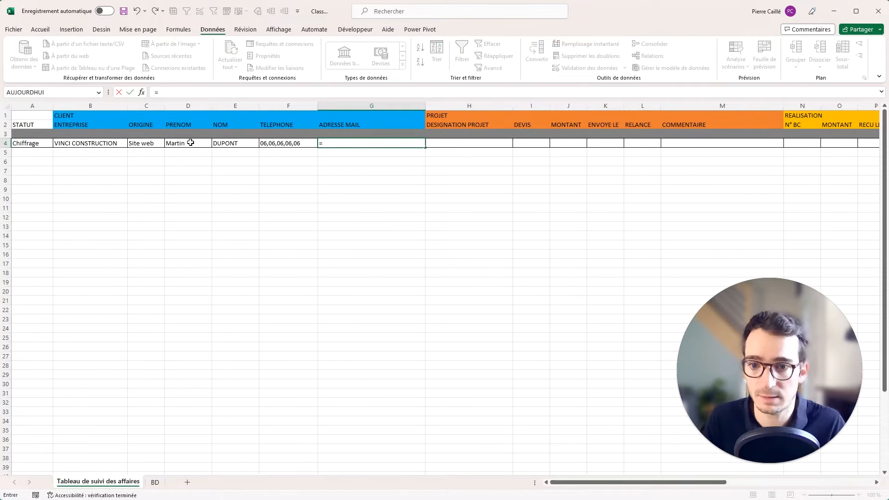
pyautogui.press('Return')
pyautogui.press('Escape')
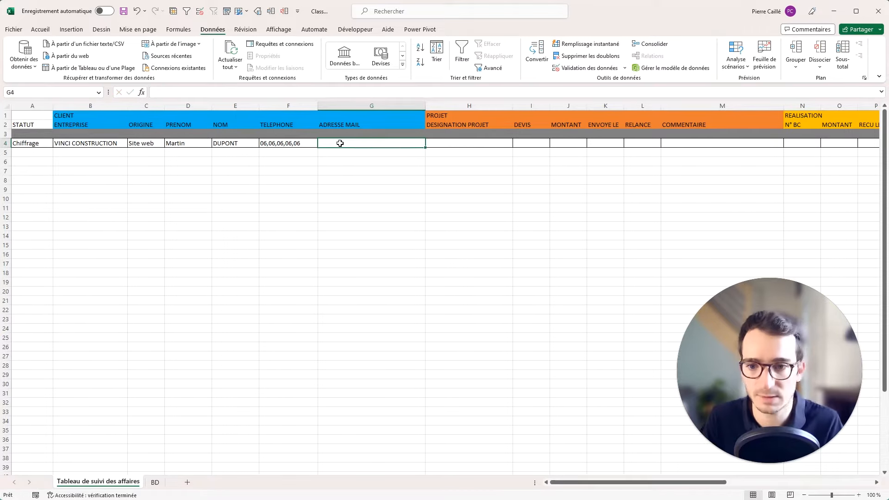
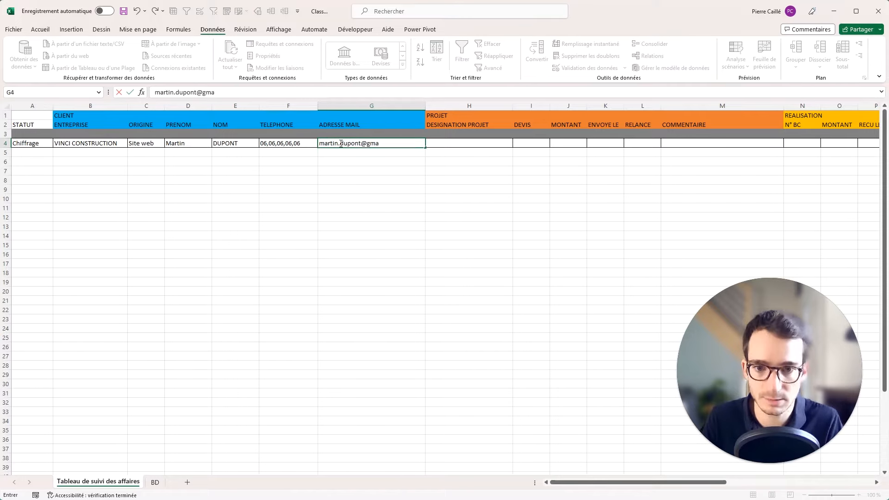
pyautogui.press('BackSpace')
pyautogui.press('BackSpace')
pyautogui.press('BackSpace')
pyautogui.press('BackSpace')
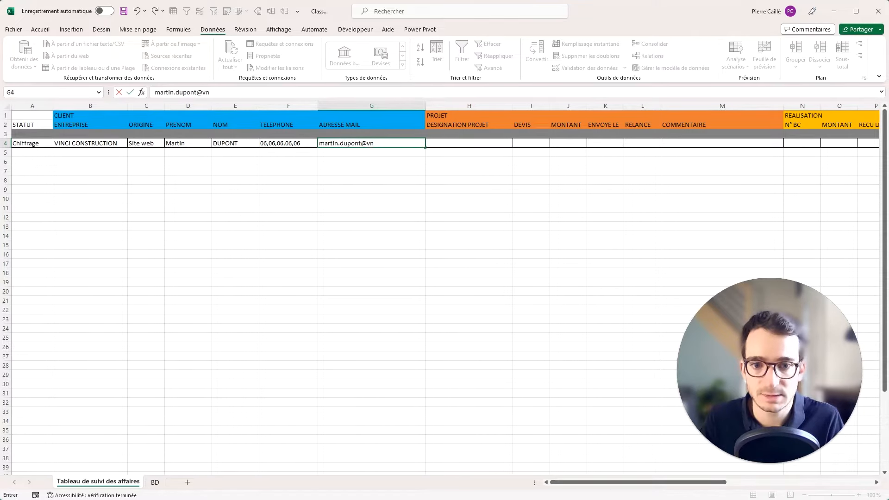
pyautogui.press('Tab')
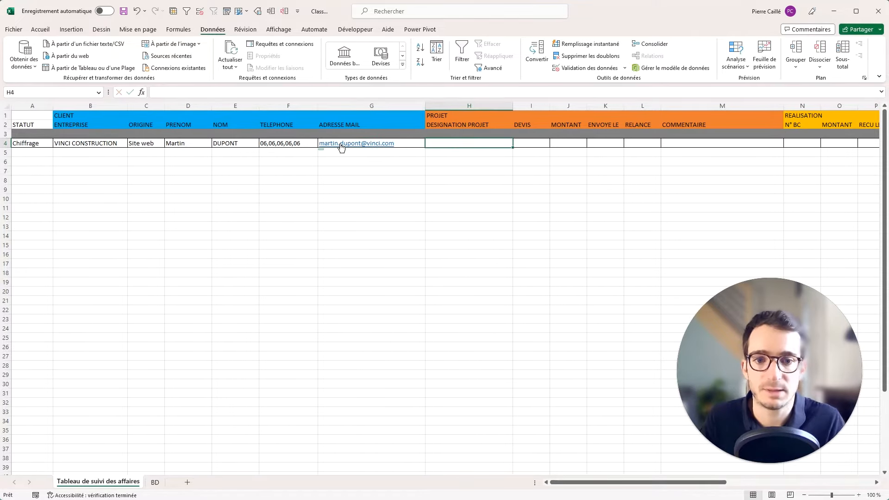
pyautogui.click(432, 154)
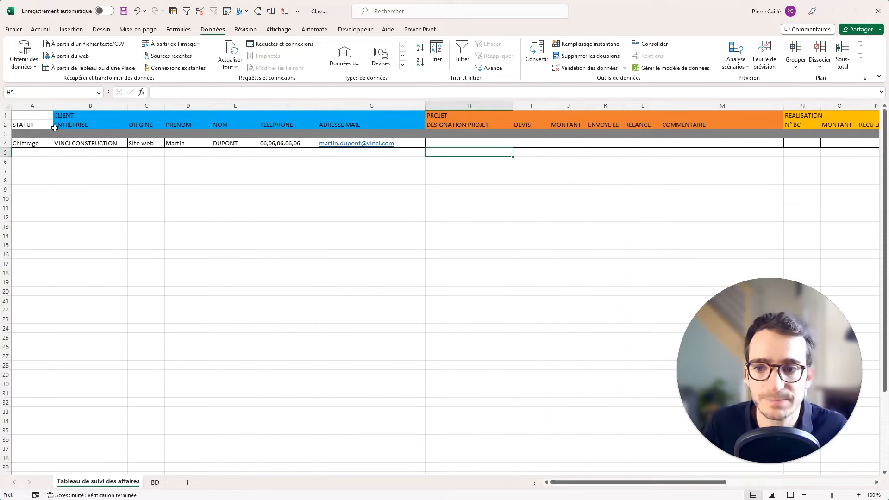
# Widen DESIGNATION PROJET and enter 'Réhabilitation batiment H du CHU' in the sample row.
pyautogui.click(469, 144)
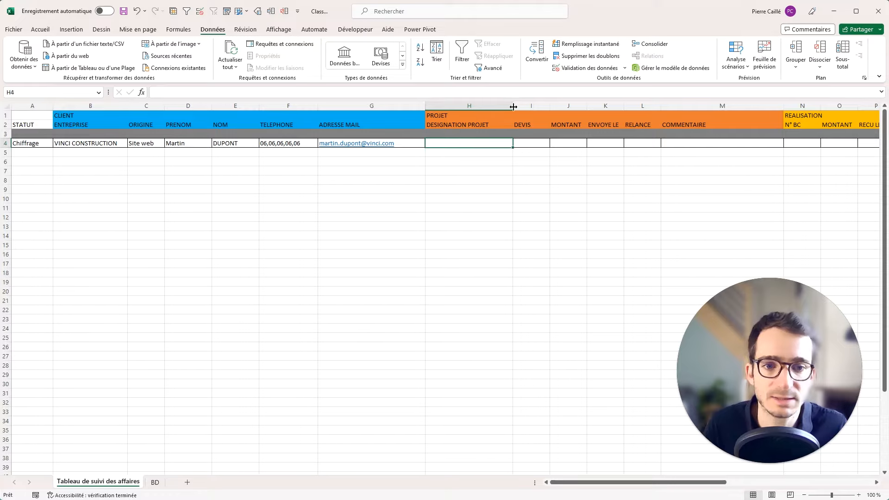
pyautogui.moveTo(513, 106); pyautogui.dragTo(546, 105)
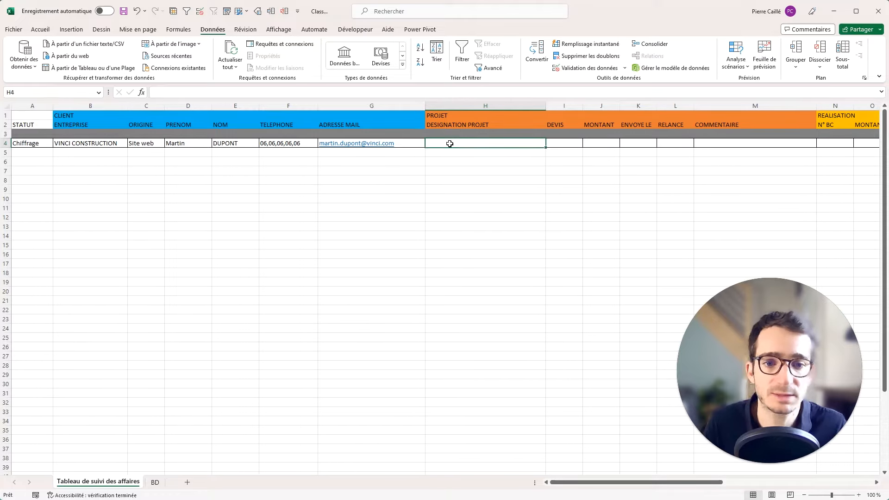
pyautogui.write('Réhabilita')
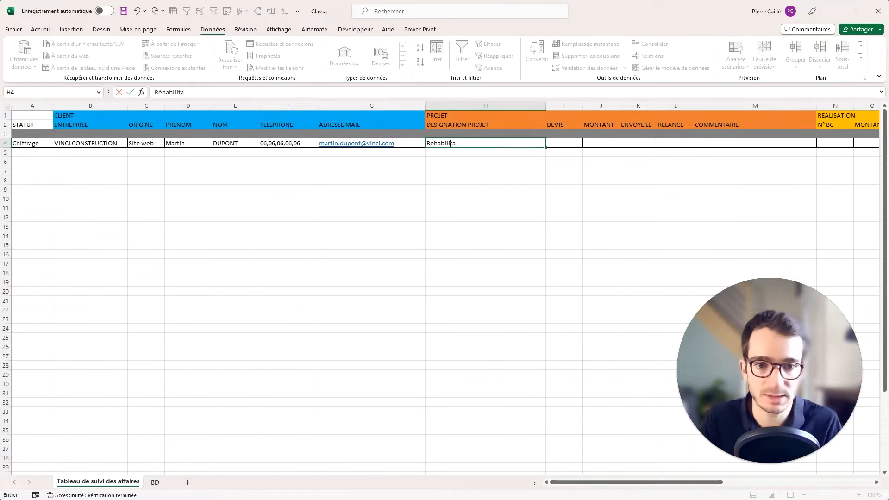
pyautogui.write('tion batiment H d')
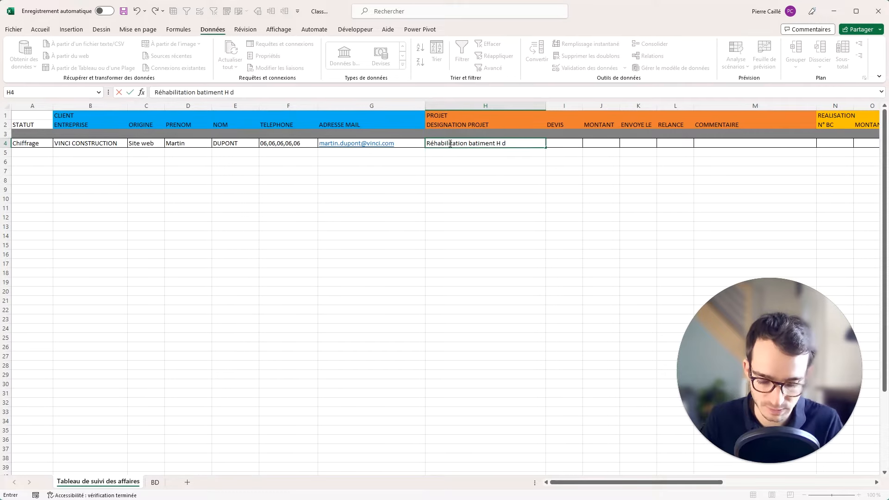
pyautogui.write('u CHU')
pyautogui.press('Tab')
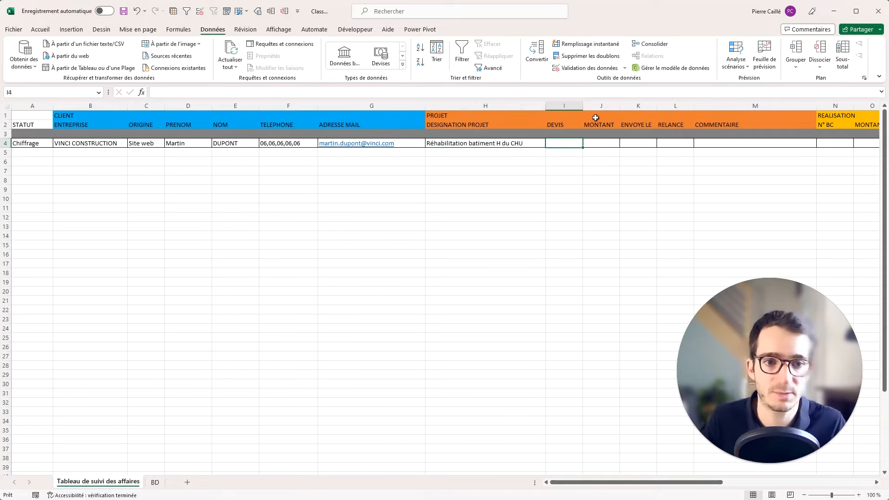
# Widen the DEVIS column and enter quote number DEV2400025 in I4.
pyautogui.moveTo(582, 103); pyautogui.dragTo(599, 103)
pyautogui.click(541, 170)
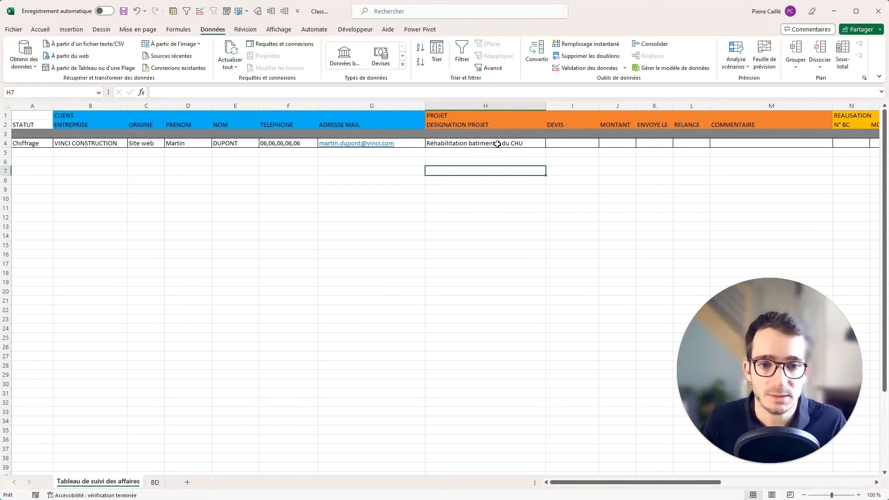
pyautogui.moveTo(382, 114); pyautogui.dragTo(106, 144)
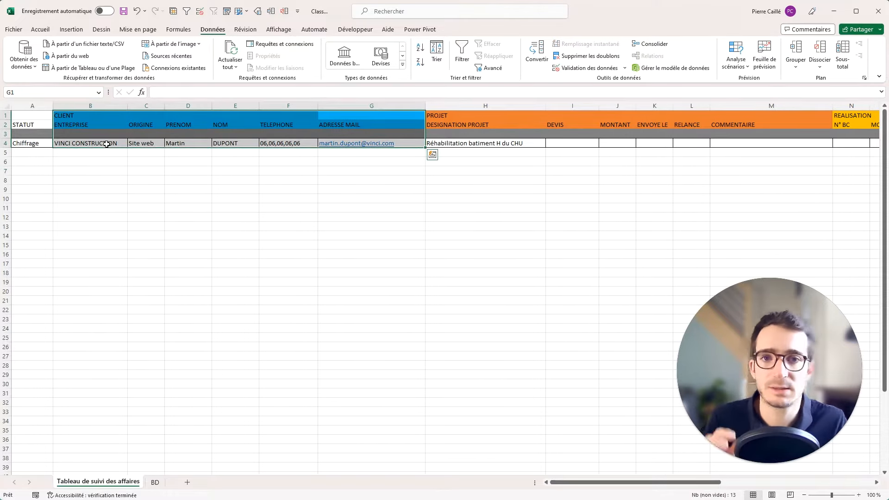
pyautogui.click(457, 198)
pyautogui.click(526, 145)
pyautogui.click(585, 141)
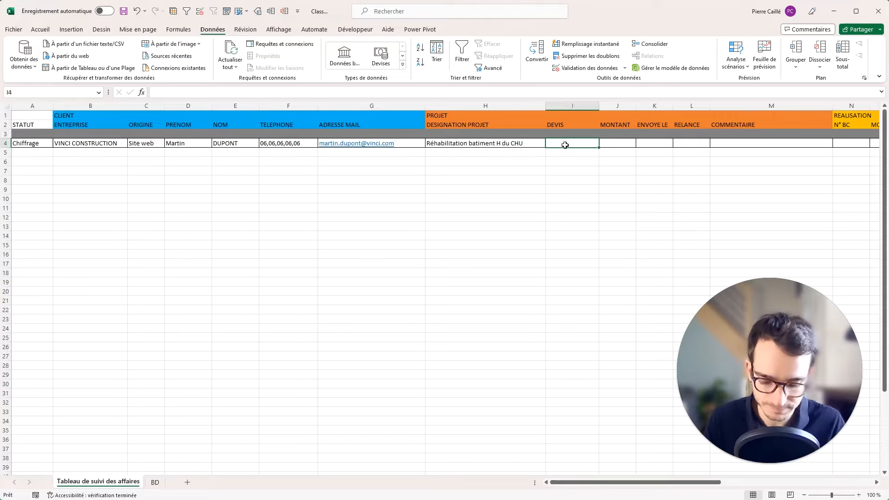
pyautogui.write('DEV240000')
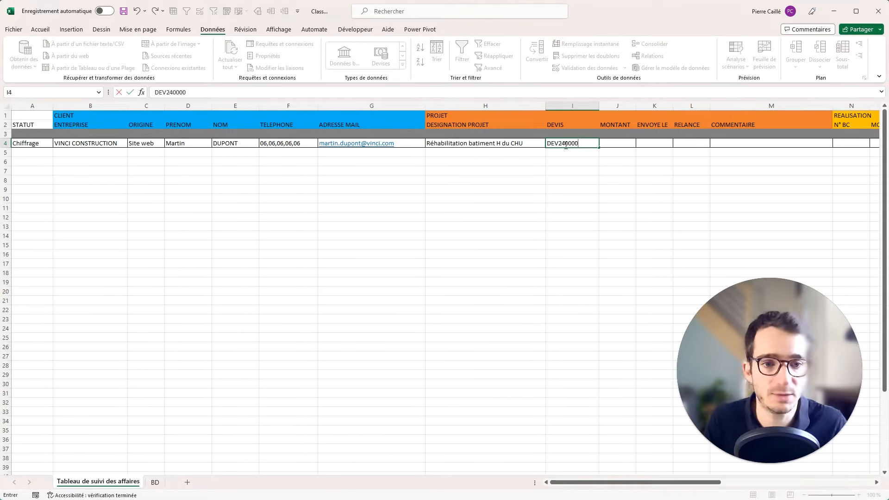
pyautogui.press('BackSpace')
pyautogui.write('25')
pyautogui.press('Return')
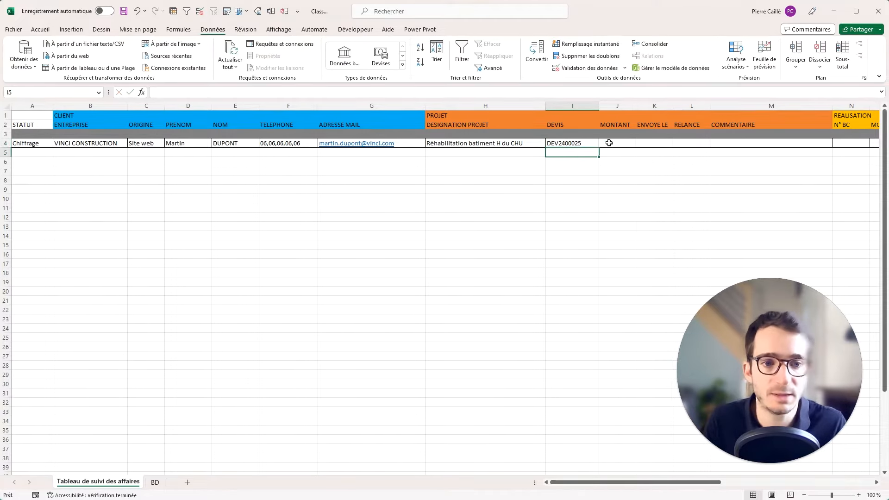
# Enter the amount 35690 in the MONTANT cell J4.
pyautogui.click(609, 143)
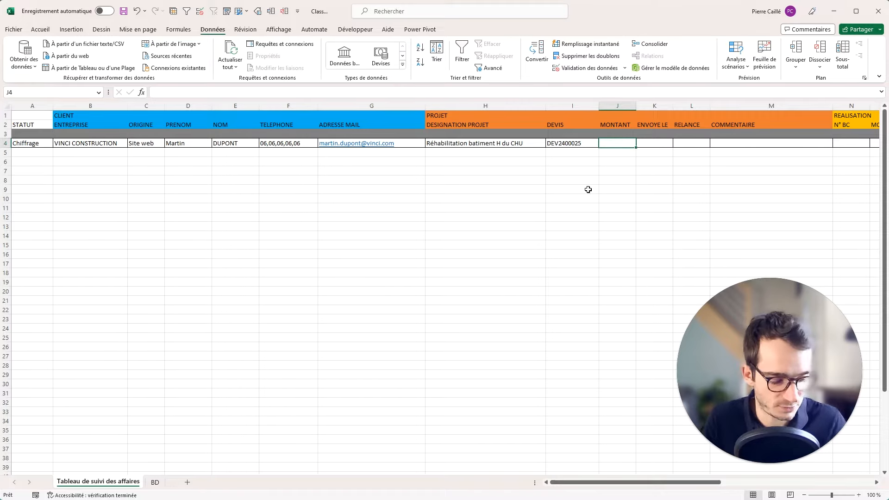
pyautogui.write('35690')
pyautogui.hotkey('ctrl', 'Return')
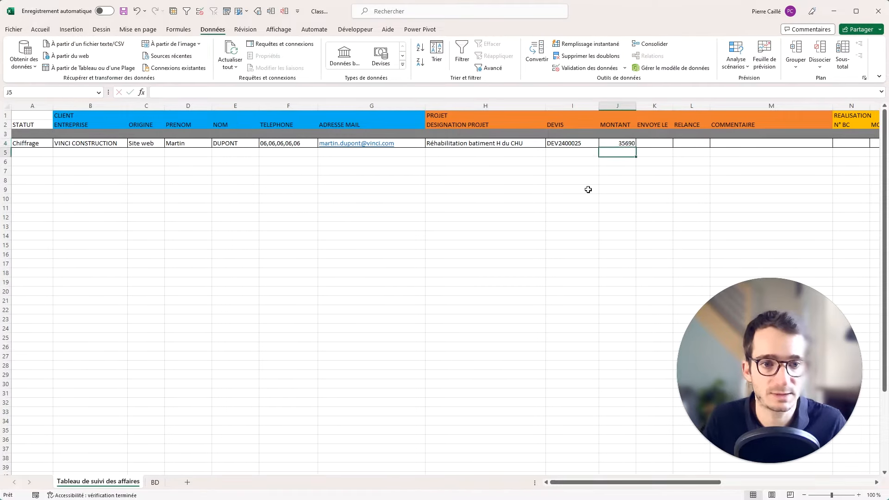
pyautogui.click(614, 105)
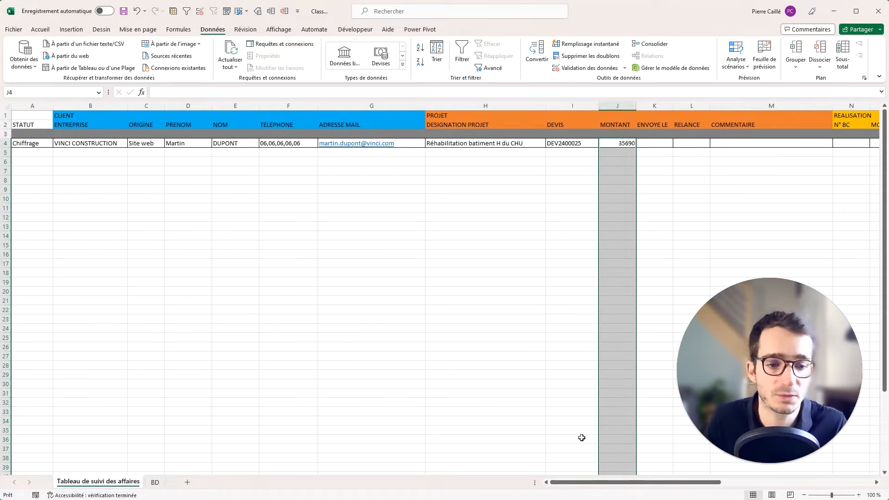
# Give column J euro accounting format, widen it to show 35 690,00 €, and centre it.
pyautogui.click(41, 29)
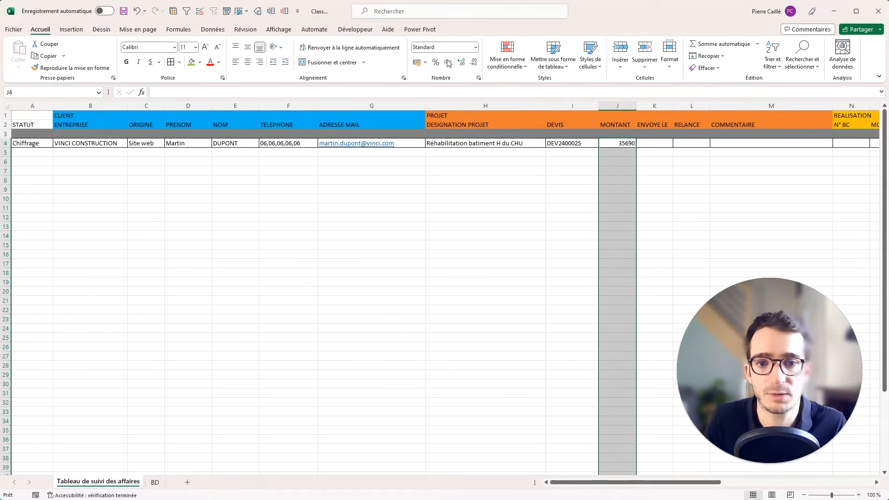
pyautogui.click(416, 63)
pyautogui.click(611, 180)
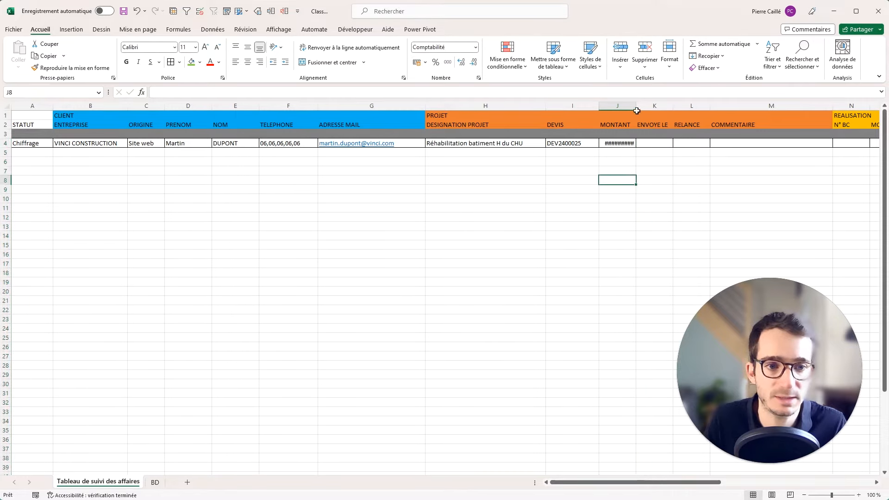
pyautogui.moveTo(637, 106); pyautogui.dragTo(653, 108)
pyautogui.click(635, 144)
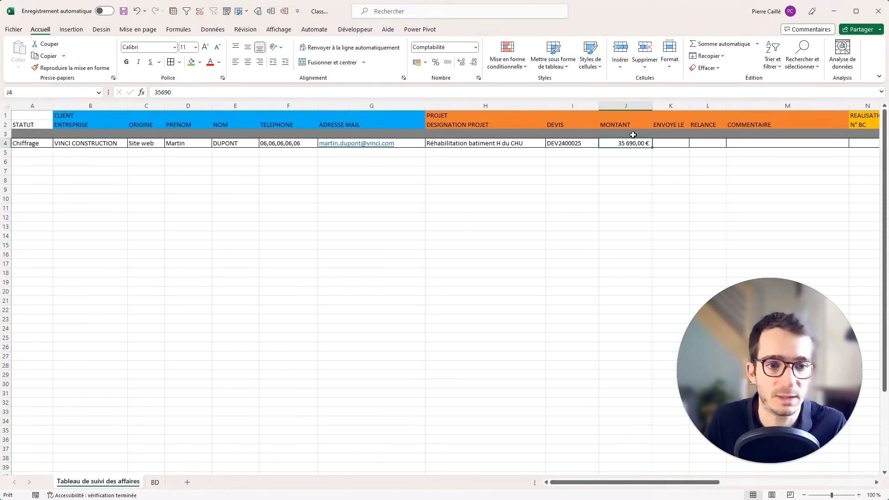
pyautogui.click(629, 108)
pyautogui.click(248, 62)
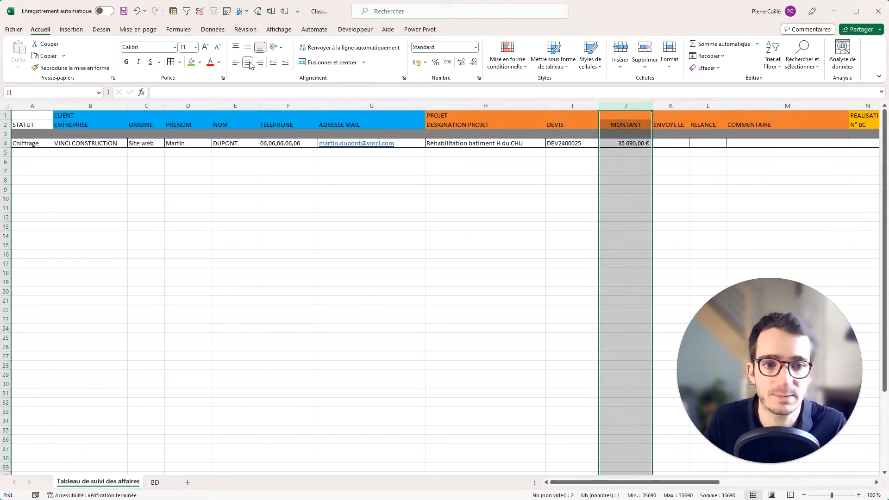
# Centre the contents of the whole sheet horizontally.
pyautogui.click(516, 161)
pyautogui.hotkey('ctrl', 'a')
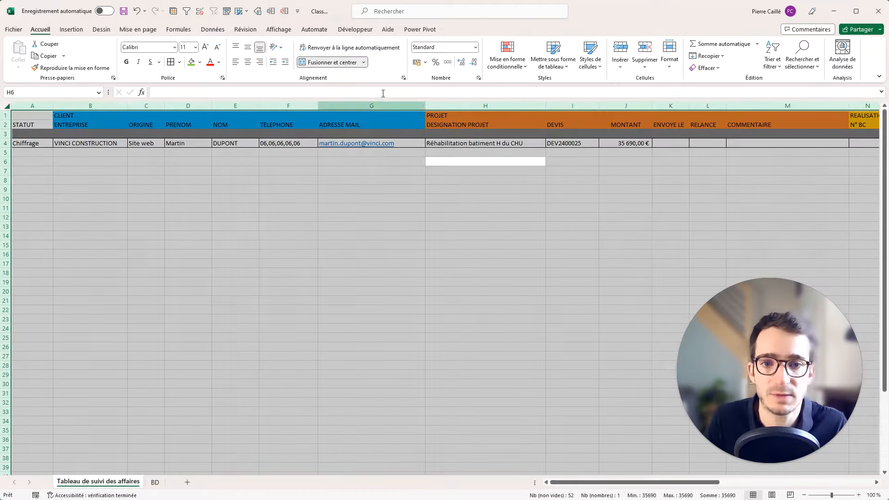
pyautogui.click(248, 64)
pyautogui.click(205, 200)
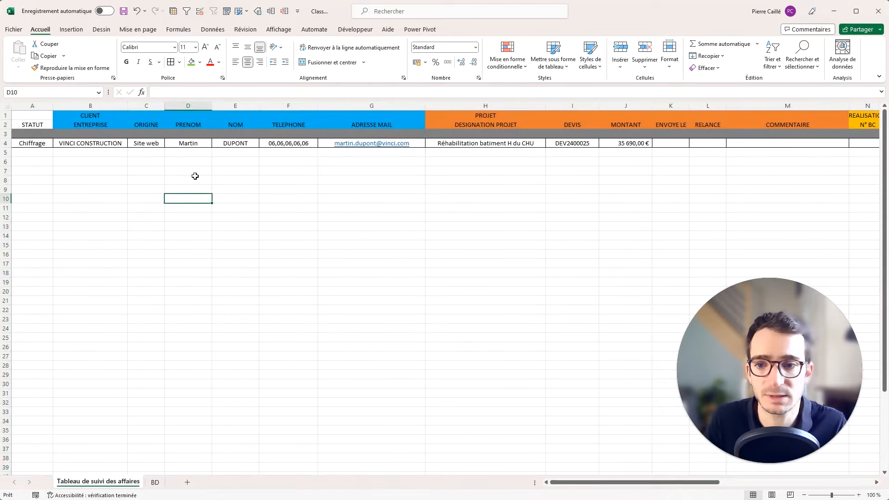
pyautogui.click(676, 161)
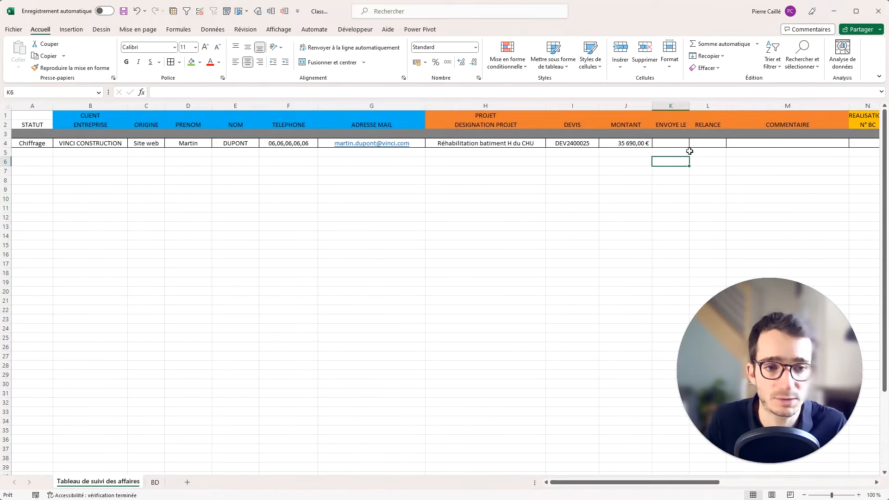
pyautogui.click(672, 146)
pyautogui.click(317, 180)
# Centre the whole sheet vertically and widen the ENVOYE LE column slightly.
pyautogui.hotkey('ctrl', 'a')
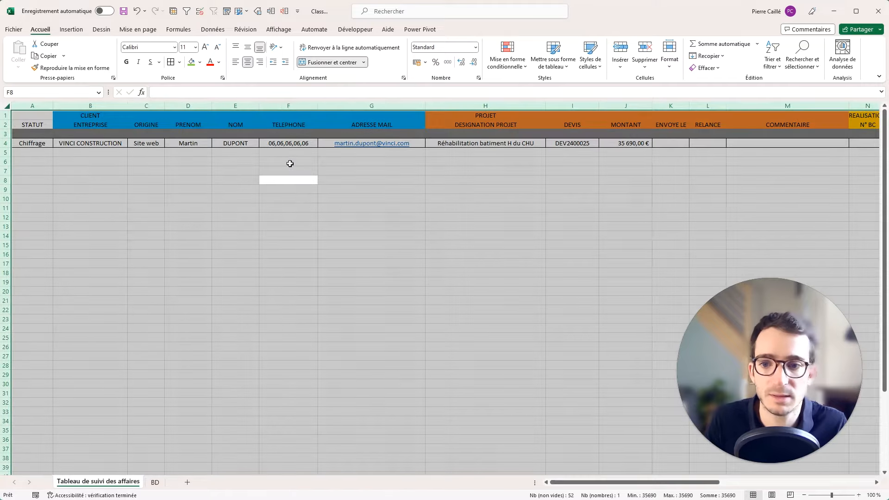
pyautogui.click(249, 48)
pyautogui.click(562, 206)
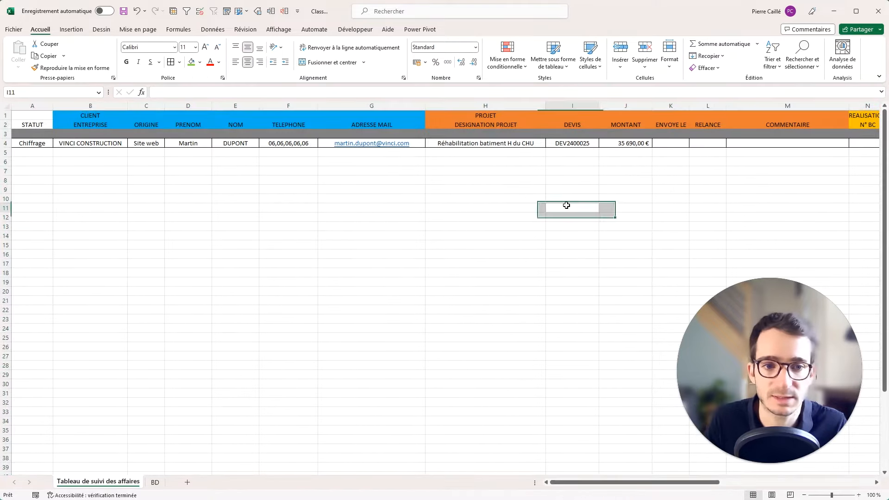
pyautogui.click(670, 146)
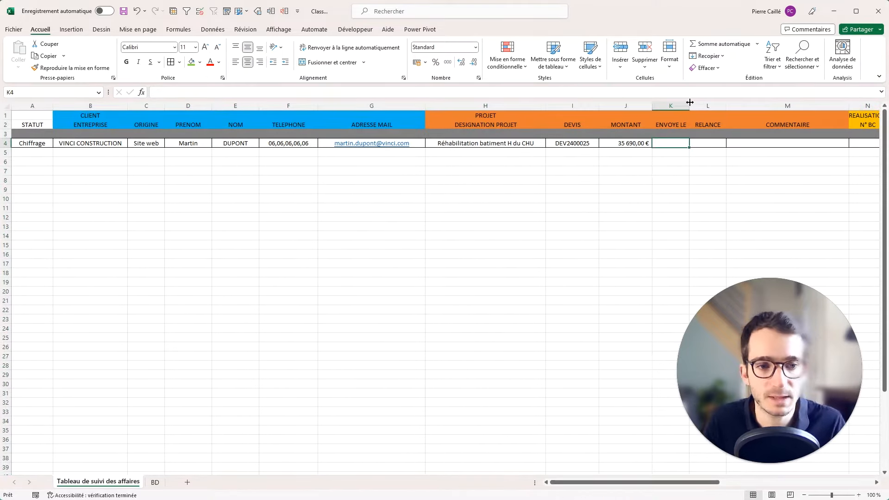
pyautogui.moveTo(688, 111); pyautogui.dragTo(693, 111)
# Select the ENVOYE LE and RECU LE columns K, P, V, Y, AB below the headers.
pyautogui.click(673, 105)
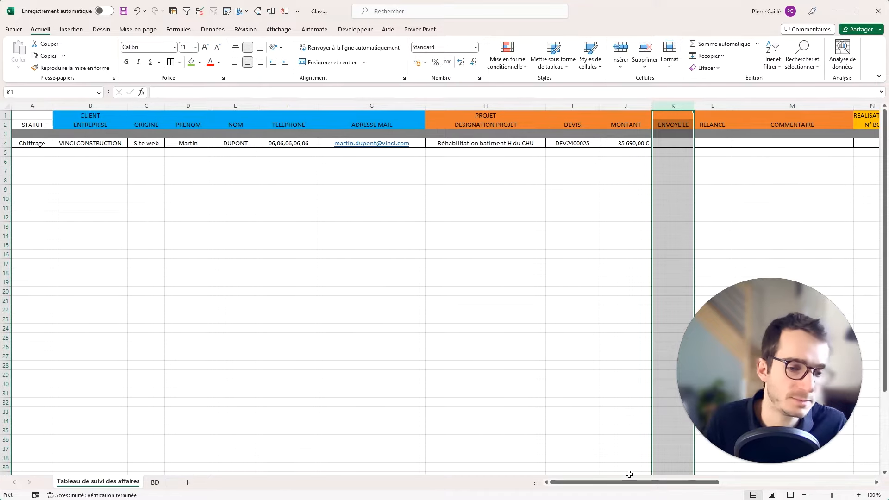
pyautogui.hscroll(10, 630, 474)
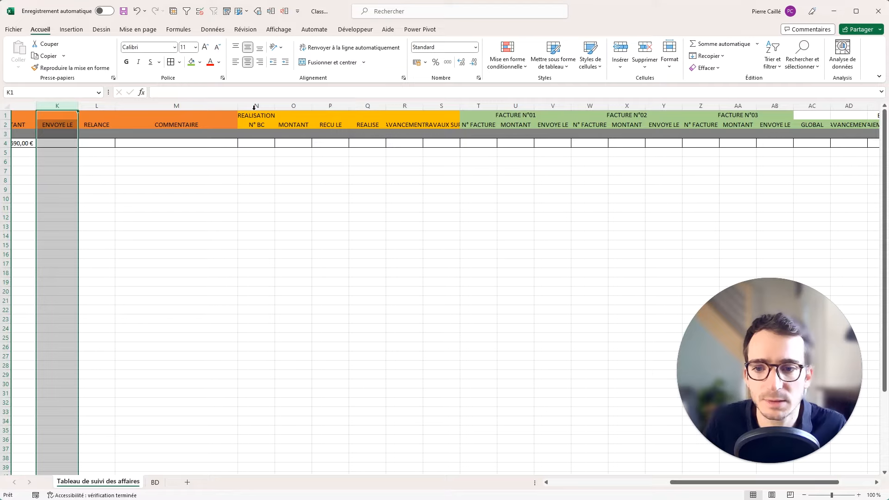
pyautogui.moveTo(50, 123); pyautogui.dragTo(53, 119)
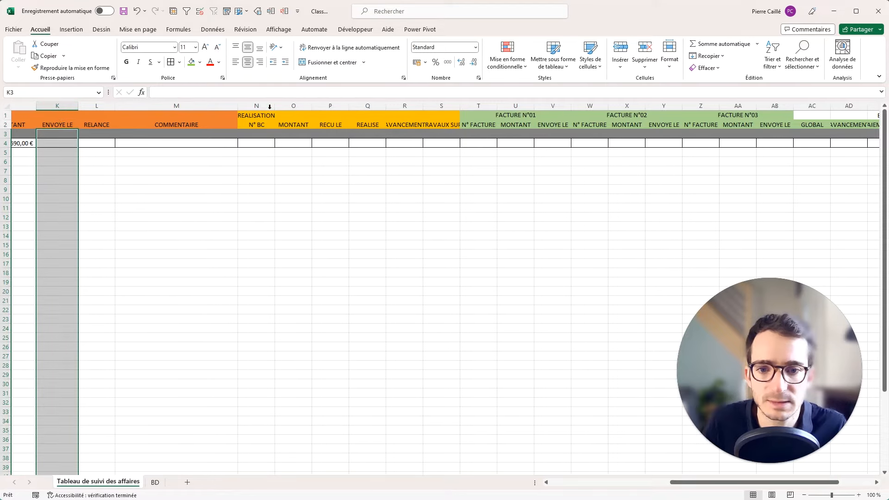
pyautogui.keyDown('ctrl'); pyautogui.click(323, 106); pyautogui.keyUp('ctrl')
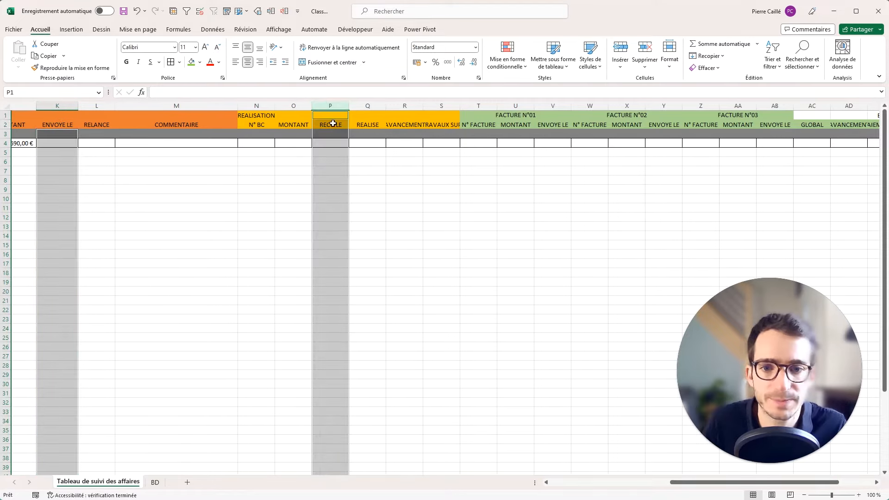
pyautogui.moveTo(333, 124); pyautogui.dragTo(337, 113)
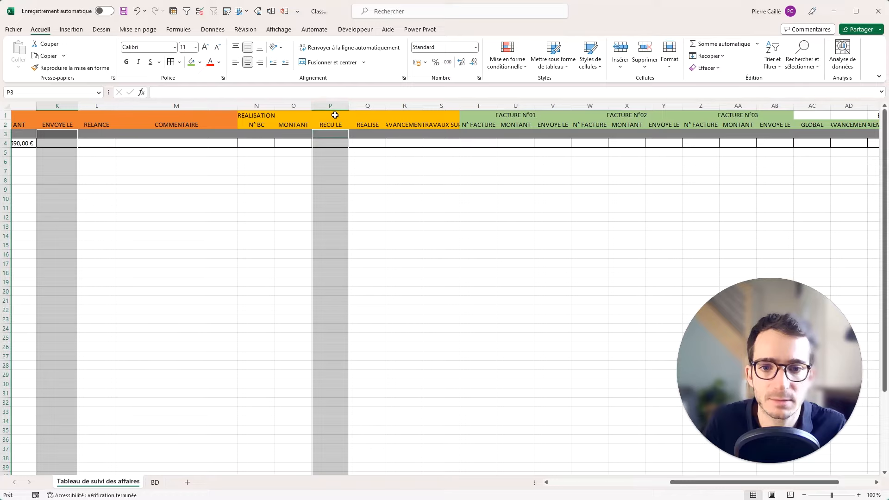
pyautogui.keyDown('ctrl'); pyautogui.click(541, 107); pyautogui.keyUp('ctrl')
pyautogui.moveTo(547, 124); pyautogui.dragTo(548, 114)
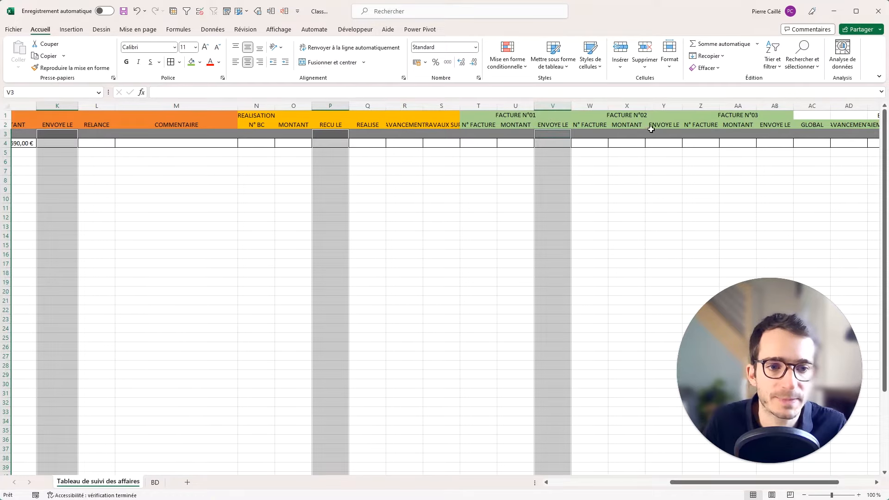
pyautogui.keyDown('ctrl'); pyautogui.click(663, 107); pyautogui.keyUp('ctrl')
pyautogui.moveTo(661, 123); pyautogui.dragTo(662, 113)
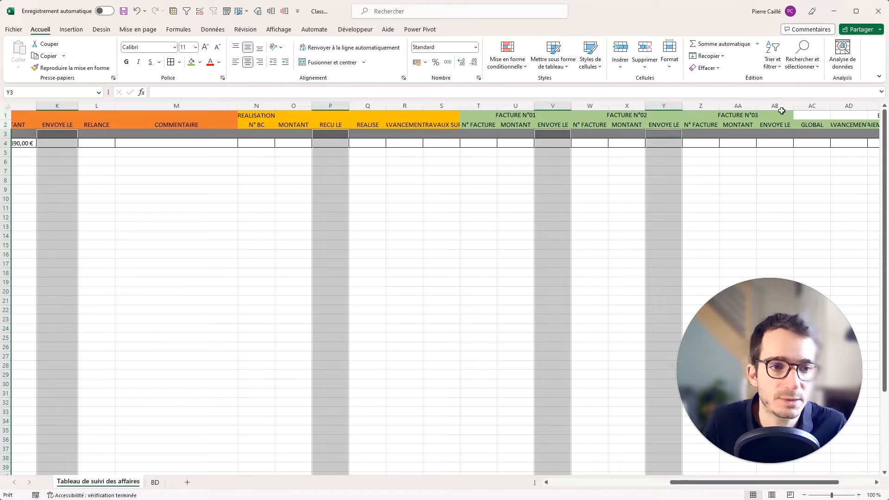
pyautogui.keyDown('ctrl'); pyautogui.click(782, 108); pyautogui.keyUp('ctrl')
pyautogui.moveTo(777, 123); pyautogui.dragTo(775, 115)
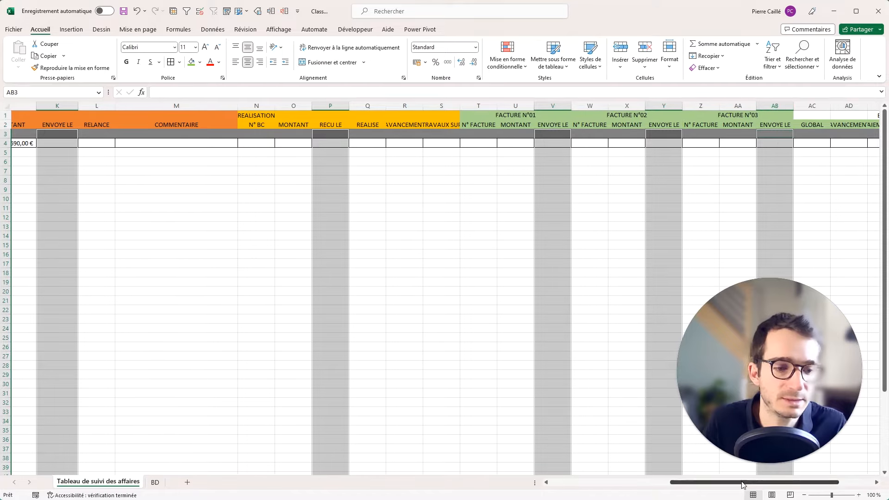
pyautogui.moveTo(743, 485); pyautogui.dragTo(778, 485)
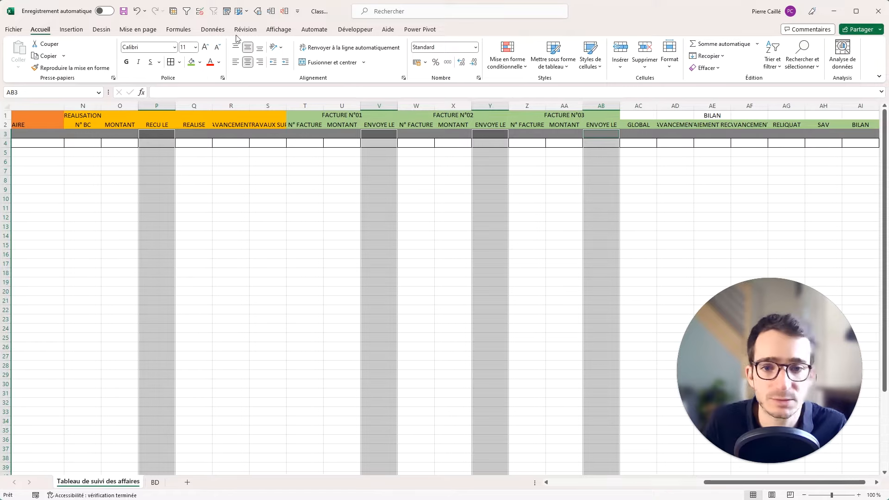
# Apply Date courte format to those columns, checking it with a 01/01/2024 test entry.
pyautogui.click(476, 47)
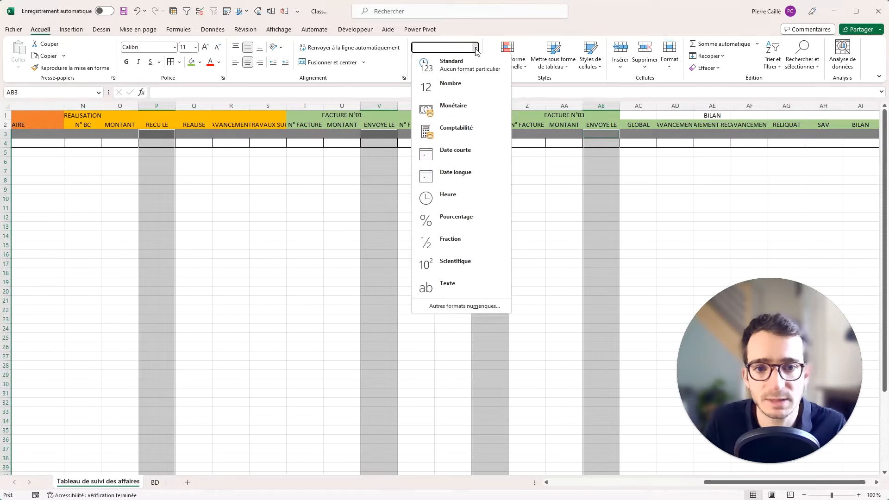
pyautogui.click(451, 152)
pyautogui.click(504, 183)
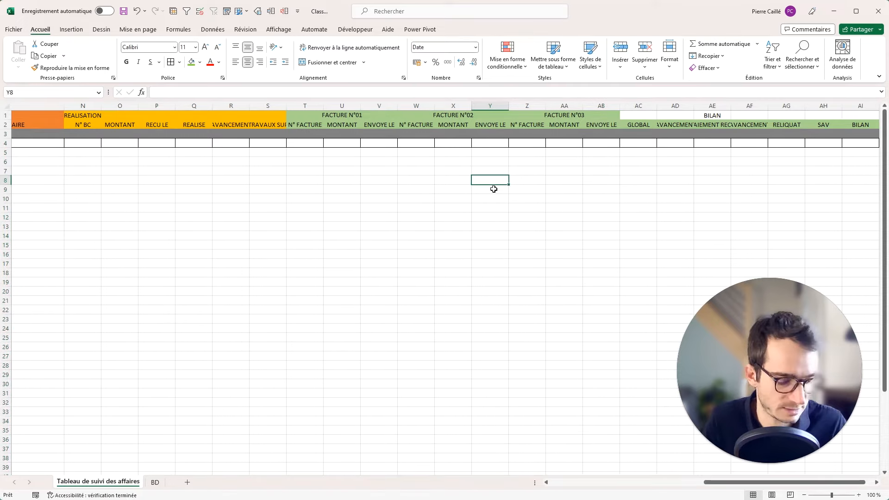
pyautogui.write('01/01/2024')
pyautogui.hotkey('ctrl', 'Return')
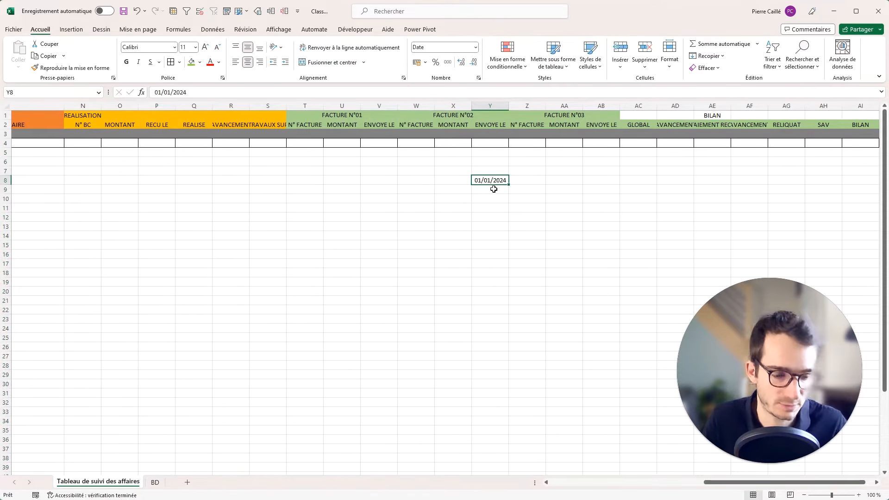
pyautogui.press('Delete')
pyautogui.moveTo(706, 483); pyautogui.dragTo(644, 488)
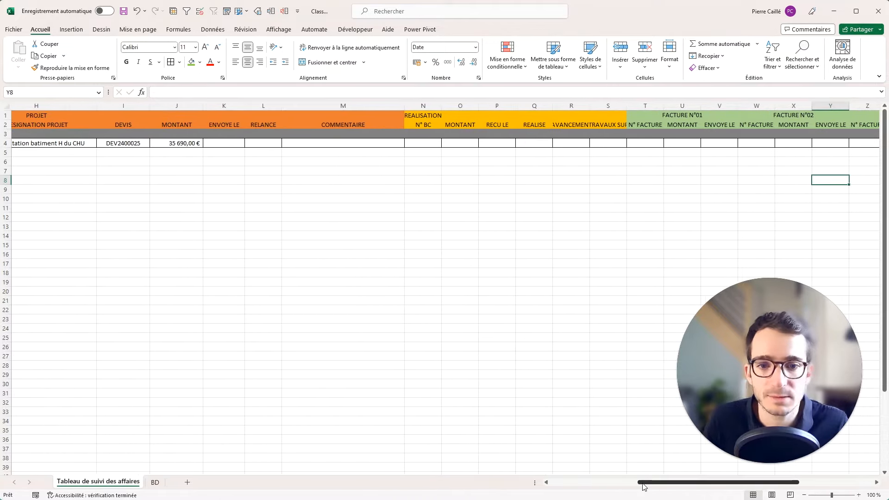
# Insert a blank row above the header rows.
pyautogui.click(207, 144)
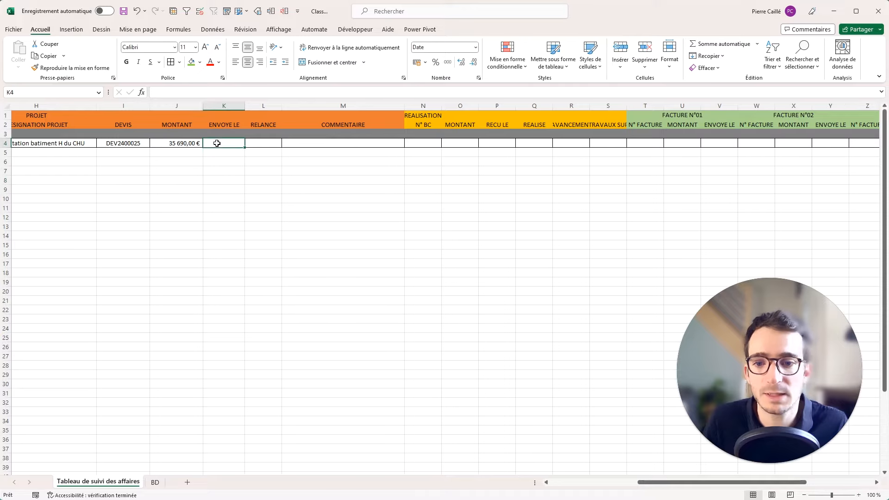
pyautogui.click(8, 116)
pyautogui.rightClick(8, 119)
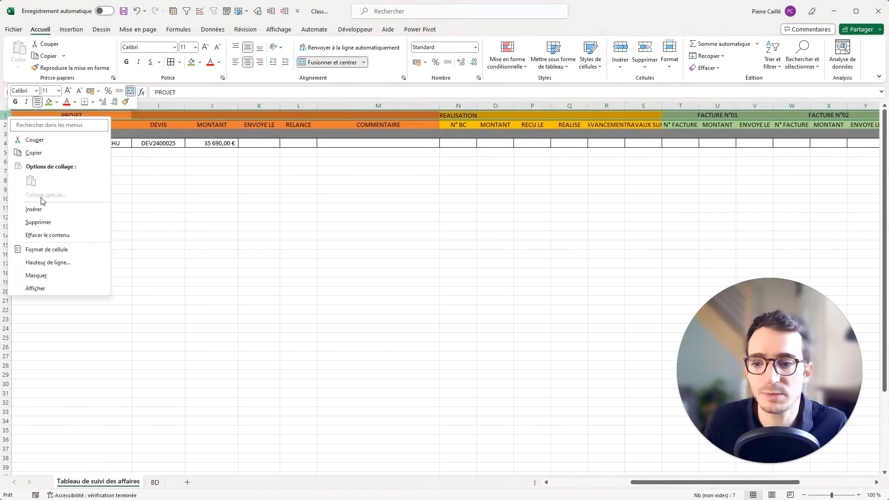
pyautogui.click(40, 205)
pyautogui.click(153, 199)
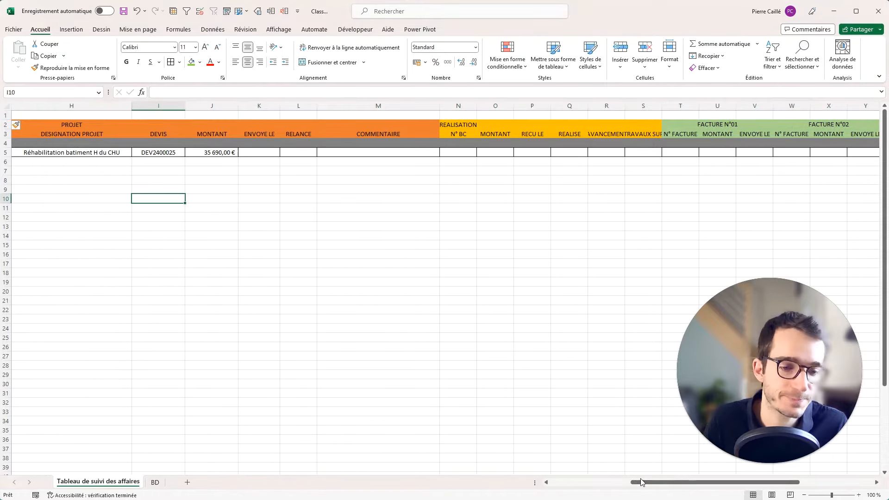
pyautogui.moveTo(641, 482); pyautogui.dragTo(528, 461)
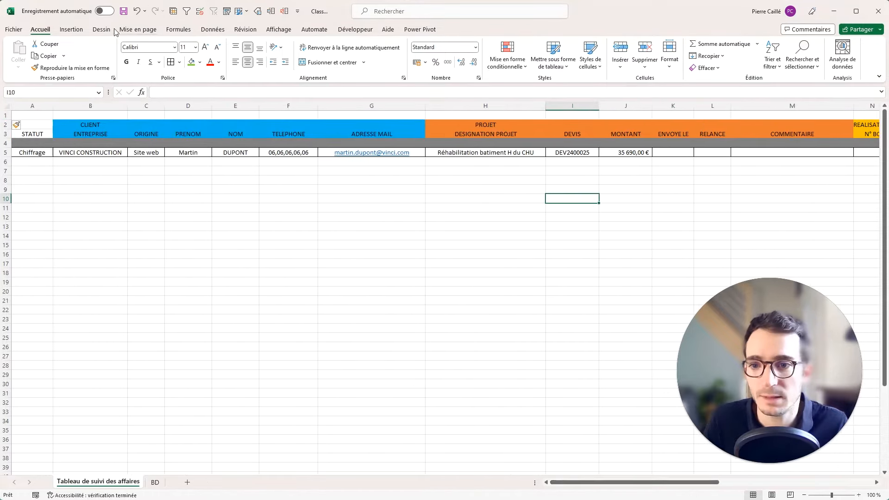
# Search the Office store for 'mini' and add the Mini Calendar and Date Picker add-in.
pyautogui.click(71, 29)
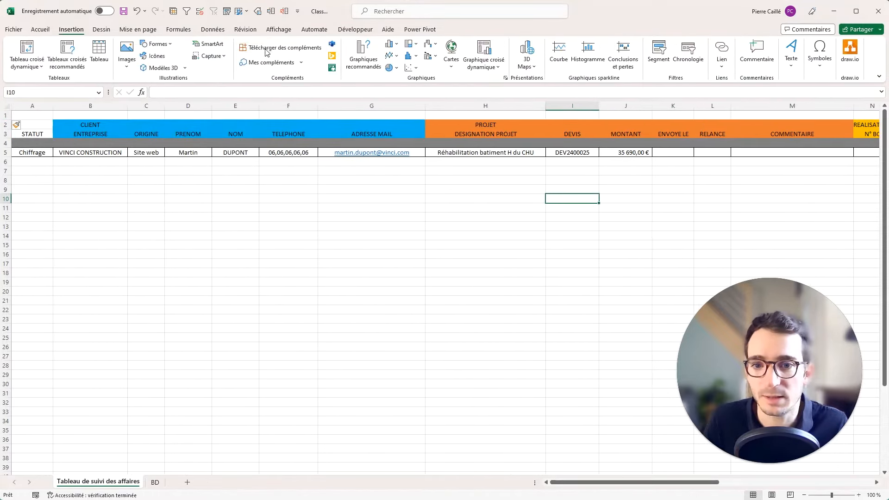
pyautogui.click(304, 49)
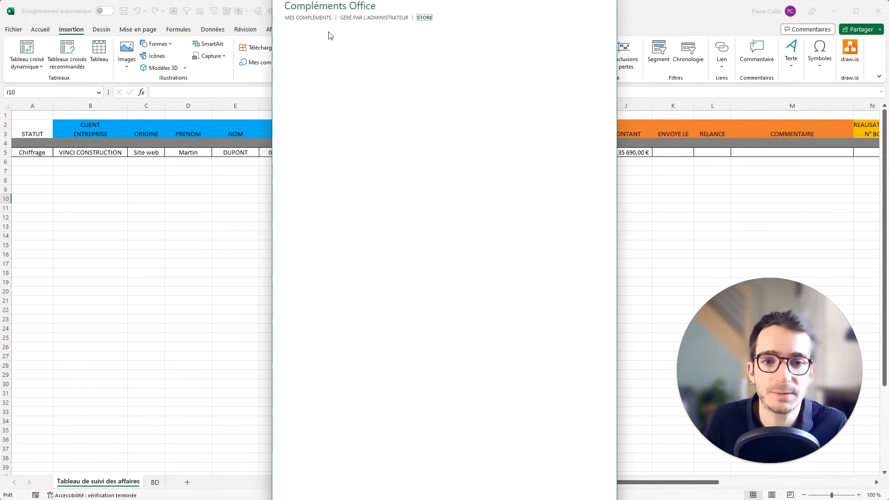
pyautogui.click(318, 20)
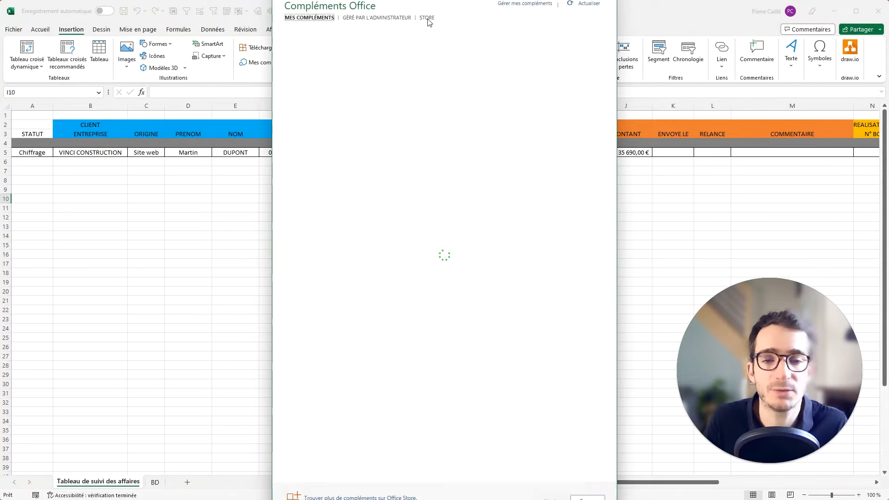
pyautogui.click(428, 19)
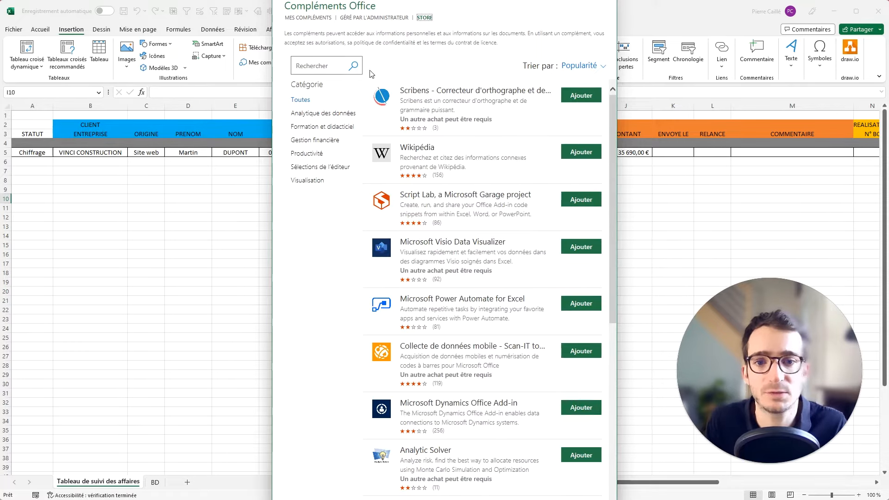
pyautogui.click(317, 63)
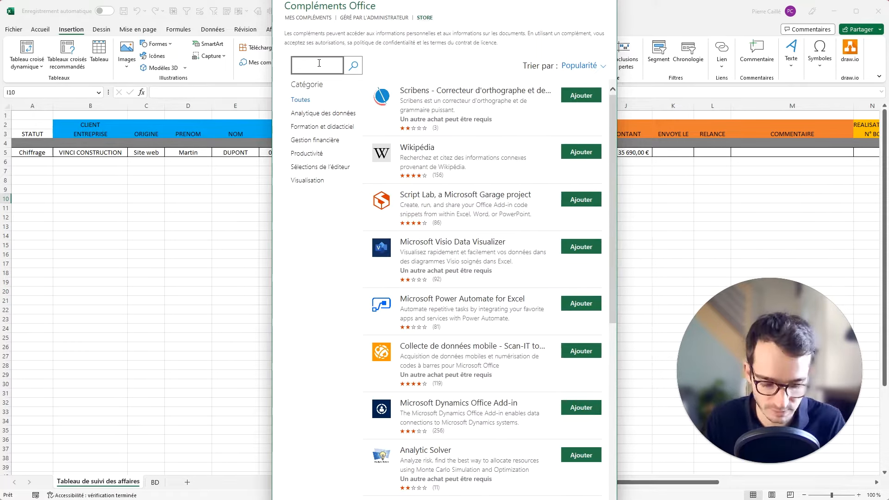
pyautogui.write('mini')
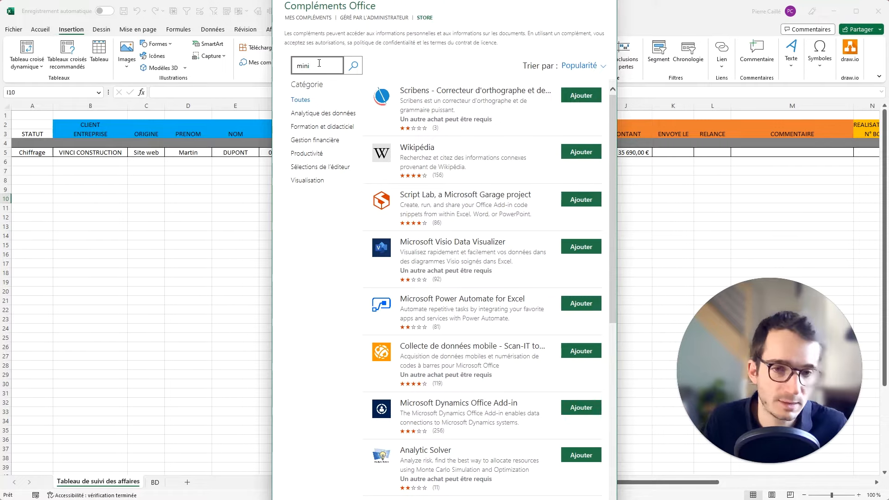
pyautogui.press('Return')
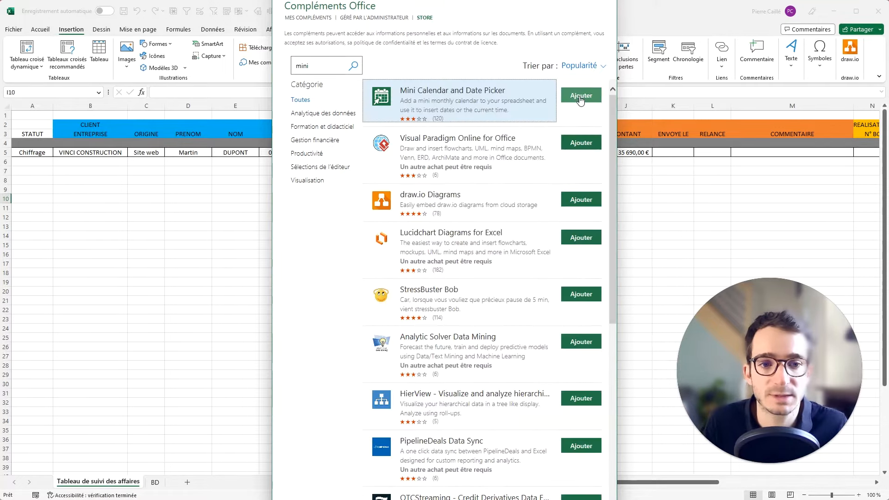
pyautogui.click(580, 96)
pyautogui.click(521, 163)
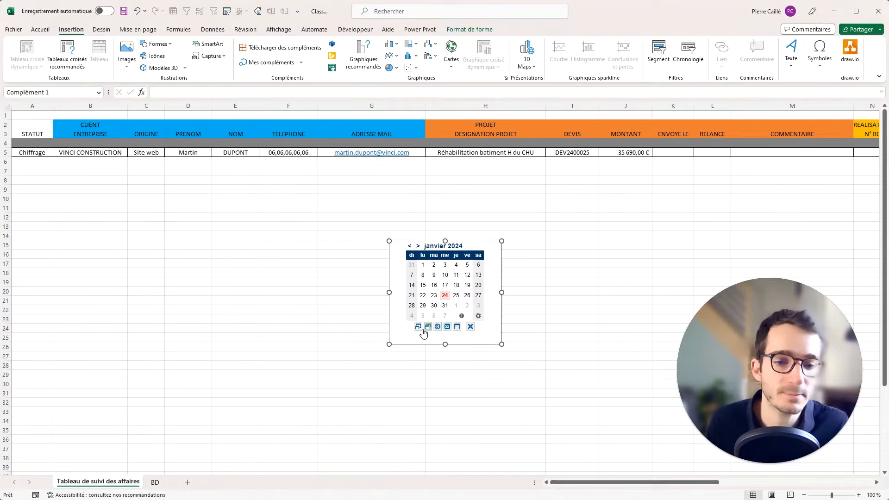
# Switch the calendar to compact view, shrink its frame, and make row 1 much taller.
pyautogui.click(418, 327)
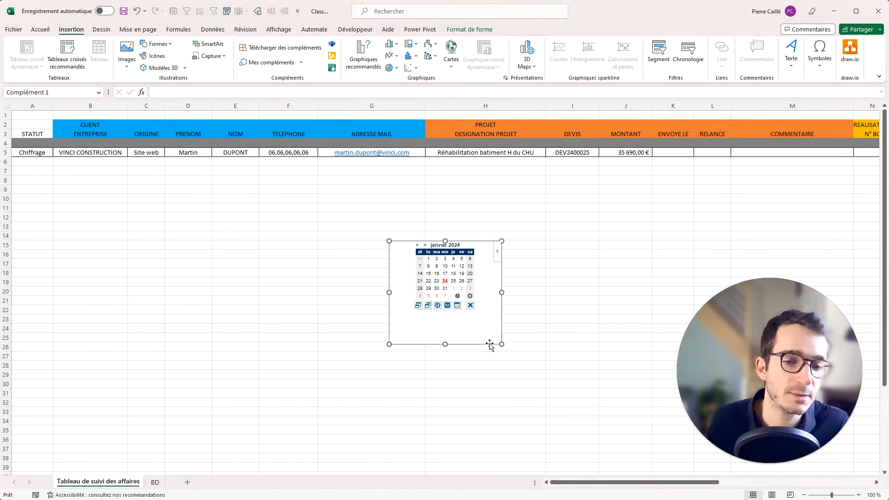
pyautogui.moveTo(500, 341); pyautogui.dragTo(459, 316)
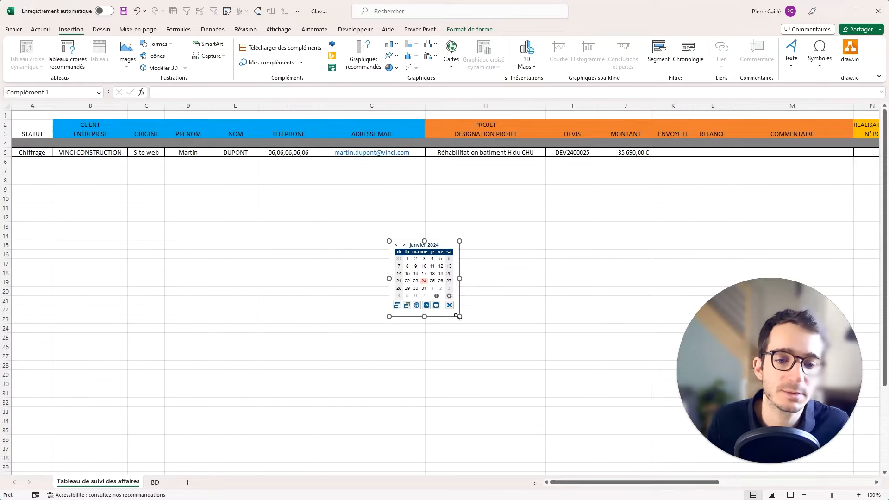
pyautogui.press('Escape')
pyautogui.click(6, 115)
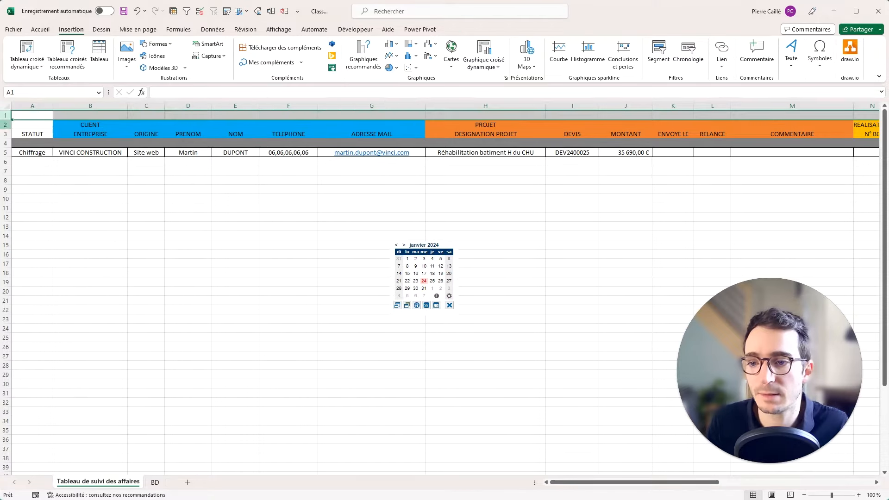
pyautogui.moveTo(11, 120); pyautogui.dragTo(11, 203)
# Trim the calendar frame, shorten row 1 slightly, and move the calendar to top-left of row 1.
pyautogui.click(435, 325)
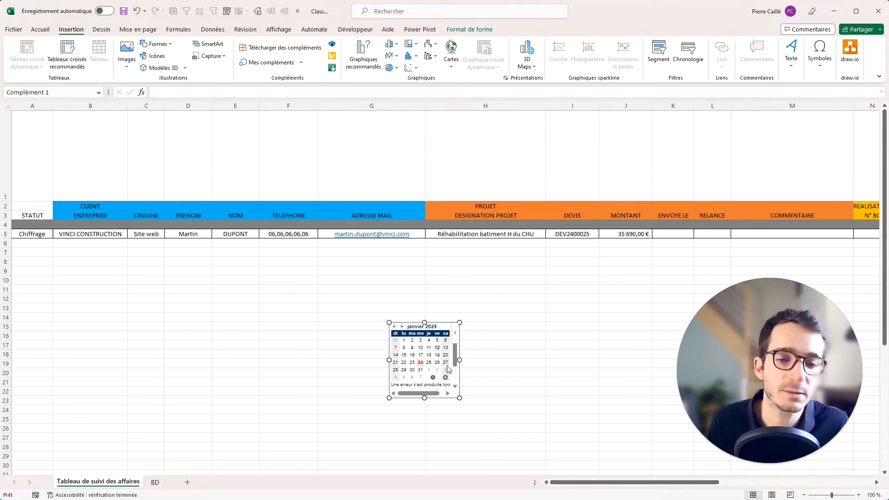
pyautogui.moveTo(460, 398); pyautogui.dragTo(464, 400)
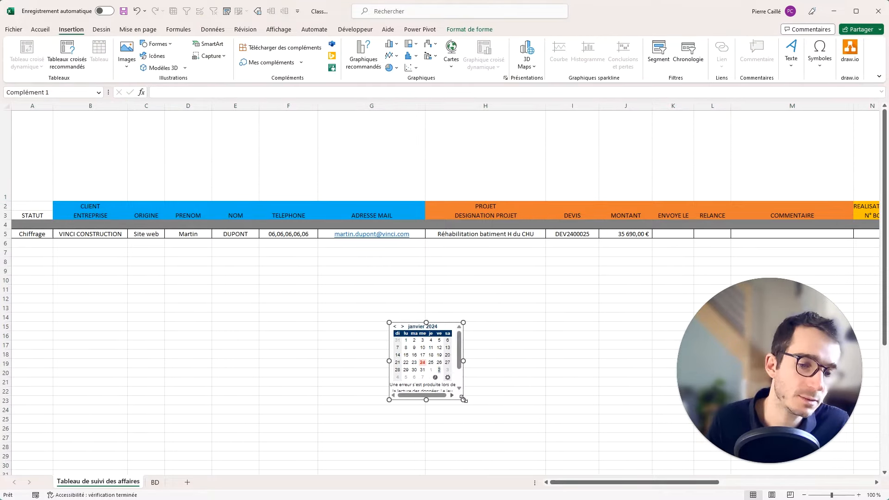
pyautogui.click(448, 378)
pyautogui.click(472, 366)
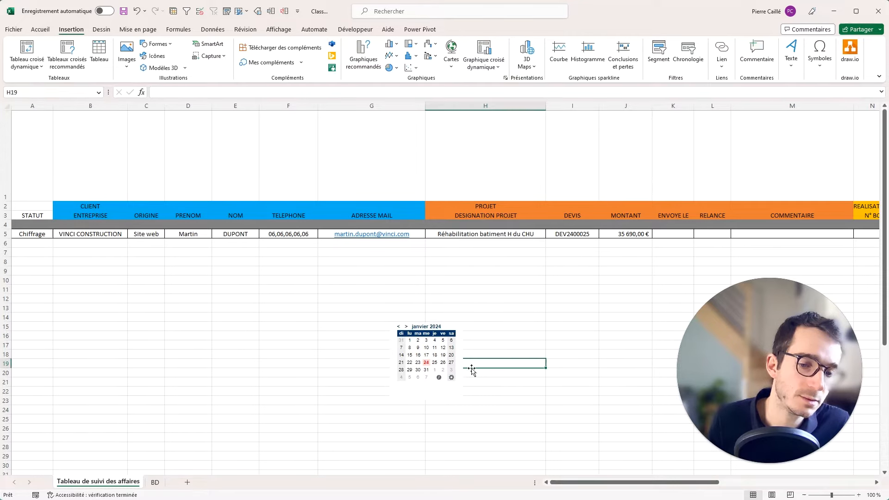
pyautogui.click(452, 378)
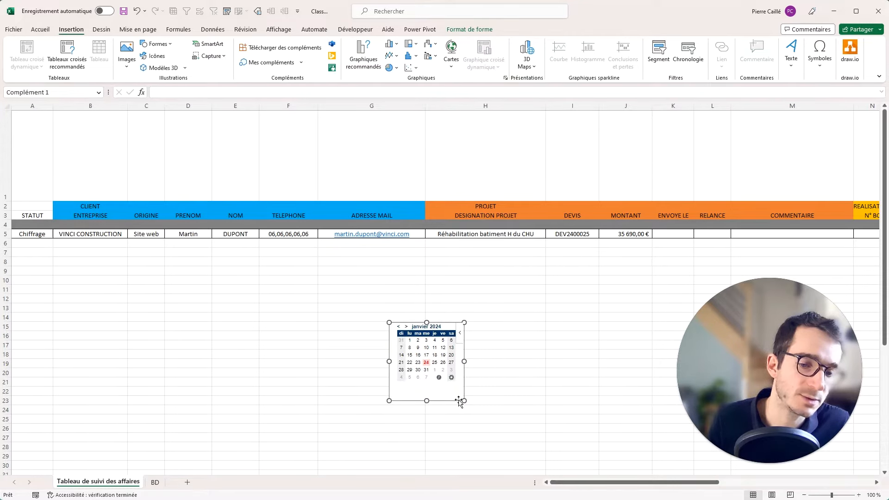
pyautogui.moveTo(464, 397); pyautogui.dragTo(119, 322)
pyautogui.moveTo(17, 203); pyautogui.dragTo(17, 185)
pyautogui.moveTo(117, 273); pyautogui.dragTo(88, 135)
pyautogui.press('Escape')
pyautogui.click(6, 129)
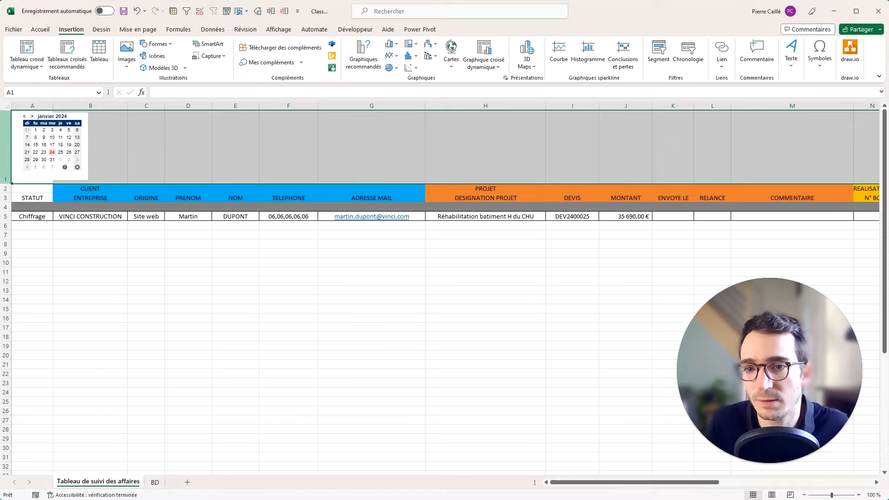
# Group row 1 via Données > Grouper and check it collapses and expands.
pyautogui.click(204, 34)
pyautogui.click(796, 59)
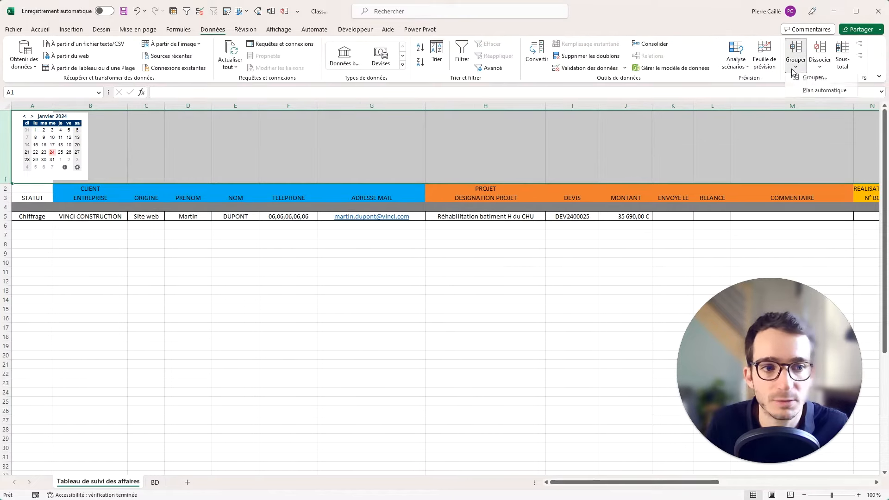
pyautogui.click(815, 80)
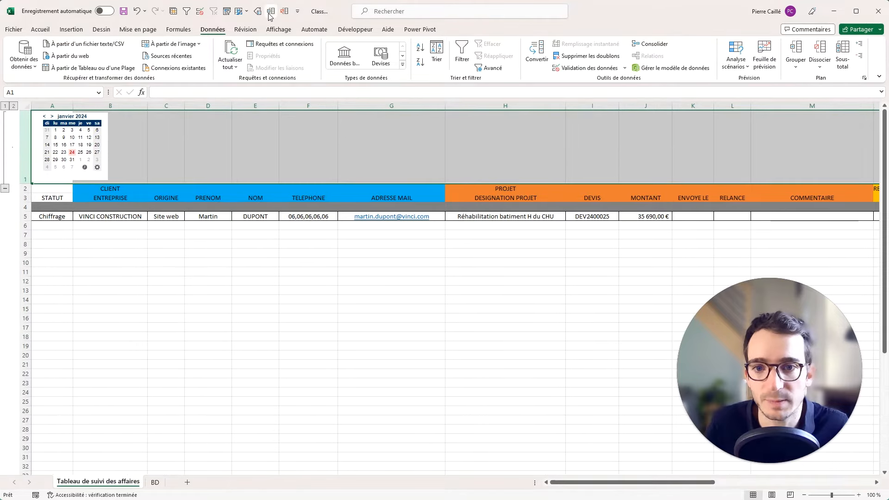
pyautogui.click(792, 68)
pyautogui.rightClick(800, 82)
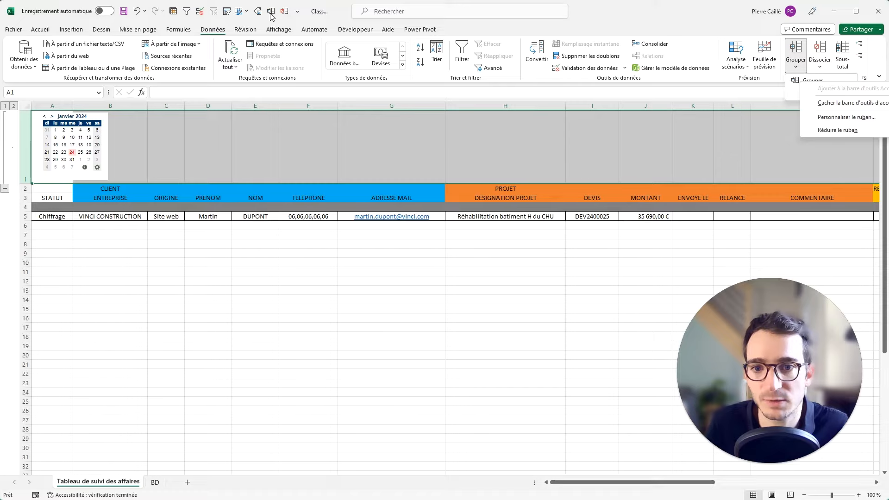
pyautogui.click(284, 15)
pyautogui.click(271, 13)
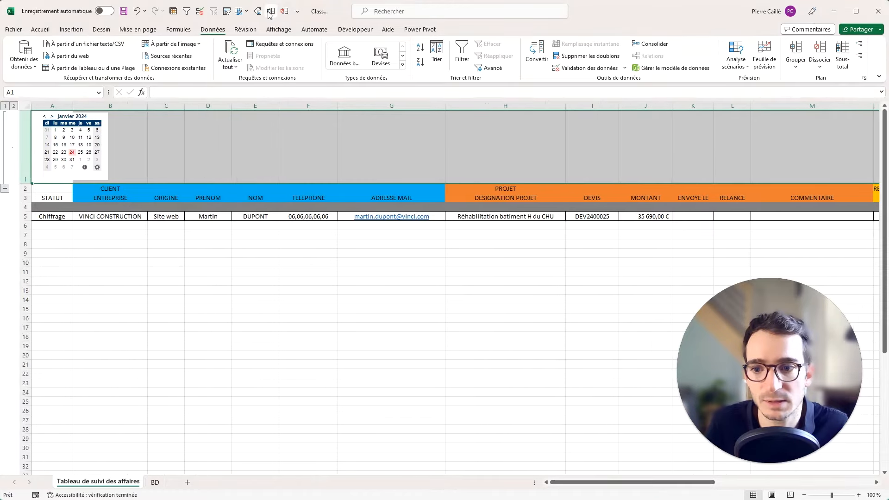
pyautogui.click(5, 188)
pyautogui.click(6, 116)
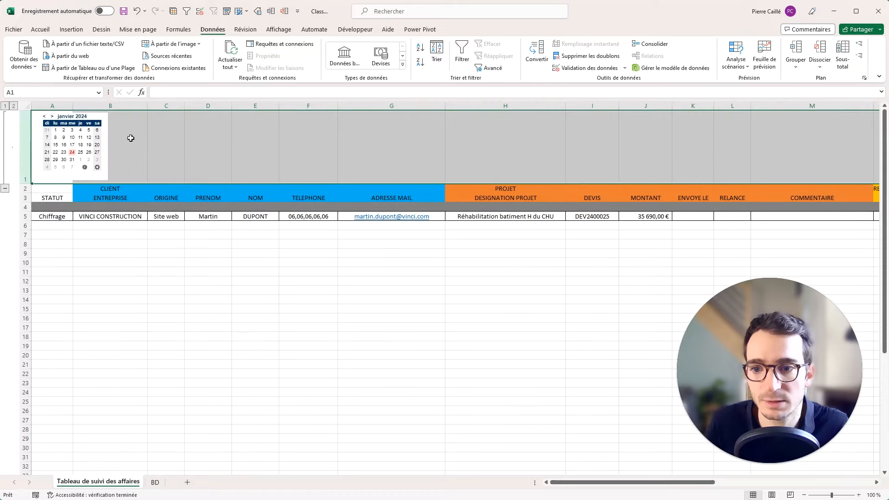
pyautogui.moveTo(491, 254); pyautogui.dragTo(500, 245)
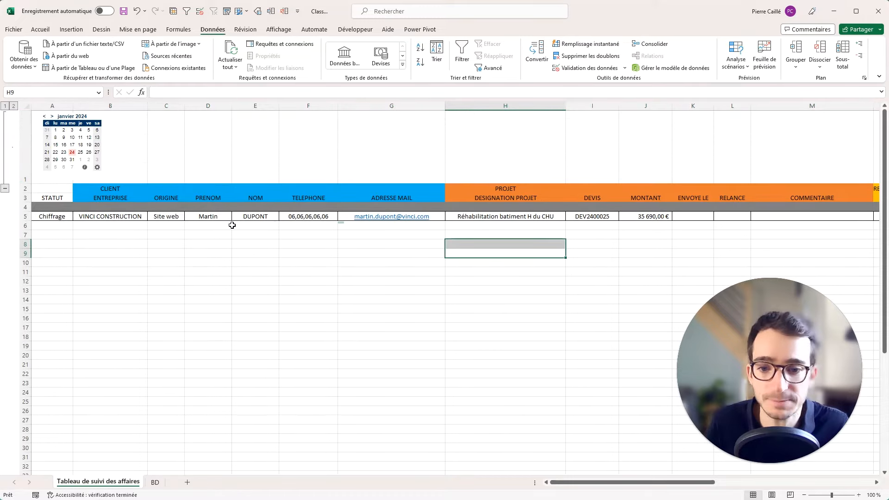
# Pick 23/01/2024 from the mini calendar into K5, then collapse the calendar row.
pyautogui.click(697, 216)
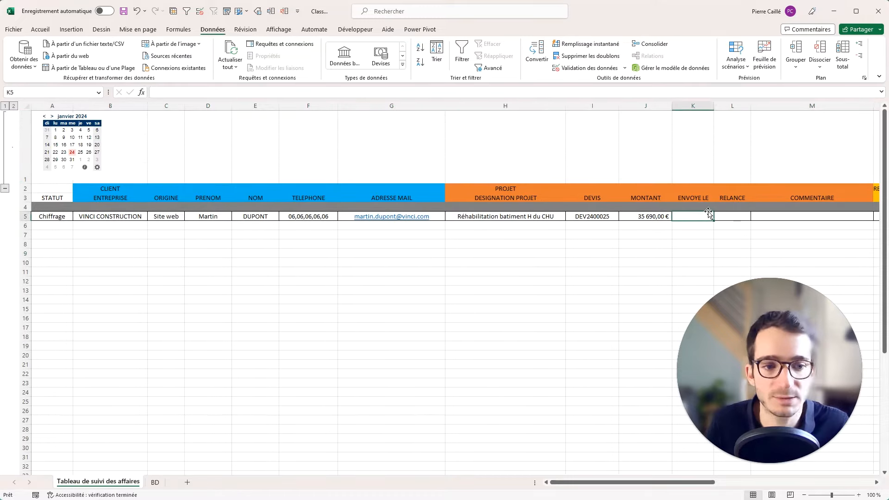
pyautogui.click(63, 152)
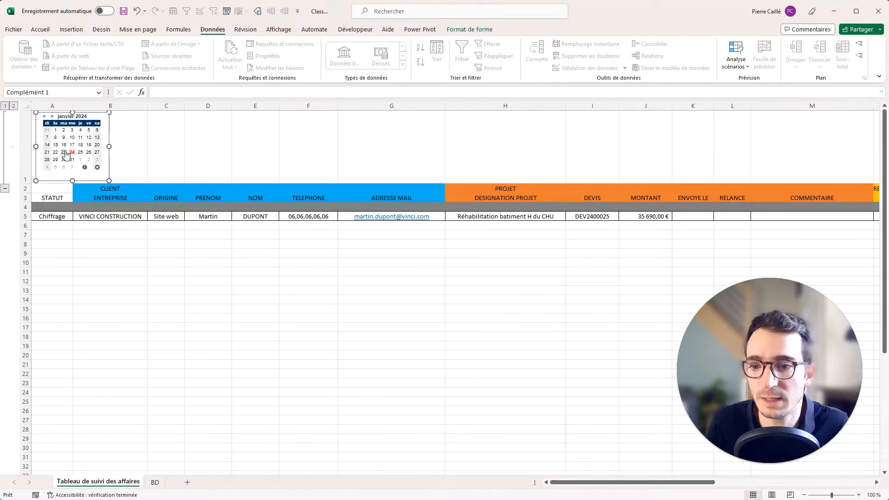
pyautogui.click(311, 318)
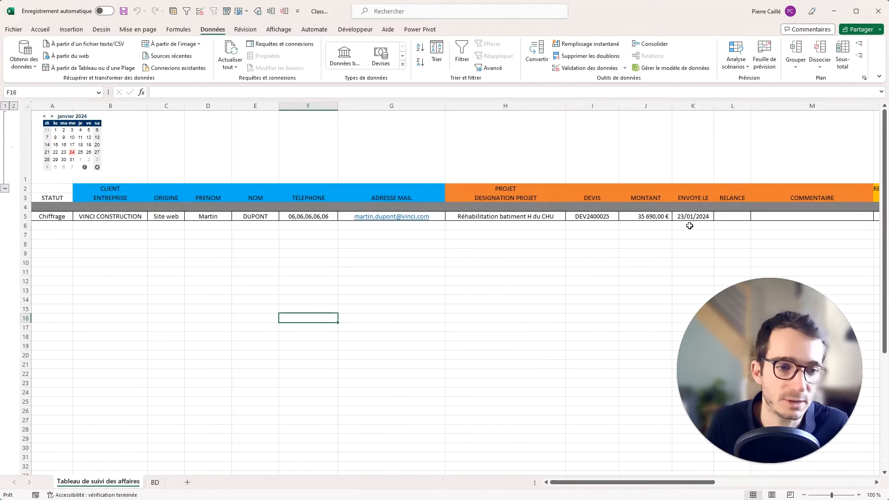
pyautogui.click(5, 188)
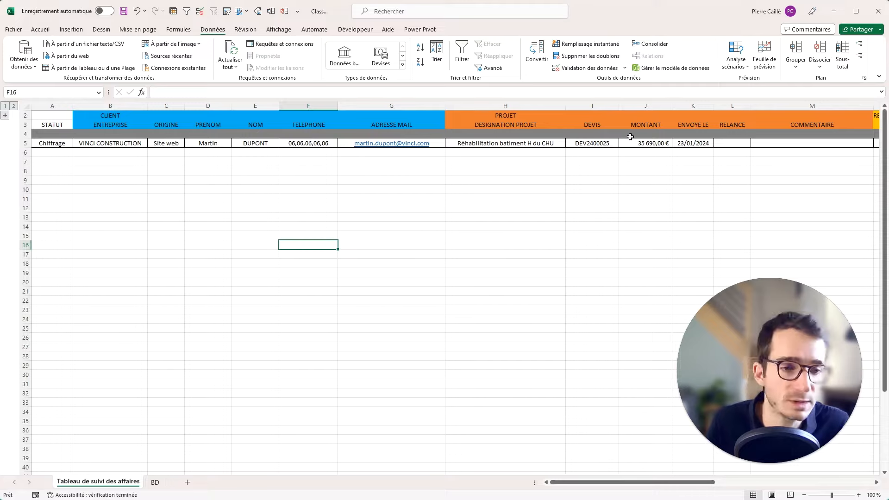
pyautogui.click(5, 115)
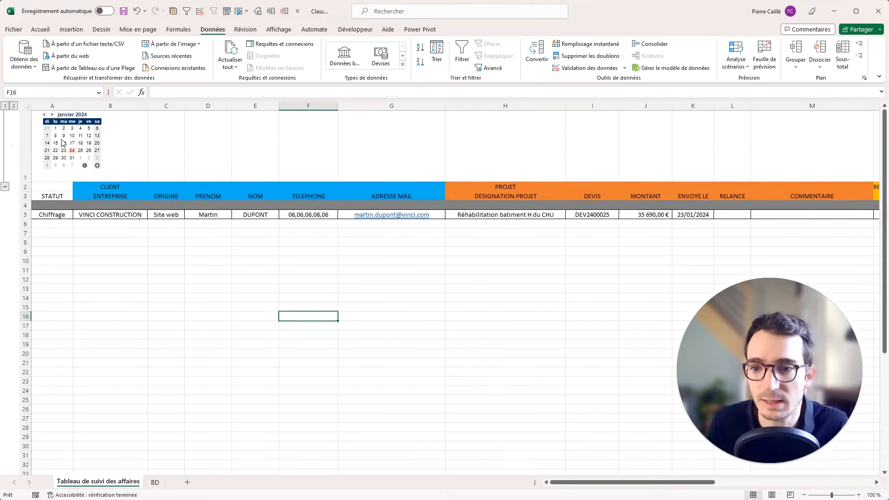
pyautogui.click(4, 188)
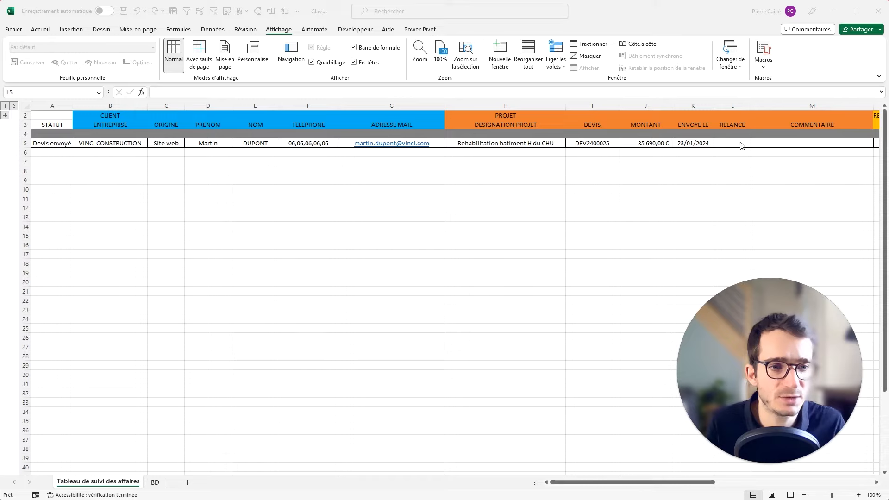
pyautogui.click(743, 146)
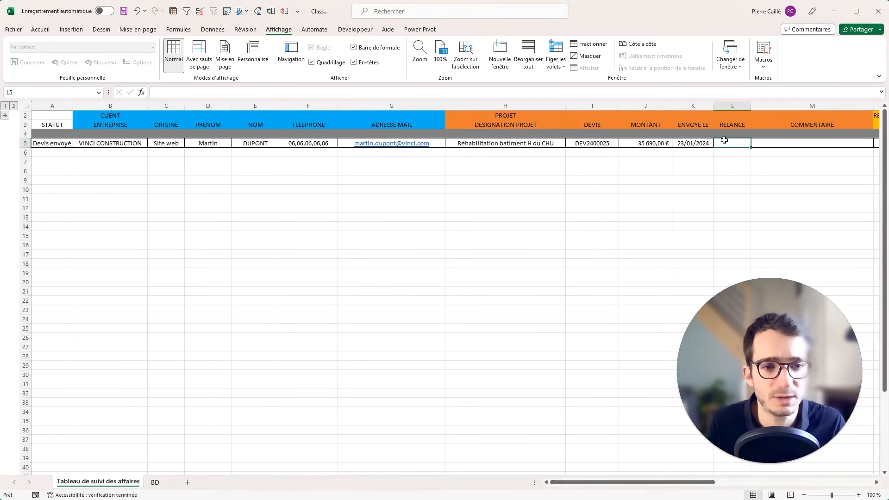
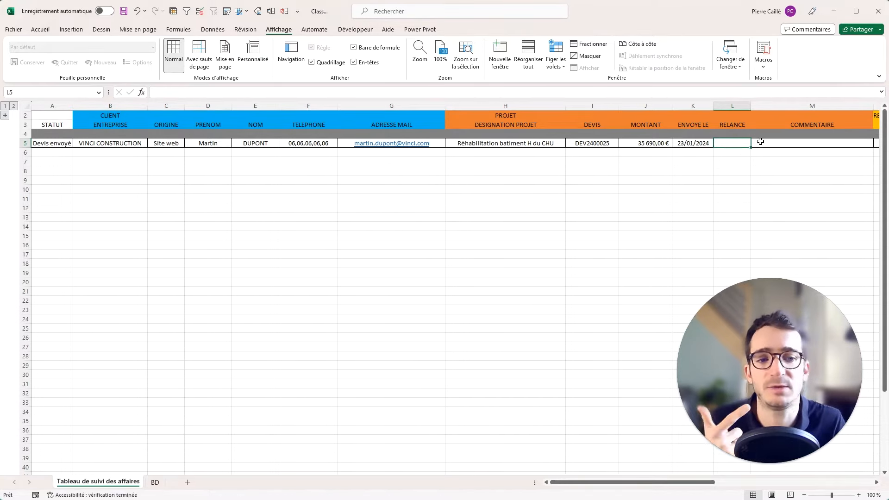
# Enter =AUJOURDHUI() in A2 so it shows 24/01/2024, then go to the BD sheet.
pyautogui.click(687, 156)
pyautogui.click(53, 123)
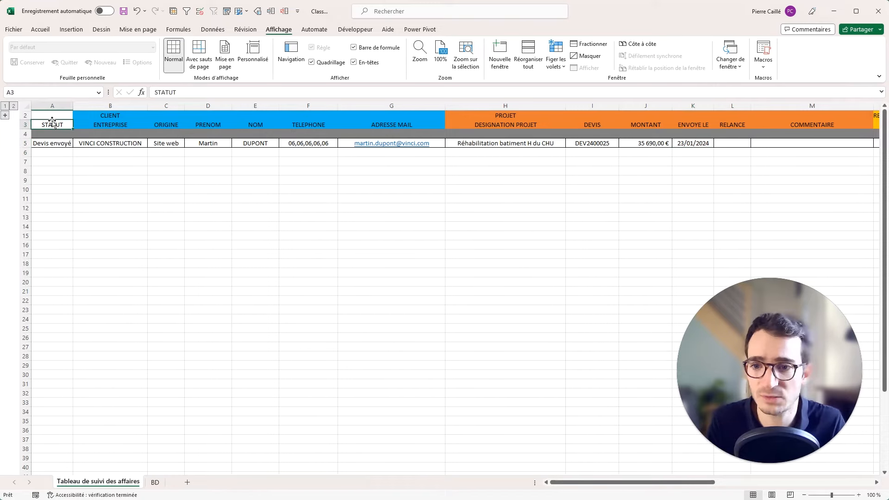
pyautogui.click(66, 115)
pyautogui.write('=ar')
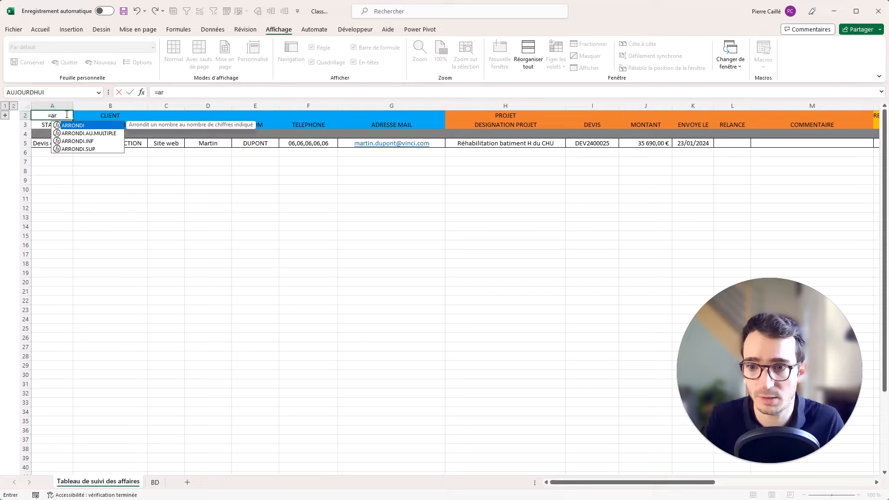
pyautogui.press('BackSpace')
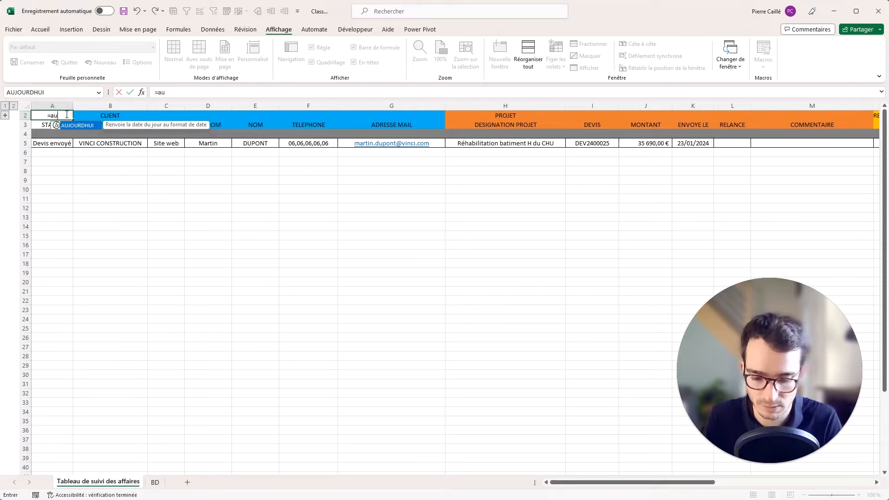
pyautogui.write('u')
pyautogui.press('Tab')
pyautogui.press('Return')
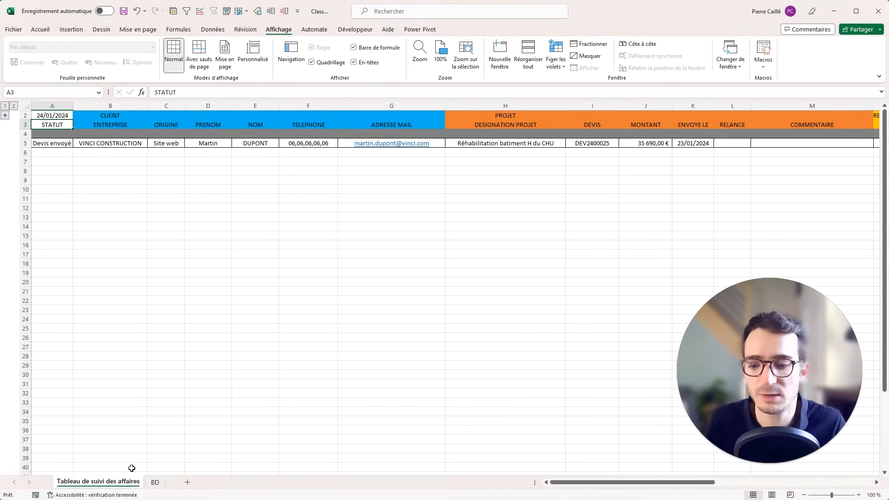
pyautogui.click(154, 482)
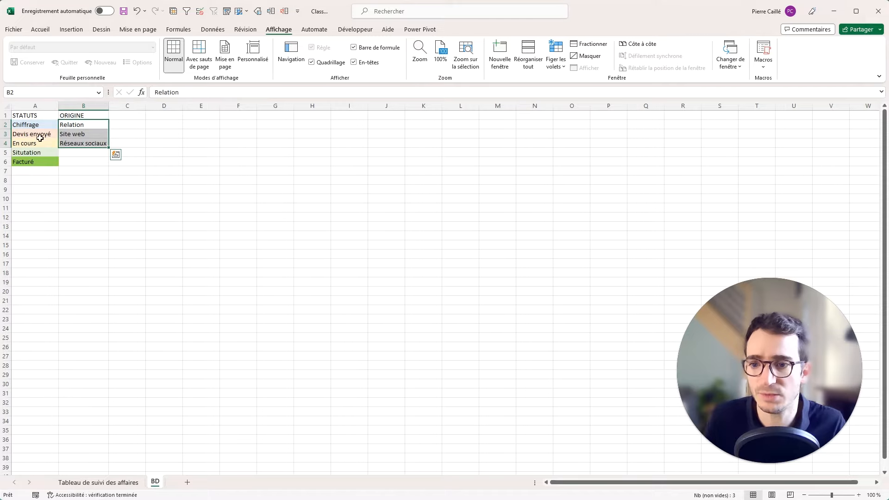
# Insert a Perdu status above Situtation on BD and fill it dark grey.
pyautogui.click(37, 153)
pyautogui.hotkey('ctrl', '+')
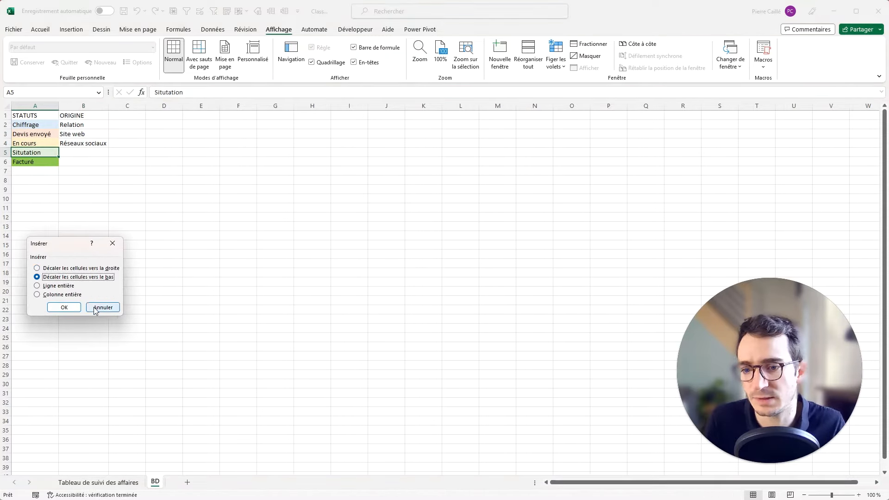
pyautogui.click(64, 308)
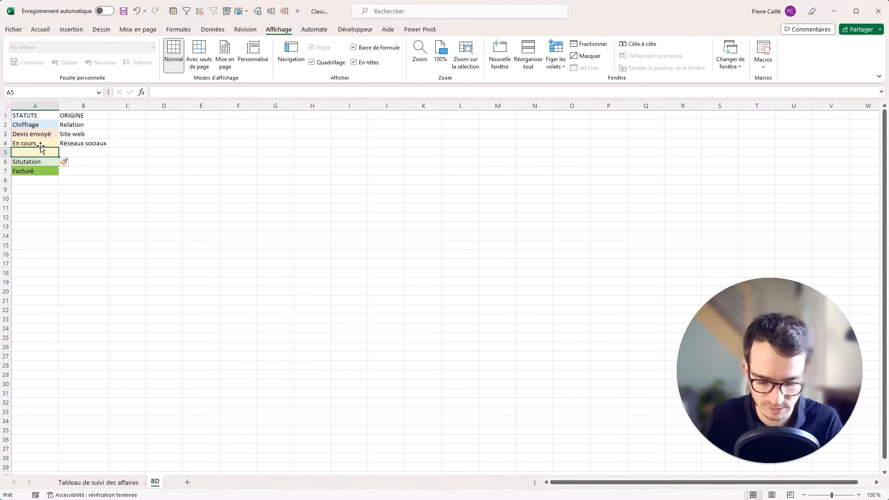
pyautogui.write('Perdu')
pyautogui.press('Return')
pyautogui.click(39, 149)
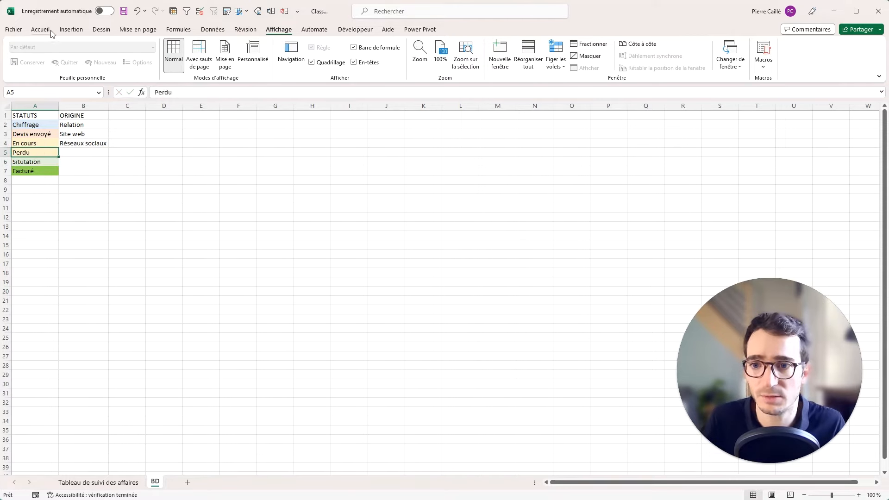
pyautogui.click(41, 29)
pyautogui.click(200, 62)
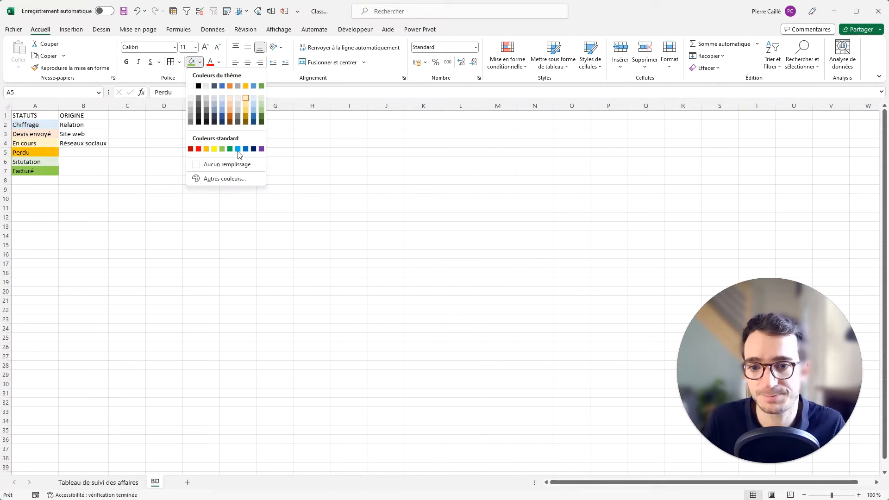
pyautogui.click(206, 109)
# On the tracker, test A5's dropdown with Perdu, then set it back to Devis envoyé.
pyautogui.click(98, 483)
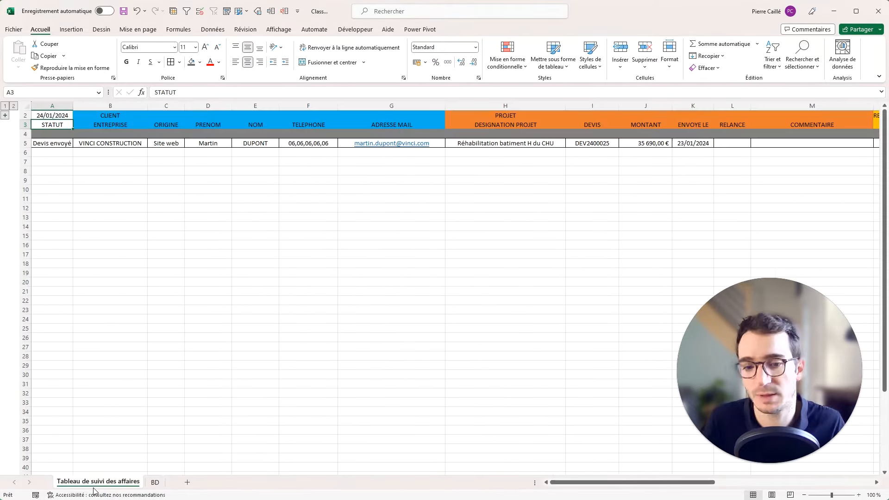
pyautogui.click(468, 228)
pyautogui.click(63, 146)
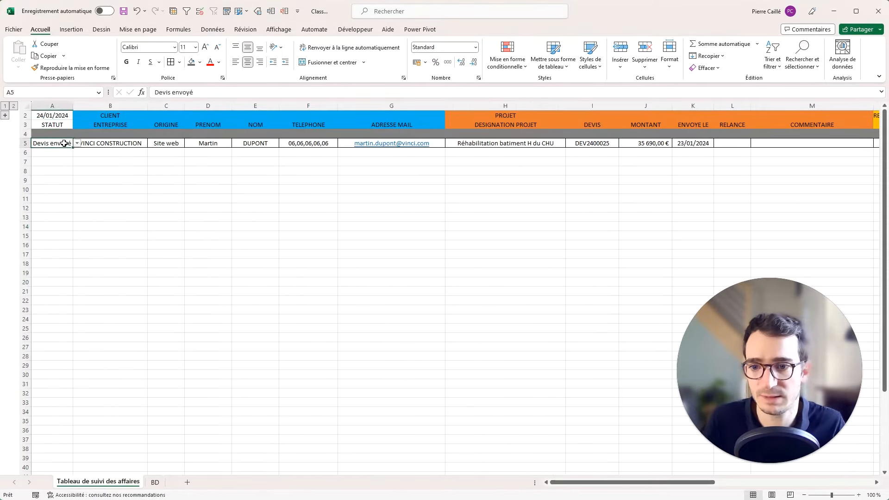
pyautogui.click(78, 143)
pyautogui.click(52, 169)
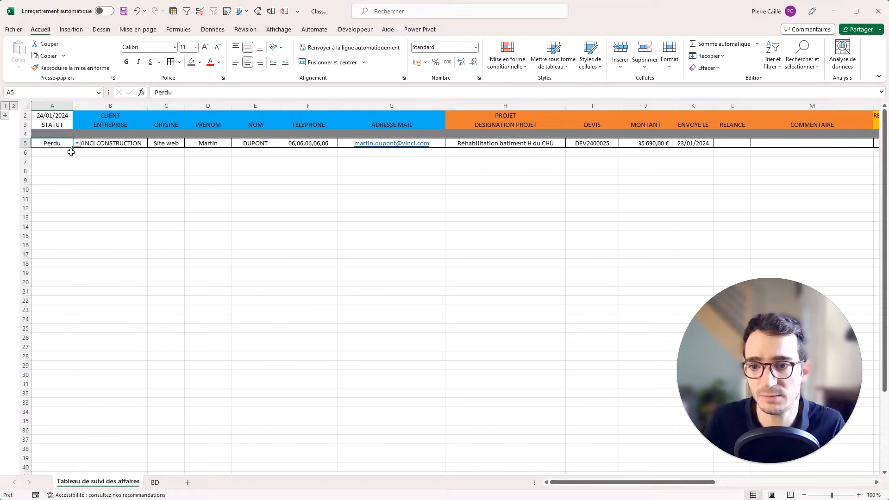
pyautogui.click(78, 143)
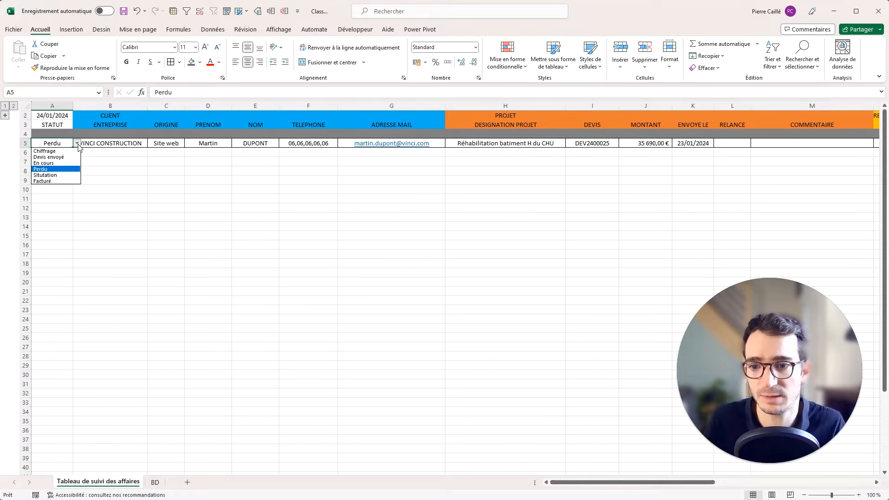
pyautogui.click(52, 158)
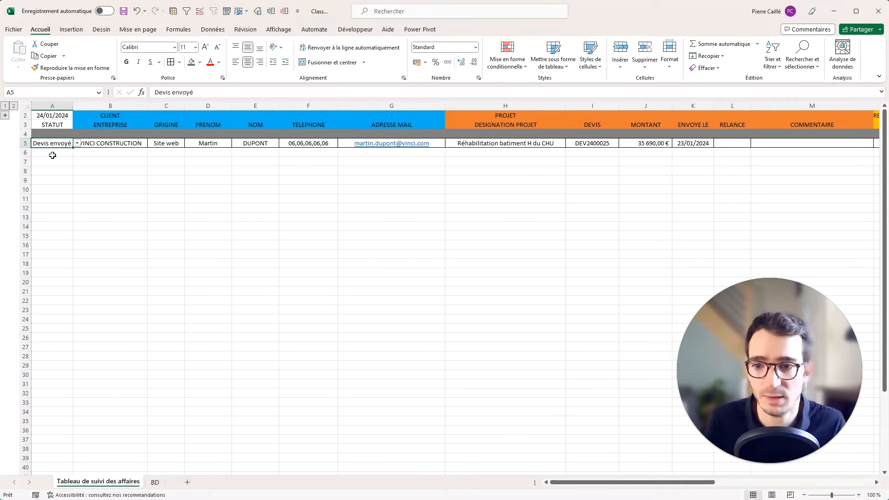
pyautogui.click(724, 144)
# Start the L5 formula =SI(ET(A5=BD!$A$3; comparing the status with BD's Devis envoyé.
pyautogui.write('=SI')
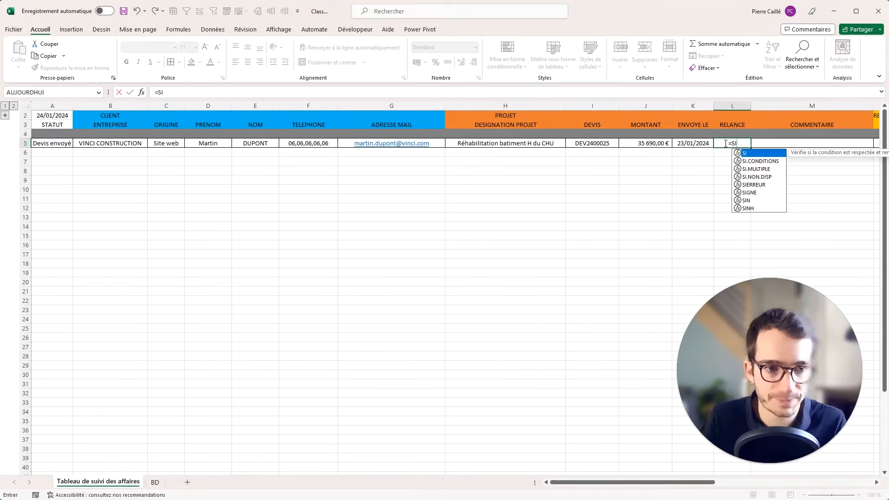
pyautogui.write('(')
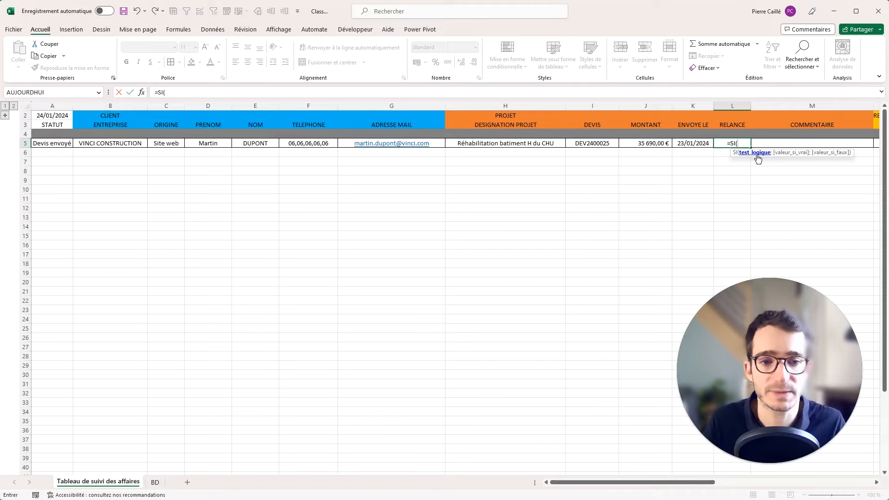
pyautogui.write('ET(')
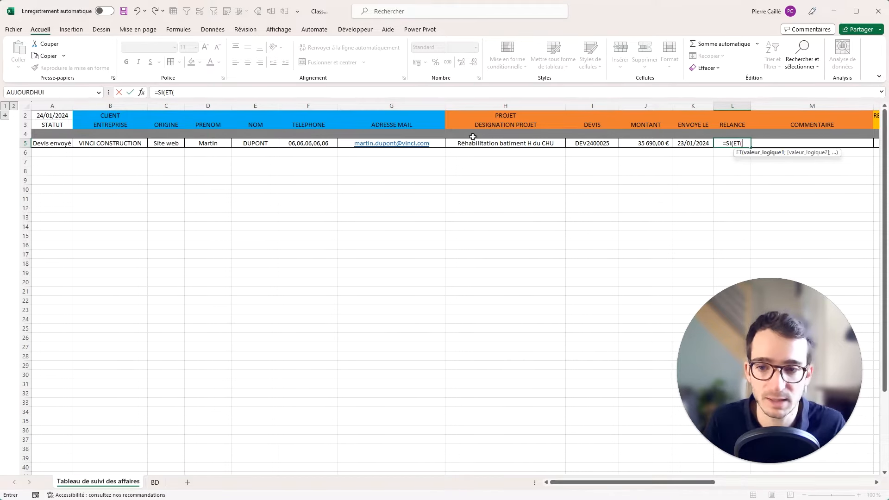
pyautogui.click(54, 144)
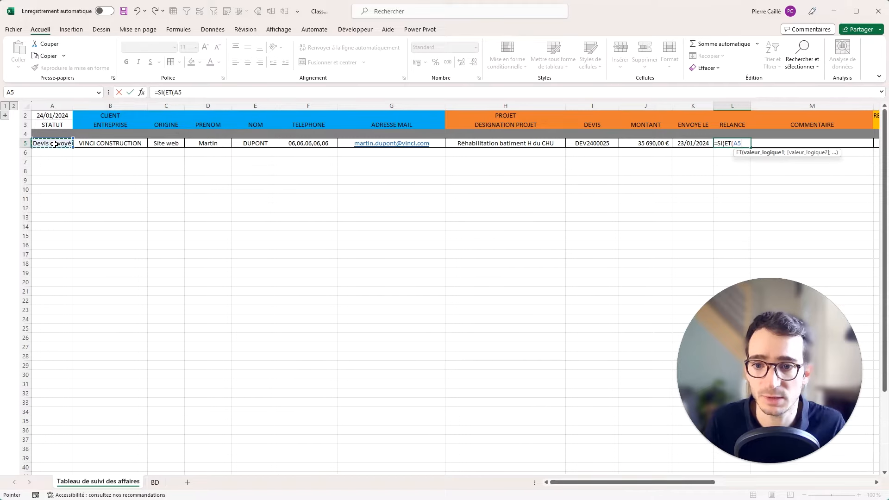
pyautogui.write('=')
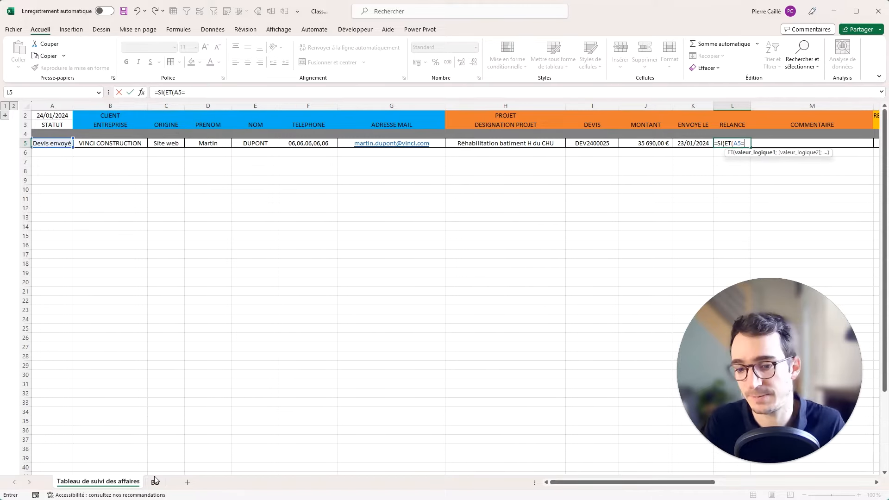
pyautogui.click(155, 482)
pyautogui.click(40, 135)
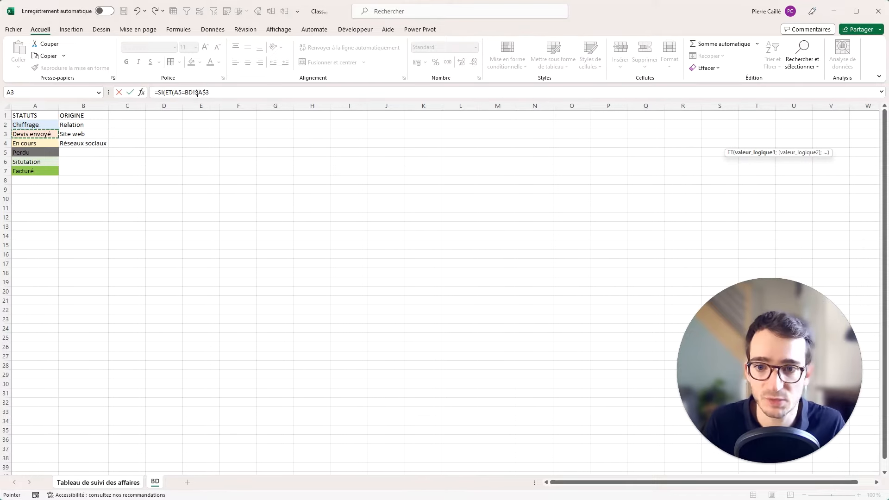
pyautogui.click(103, 483)
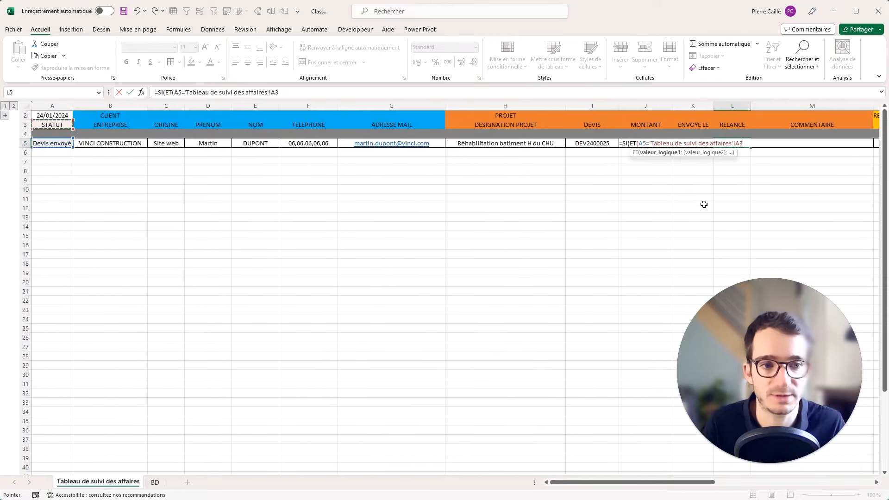
pyautogui.write(';')
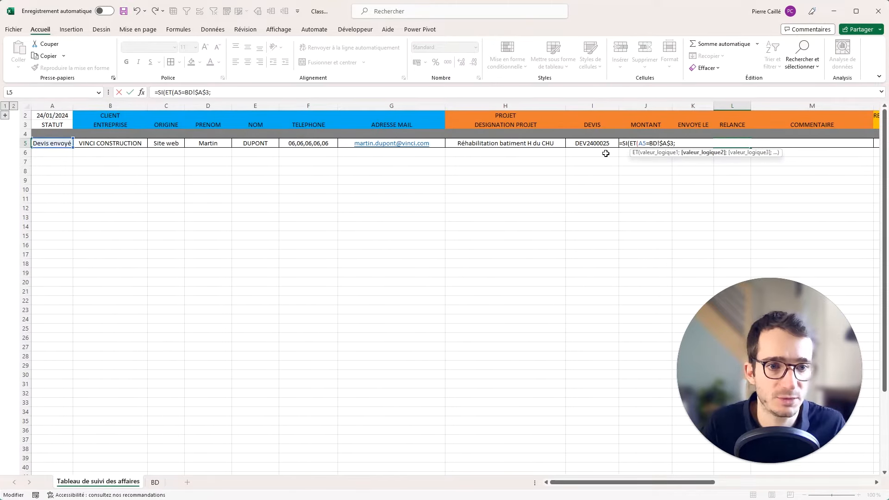
# Complete it with (A2-K5)>10;"A RELANCER";"" and enter the formula.
pyautogui.click(688, 160)
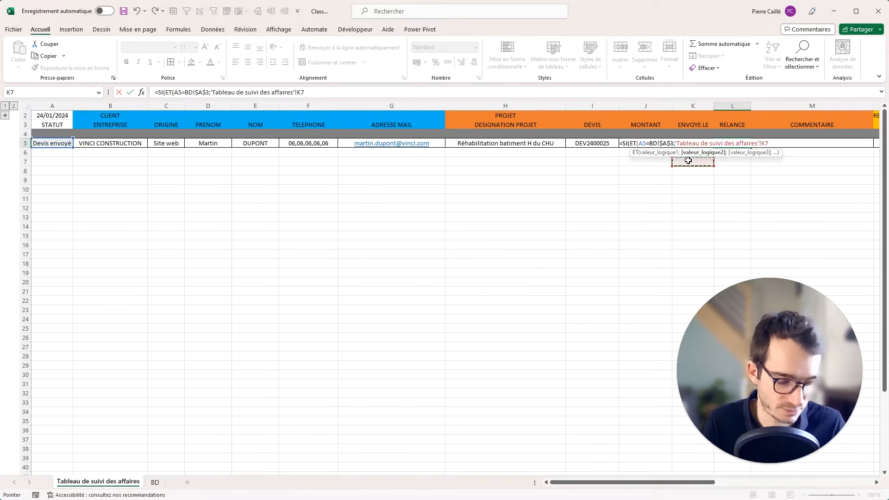
pyautogui.press('BackSpace')
pyautogui.write('5')
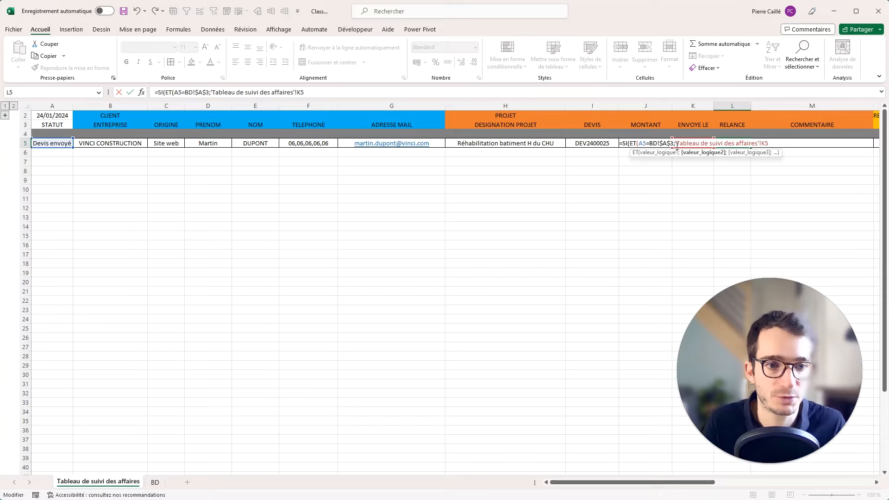
pyautogui.write('(')
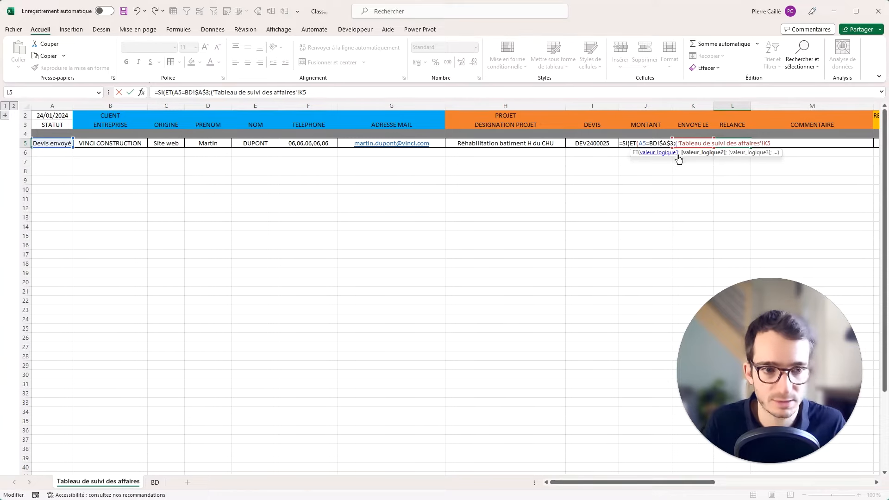
pyautogui.click(62, 118)
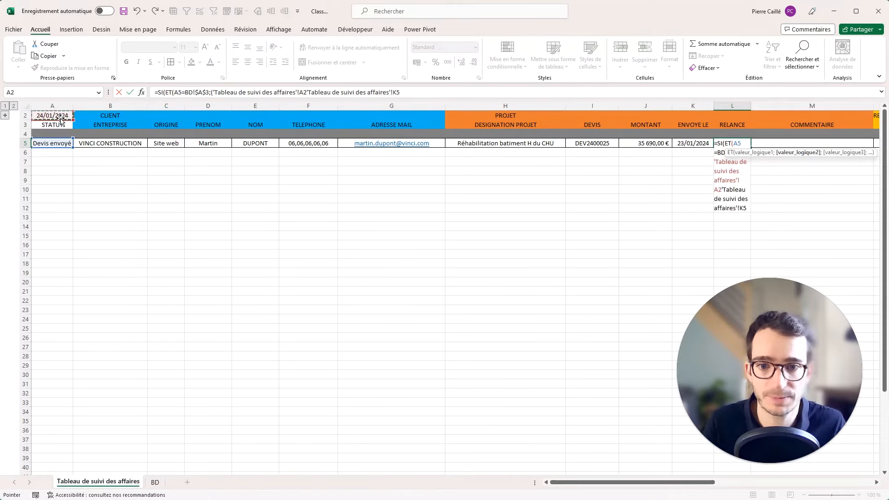
pyautogui.write('-')
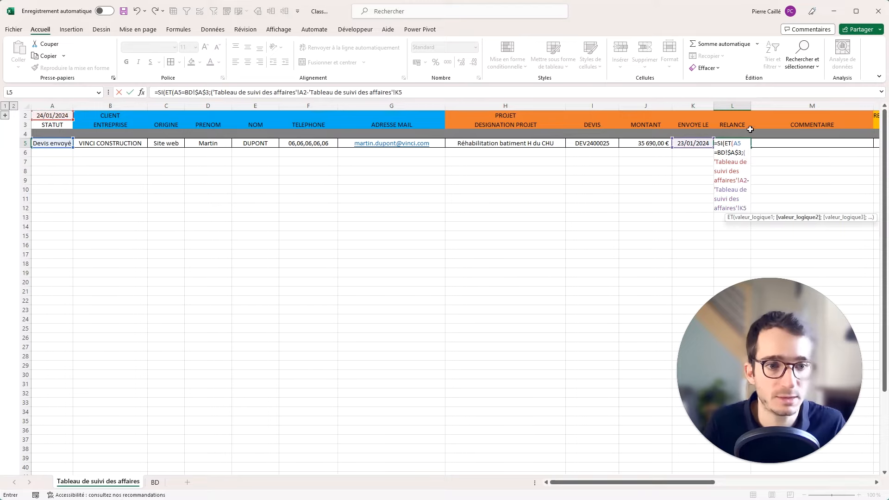
pyautogui.click(417, 95)
pyautogui.write(')>10')
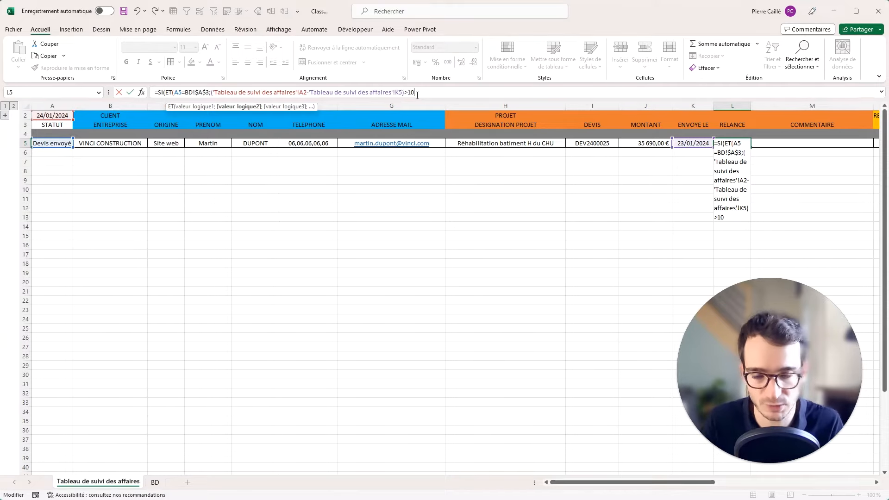
pyautogui.write(')')
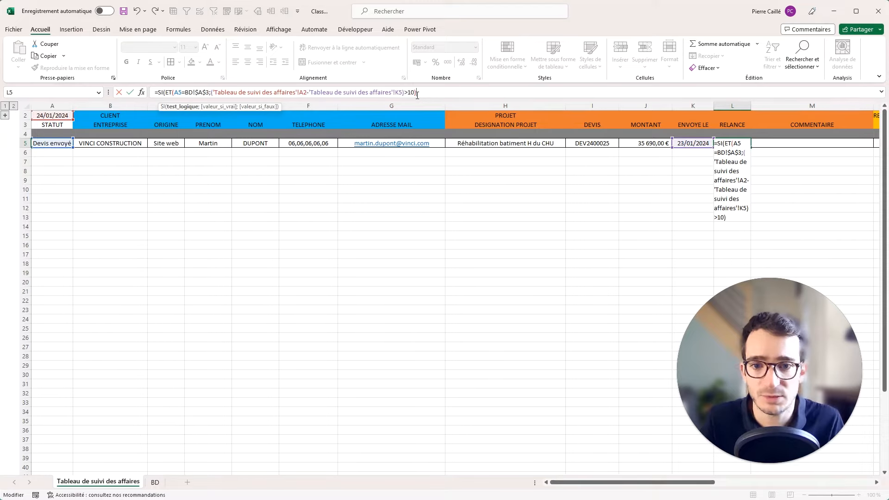
pyautogui.write(';"A')
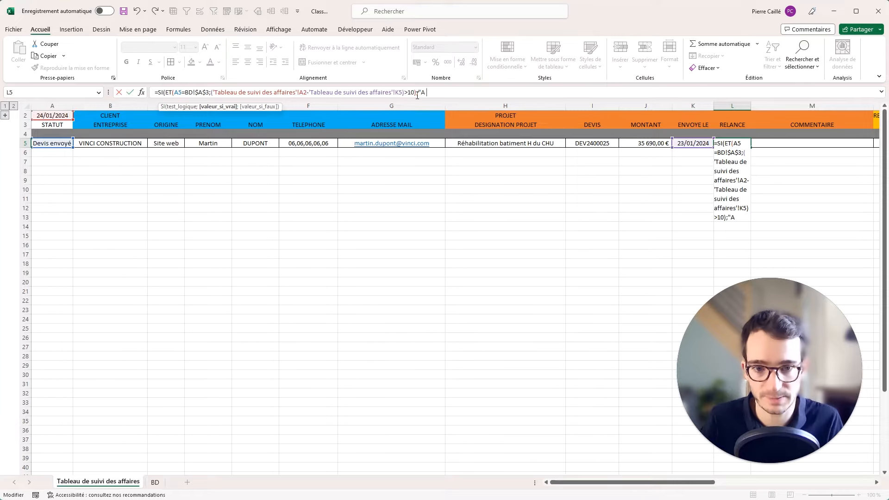
pyautogui.write(' RELANCER";')
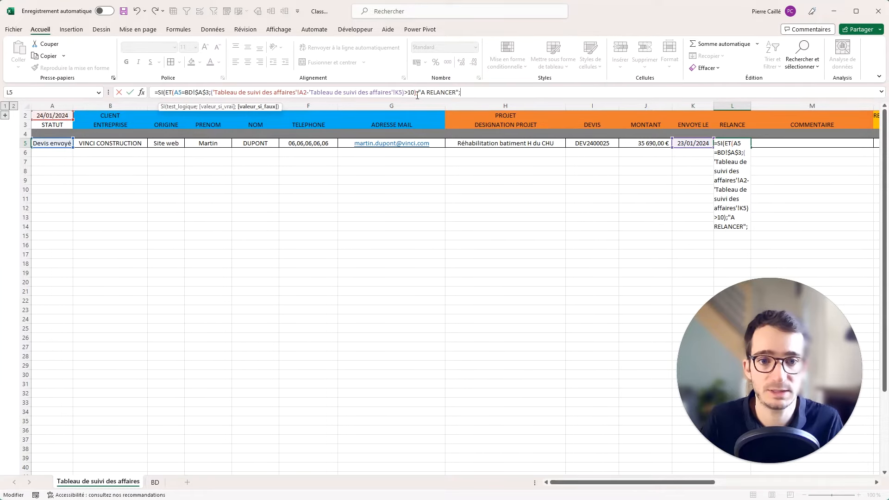
pyautogui.write('"")')
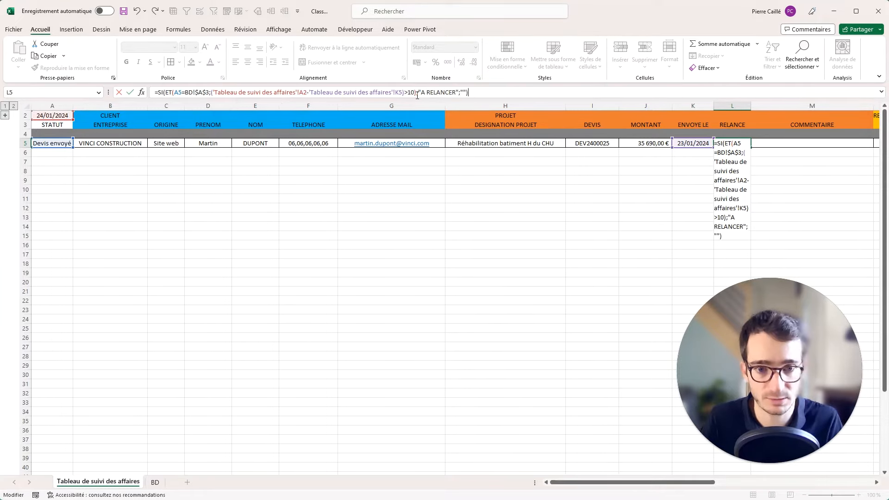
pyautogui.press('Return')
pyautogui.click(729, 143)
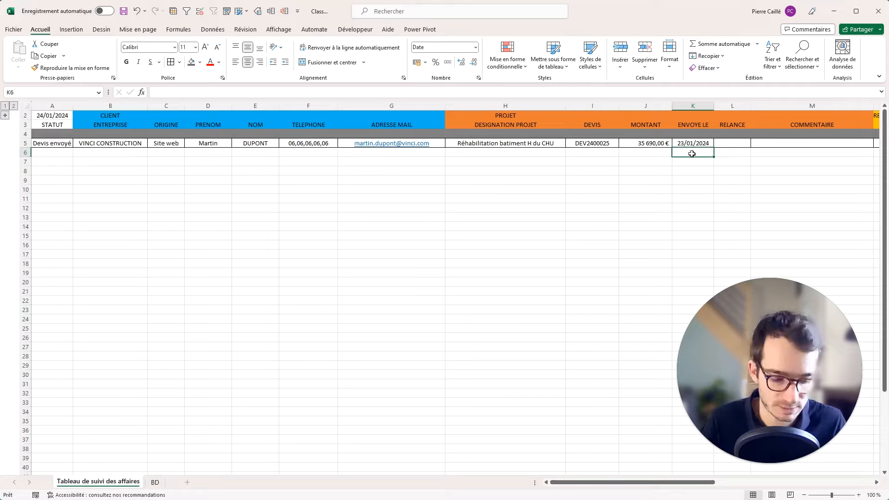
# Add a test day-count formula =A2-K5 in J6, clearing a misplaced copy from K6.
pyautogui.write('=')
pyautogui.click(58, 117)
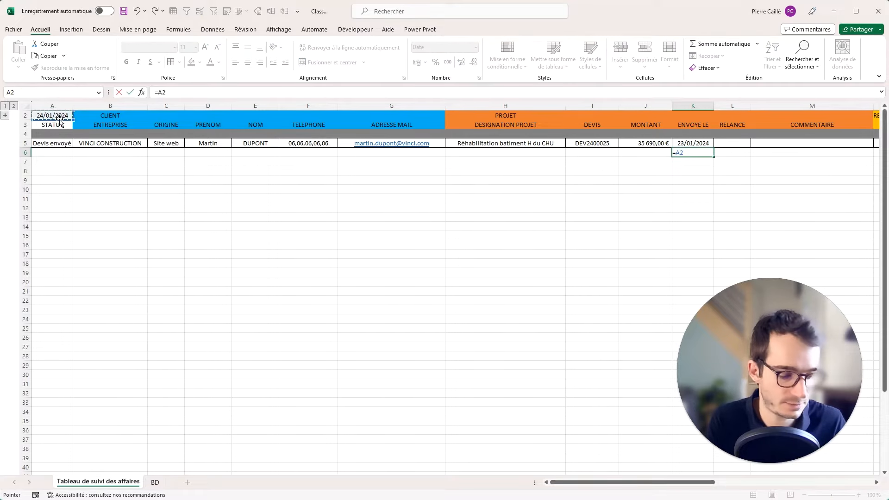
pyautogui.write('-')
pyautogui.click(686, 143)
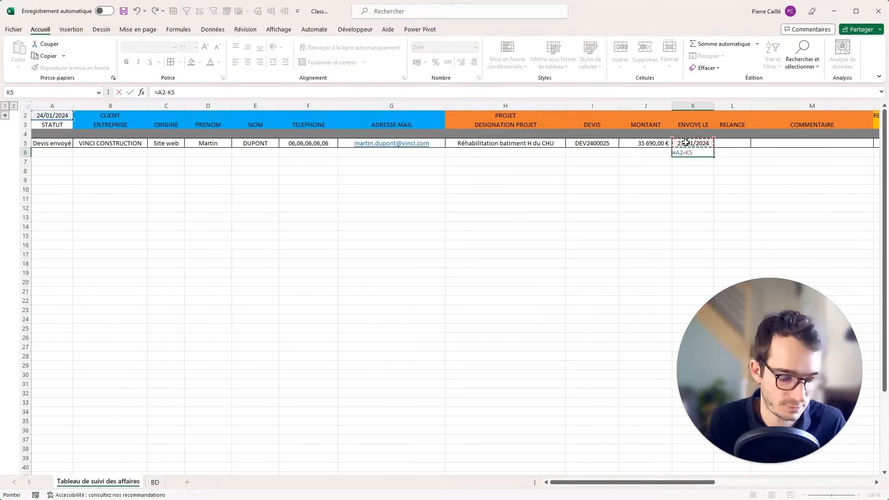
pyautogui.press('Return')
pyautogui.click(699, 153)
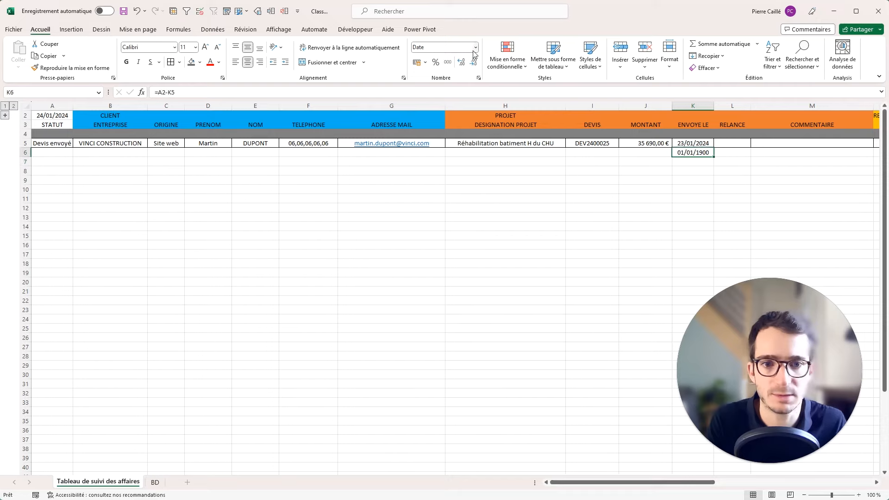
pyautogui.press('Delete')
pyautogui.click(659, 153)
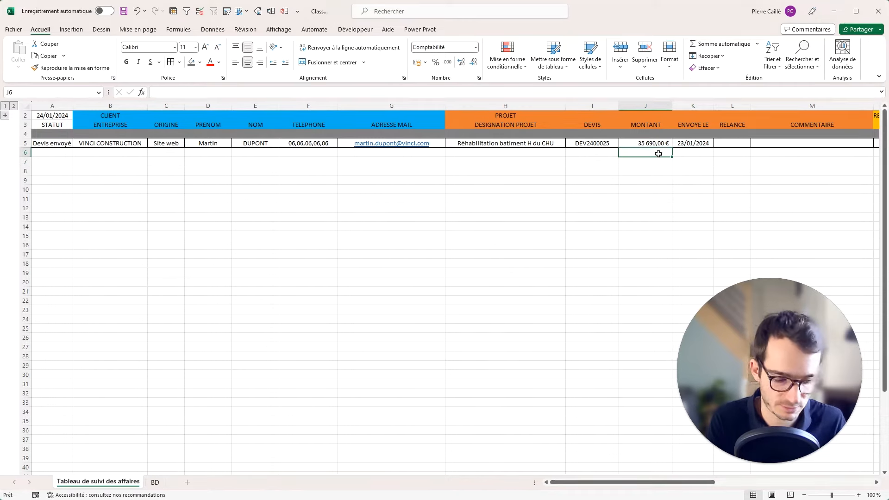
pyautogui.write('=')
pyautogui.click(52, 115)
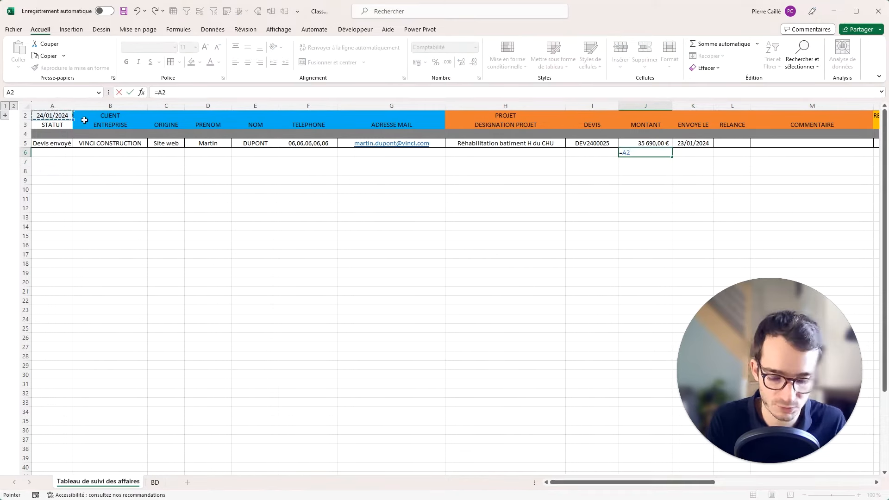
pyautogui.write('-')
pyautogui.click(682, 145)
pyautogui.press('Return')
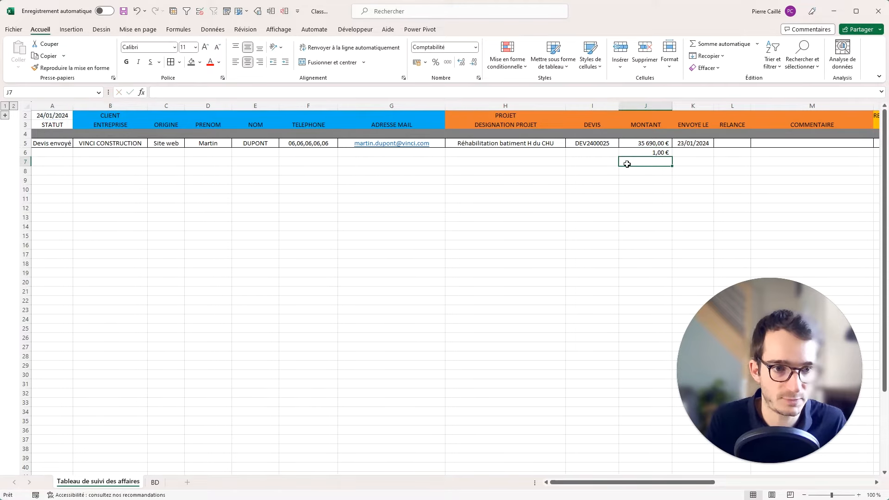
pyautogui.click(653, 155)
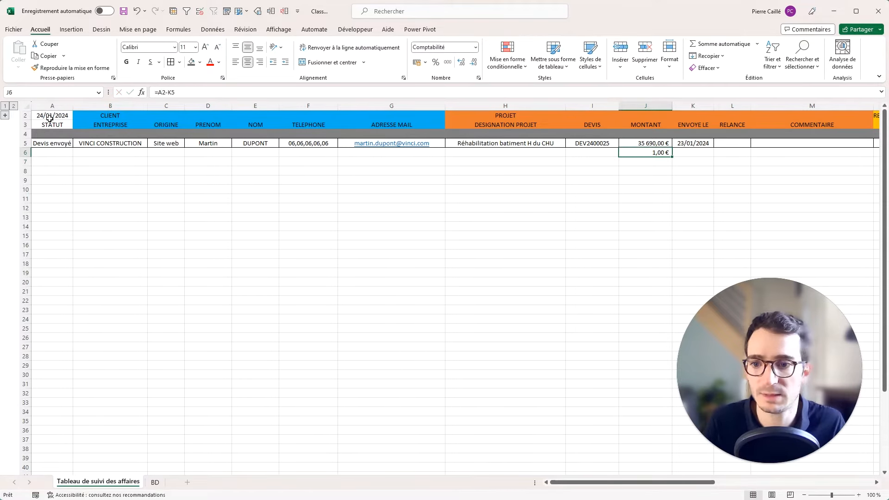
# Change the K5 sent date to 01/01, then to 03/01/2024 using the row-1 calendar.
pyautogui.click(687, 143)
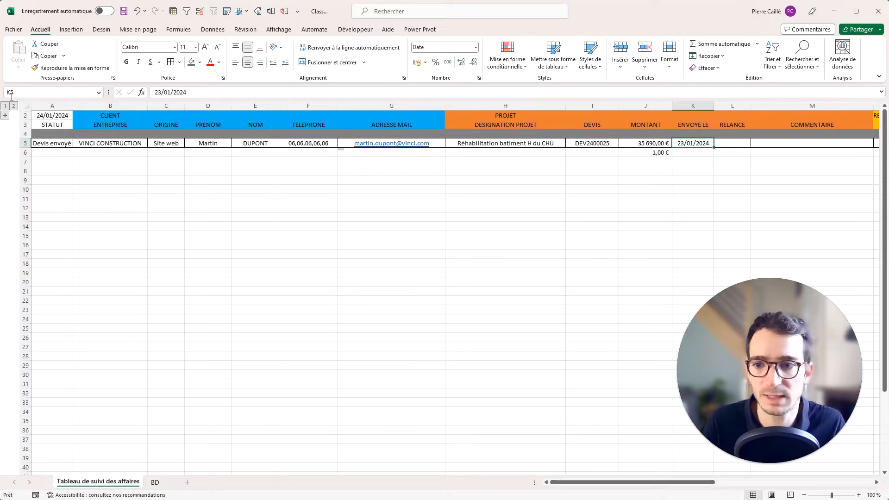
pyautogui.write('01/01')
pyautogui.press('Return')
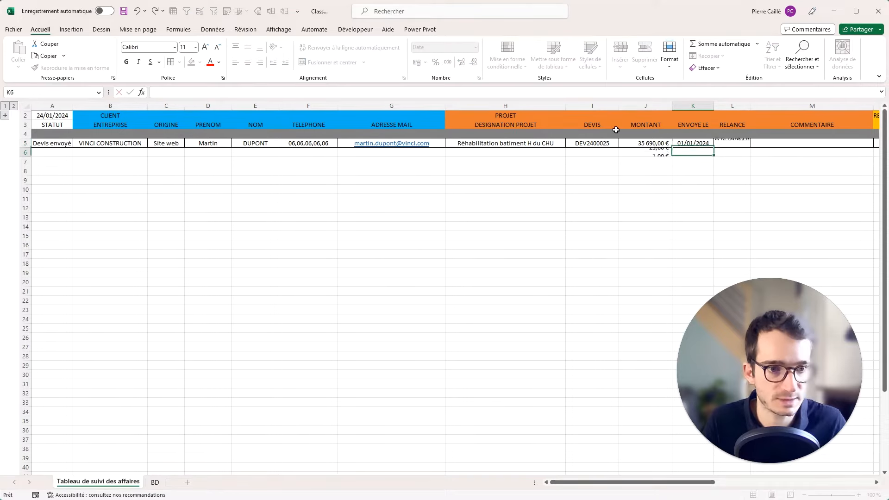
pyautogui.click(707, 142)
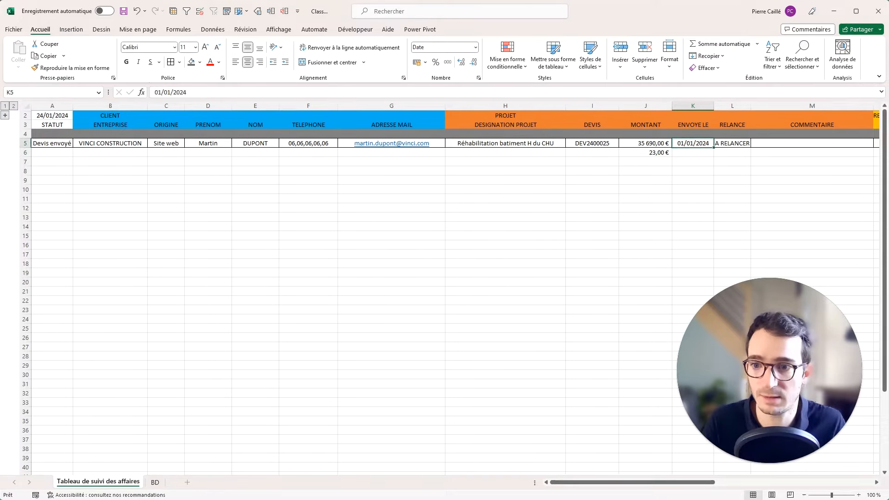
pyautogui.click(6, 115)
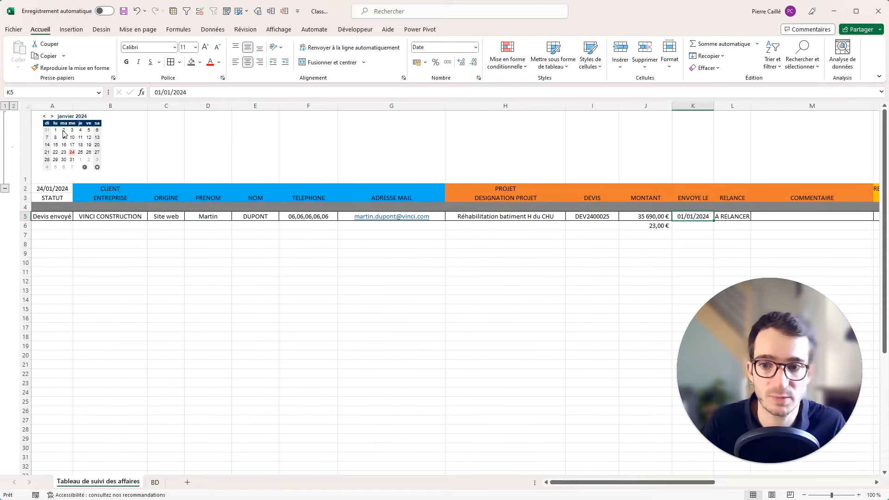
pyautogui.click(64, 132)
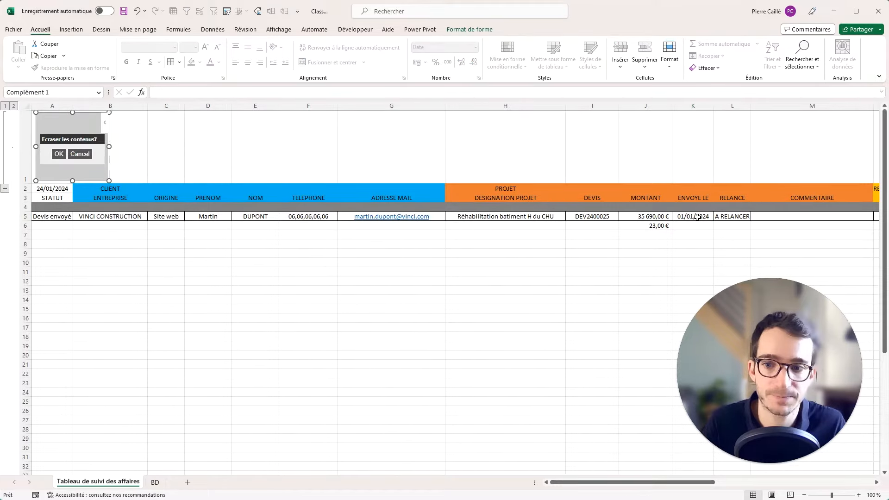
pyautogui.click(59, 154)
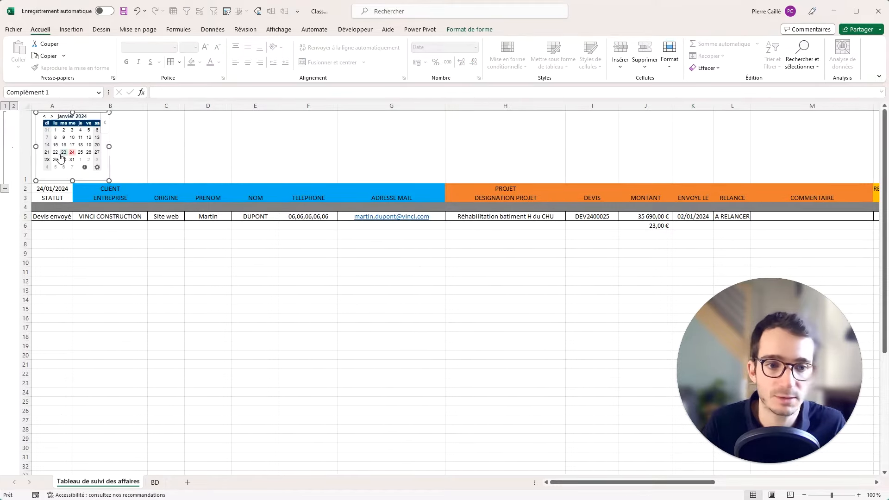
pyautogui.click(696, 215)
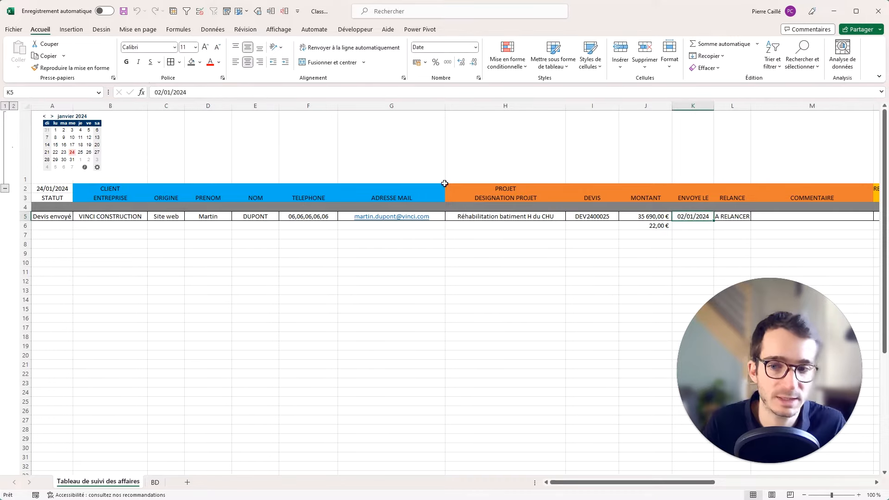
pyautogui.click(69, 135)
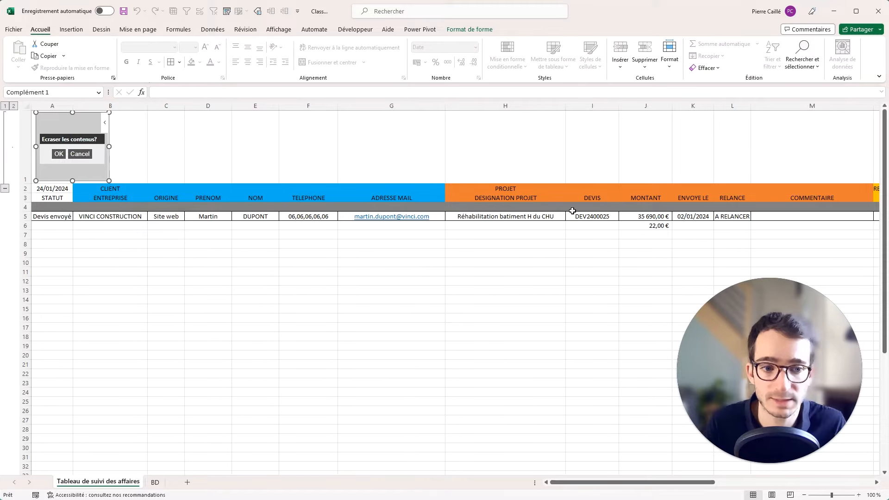
pyautogui.click(59, 154)
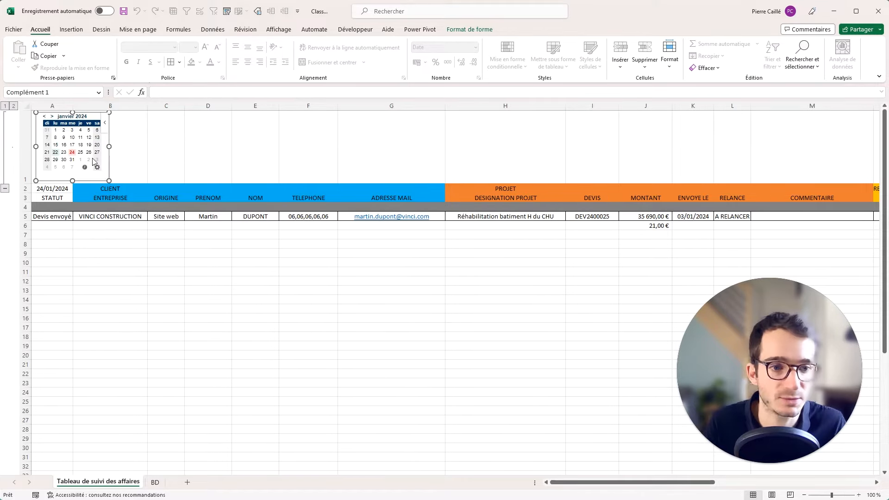
pyautogui.click(694, 227)
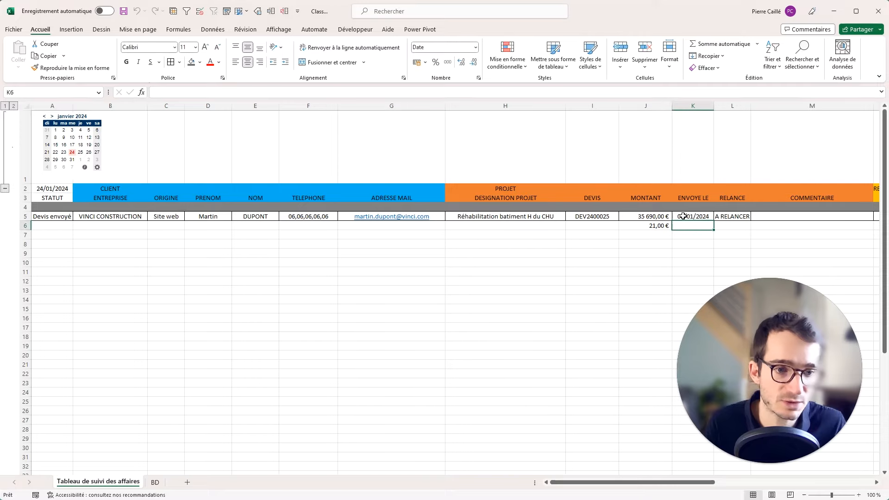
pyautogui.click(649, 224)
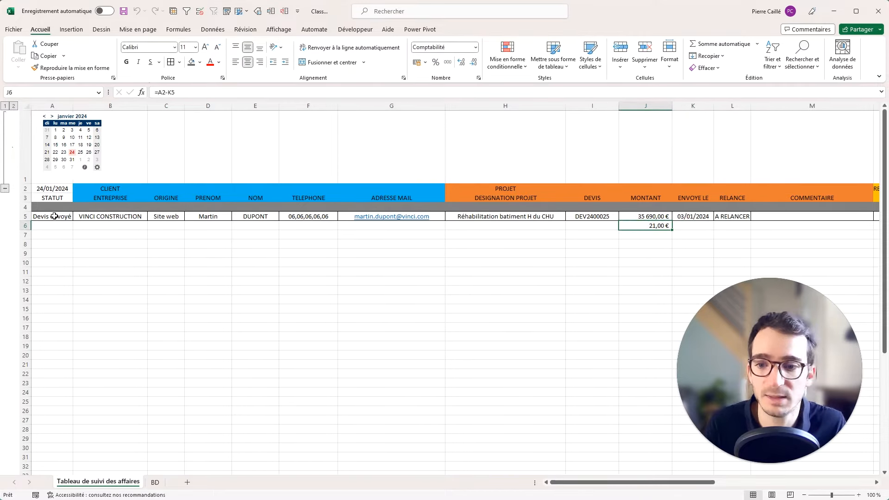
# Set the A5 status to Chiffrage.
pyautogui.click(55, 216)
pyautogui.click(77, 216)
pyautogui.click(46, 225)
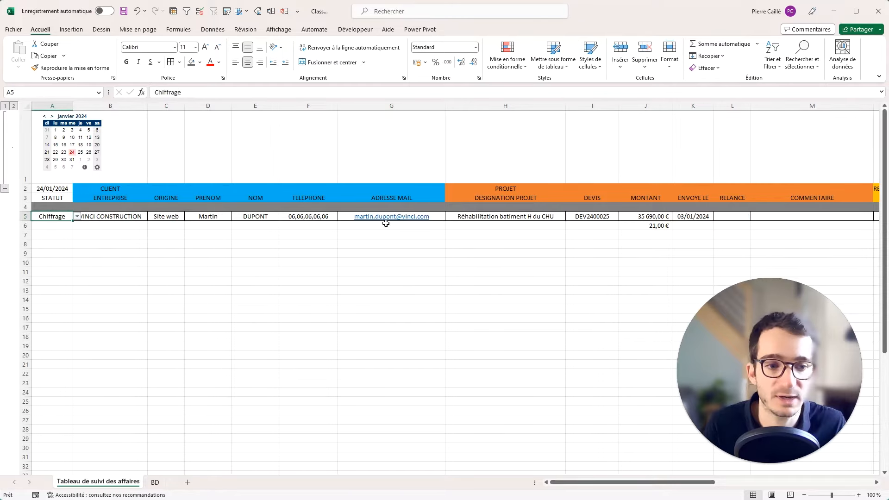
# Switch A5's status to En cours and back to Devis envoyé.
pyautogui.click(77, 217)
pyautogui.click(45, 231)
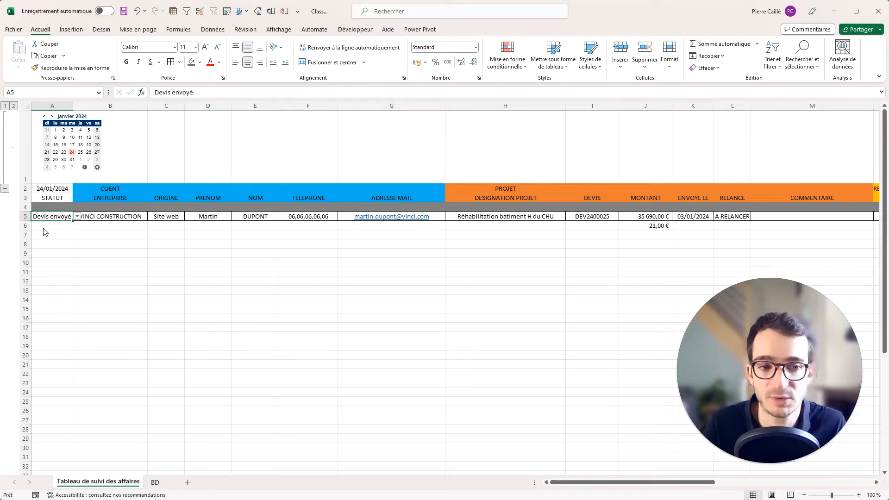
pyautogui.click(77, 217)
pyautogui.click(56, 232)
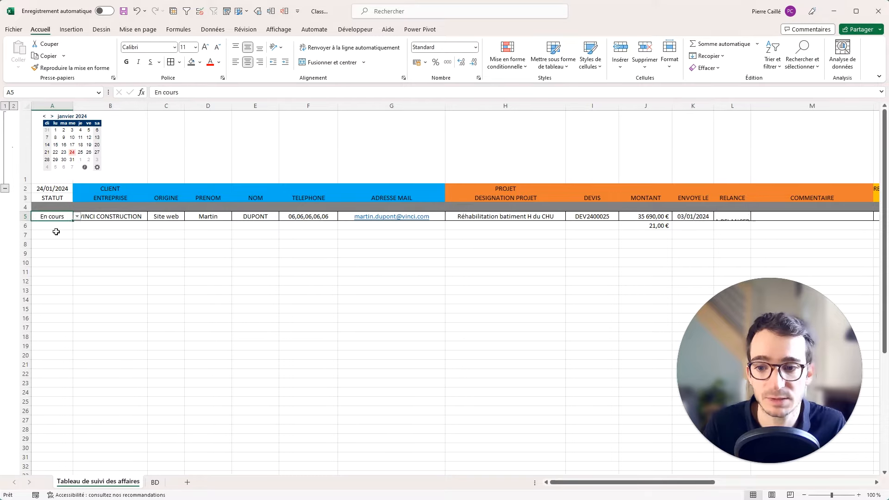
pyautogui.click(77, 216)
pyautogui.click(46, 232)
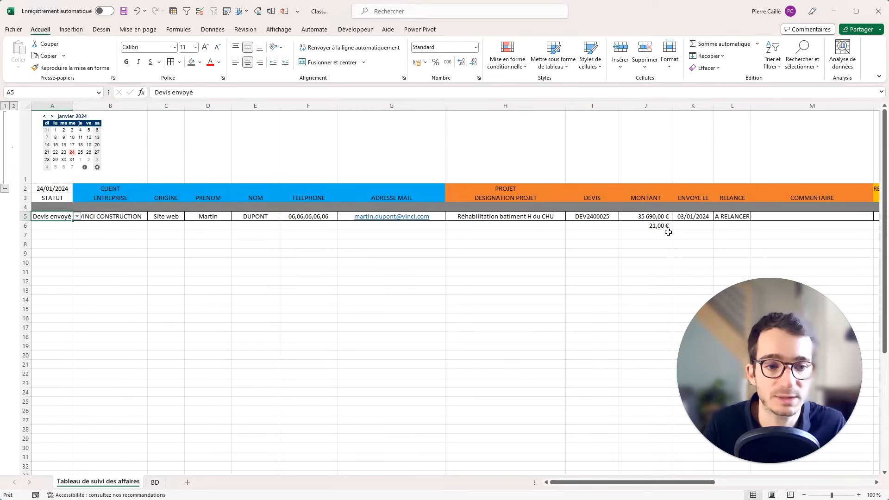
# Delete the J6 test formula, check L5 shows A RELANCER, and collapse row 1.
pyautogui.click(647, 229)
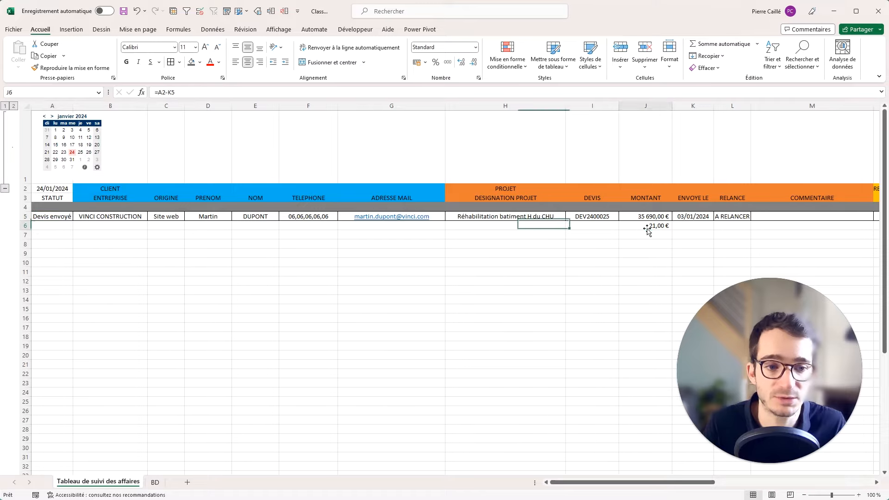
pyautogui.press('Delete')
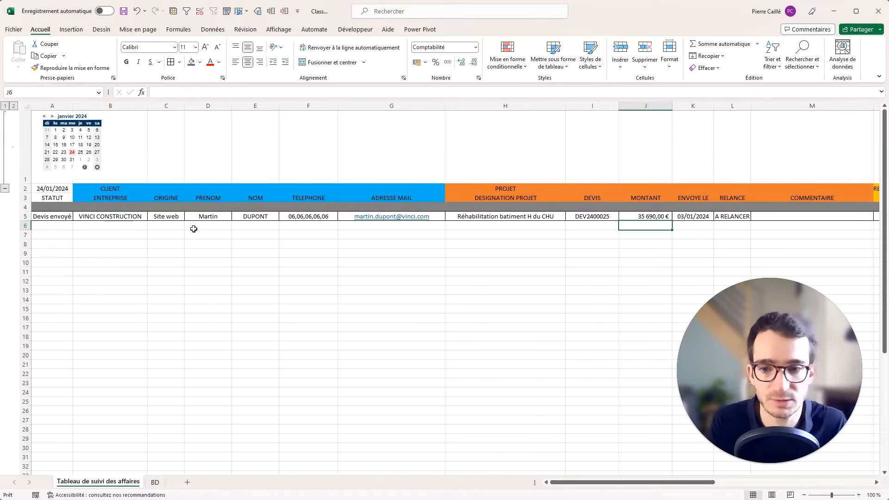
pyautogui.click(45, 224)
pyautogui.click(740, 219)
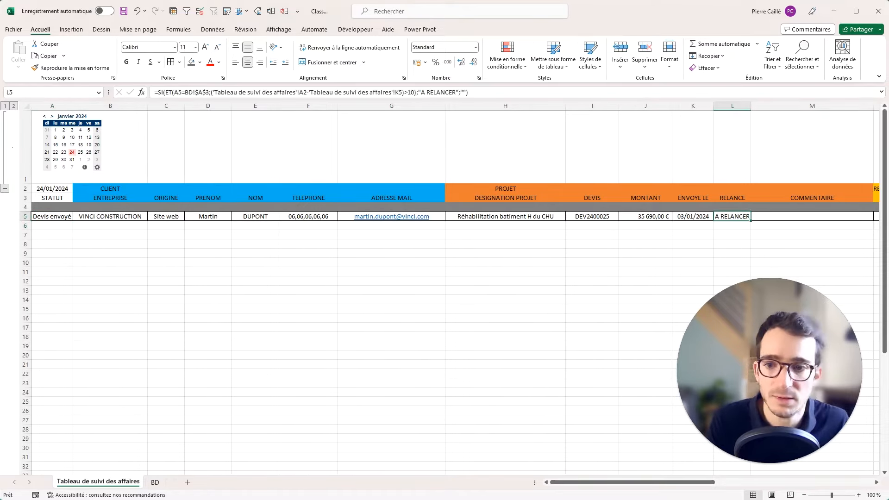
pyautogui.click(4, 189)
pyautogui.click(832, 143)
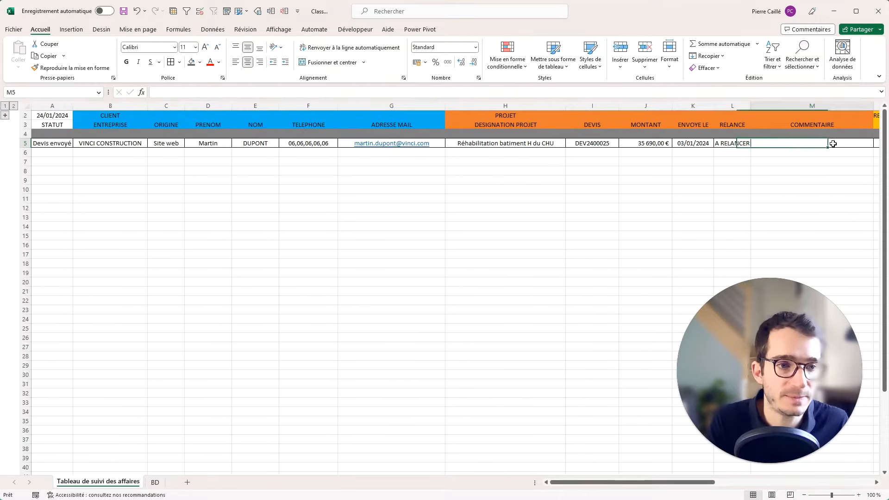
# Enter the comment 'A saisir...' in the COMMENTAIRE cell M5.
pyautogui.press('Right')
pyautogui.click(734, 145)
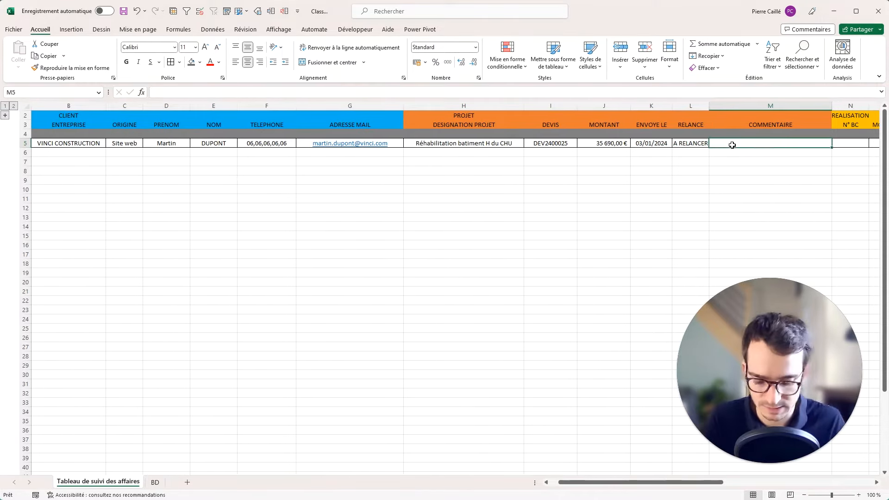
pyautogui.write('A saisir')
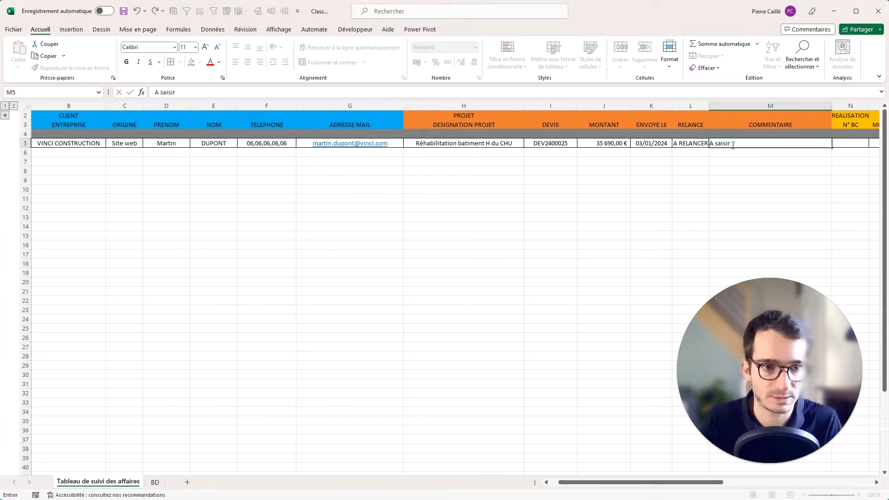
pyautogui.write('...')
pyautogui.press('Right')
pyautogui.press('Right')
pyautogui.press('Right')
pyautogui.press('Right')
pyautogui.press('Right')
pyautogui.press('Right')
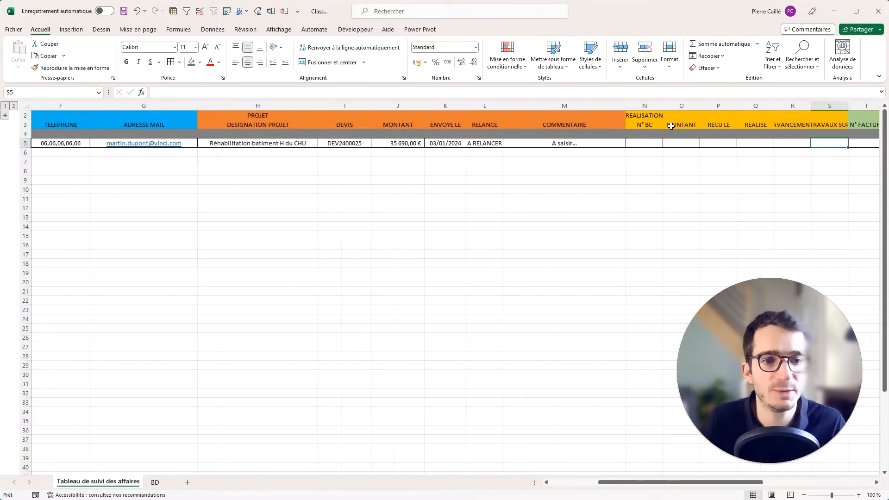
# Widen column N and enter the purchase-order number in N5.
pyautogui.moveTo(664, 110); pyautogui.dragTo(684, 110)
pyautogui.click(655, 143)
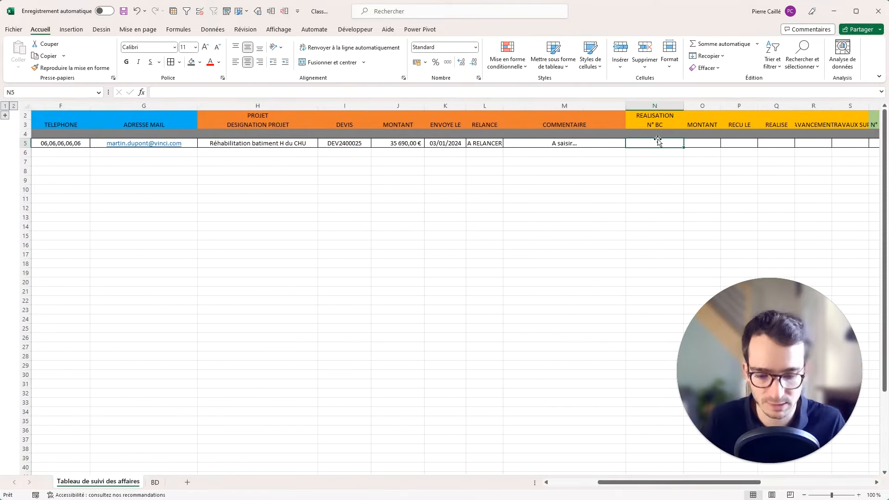
pyautogui.write('BC2653291')
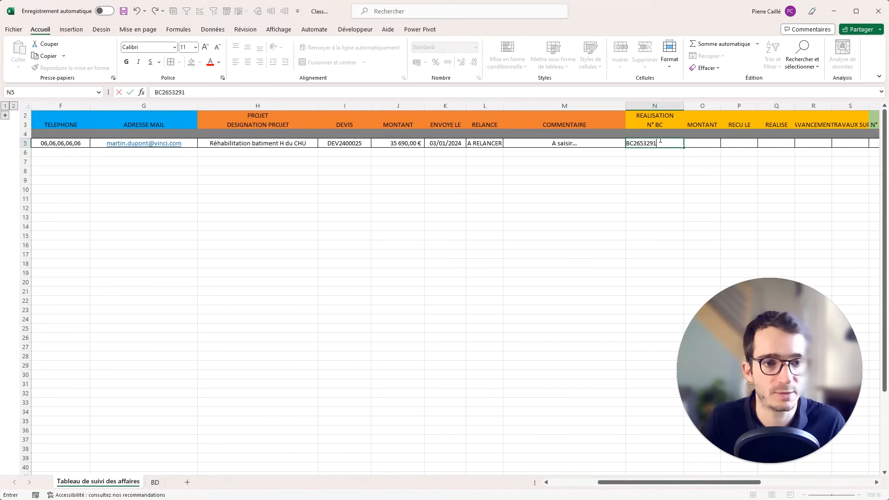
pyautogui.press('Tab')
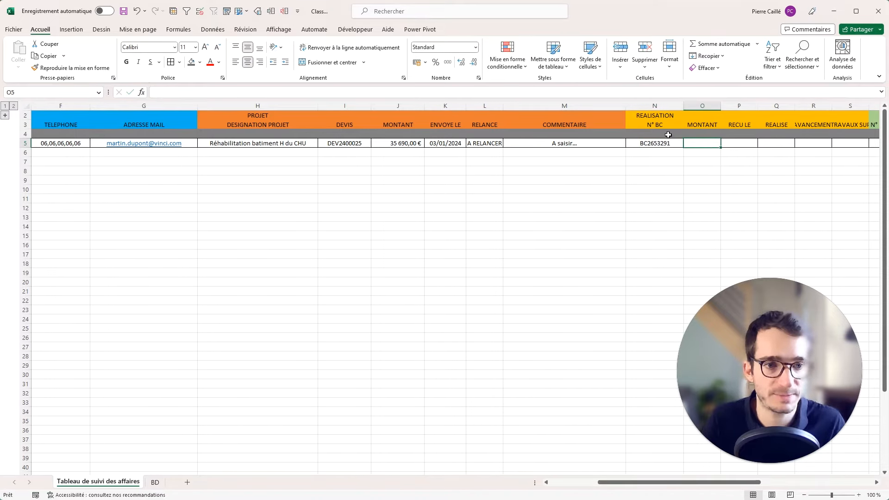
pyautogui.click(703, 106)
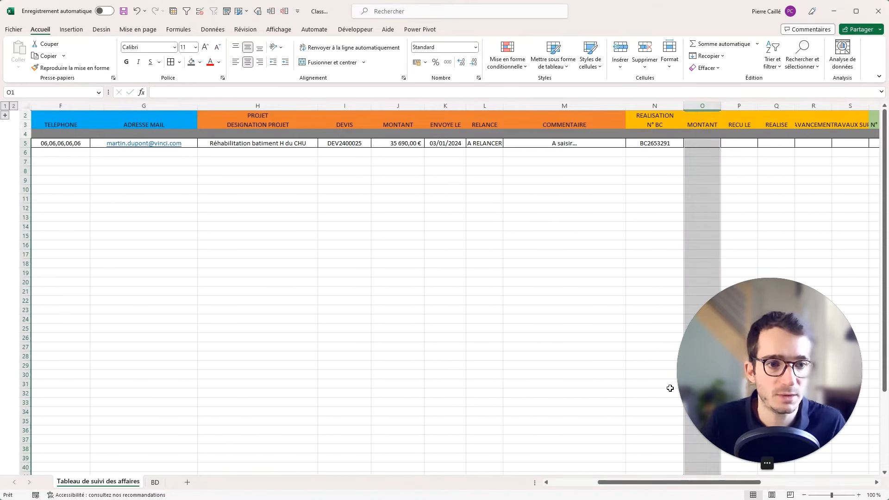
# Select the data rows of amount columns O, Q, U, X and AA.
pyautogui.moveTo(708, 483); pyautogui.dragTo(804, 484)
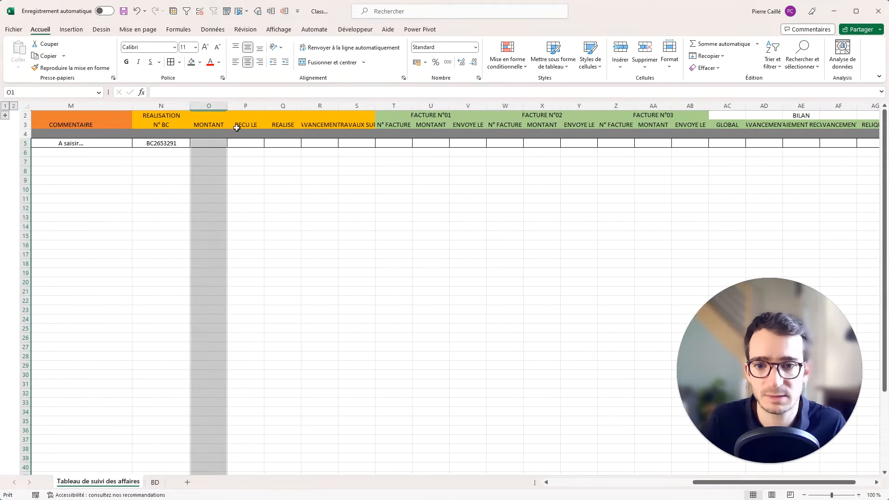
pyautogui.click(290, 108)
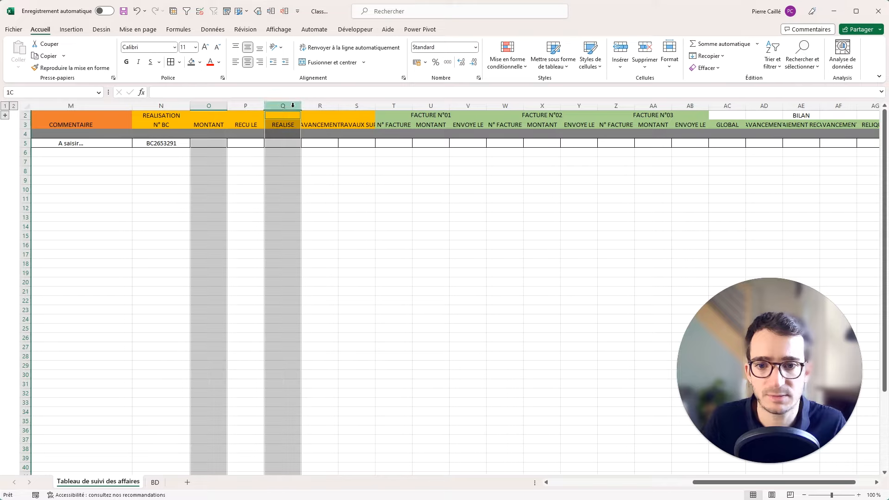
pyautogui.click(294, 142)
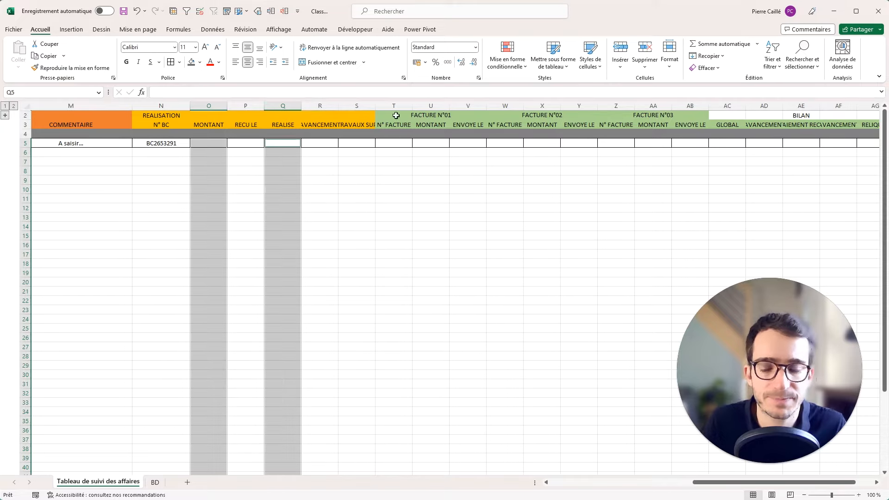
pyautogui.click(432, 106)
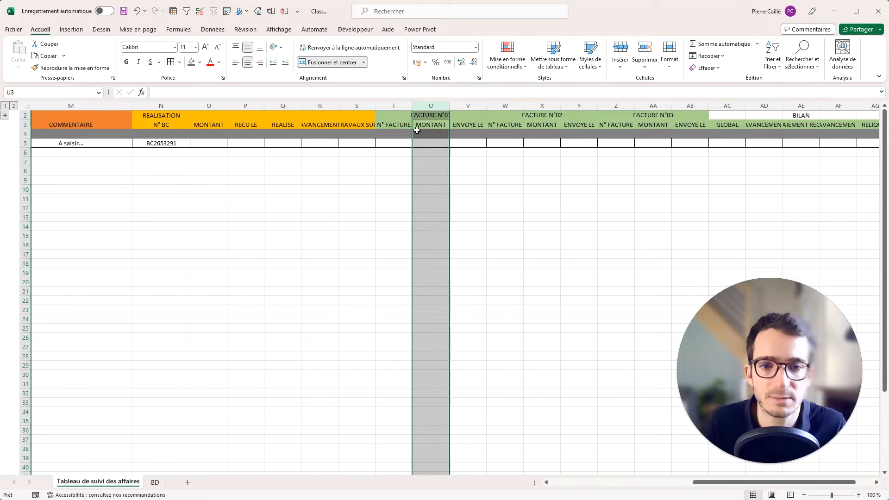
pyautogui.moveTo(431, 136); pyautogui.dragTo(434, 115)
pyautogui.keyDown('ctrl'); pyautogui.click(215, 107); pyautogui.keyUp('ctrl')
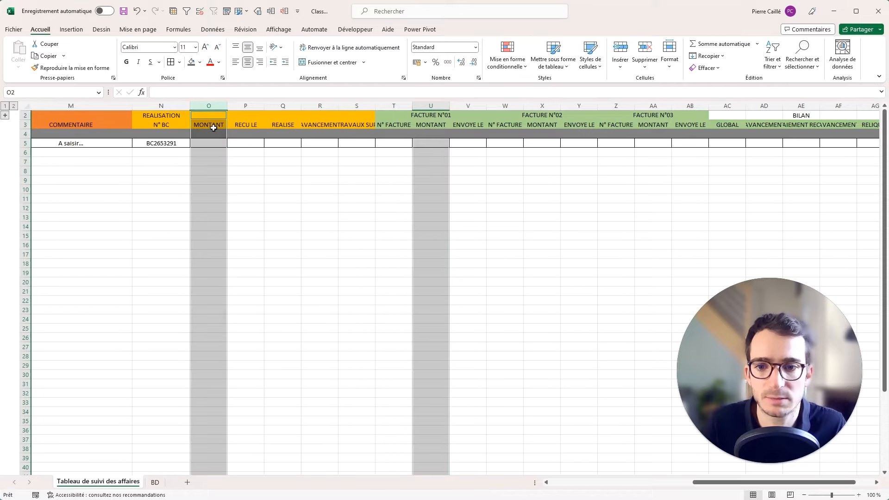
pyautogui.moveTo(214, 133); pyautogui.dragTo(215, 115)
pyautogui.keyDown('ctrl'); pyautogui.click(292, 106); pyautogui.keyUp('ctrl')
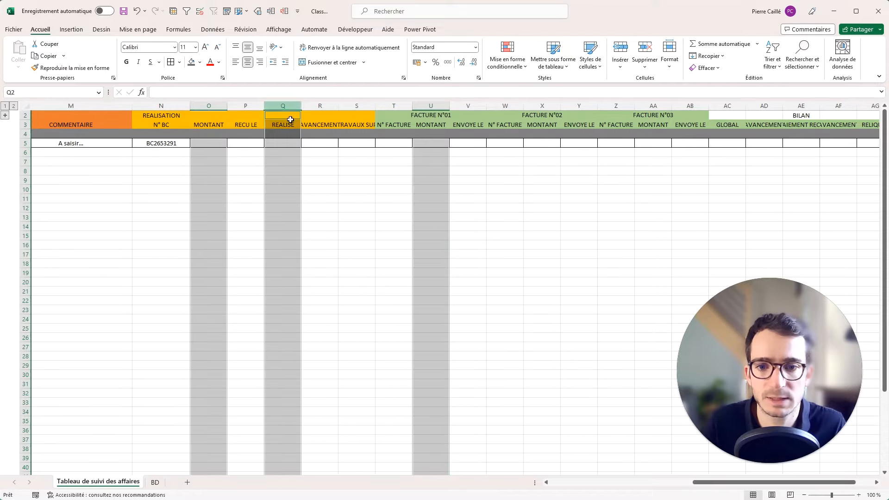
pyautogui.moveTo(288, 135); pyautogui.dragTo(290, 116)
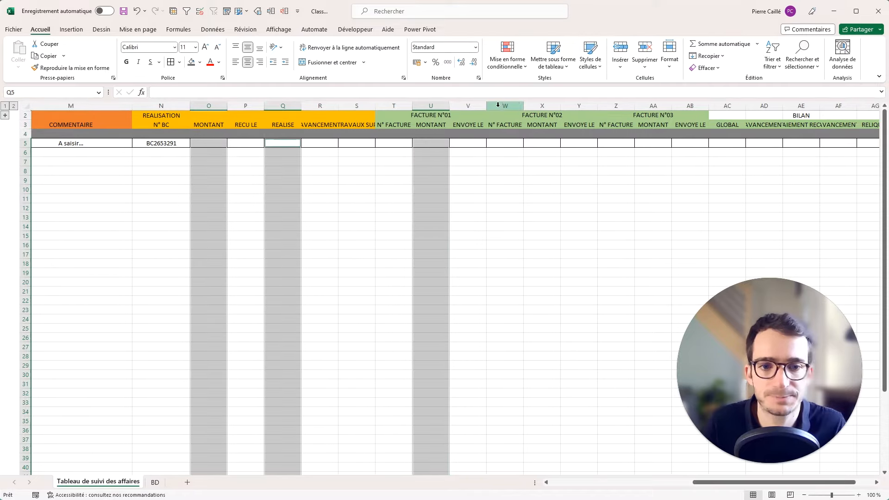
pyautogui.keyDown('ctrl'); pyautogui.click(538, 106); pyautogui.keyUp('ctrl')
pyautogui.moveTo(542, 135); pyautogui.dragTo(574, 110)
pyautogui.keyDown('ctrl'); pyautogui.click(646, 106); pyautogui.keyUp('ctrl')
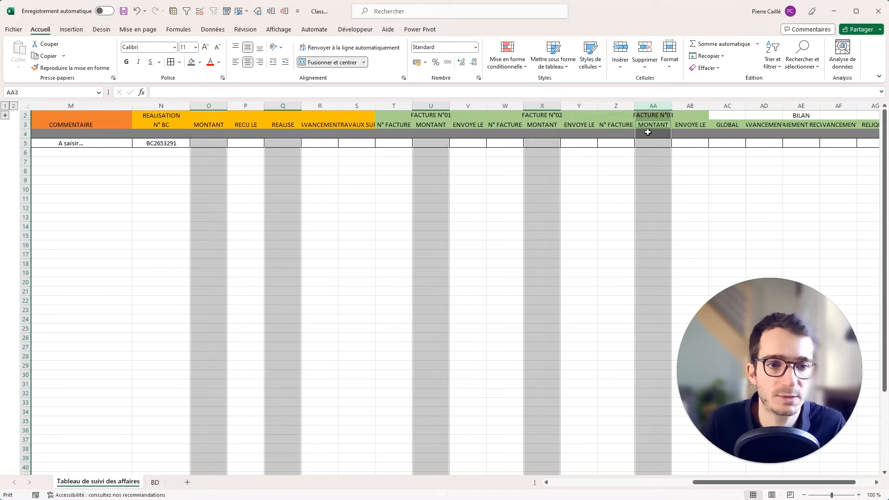
pyautogui.moveTo(649, 134); pyautogui.dragTo(616, 114)
# Add columns AC, AE, AG, AH and AI to the selection.
pyautogui.moveTo(734, 486); pyautogui.dragTo(749, 486)
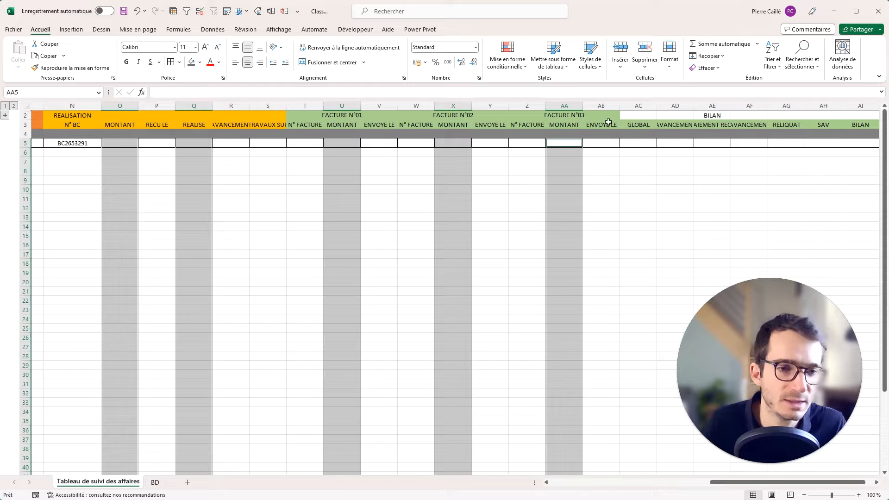
pyautogui.click(861, 105)
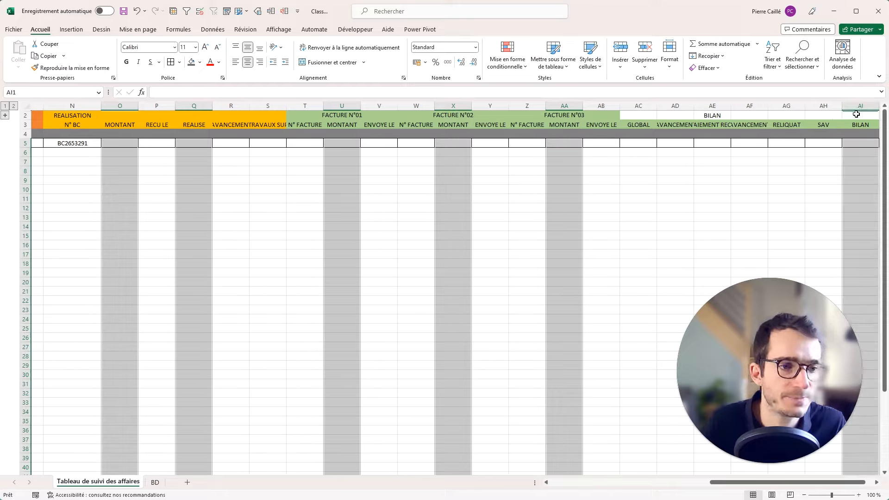
pyautogui.keyDown('ctrl'); pyautogui.click(822, 106); pyautogui.keyUp('ctrl')
pyautogui.moveTo(824, 136); pyautogui.dragTo(821, 114)
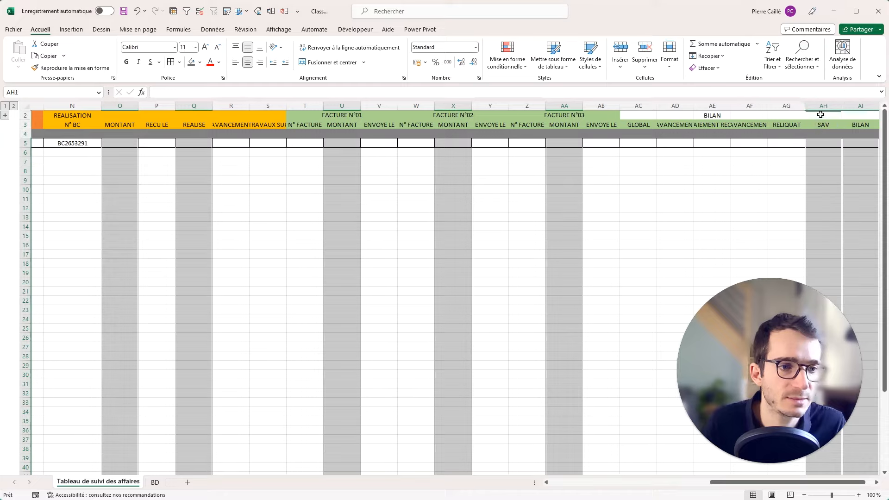
pyautogui.keyDown('ctrl'); pyautogui.click(783, 104); pyautogui.keyUp('ctrl')
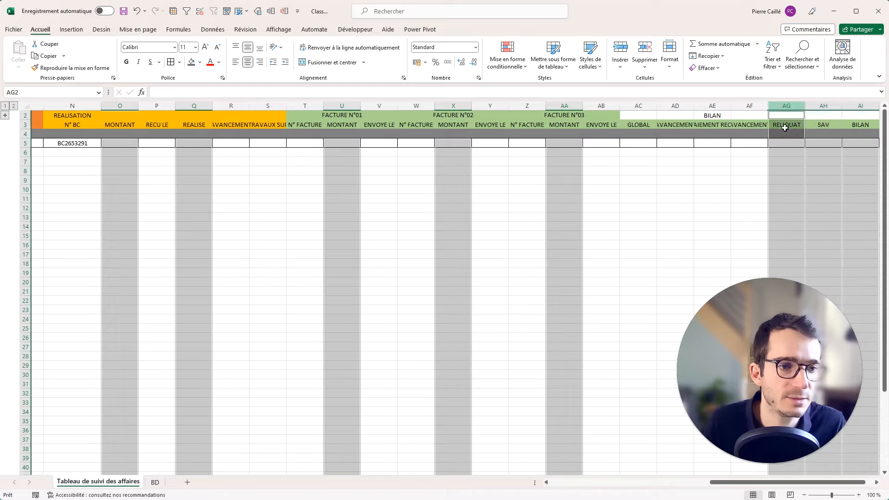
pyautogui.keyDown('ctrl'); pyautogui.click(707, 105); pyautogui.keyUp('ctrl')
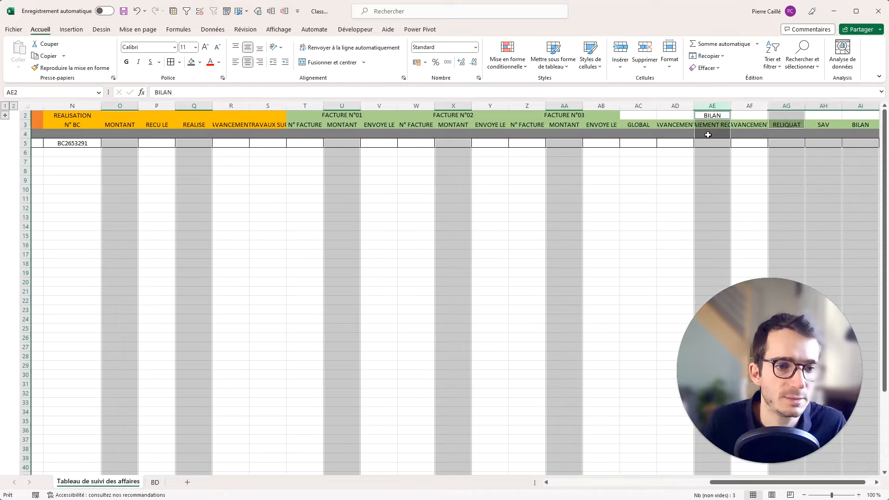
pyautogui.moveTo(708, 135); pyautogui.dragTo(708, 114)
pyautogui.keyDown('ctrl'); pyautogui.click(633, 106); pyautogui.keyUp('ctrl')
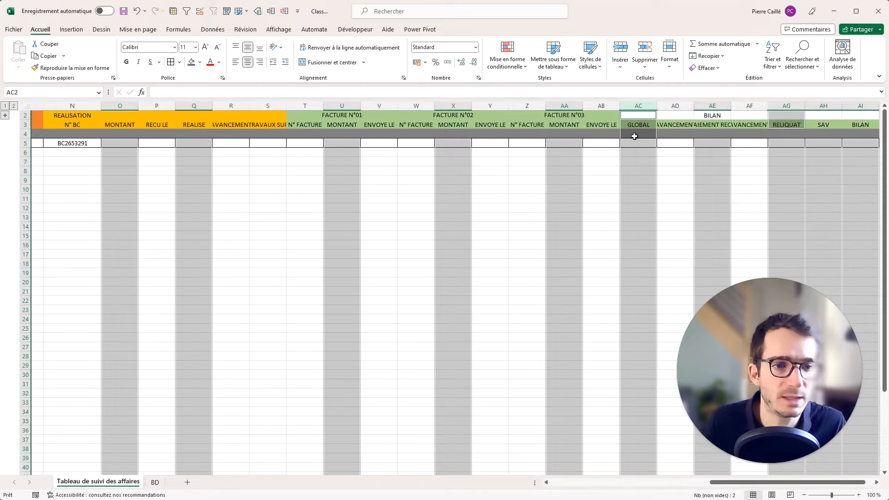
# Apply the Comptabilité number format to the selected amount columns.
pyautogui.click(417, 62)
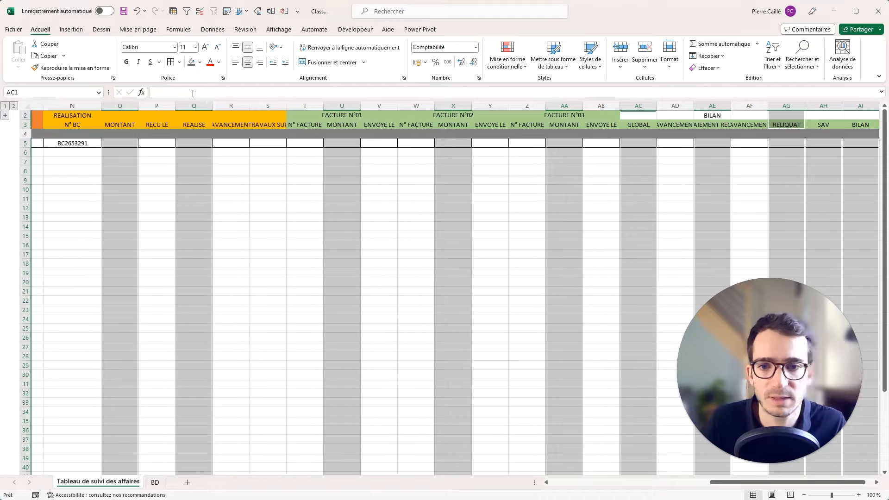
pyautogui.click(237, 171)
pyautogui.click(118, 144)
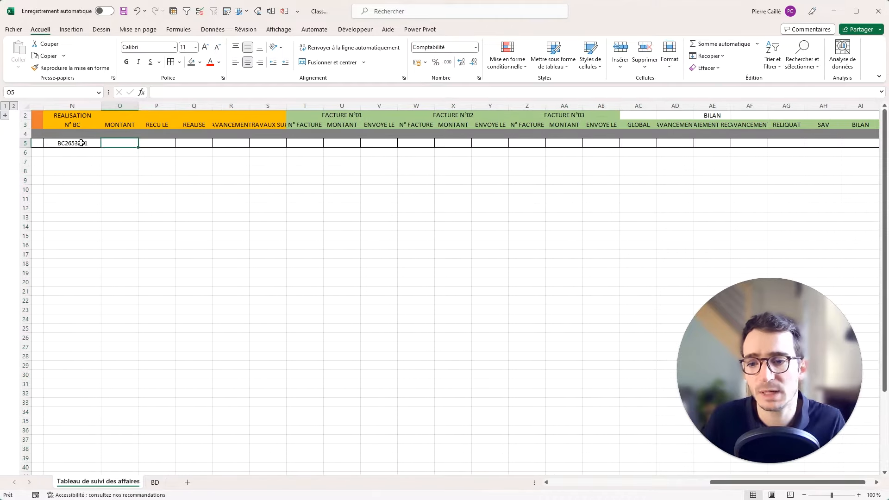
pyautogui.moveTo(76, 143); pyautogui.dragTo(110, 143)
pyautogui.hscroll(-5, 304, 157)
pyautogui.click(304, 157)
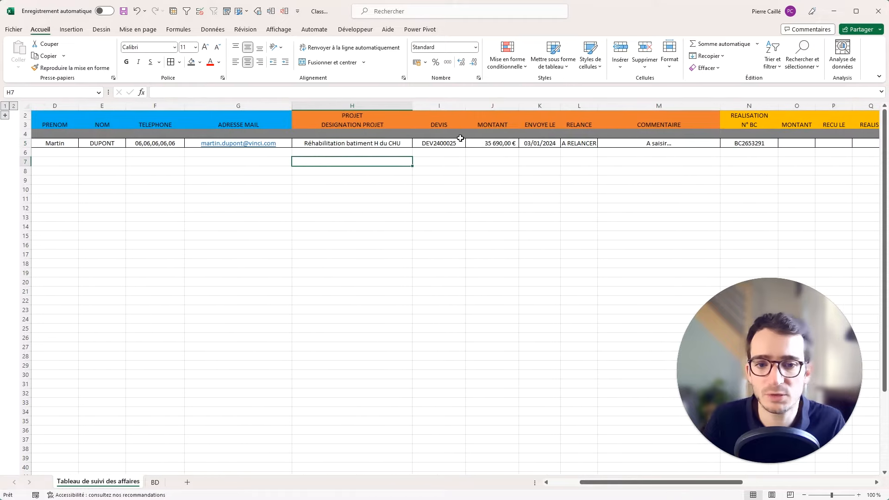
pyautogui.click(484, 135)
# Enter the order amount in O5, widen column O to display it, and expand row 1.
pyautogui.click(805, 144)
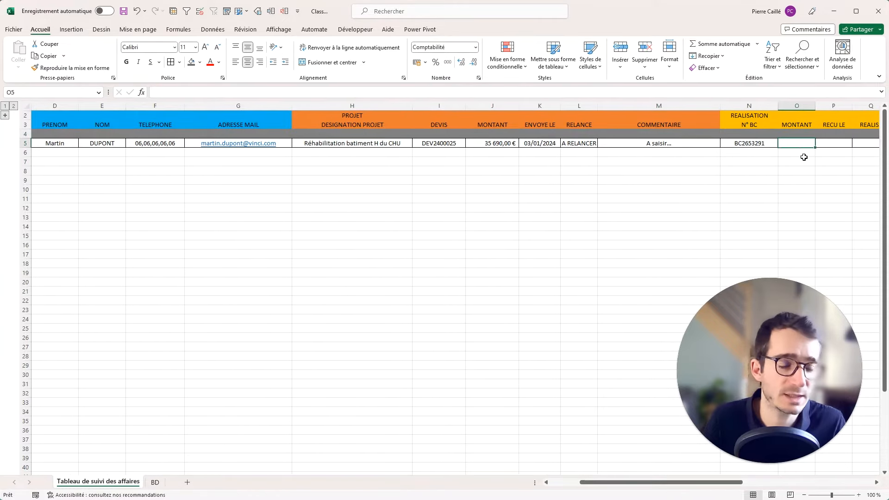
pyautogui.write('25')
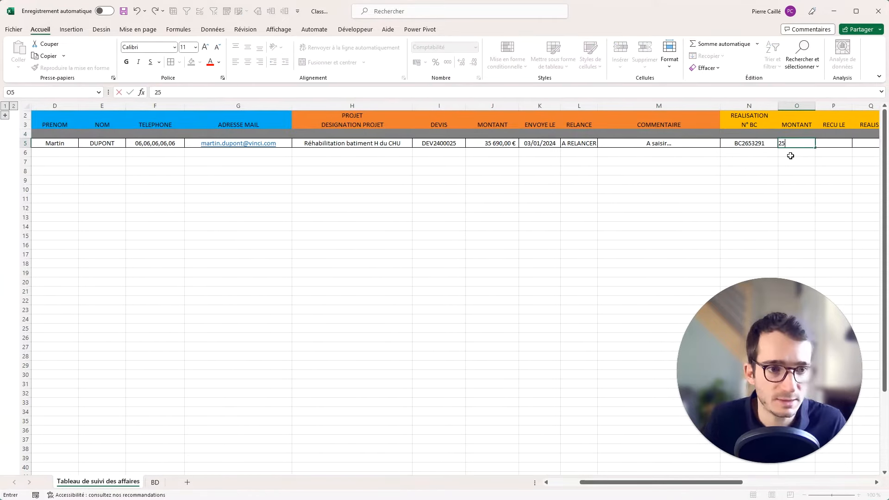
pyautogui.press('Escape')
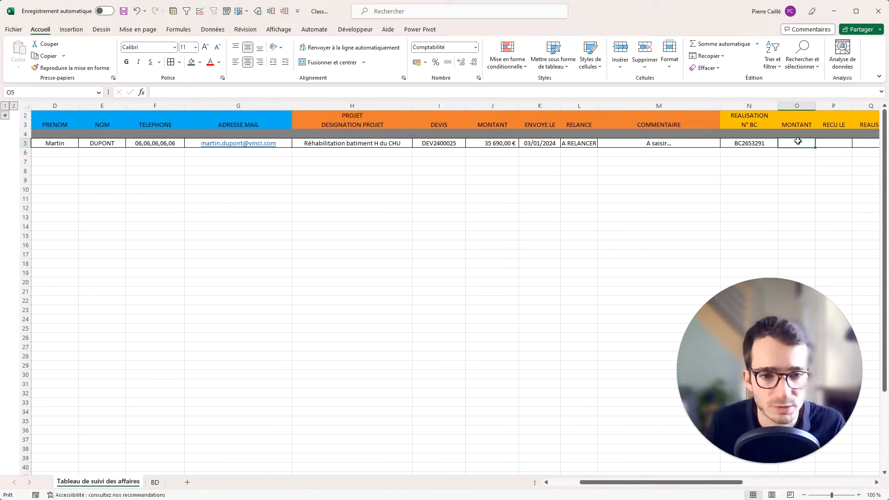
pyautogui.write('25000')
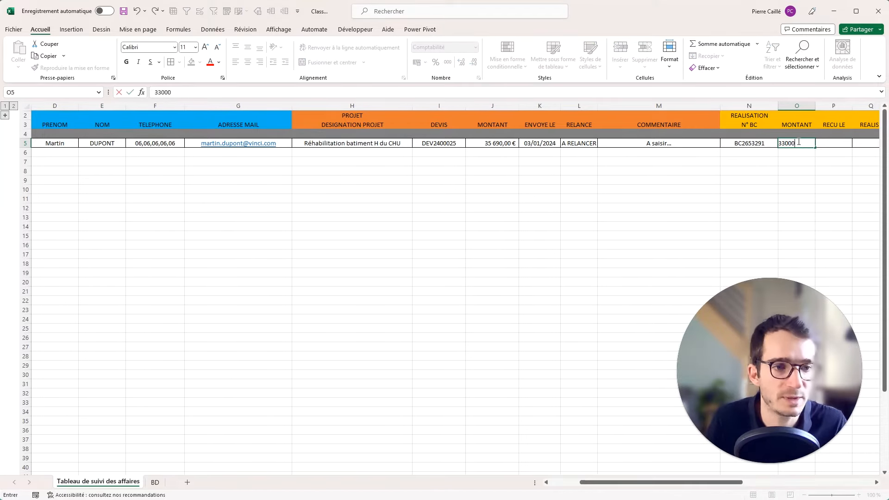
pyautogui.press('Tab')
pyautogui.moveTo(815, 106); pyautogui.dragTo(832, 106)
pyautogui.press('Right')
pyautogui.press('Right')
pyautogui.press('Right')
pyautogui.press('Right')
pyautogui.press('Right')
pyautogui.press('Right')
pyautogui.press('Right')
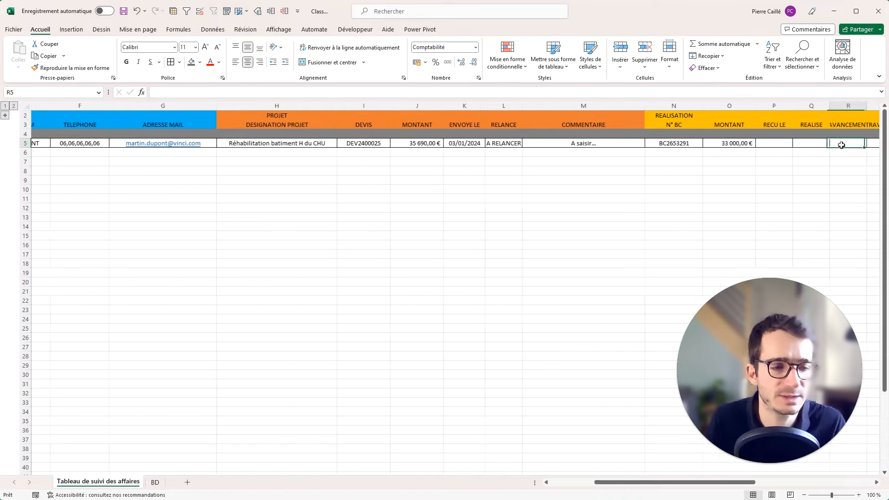
pyautogui.click(587, 143)
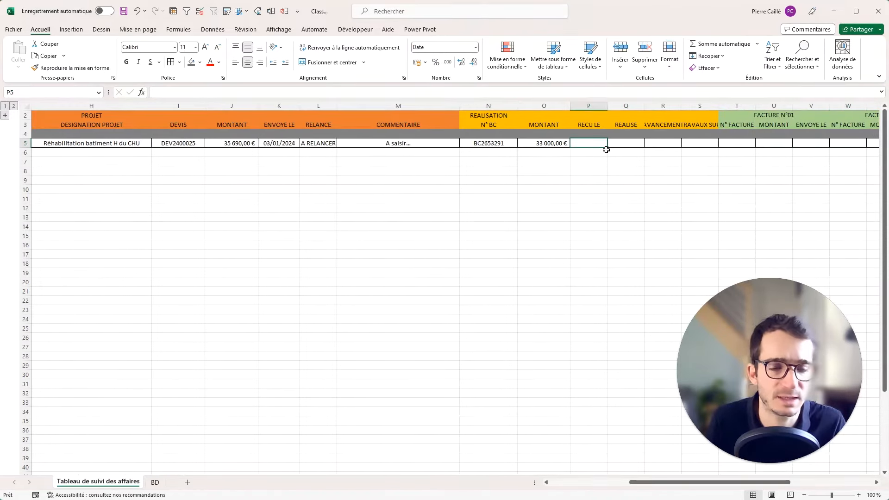
pyautogui.click(6, 116)
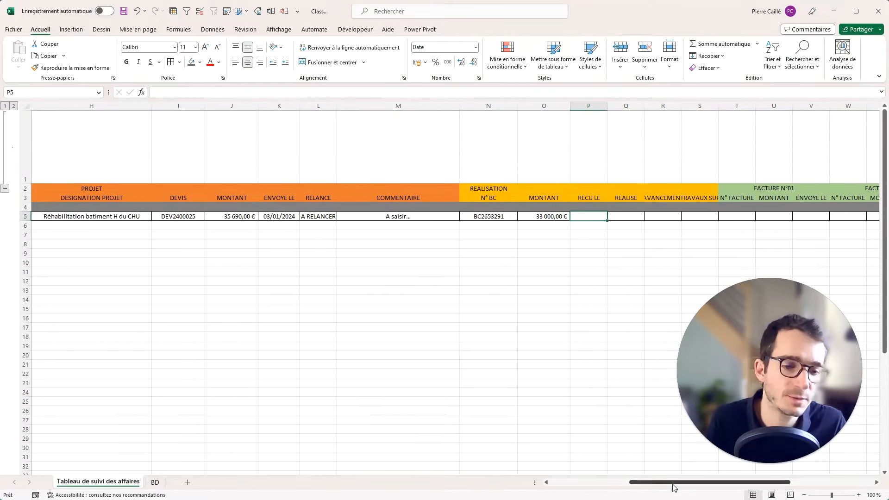
# Select and dismiss the calendar add-in, scrolling back to the REALISE column area.
pyautogui.moveTo(675, 482); pyautogui.dragTo(595, 483)
pyautogui.click(77, 153)
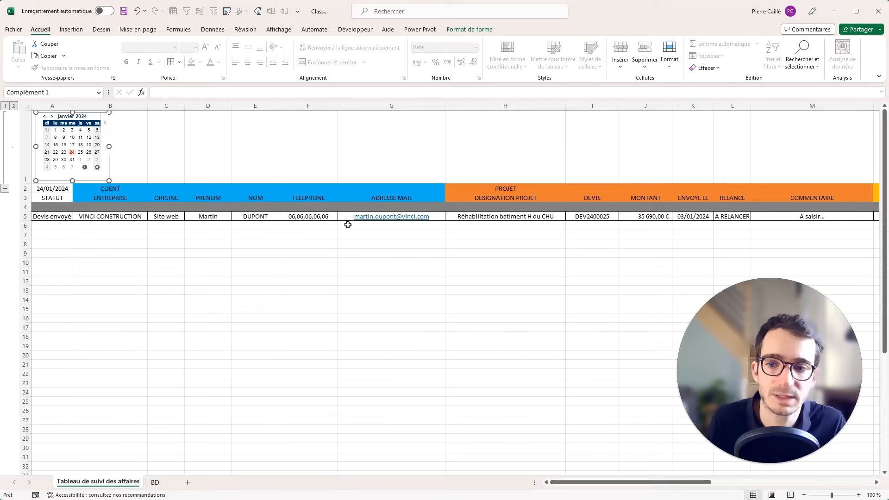
pyautogui.moveTo(621, 484); pyautogui.dragTo(709, 483)
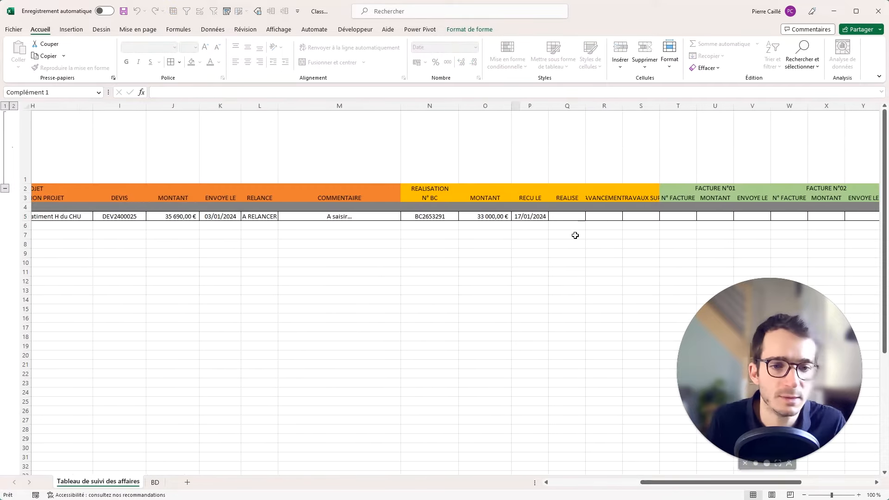
pyautogui.click(566, 216)
pyautogui.moveTo(653, 482); pyautogui.dragTo(526, 475)
pyautogui.scroll(1, 290, 150)
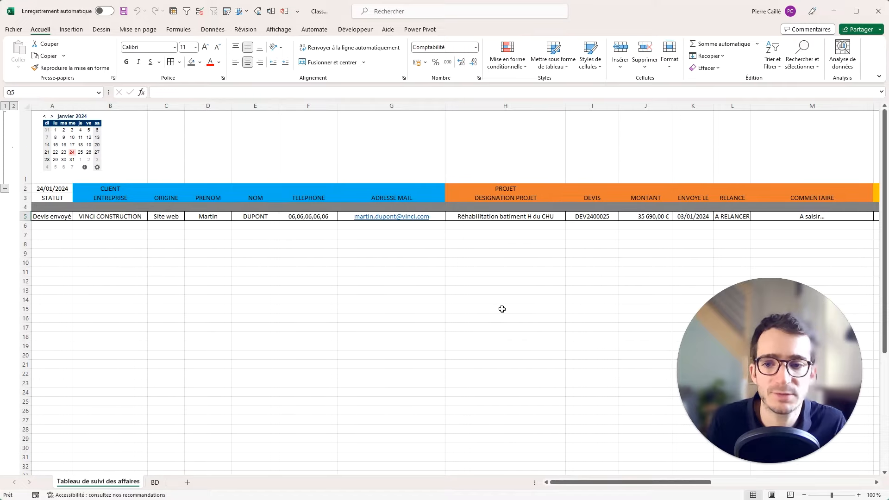
pyautogui.moveTo(603, 482); pyautogui.dragTo(724, 482)
pyautogui.click(445, 263)
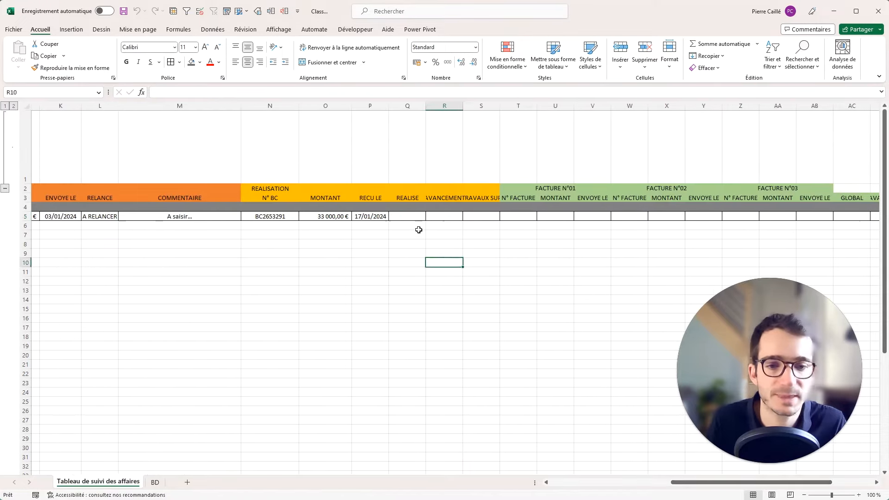
# Enter 20000 in Q5 so REALISE shows 20 000,00 €.
pyautogui.click(410, 217)
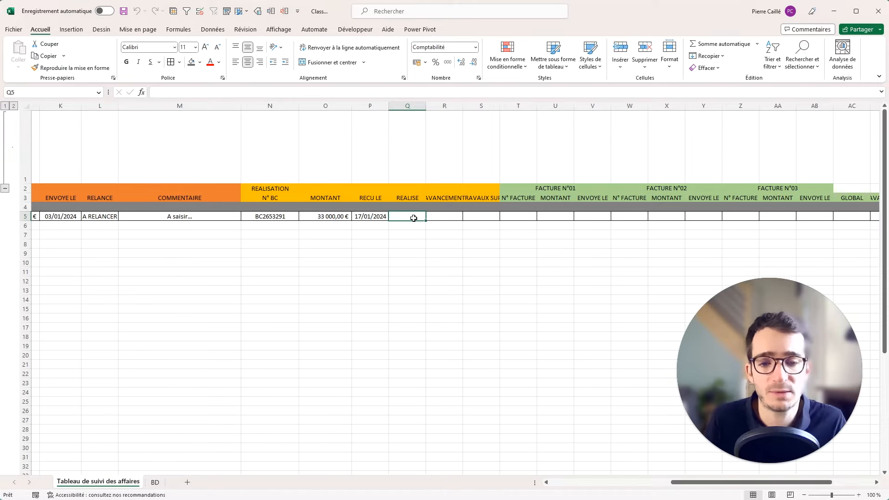
pyautogui.write('15')
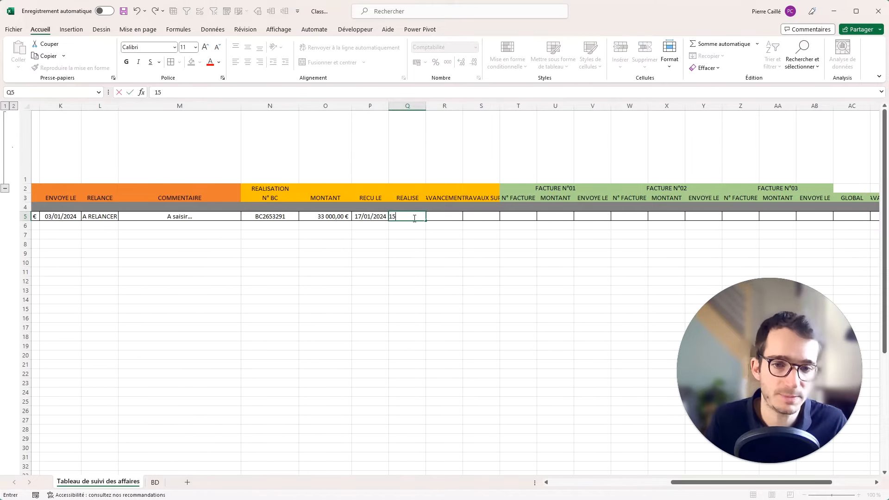
pyautogui.press('BackSpace')
pyautogui.press('BackSpace')
pyautogui.write('20000')
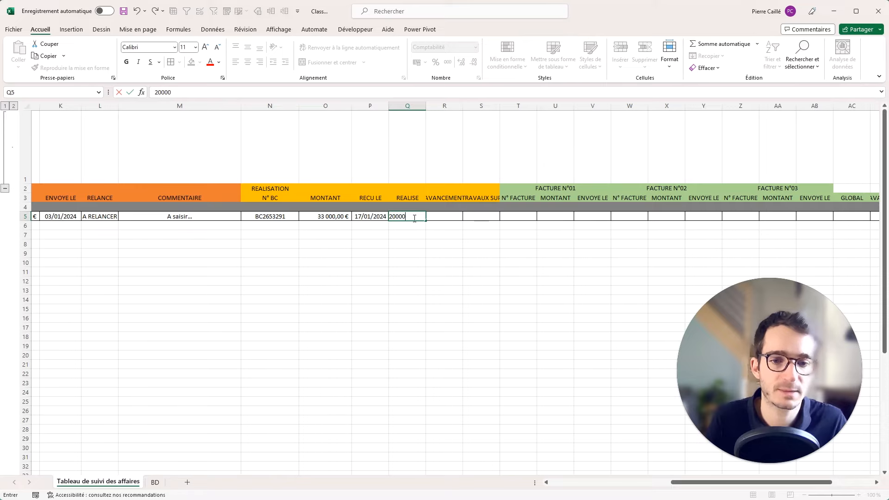
pyautogui.press('Return')
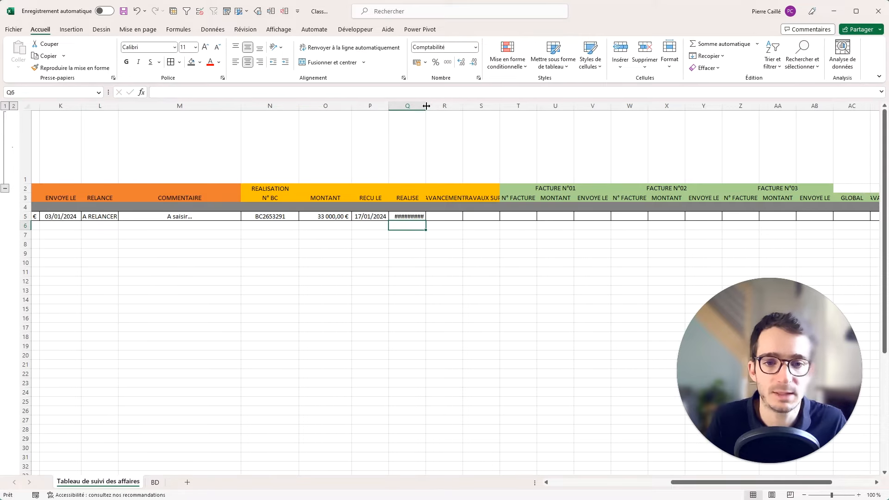
# Widen the REALISE, AVANCEMENT and TRAVAUX SUP columns so their contents display fully.
pyautogui.moveTo(426, 107); pyautogui.dragTo(544, 107)
pyautogui.click(462, 105)
pyautogui.click(512, 105)
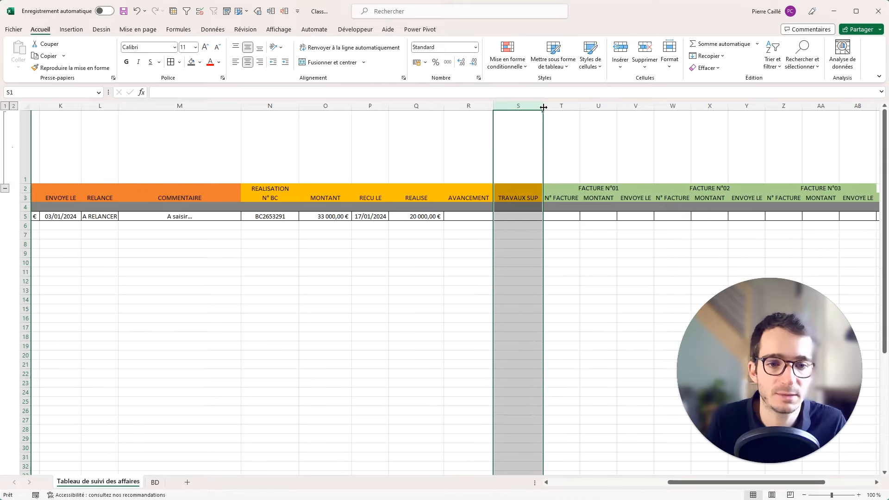
pyautogui.click(522, 218)
pyautogui.press('Right')
pyautogui.press('Right')
pyautogui.press('Right')
pyautogui.press('Right')
pyautogui.press('Right')
pyautogui.press('Right')
pyautogui.press('Right')
pyautogui.press('Right')
pyautogui.press('Right')
pyautogui.press('Right')
pyautogui.press('Right')
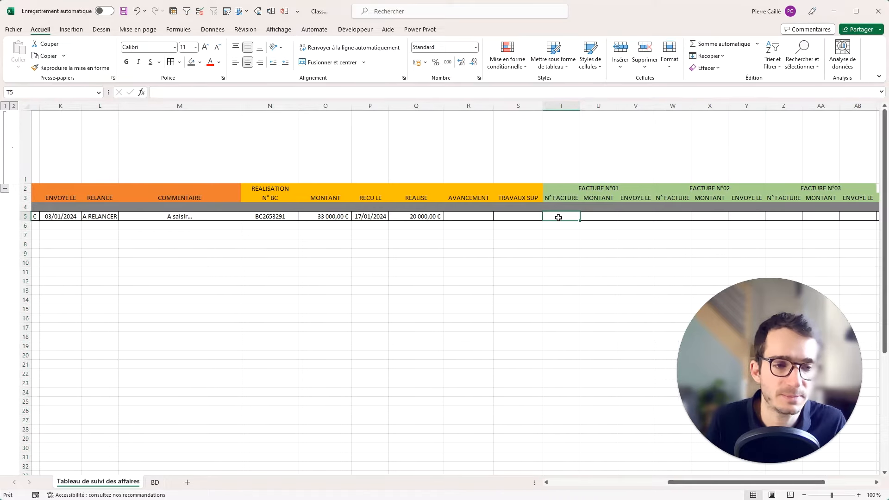
pyautogui.press('Right')
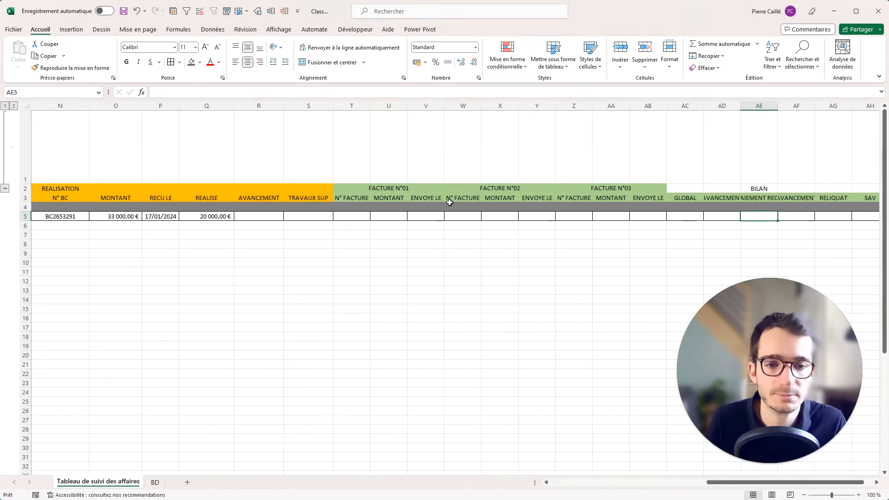
pyautogui.click(351, 216)
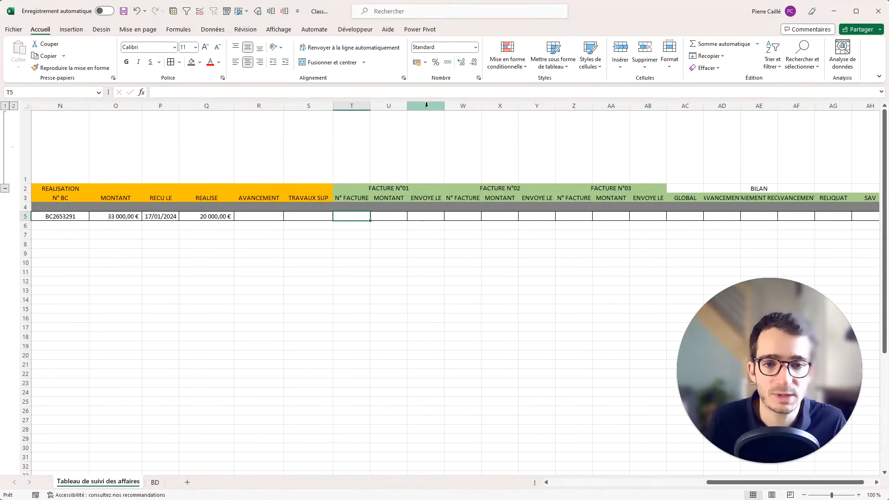
# Group the MONTANT and ENVOYE LE columns of each invoice and collapse the second and third groups.
pyautogui.moveTo(426, 105); pyautogui.dragTo(389, 106)
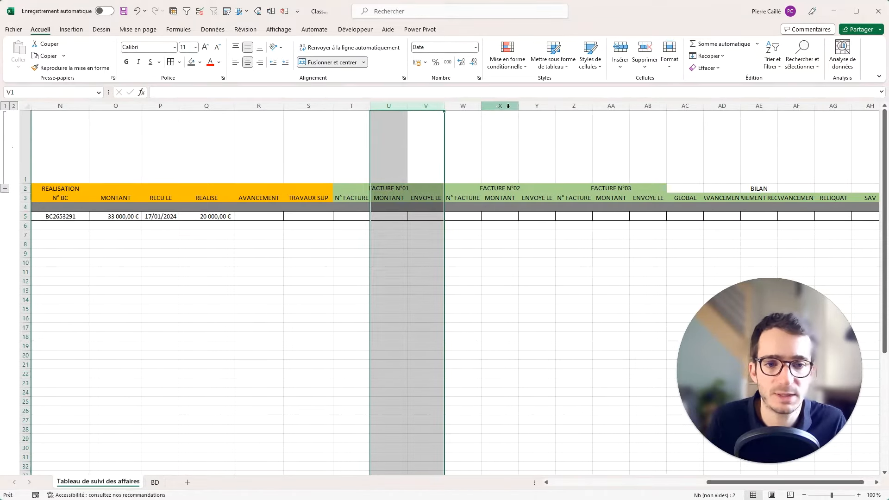
pyautogui.click(273, 14)
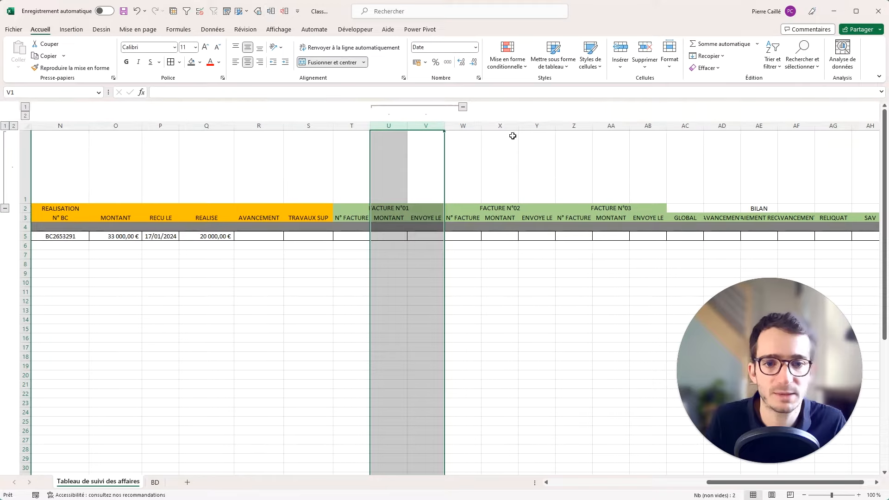
pyautogui.moveTo(537, 126); pyautogui.dragTo(500, 126)
pyautogui.click(276, 8)
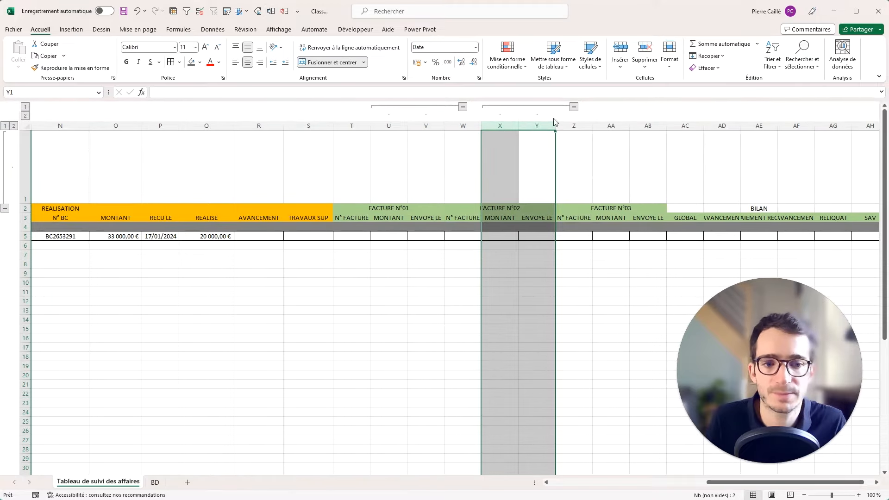
pyautogui.moveTo(648, 126); pyautogui.dragTo(612, 125)
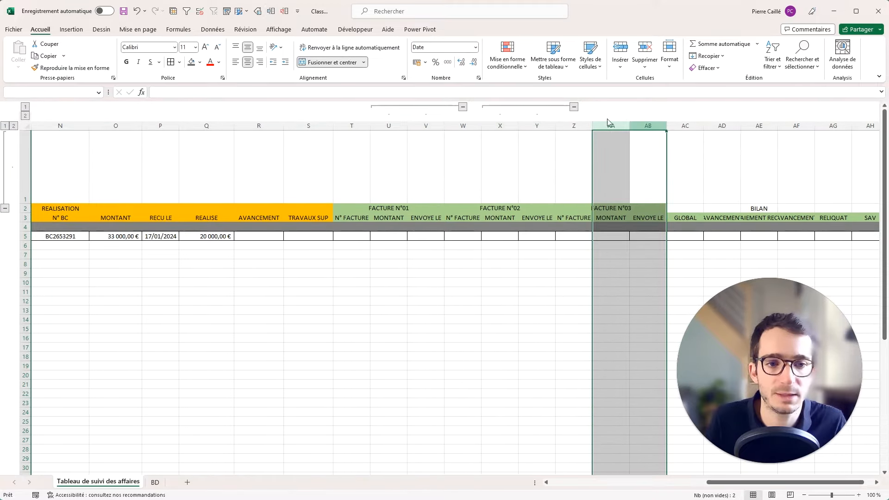
pyautogui.click(276, 8)
pyautogui.click(685, 106)
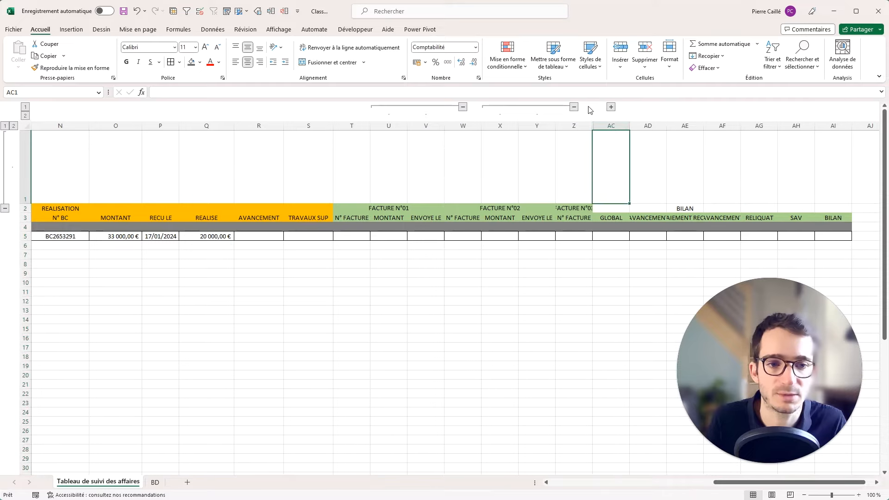
pyautogui.click(574, 107)
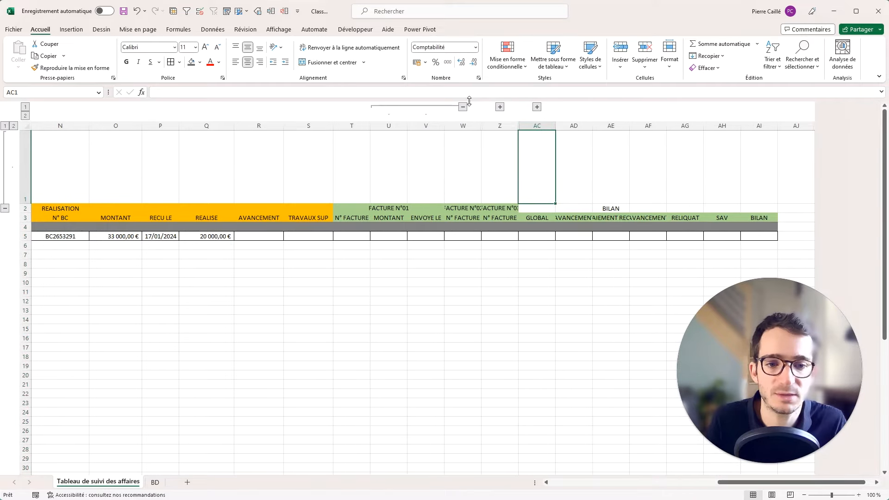
# Rename the invoice headers FAC. 01, FAC. 02, FAC. 03 by filling the series, then expand FAC. 02.
pyautogui.click(409, 208)
pyautogui.write('FA')
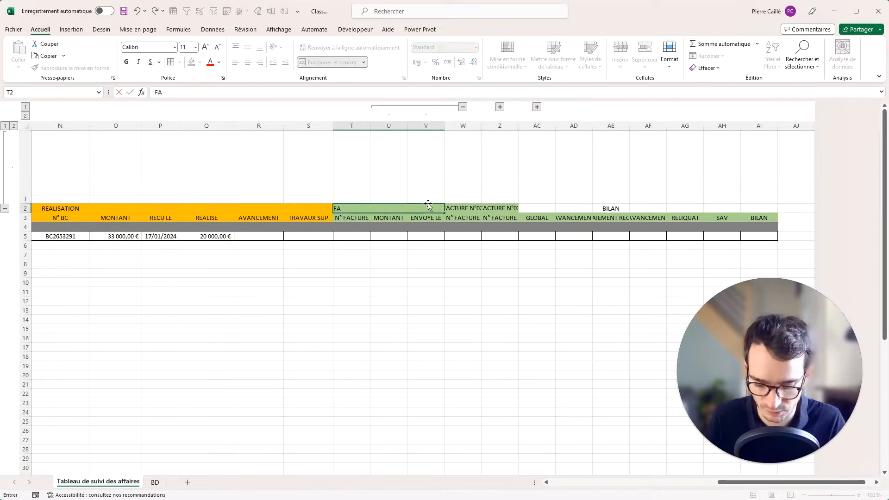
pyautogui.write('C. 01')
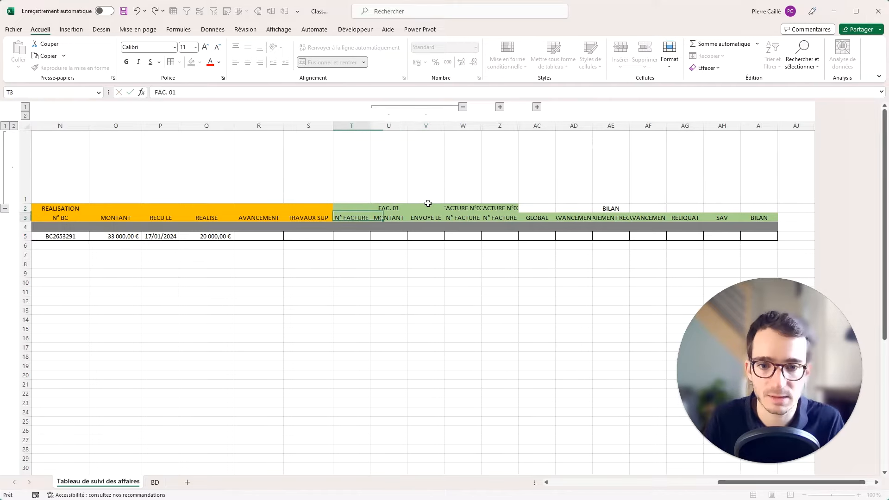
pyautogui.press('Return')
pyautogui.click(436, 206)
pyautogui.moveTo(443, 211); pyautogui.dragTo(518, 212)
pyautogui.click(416, 272)
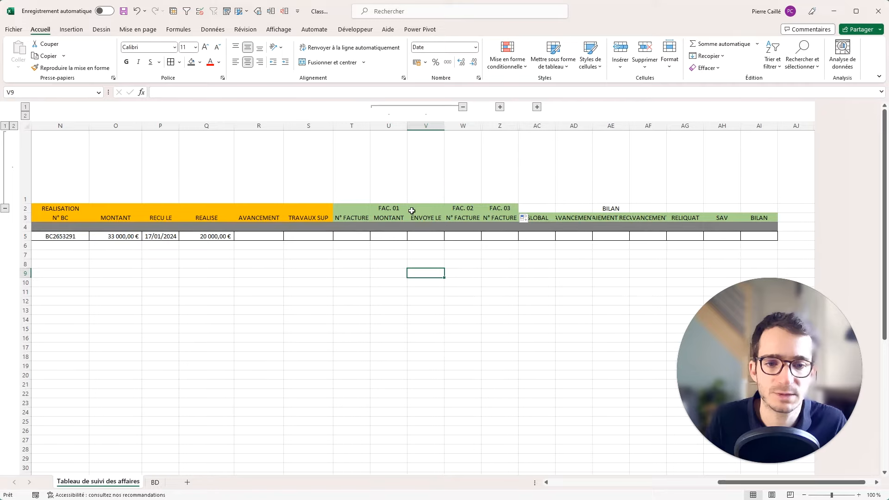
pyautogui.moveTo(412, 210); pyautogui.dragTo(411, 217)
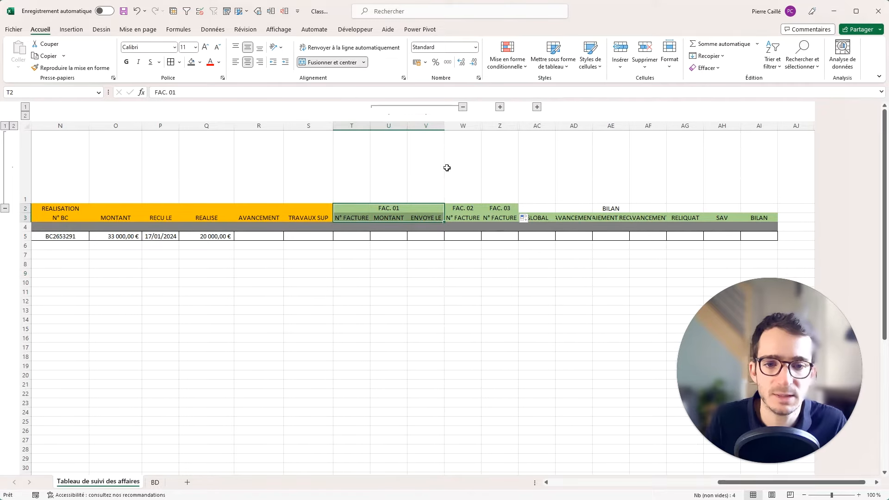
pyautogui.click(500, 107)
pyautogui.click(358, 238)
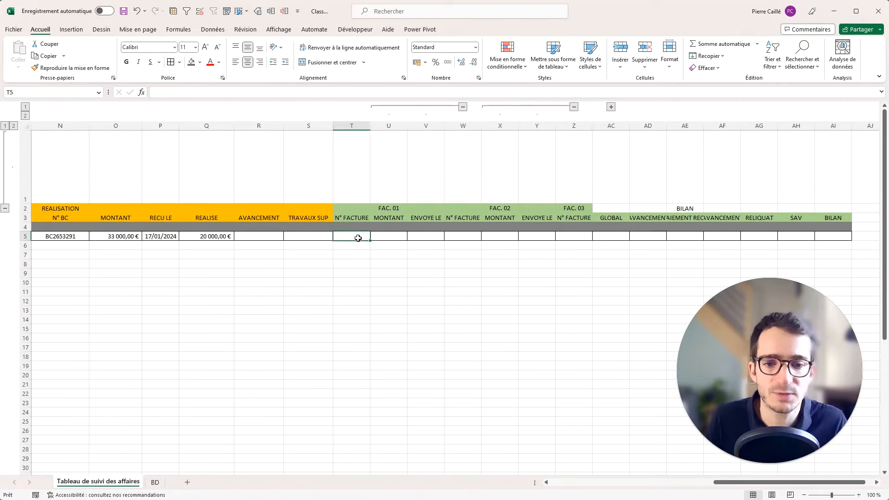
# Enter the first invoice number and its 15 600,00 € amount, auto-fitting the MONTANT column.
pyautogui.write('FAC24059')
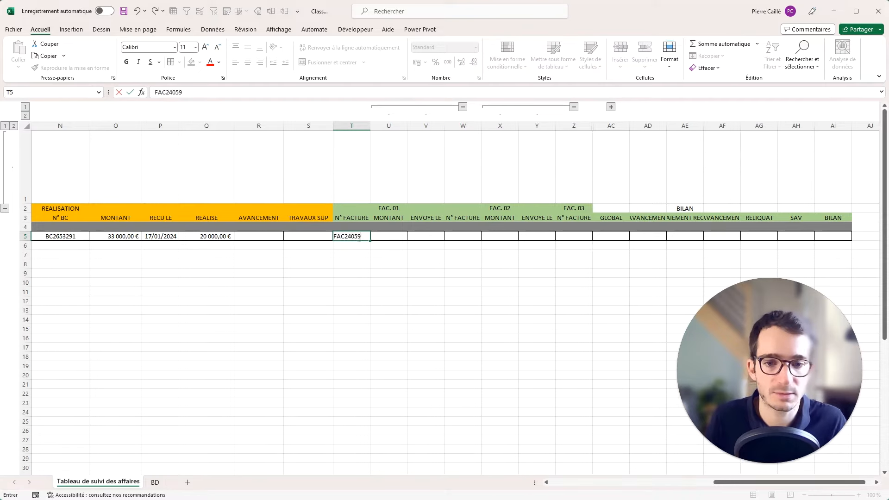
pyautogui.press('Tab')
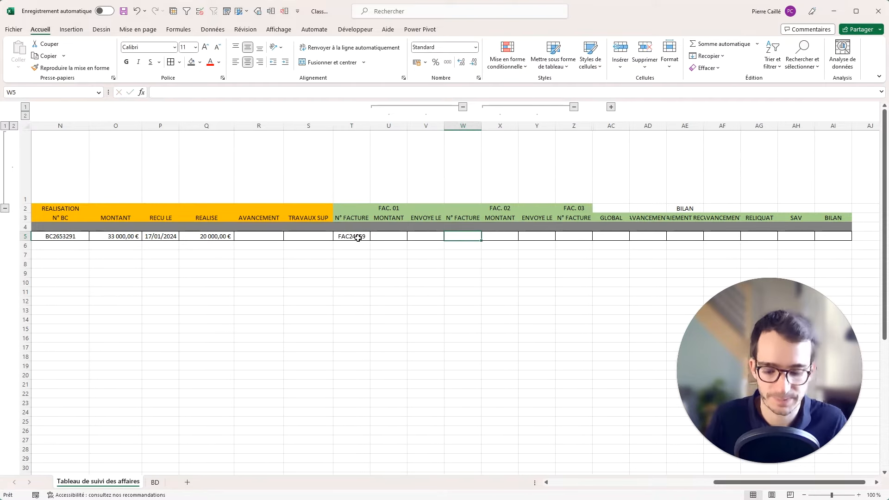
pyautogui.write('FAC24061')
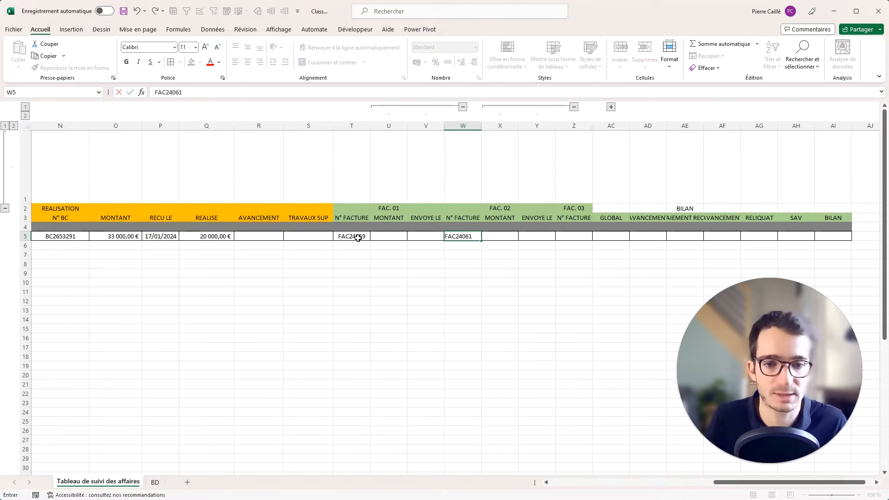
pyautogui.click(381, 234)
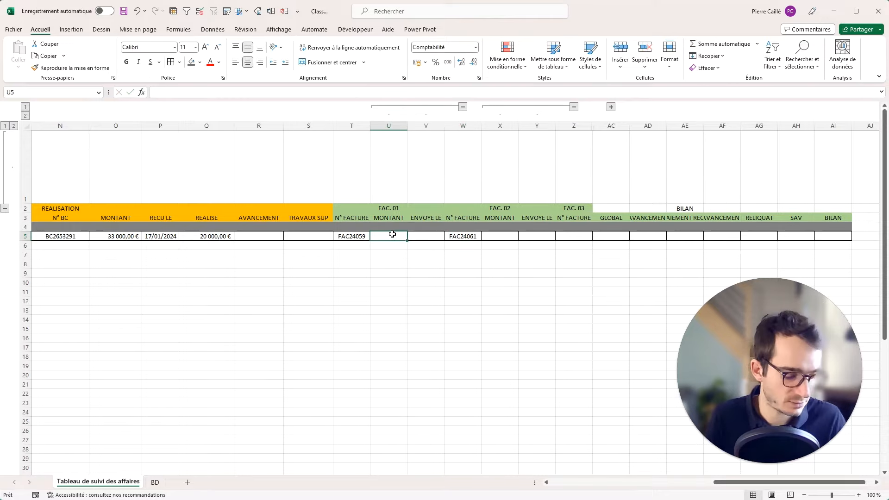
pyautogui.write('1560')
pyautogui.press('Tab')
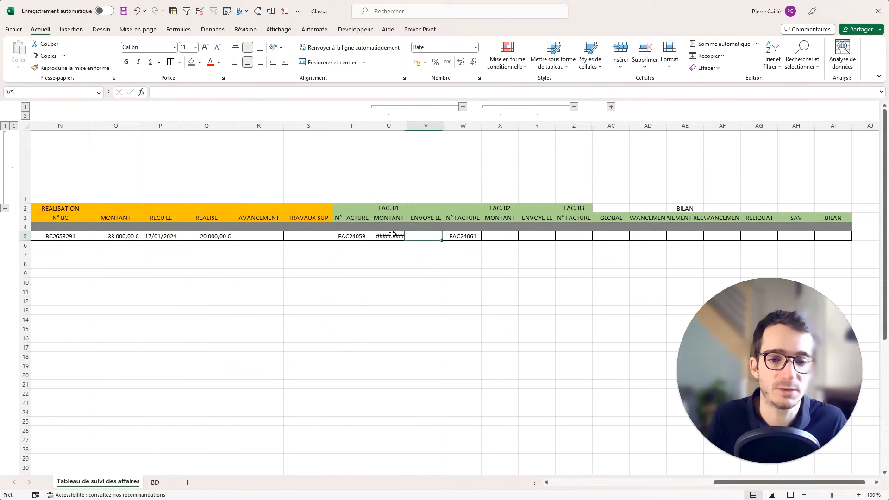
pyautogui.doubleClick(408, 129)
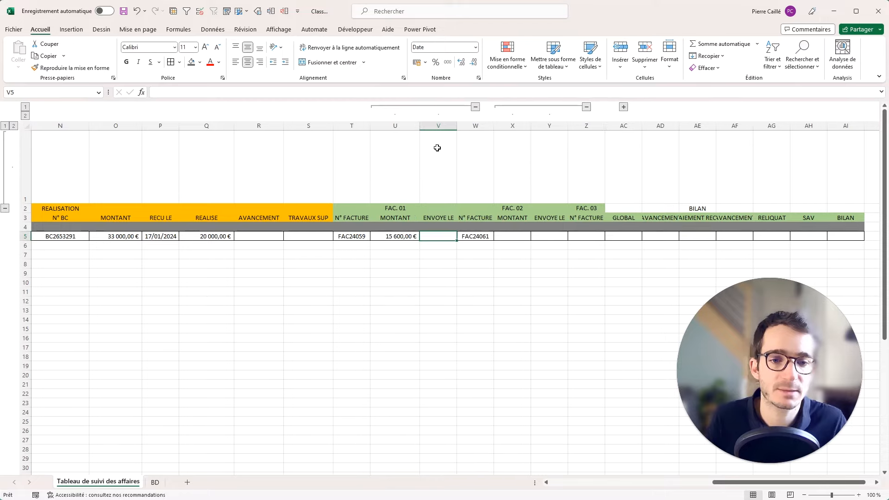
# Widen the FAC. 02 amount column and record 4 400,00 € as the second invoice amount.
pyautogui.click(529, 126)
pyautogui.moveTo(531, 127); pyautogui.dragTo(540, 145)
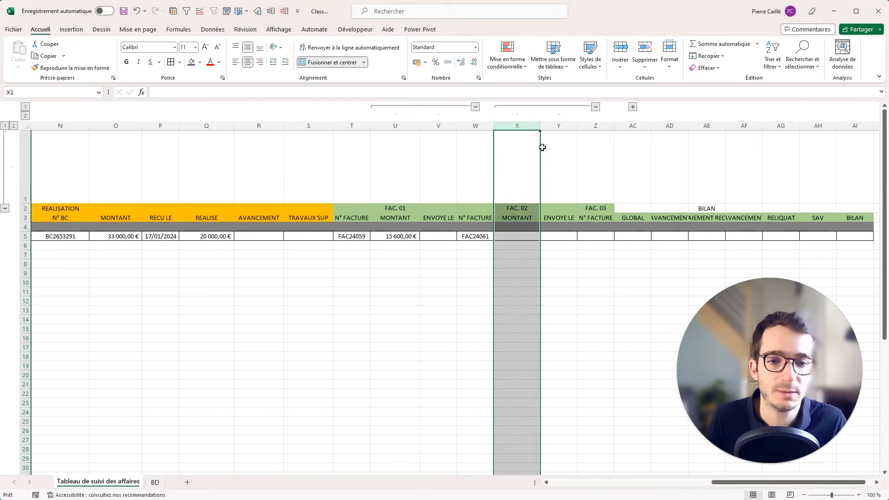
pyautogui.click(510, 237)
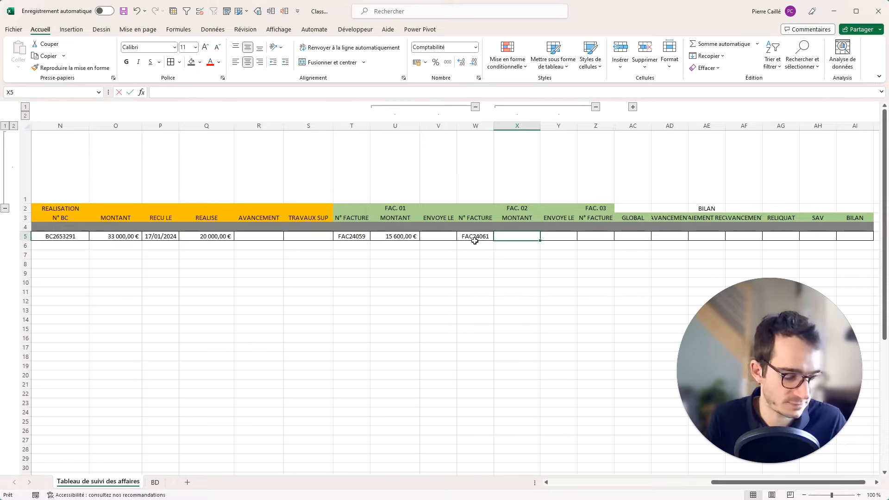
pyautogui.write('3400')
pyautogui.press('Return')
pyautogui.press('Up')
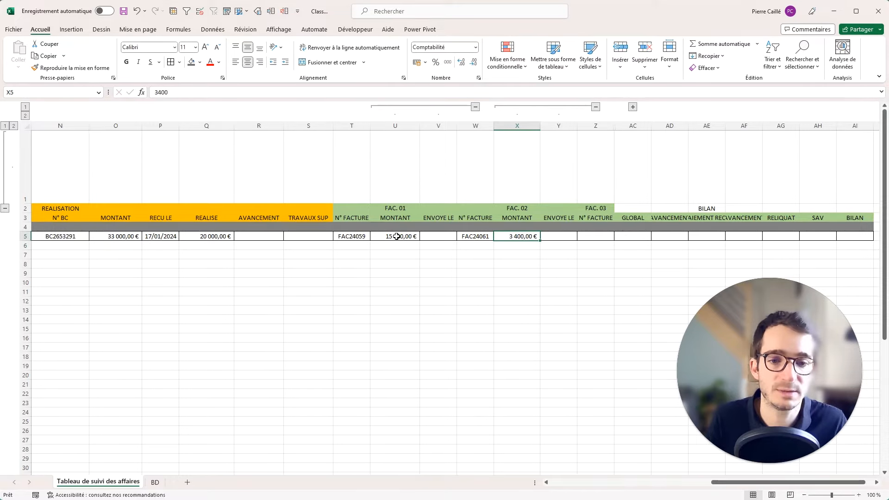
pyautogui.keyDown('ctrl'); pyautogui.click(397, 236); pyautogui.keyUp('ctrl')
pyautogui.doubleClick(498, 236)
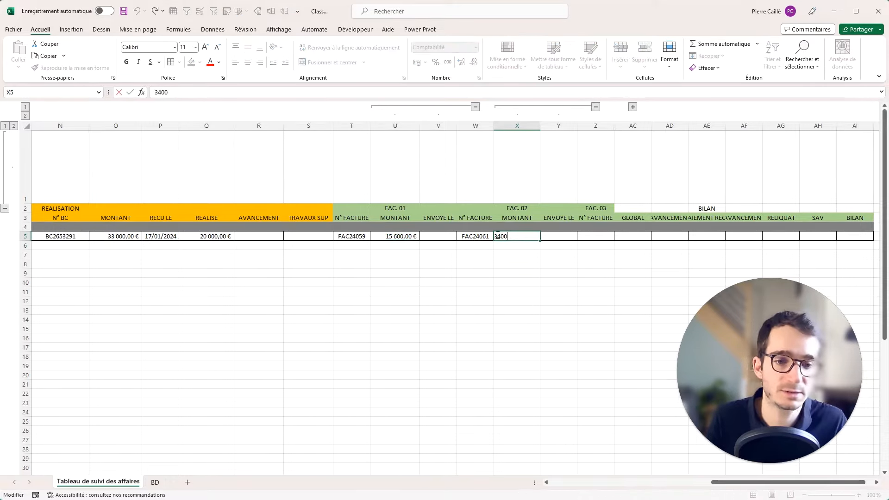
pyautogui.press('BackSpace')
pyautogui.write('4')
pyautogui.press('Return')
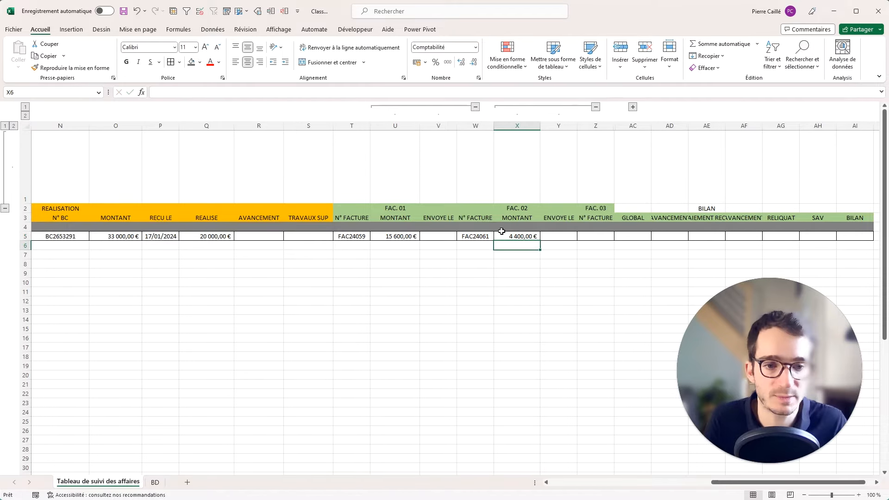
# Enter sent dates 19/01/2024 and 21/01/2024 for the first two invoices.
pyautogui.click(441, 234)
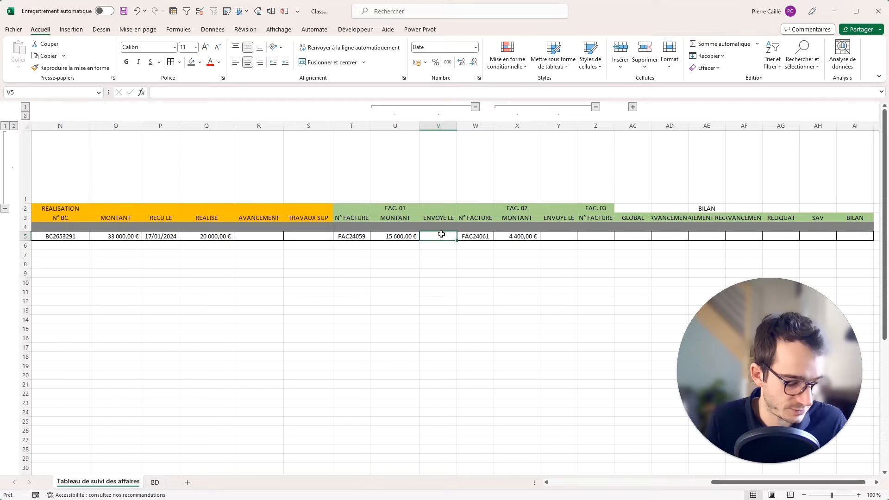
pyautogui.write('19/')
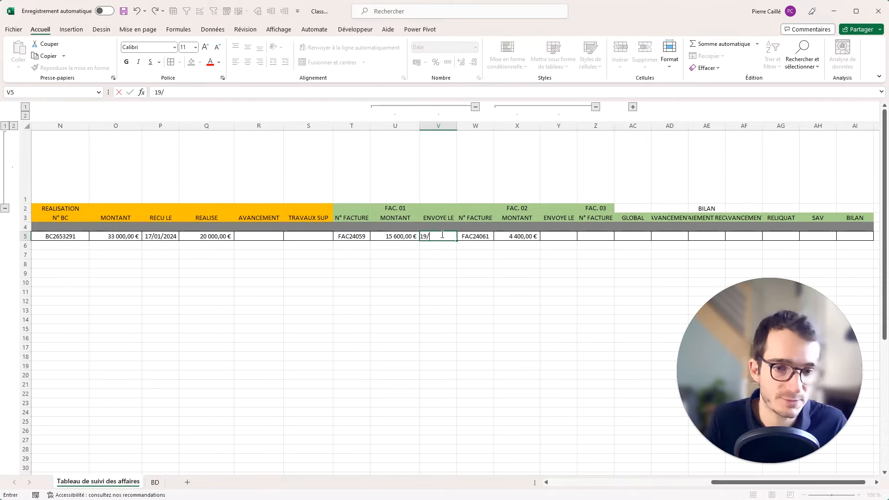
pyautogui.press('Tab')
pyautogui.press('Tab')
pyautogui.press('Tab')
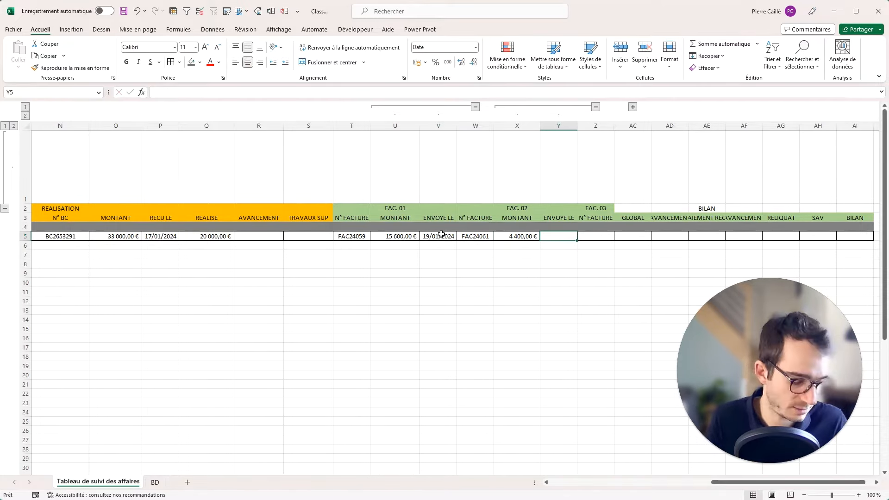
pyautogui.write('21/01')
pyautogui.press('Return')
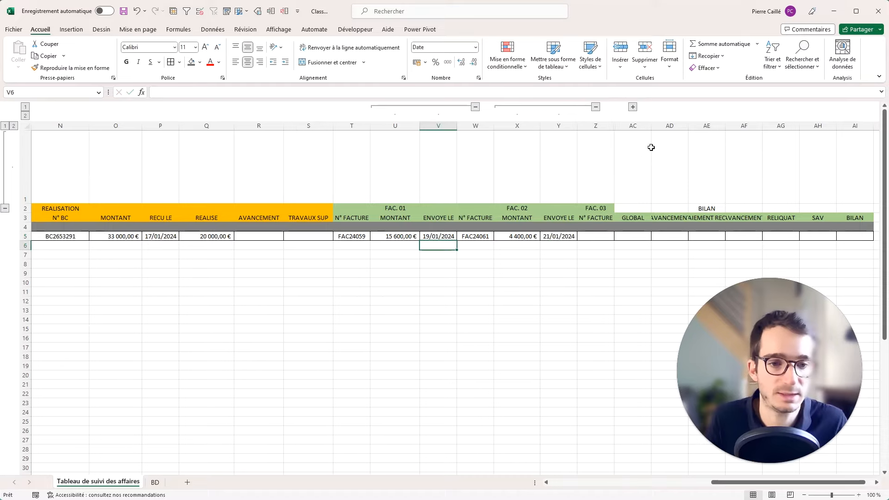
pyautogui.click(592, 237)
# Expand the collapsed FAC. 03 amount and date columns.
pyautogui.click(626, 236)
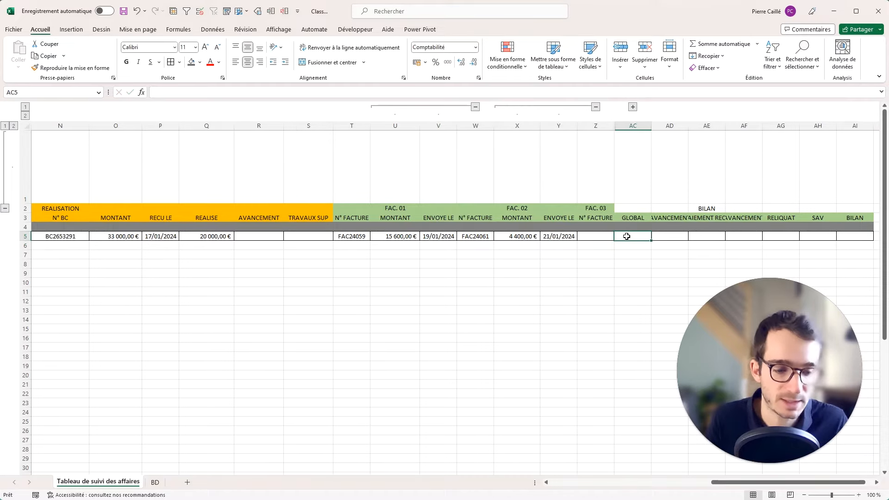
pyautogui.write('=')
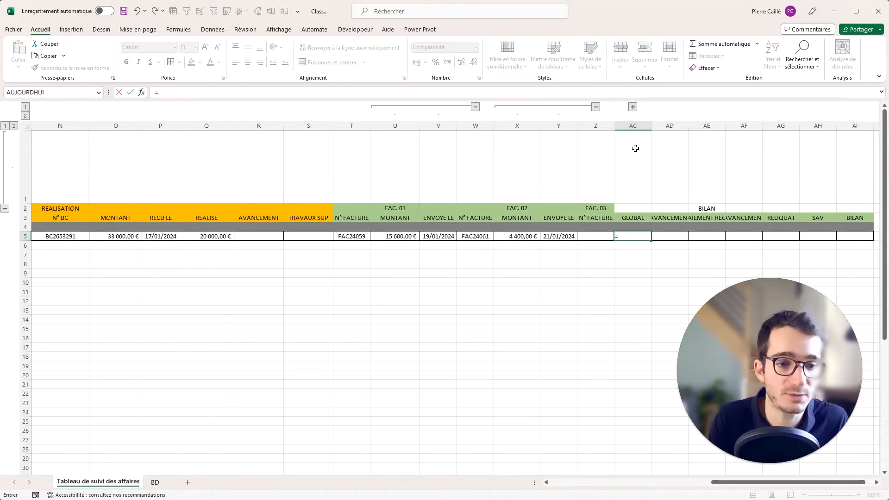
pyautogui.press('Escape')
pyautogui.click(634, 108)
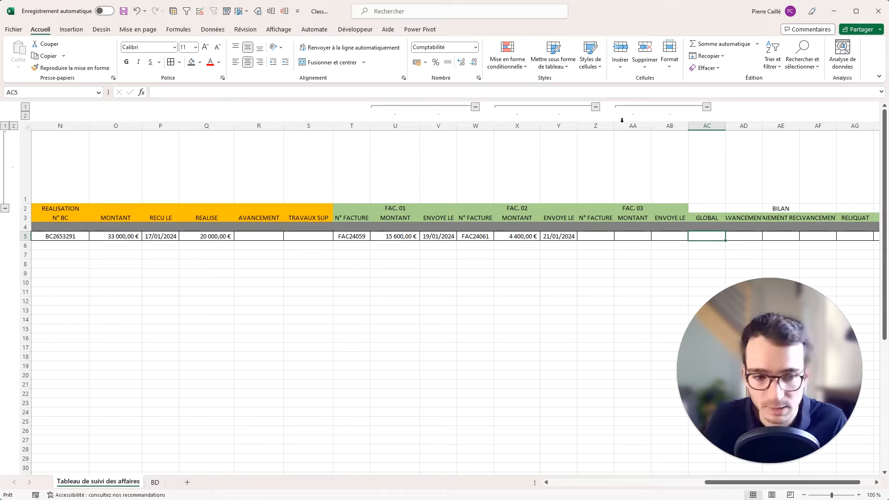
# Enter =U5+X5+AA5 in GLOBAL cell AC5 and widen the column to show 20 000,00 €.
pyautogui.write('=')
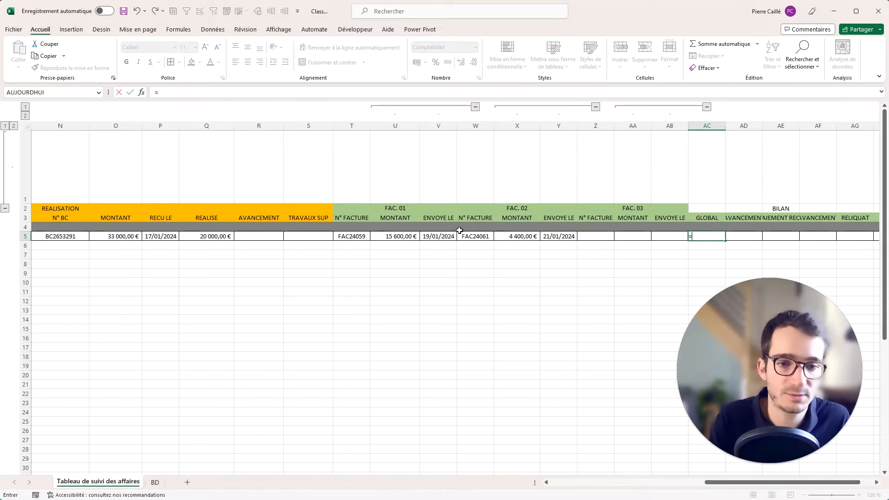
pyautogui.click(413, 237)
pyautogui.write('+')
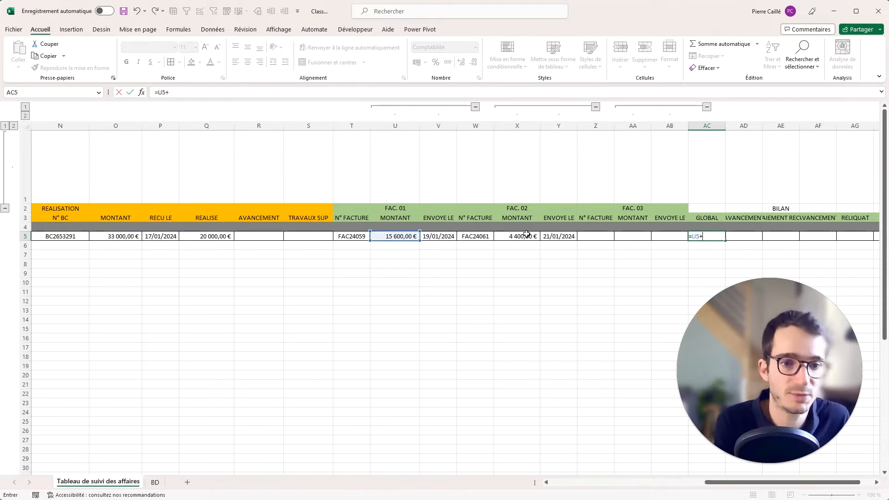
pyautogui.click(526, 234)
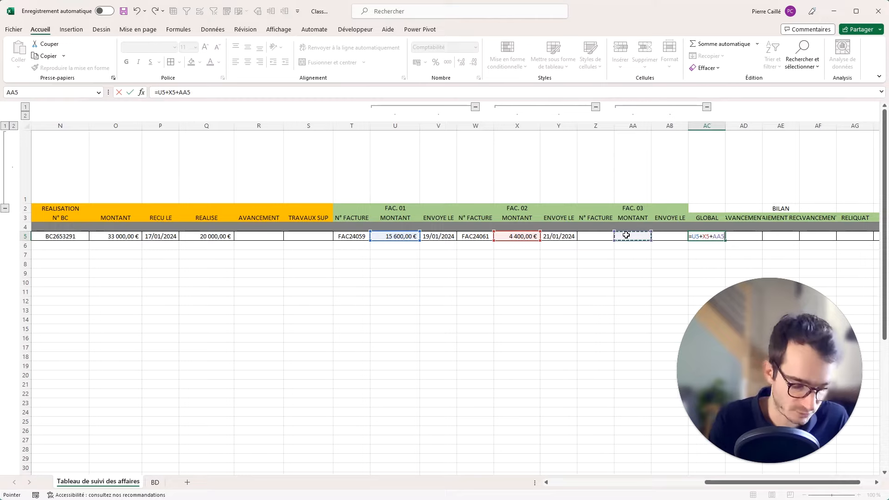
pyautogui.press('Return')
pyautogui.moveTo(726, 125); pyautogui.dragTo(801, 126)
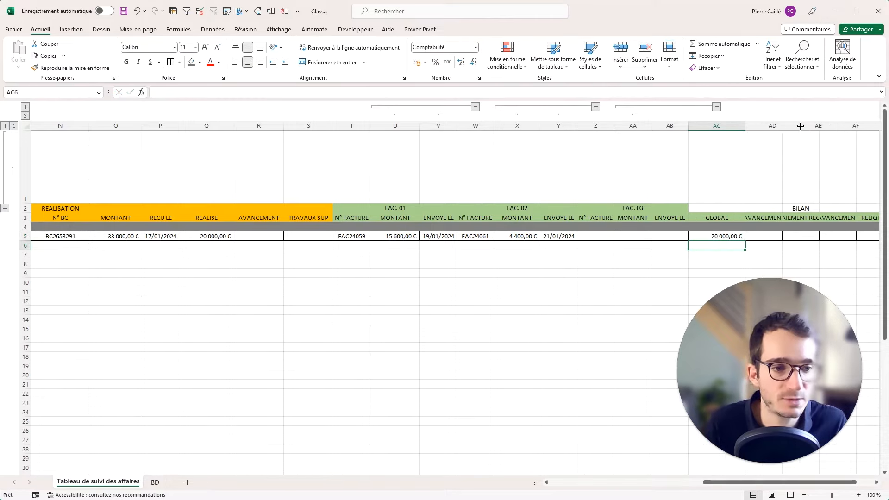
pyautogui.moveTo(809, 209); pyautogui.dragTo(873, 220)
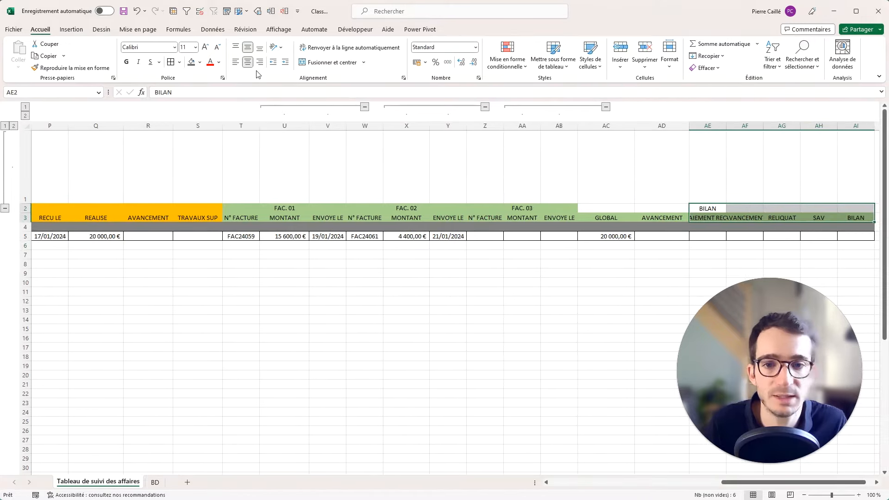
# Apply a custom purple from More Colors to the AE2:AI3 header cells.
pyautogui.click(199, 63)
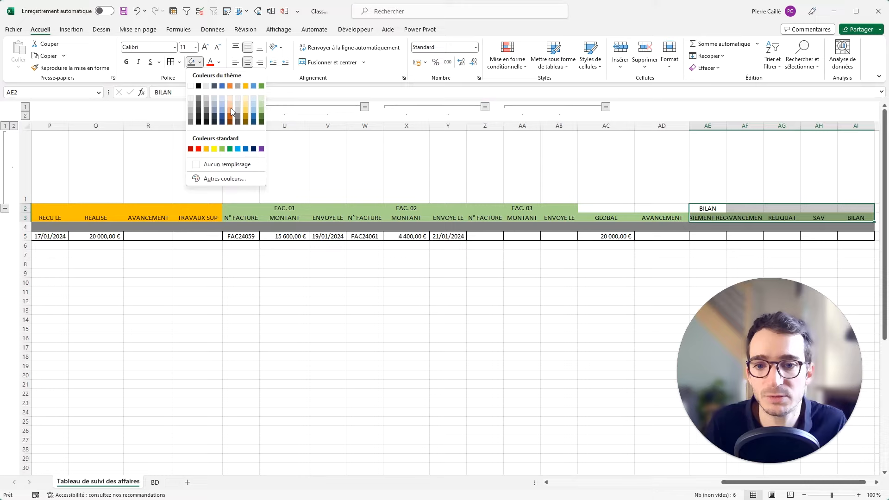
pyautogui.click(208, 178)
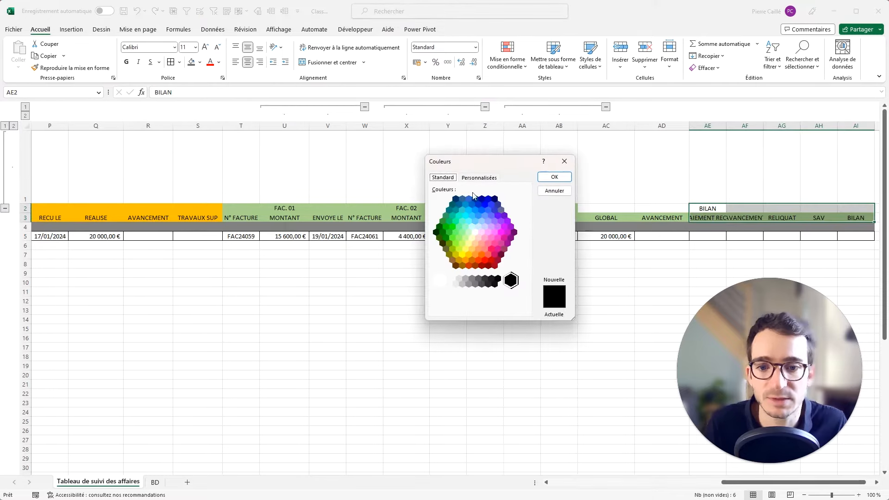
pyautogui.click(487, 234)
pyautogui.click(492, 227)
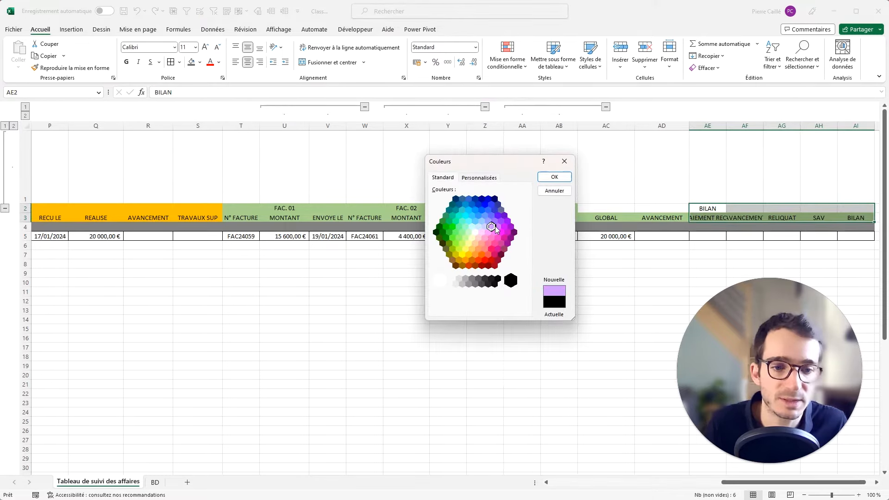
pyautogui.click(497, 227)
pyautogui.click(555, 177)
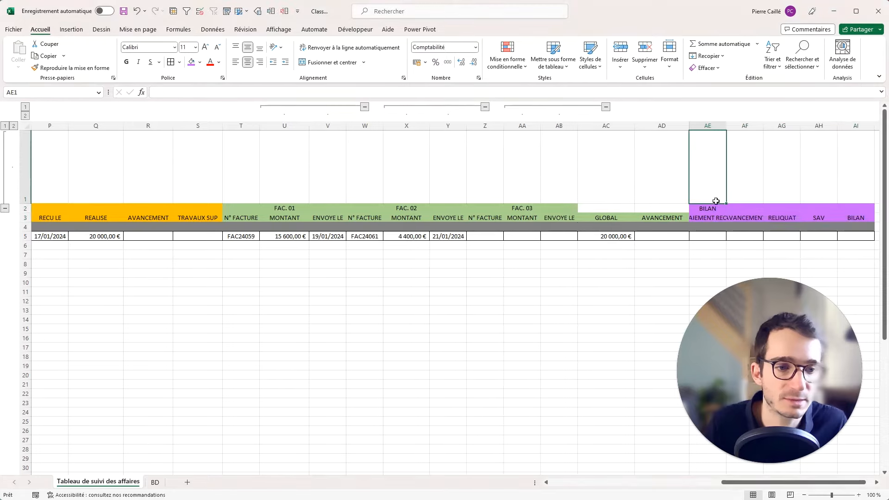
pyautogui.click(710, 235)
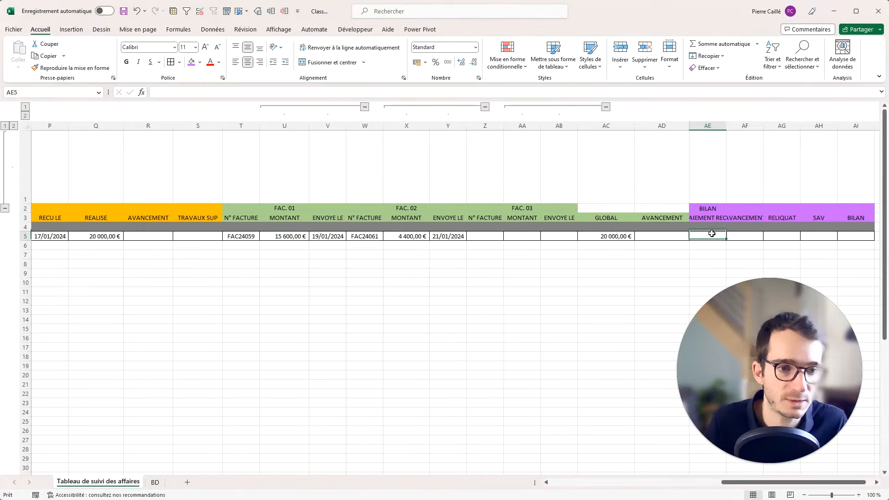
# Set PAIEMENT RECU to reference the first invoice amount (15 600,00 €) and widen the PAIEMENT RECU and AVANCEMENT columns.
pyautogui.moveTo(727, 126); pyautogui.dragTo(757, 126)
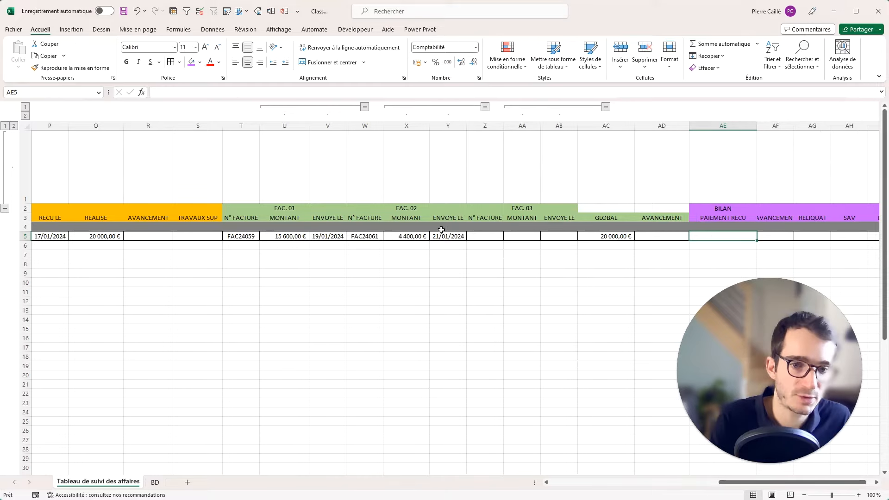
pyautogui.write('=')
pyautogui.click(307, 238)
pyautogui.press('Return')
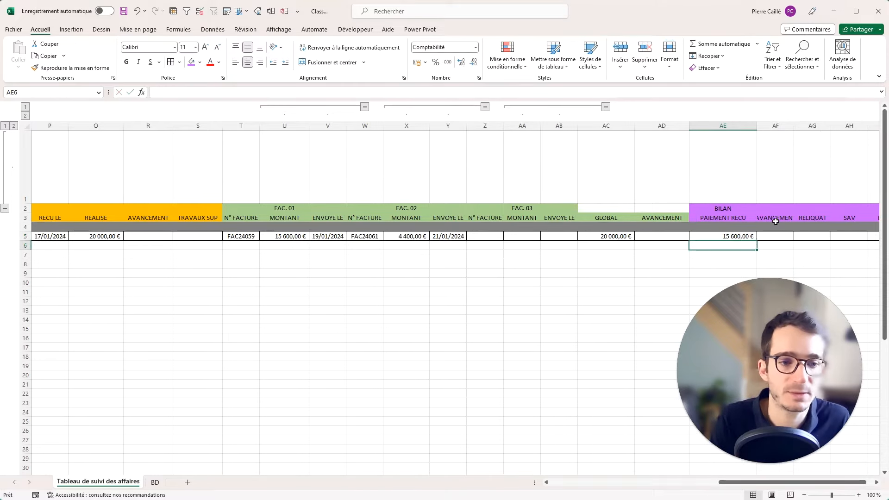
pyautogui.click(781, 235)
pyautogui.moveTo(797, 126); pyautogui.dragTo(815, 126)
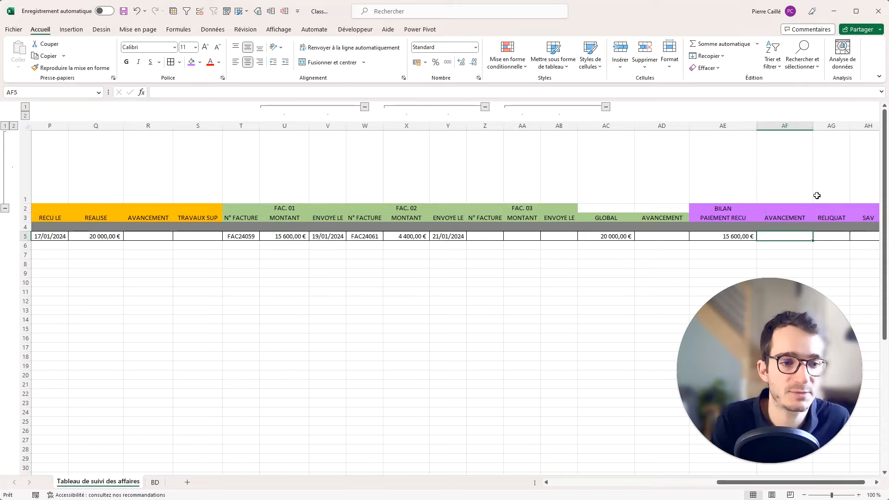
pyautogui.click(819, 235)
pyautogui.press('Right')
pyautogui.press('Right')
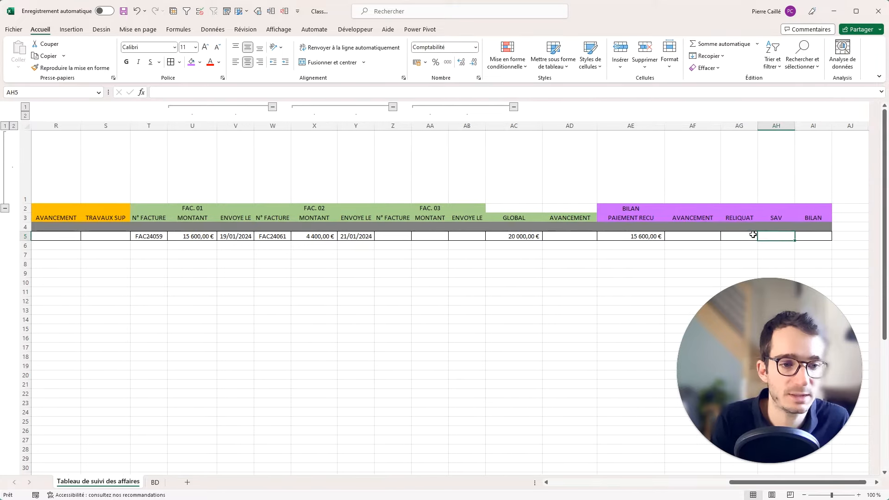
# Enter =O5-AE5 in RELIQUAT cell AG5 and widen column AG to show 17 400,00 €.
pyautogui.click(748, 236)
pyautogui.write('=')
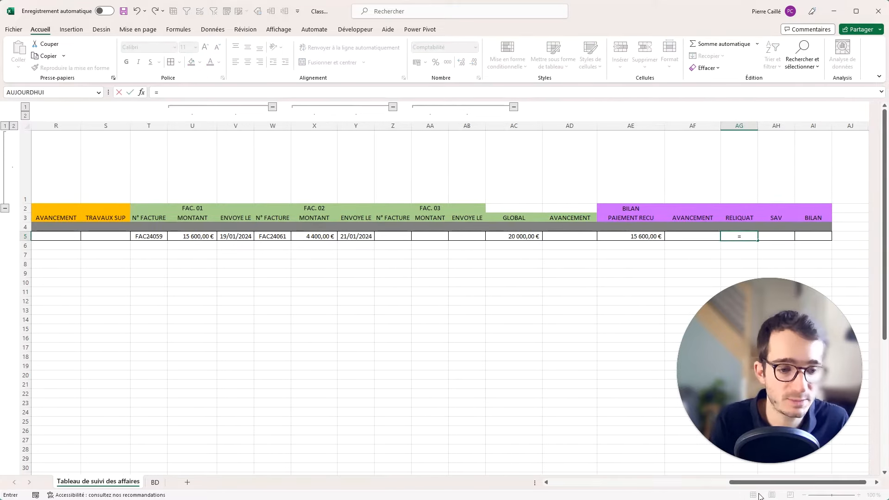
pyautogui.moveTo(753, 483); pyautogui.dragTo(667, 482)
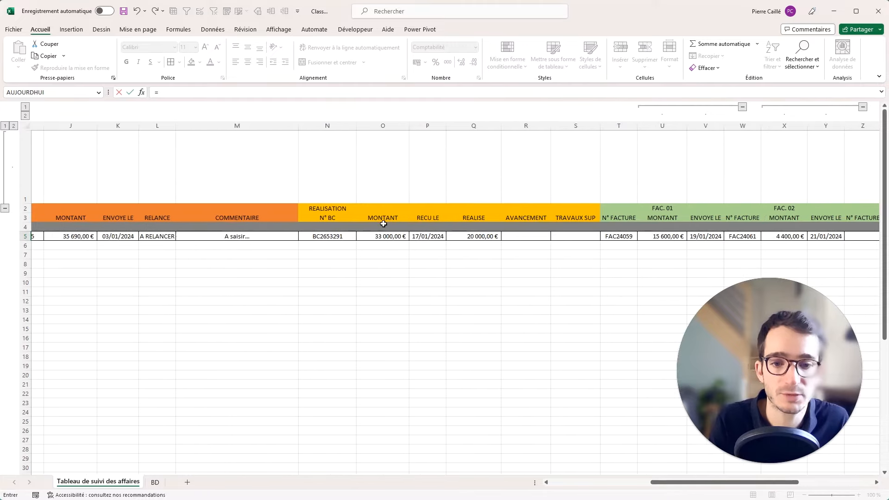
pyautogui.click(383, 240)
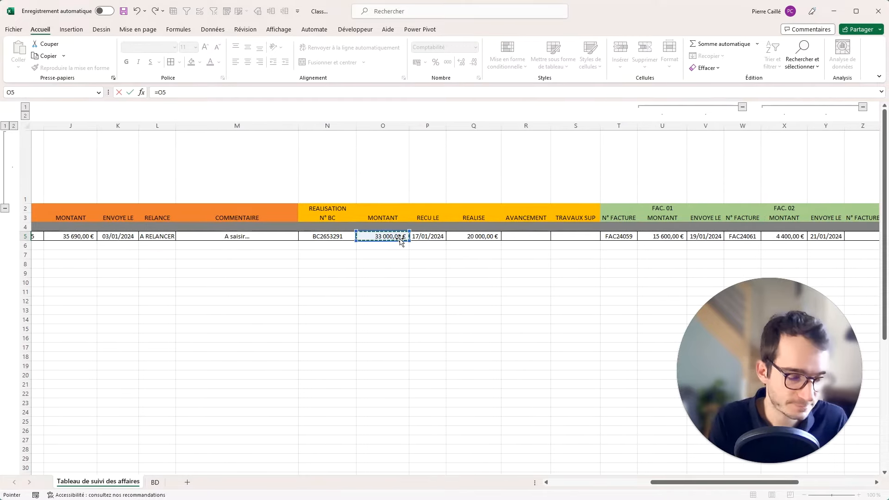
pyautogui.write('-')
pyautogui.moveTo(688, 486); pyautogui.dragTo(762, 484)
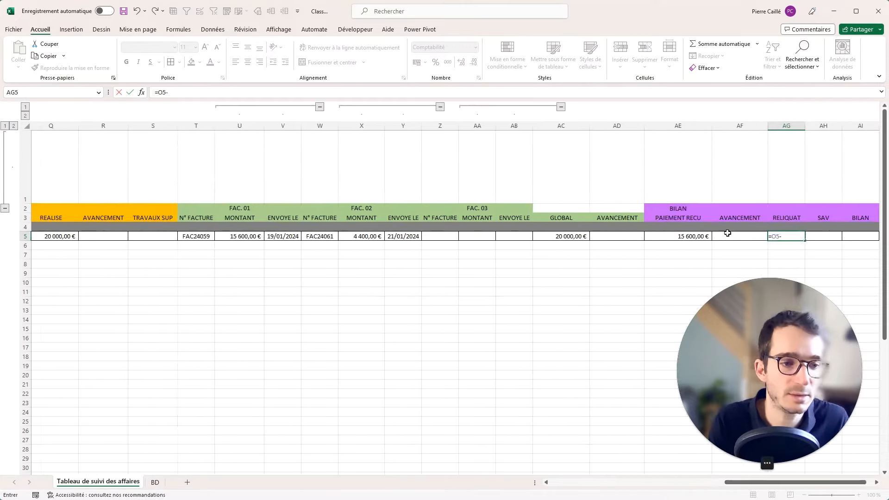
pyautogui.click(684, 238)
pyautogui.press('Return')
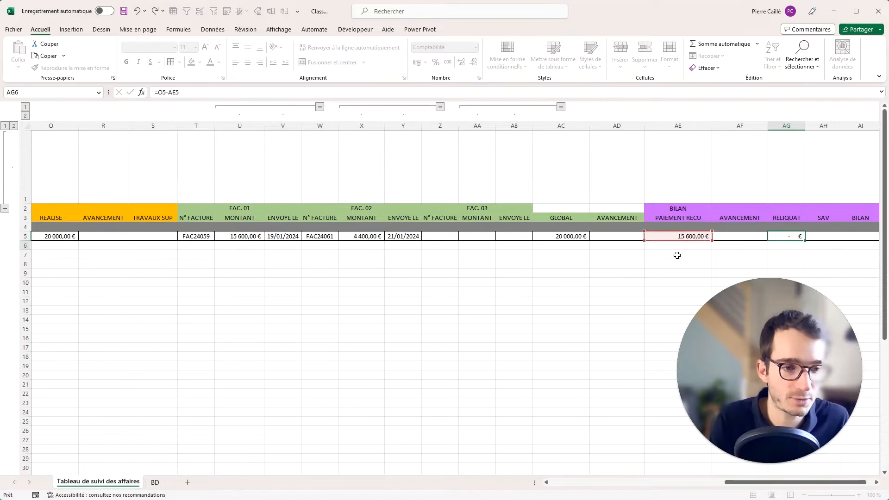
pyautogui.moveTo(806, 126); pyautogui.dragTo(820, 129)
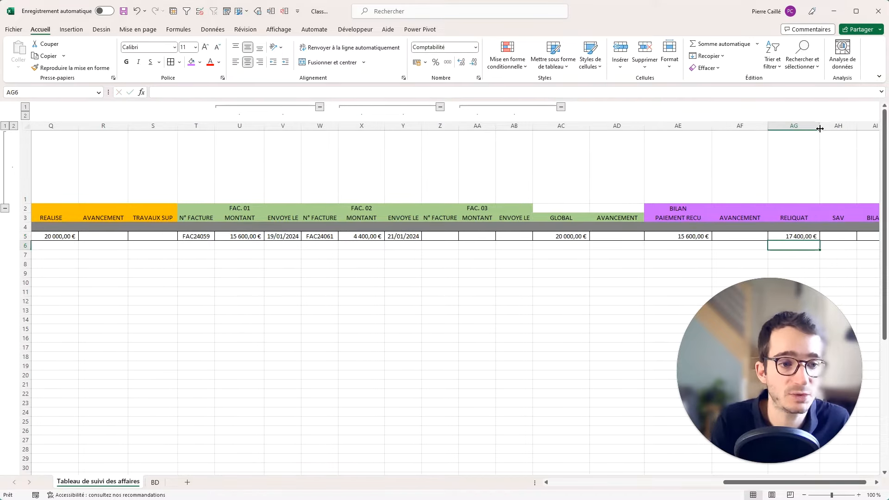
pyautogui.press('Up')
pyautogui.press('Right')
pyautogui.press('Right')
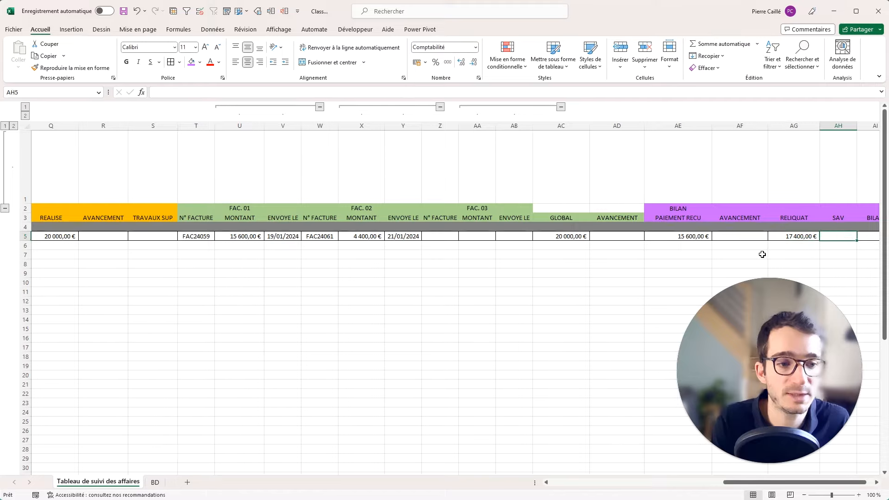
pyautogui.click(796, 234)
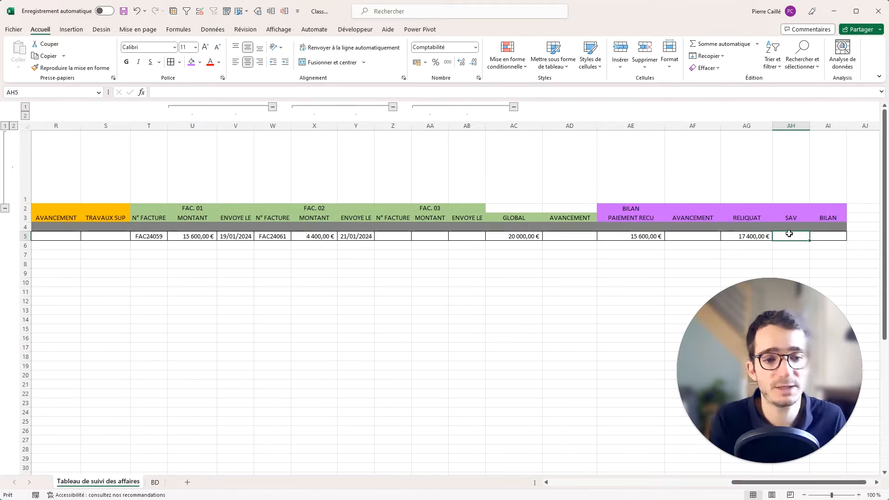
# Enter 500 under SAV and set BILAN in AI5 to =AE5-AH5.
pyautogui.write('500')
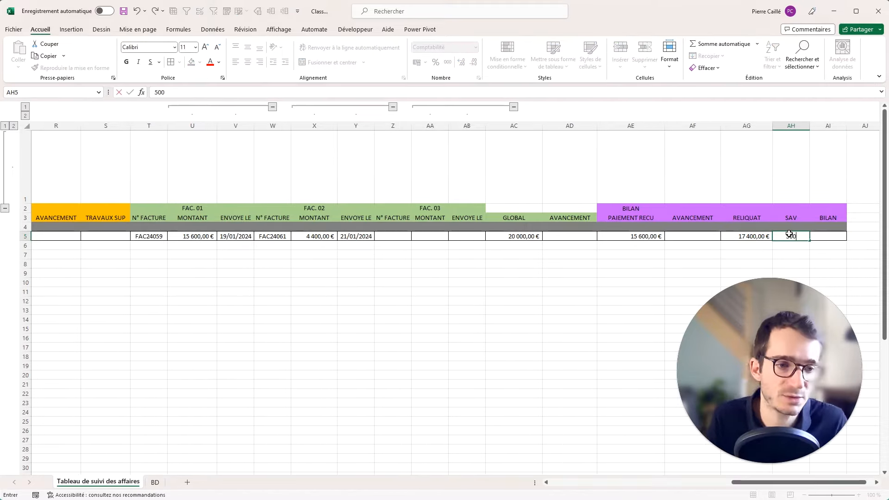
pyautogui.press('Return')
pyautogui.click(825, 234)
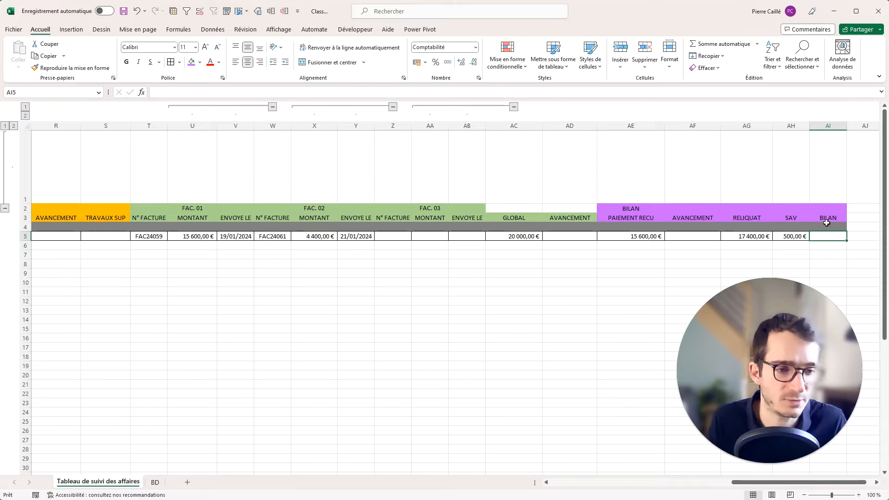
pyautogui.write('=')
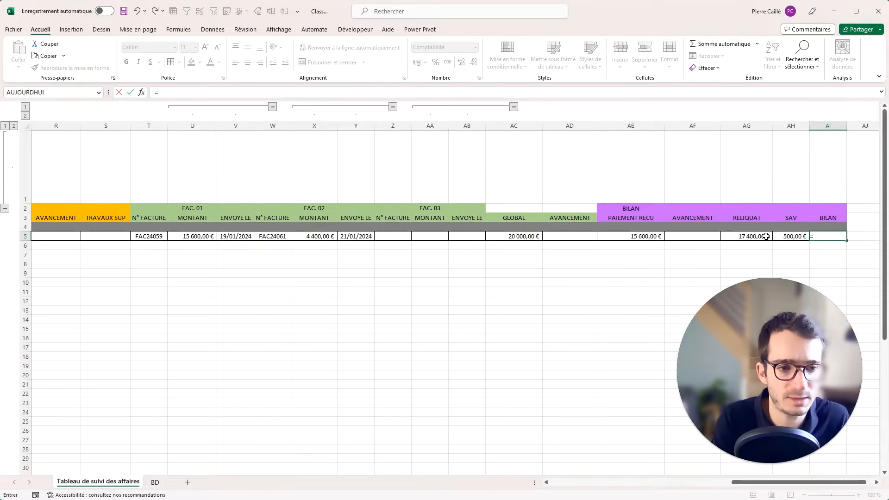
pyautogui.click(642, 237)
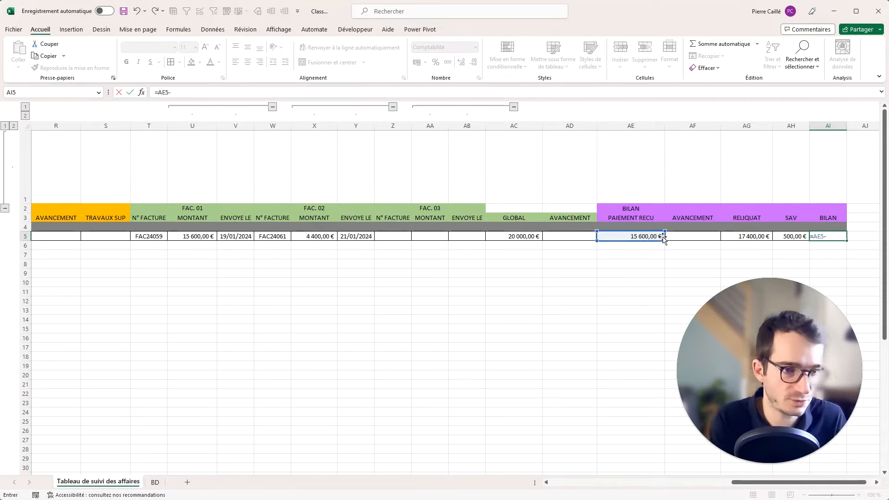
pyautogui.write('-')
pyautogui.click(787, 237)
pyautogui.press('Return')
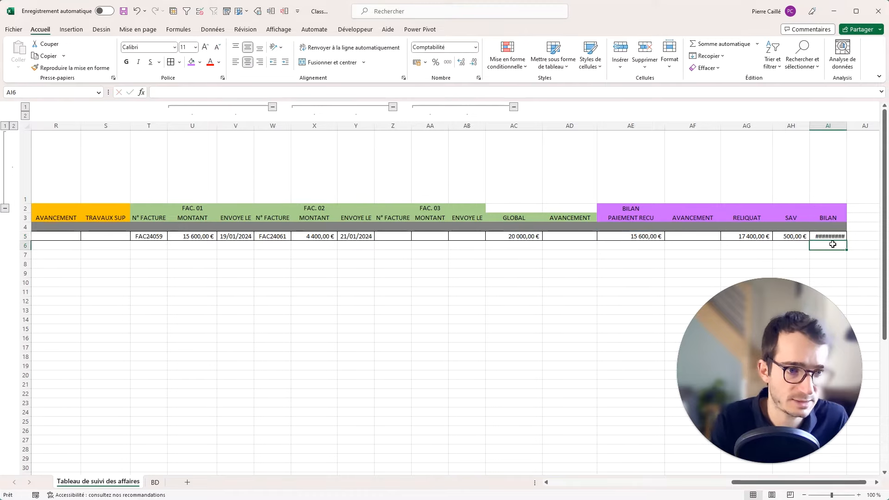
# Widen column AI, bold the 15 100,00 € BILAN result, and review the AE5 and AC5 formulas.
pyautogui.moveTo(851, 129); pyautogui.dragTo(863, 129)
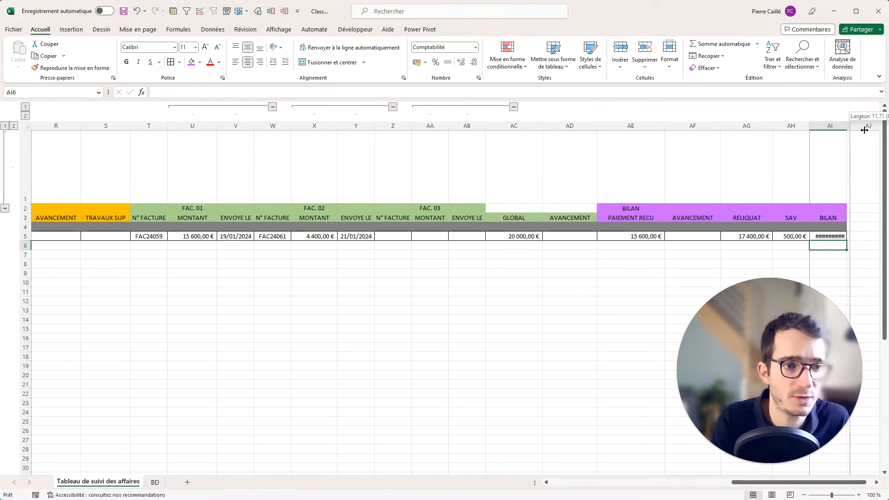
pyautogui.click(827, 238)
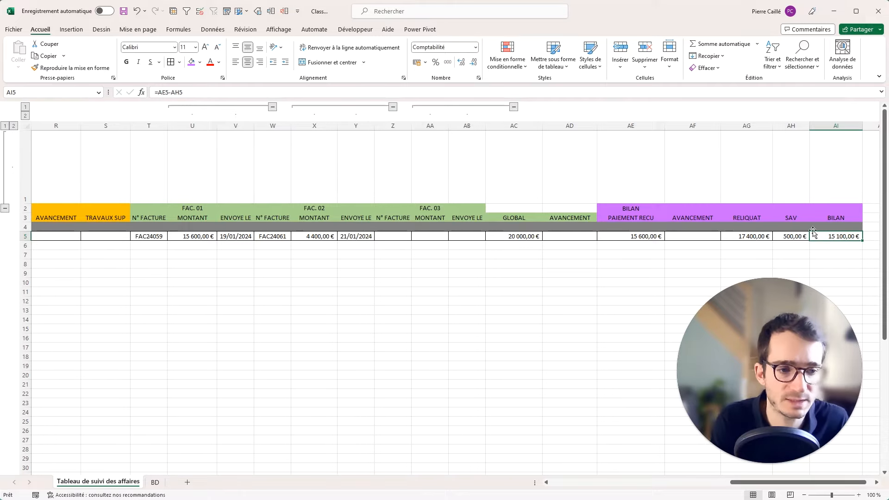
pyautogui.click(132, 64)
pyautogui.click(788, 238)
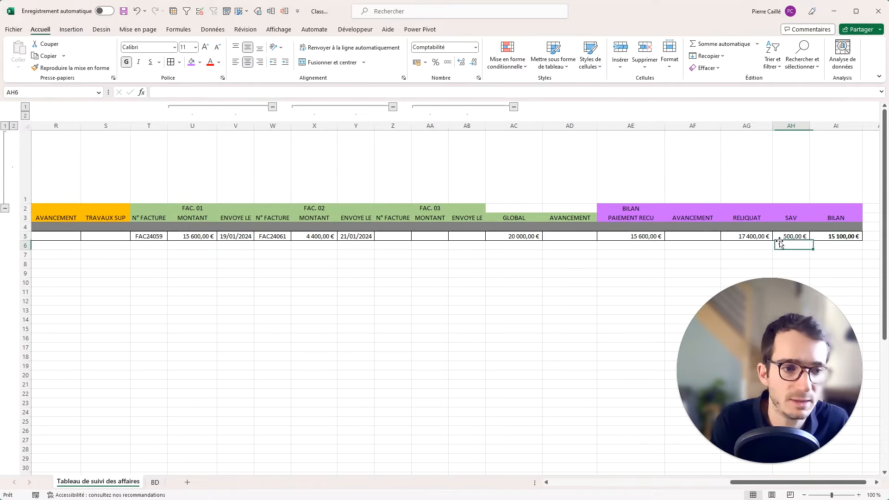
pyautogui.click(627, 236)
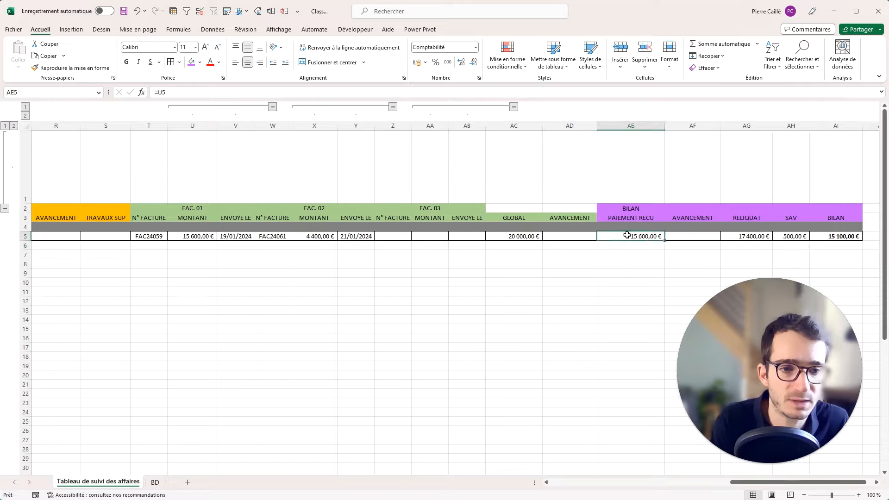
pyautogui.keyDown('ctrl'); pyautogui.click(505, 236); pyautogui.keyUp('ctrl')
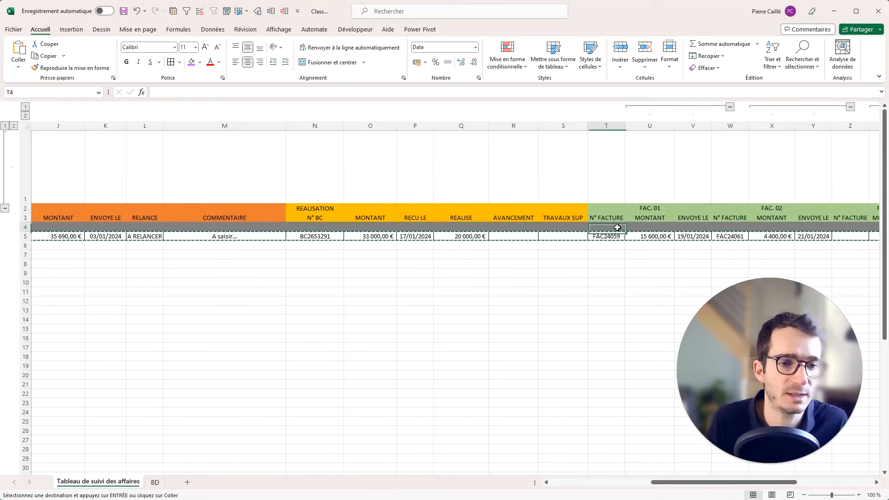
# Group columns C to G, ORIGINE through ADRESSE MAIL, and collapse them.
pyautogui.click(607, 227)
pyautogui.press('Escape')
pyautogui.moveTo(660, 483); pyautogui.dragTo(559, 483)
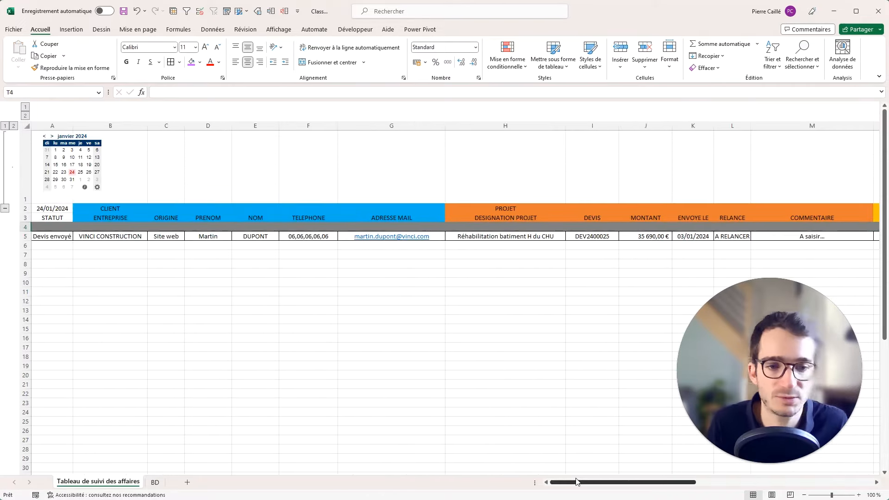
pyautogui.moveTo(412, 125); pyautogui.dragTo(171, 126)
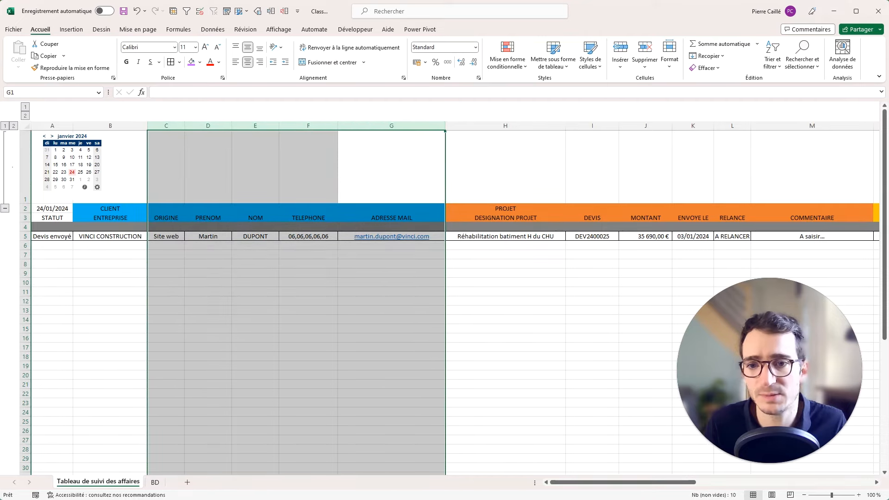
pyautogui.click(271, 11)
pyautogui.click(356, 136)
pyautogui.click(506, 107)
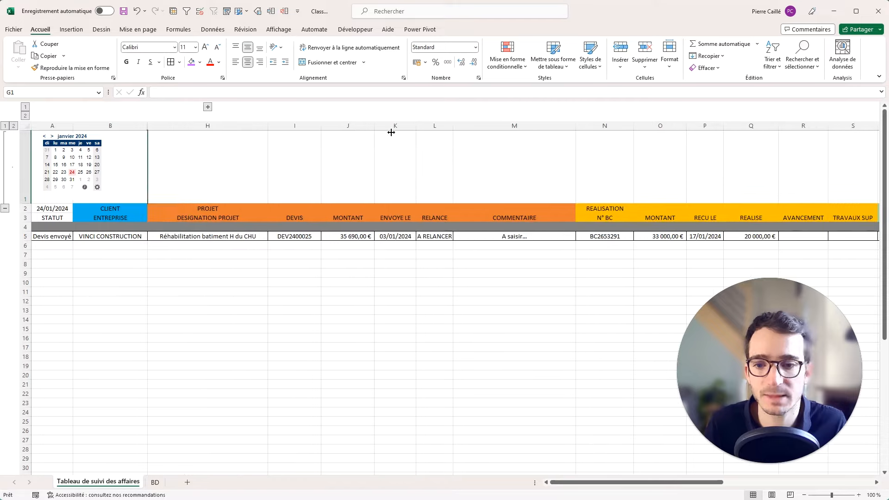
# Select cell I4 as the corner for freezing panes.
pyautogui.click(251, 194)
pyautogui.click(283, 228)
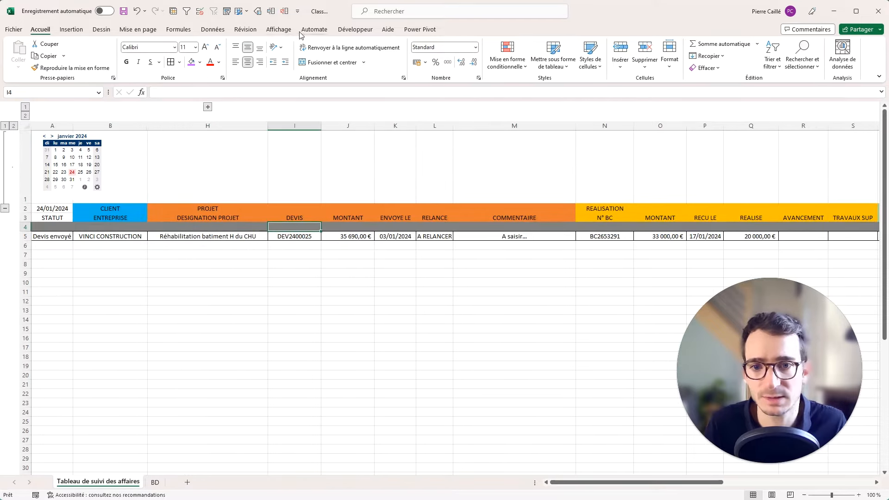
pyautogui.click(279, 30)
# Freeze panes at cell I4 so the header rows and columns through PROJET stay fixed.
pyautogui.click(202, 218)
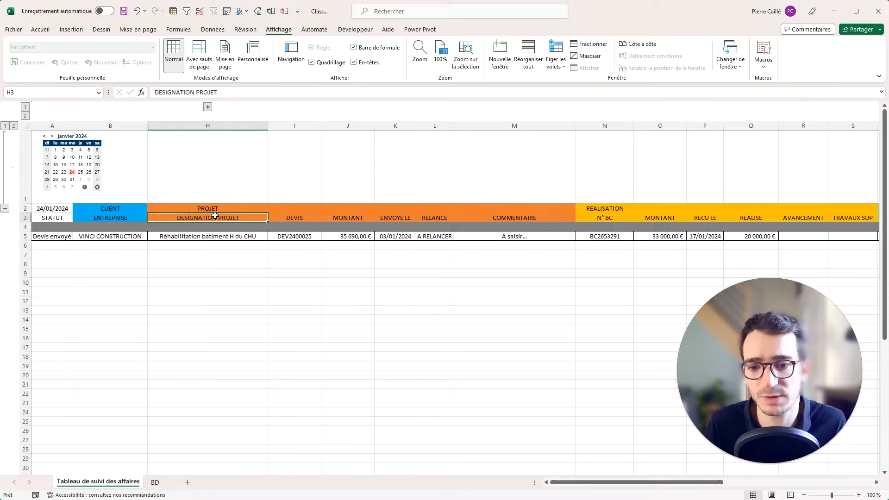
pyautogui.moveTo(209, 218); pyautogui.dragTo(45, 138)
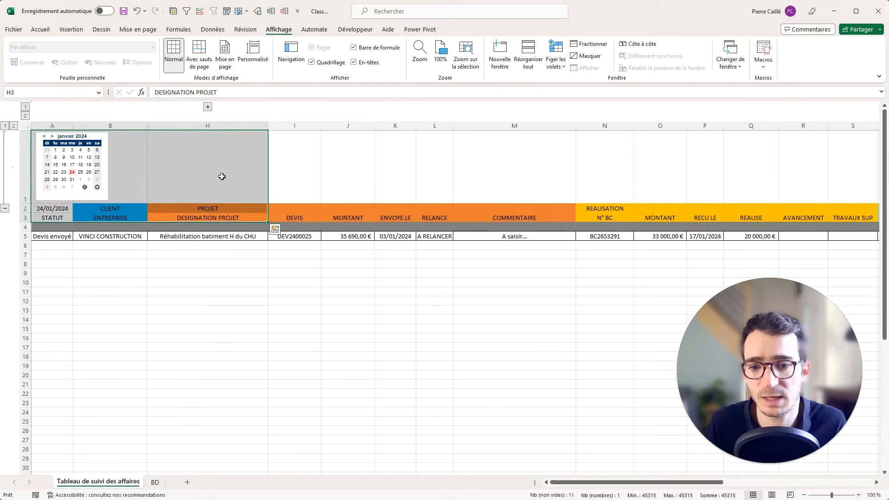
pyautogui.scroll(-1, 288, 231)
pyautogui.scroll(1, 288, 231)
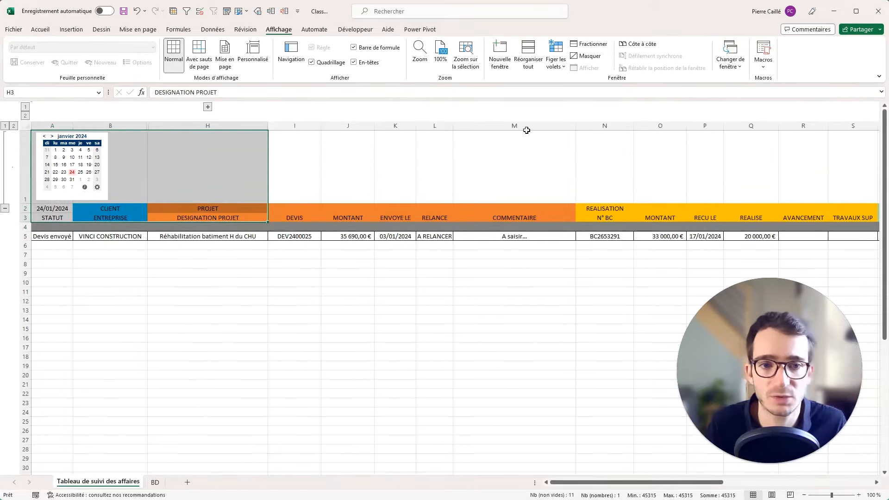
pyautogui.click(564, 69)
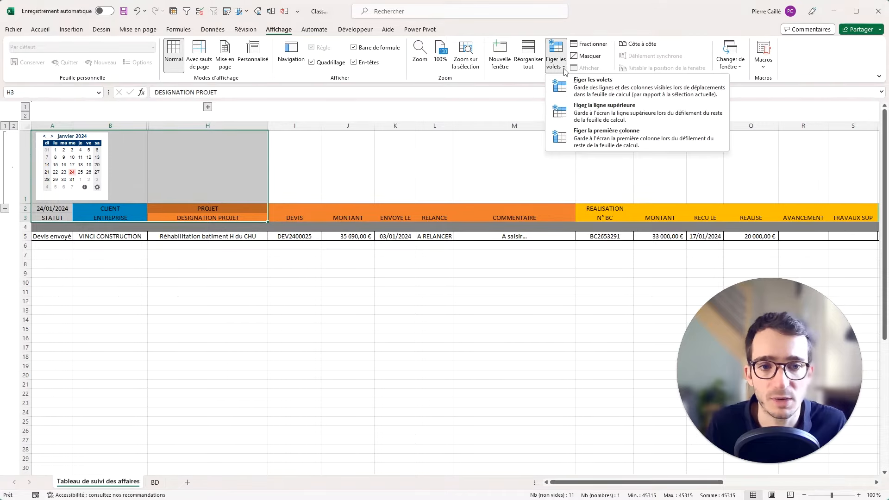
pyautogui.click(290, 215)
pyautogui.click(291, 226)
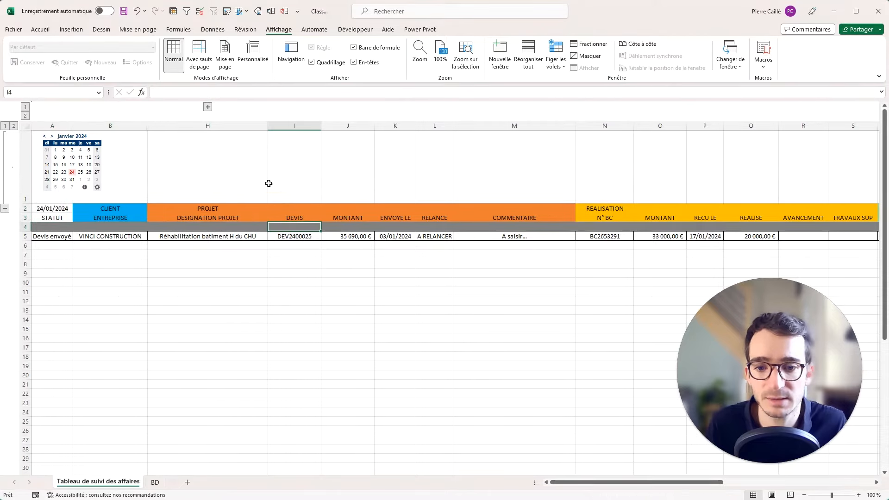
pyautogui.click(547, 68)
pyautogui.click(593, 52)
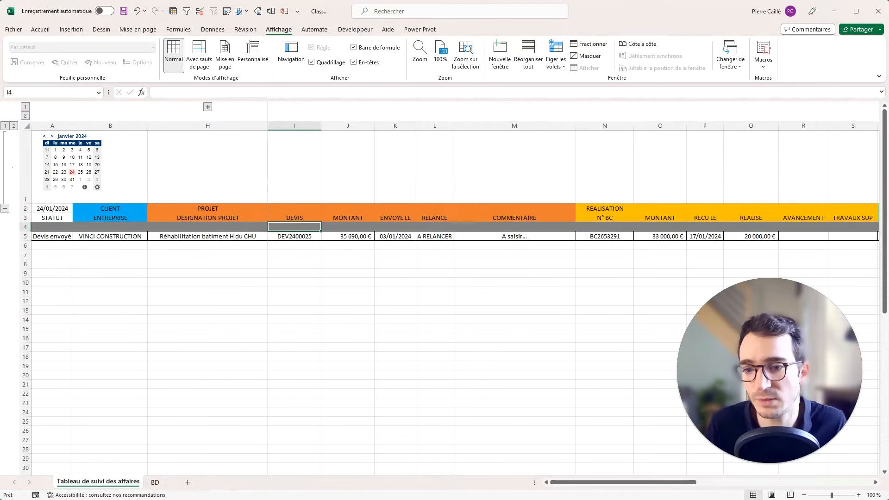
# Test scrolling, then collapse the tall calendar row 1 with the row outline button.
pyautogui.click(227, 254)
pyautogui.scroll(-2, 227, 253)
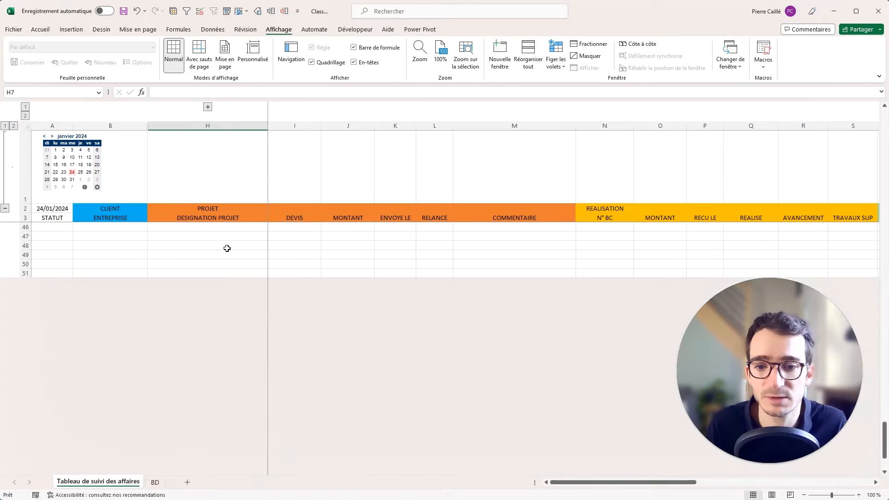
pyautogui.scroll(2, 225, 251)
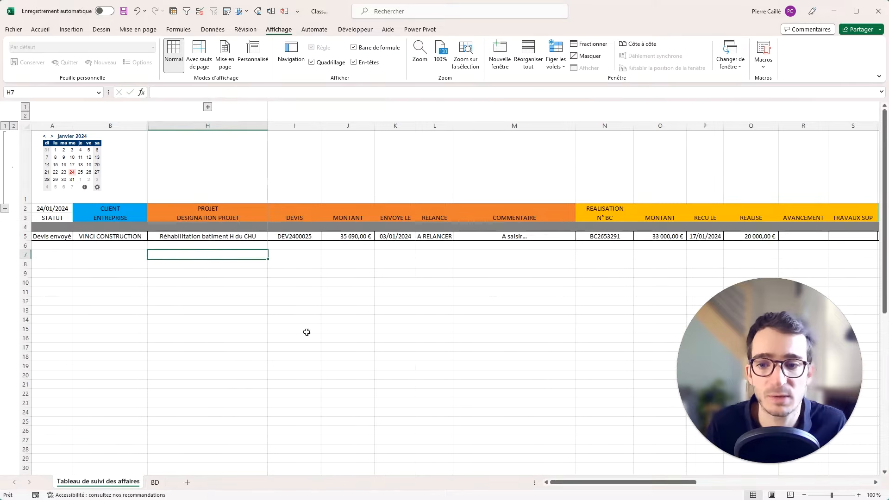
pyautogui.moveTo(592, 484); pyautogui.dragTo(378, 456)
pyautogui.click(200, 310)
pyautogui.click(5, 209)
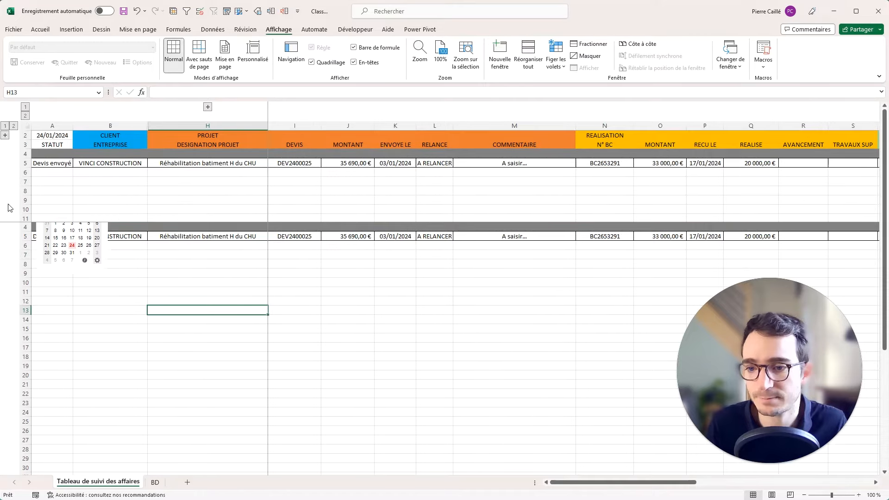
pyautogui.moveTo(601, 482); pyautogui.dragTo(767, 483)
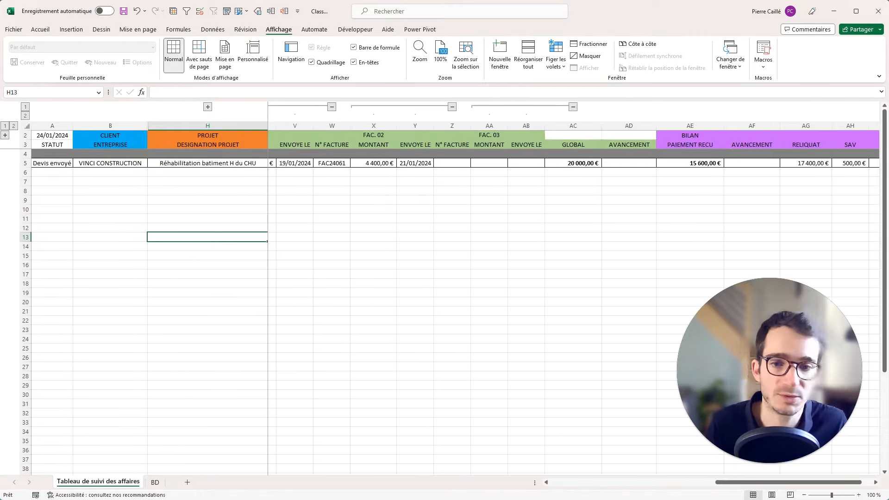
pyautogui.click(5, 135)
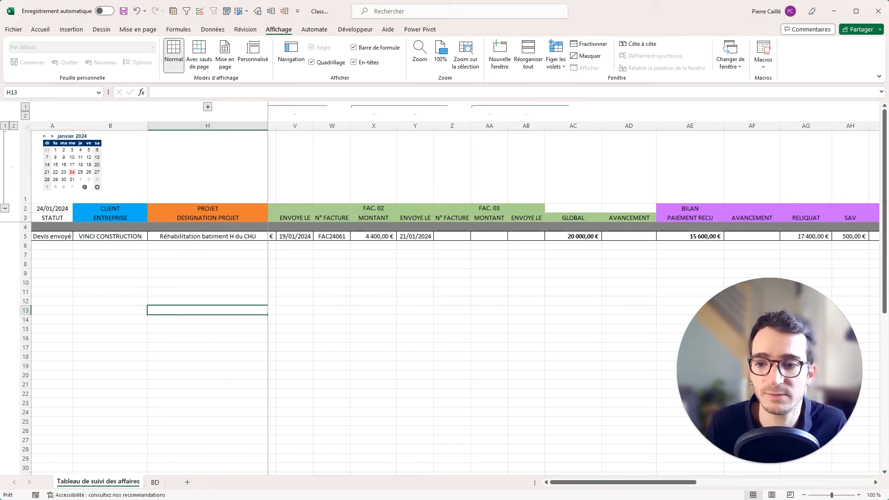
pyautogui.click(3, 209)
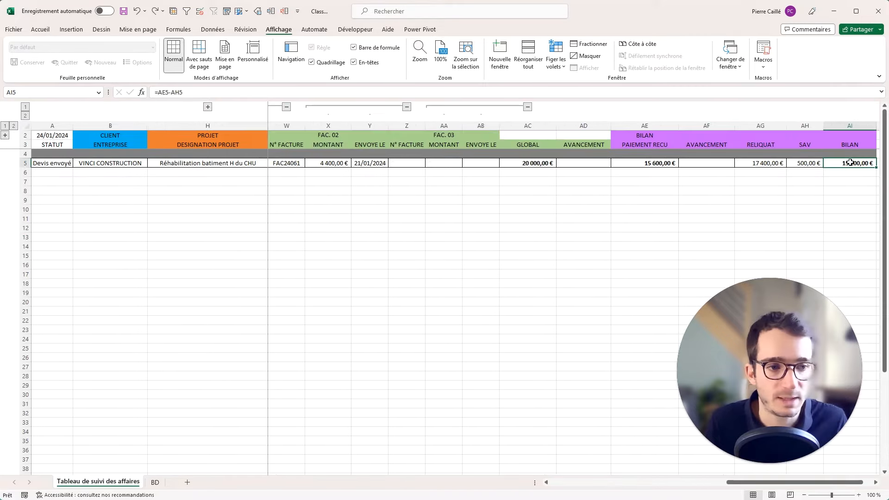
pyautogui.moveTo(850, 163); pyautogui.dragTo(41, 166)
# Paste the copied example row 5 into row 6.
pyautogui.hotkey('ctrl', 'c')
pyautogui.click(46, 172)
pyautogui.hotkey('ctrl', 'v')
pyautogui.click(50, 192)
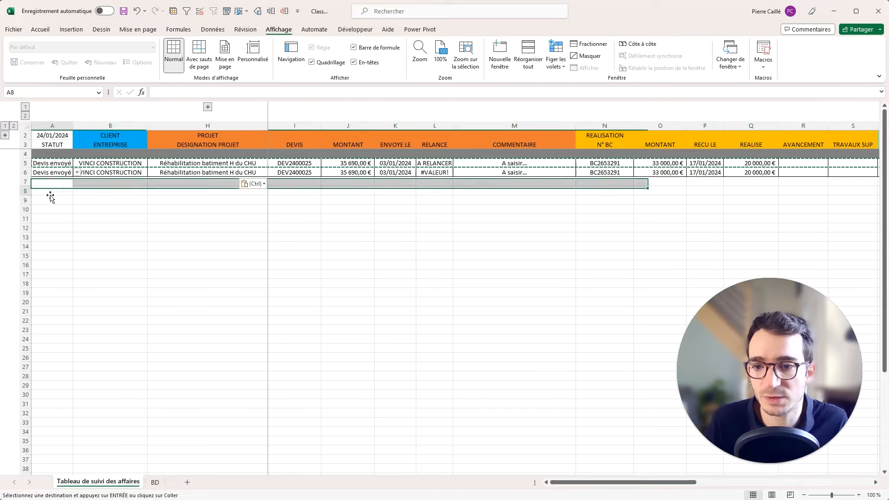
pyautogui.press('Escape')
# Clear row 6's STATUT, ENTREPRISE and ORIGINE, expanding the grouped contact columns C–G.
pyautogui.click(55, 172)
pyautogui.click(126, 172)
pyautogui.click(64, 172)
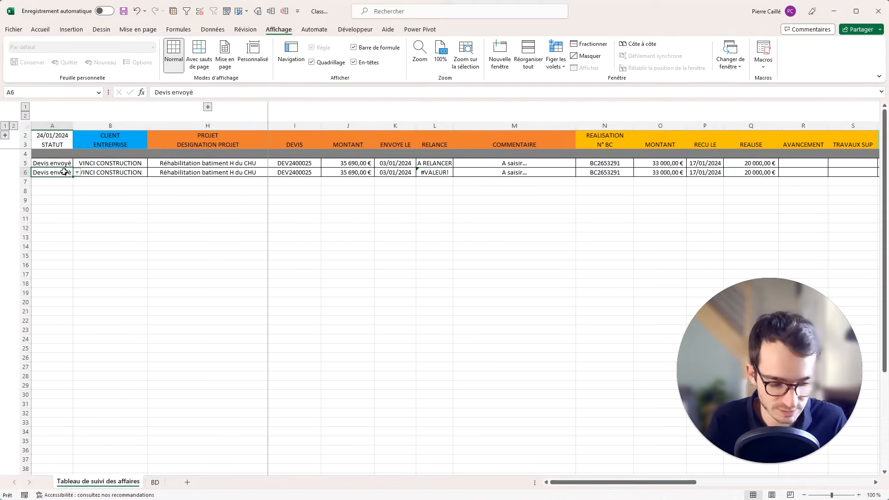
pyautogui.press('Delete')
pyautogui.click(123, 172)
pyautogui.press('Delete')
pyautogui.click(189, 172)
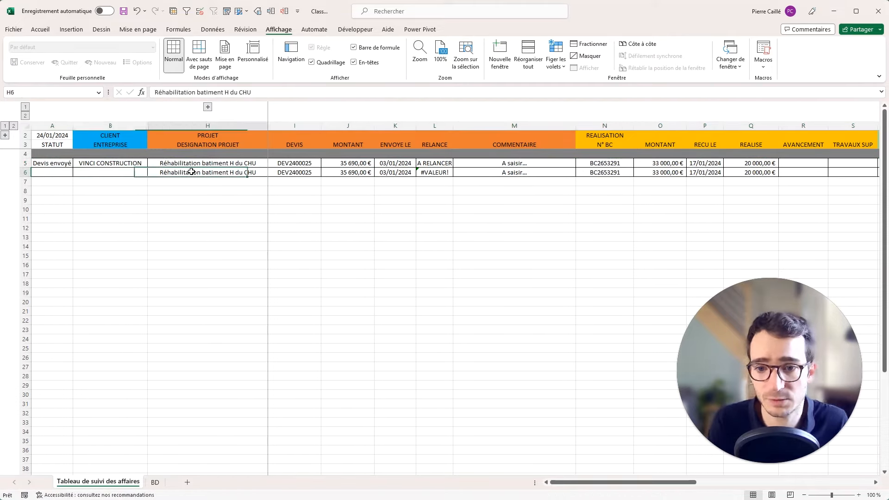
pyautogui.click(207, 108)
pyautogui.click(168, 173)
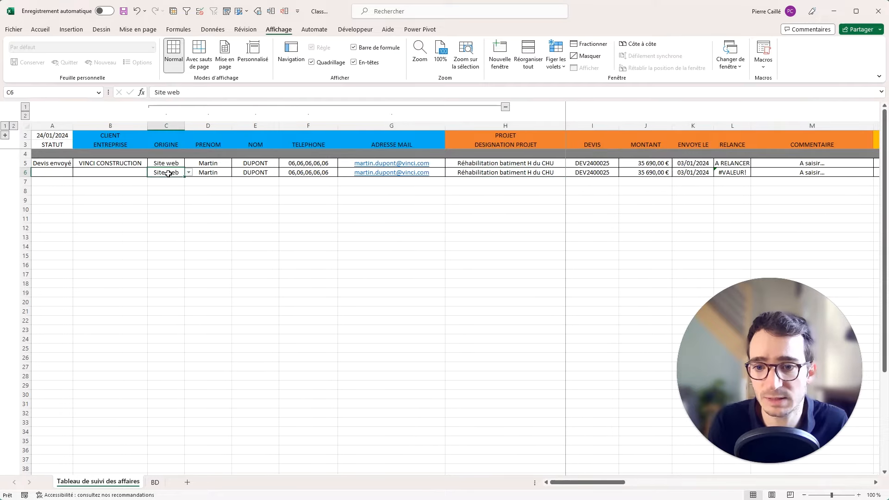
pyautogui.press('Delete')
pyautogui.click(204, 174)
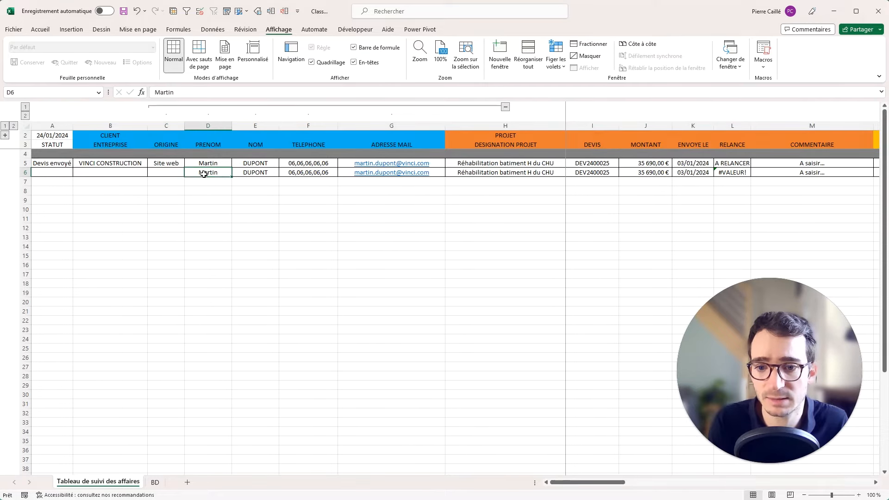
pyautogui.click(159, 174)
pyautogui.click(218, 173)
# Clear row 6's first name, last name, phone, e-mail, project description, quote number and amount.
pyautogui.press('Delete')
pyautogui.click(258, 173)
pyautogui.press('Delete')
pyautogui.click(320, 173)
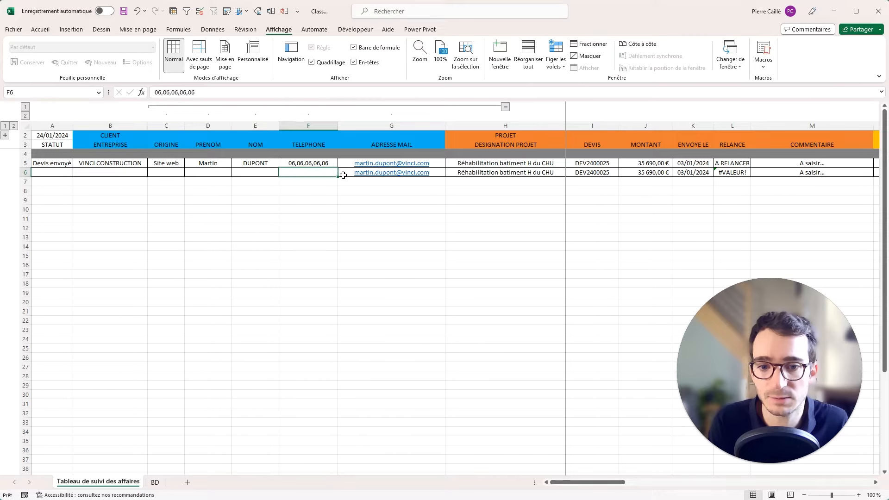
pyautogui.press('Delete')
pyautogui.click(356, 174)
pyautogui.press('Delete')
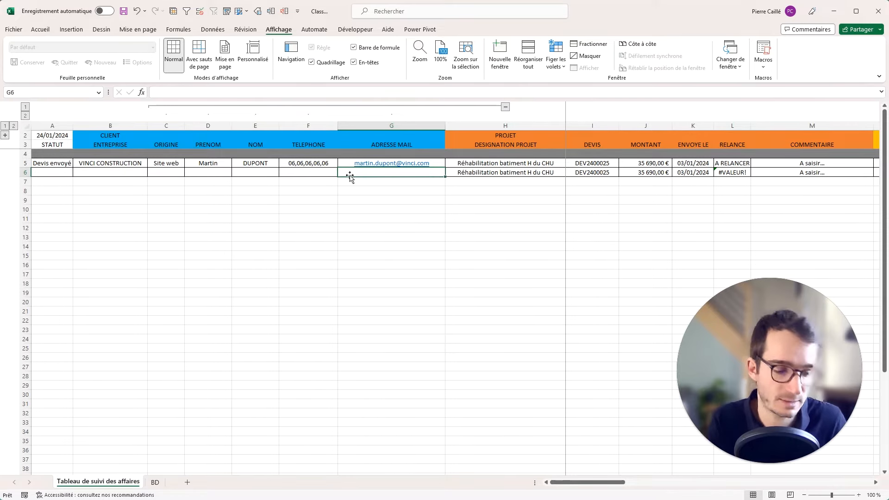
pyautogui.press('Right')
pyautogui.press('Delete')
pyautogui.press('Right')
pyautogui.press('Delete')
pyautogui.press('Right')
pyautogui.press('Delete')
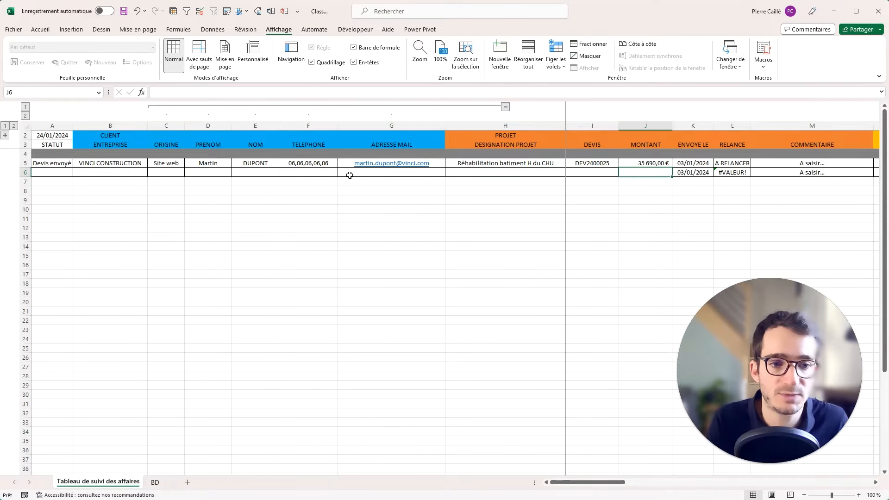
pyautogui.press('Right')
pyautogui.press('Delete')
pyautogui.press('Right')
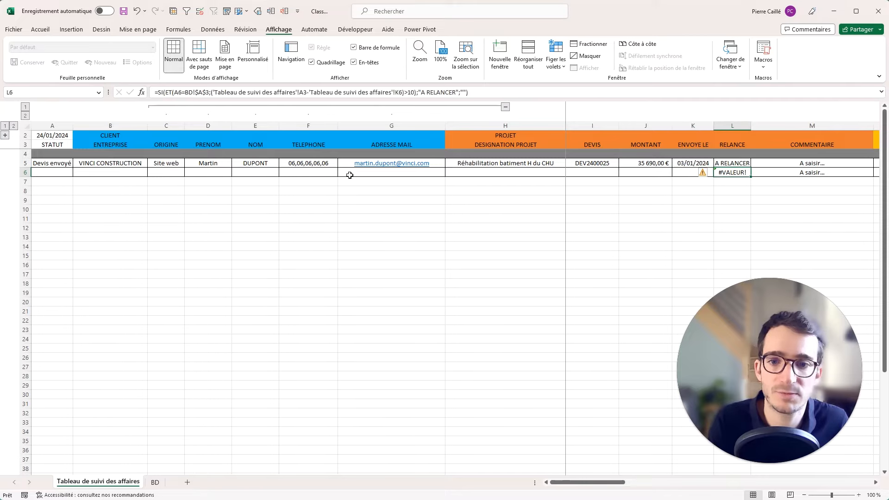
# Compare row 6's RELANCE formula with row 5's and open it for editing.
pyautogui.press('Up')
pyautogui.press('Down')
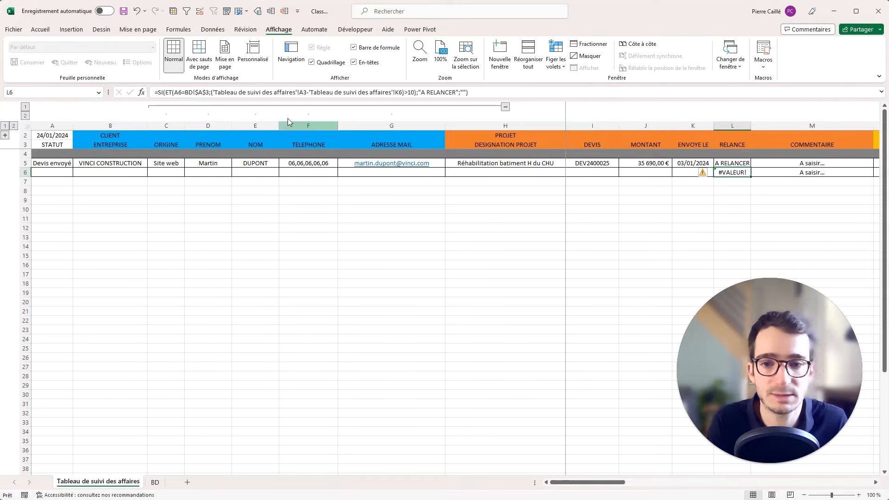
pyautogui.click(243, 92)
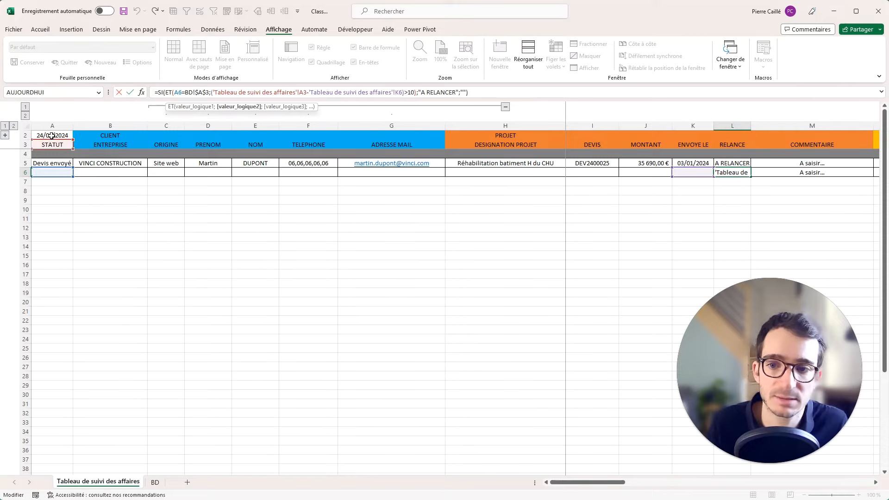
# Trial-fill the unchanged RELANCE formula down to row 12, inspect it, then undo.
pyautogui.press('Escape')
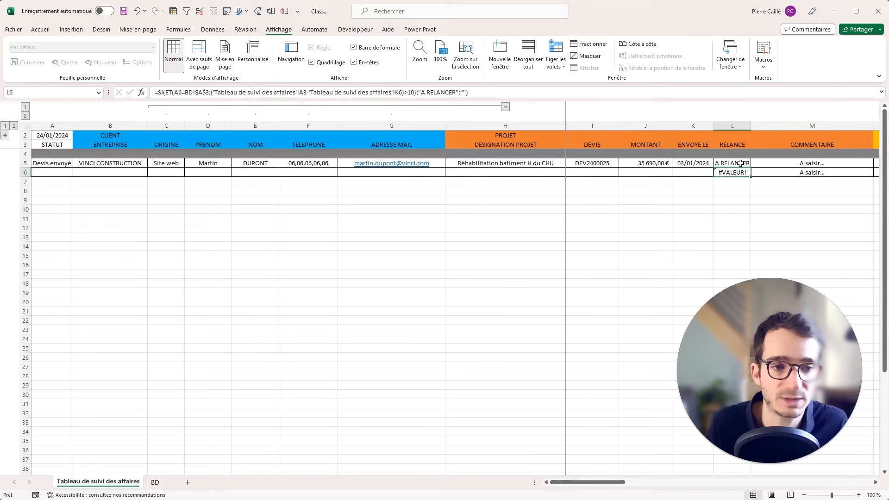
pyautogui.click(741, 164)
pyautogui.moveTo(752, 170); pyautogui.dragTo(737, 231)
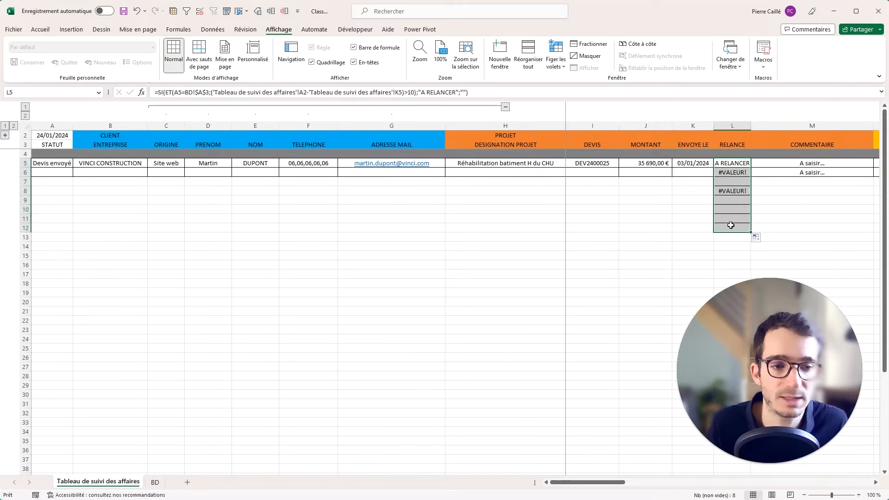
pyautogui.doubleClick(732, 227)
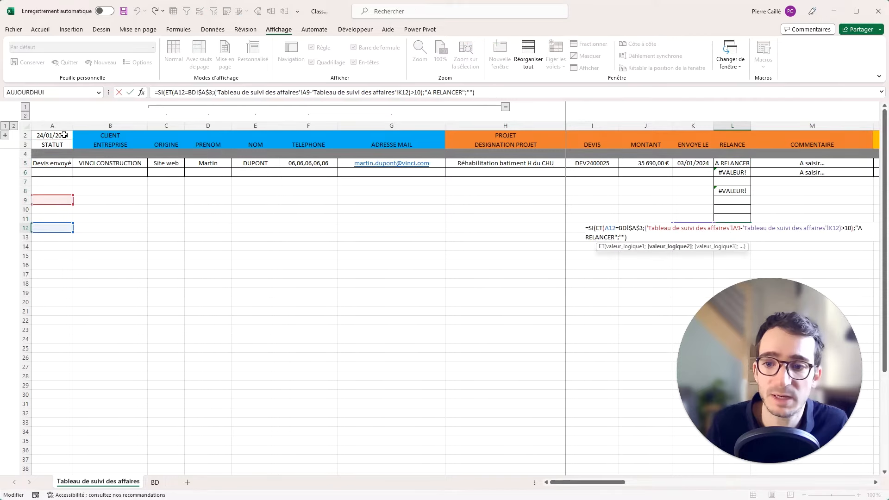
pyautogui.press('Escape')
pyautogui.hotkey('ctrl', 'z')
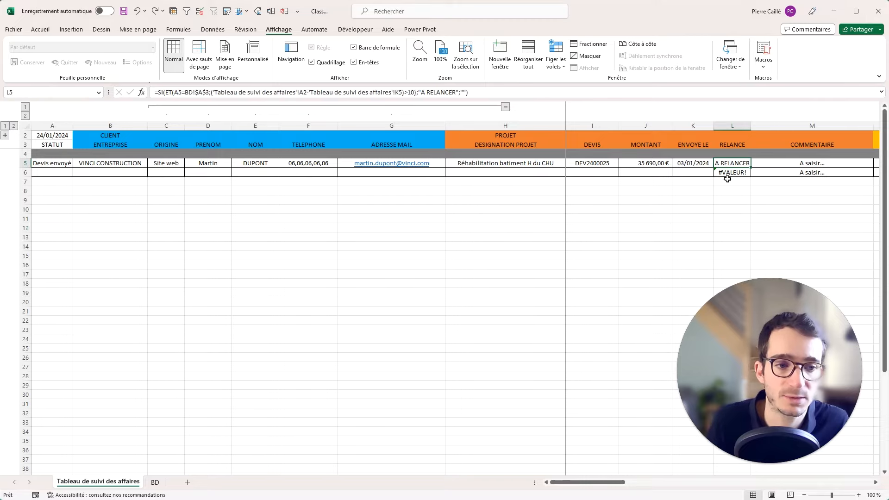
# Make the A2 date reference in row 5's RELANCE formula absolute as $A$2.
pyautogui.click(311, 92)
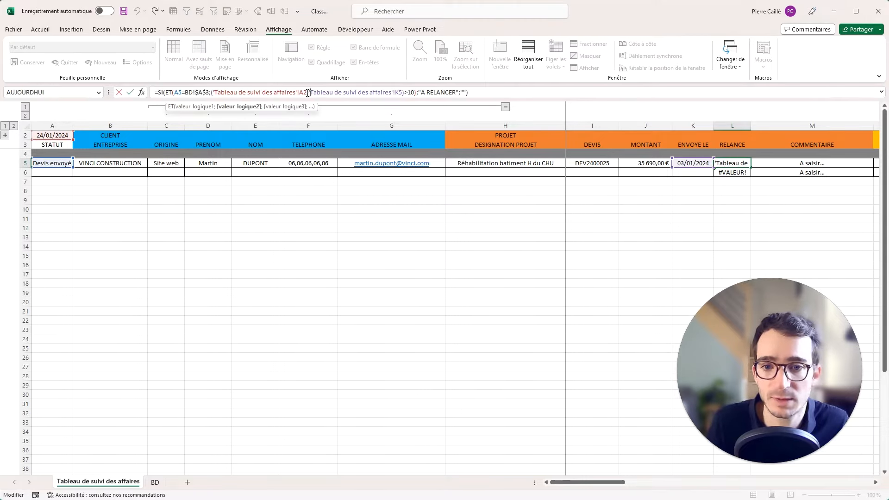
pyautogui.moveTo(264, 94); pyautogui.dragTo(211, 93)
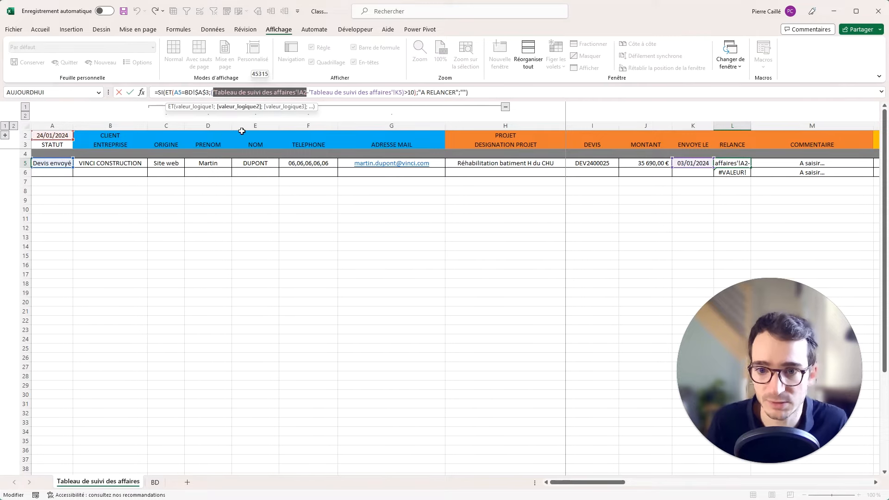
pyautogui.press('F4')
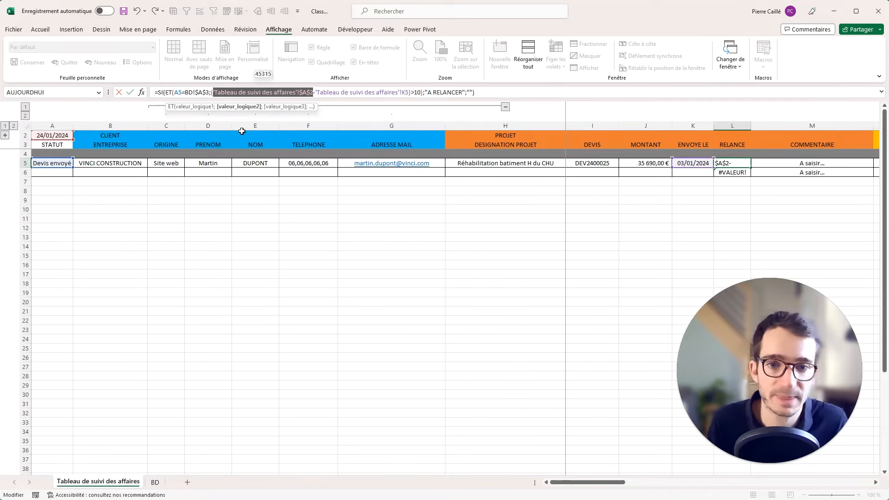
pyautogui.press('Return')
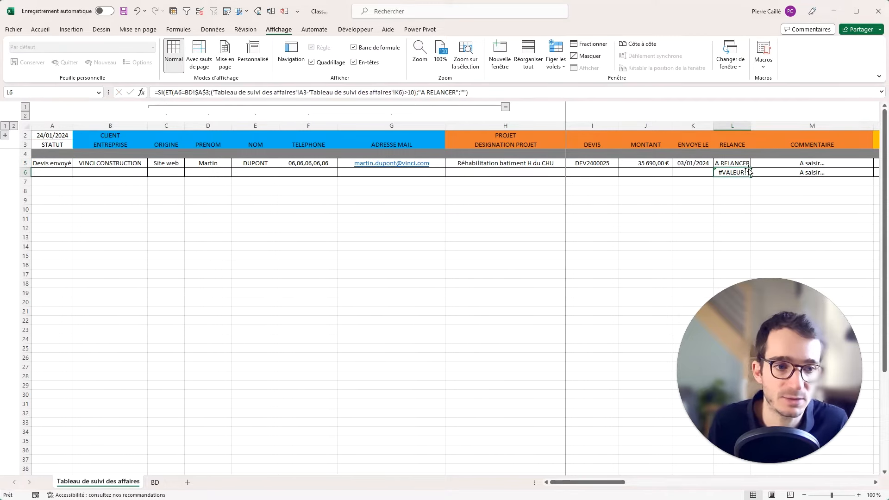
# Fill the corrected RELANCE formula down to row 13 and confirm row 6 shows no error.
pyautogui.click(748, 162)
pyautogui.moveTo(753, 167); pyautogui.dragTo(736, 238)
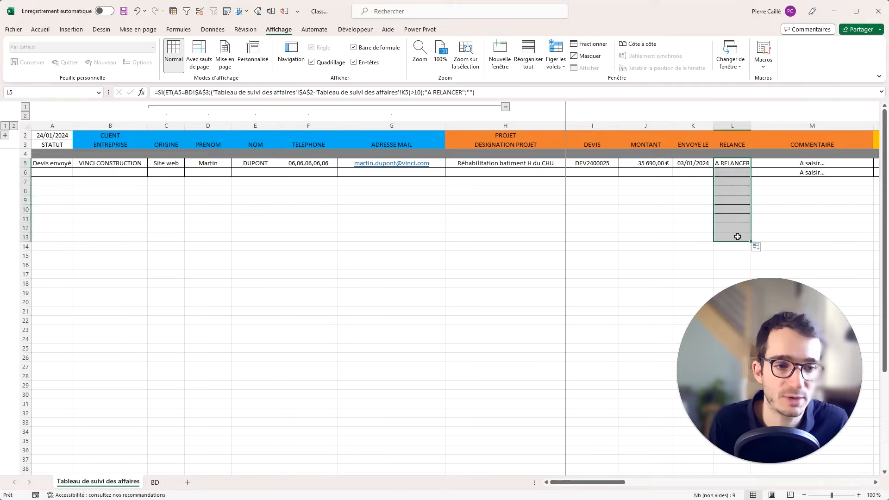
pyautogui.doubleClick(737, 237)
pyautogui.press('Escape')
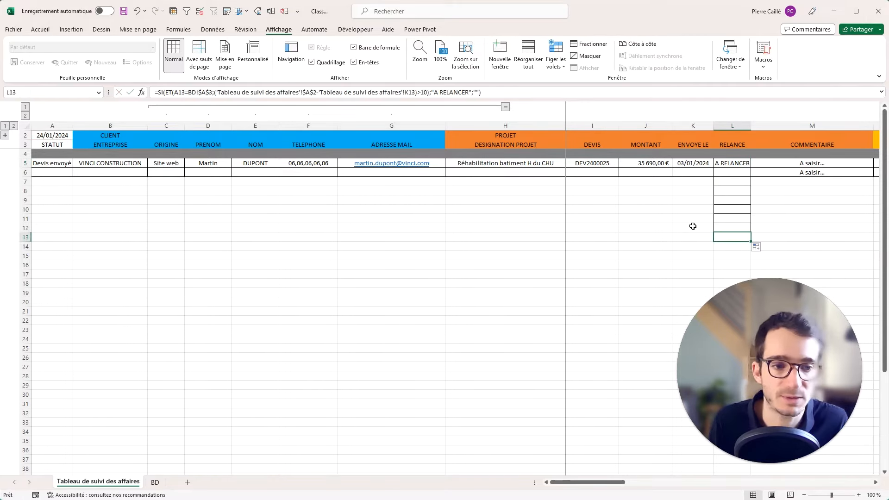
pyautogui.moveTo(691, 198); pyautogui.dragTo(696, 192)
pyautogui.click(727, 172)
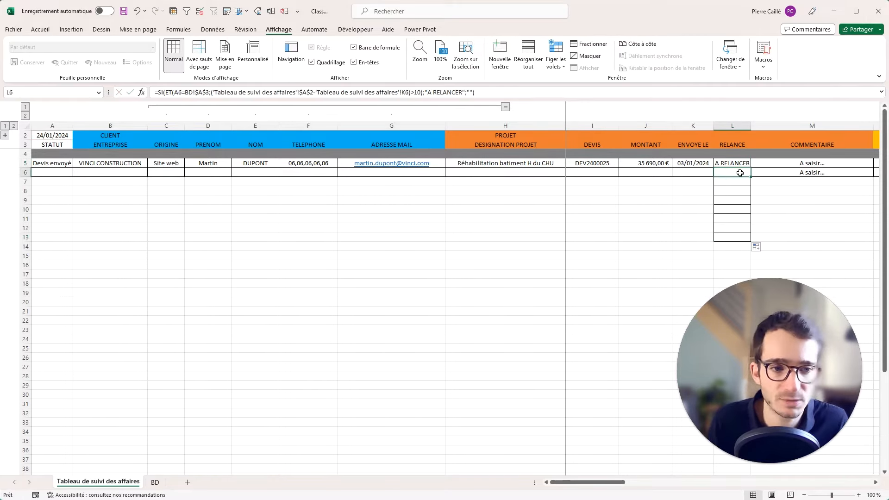
pyautogui.moveTo(736, 164); pyautogui.dragTo(729, 171)
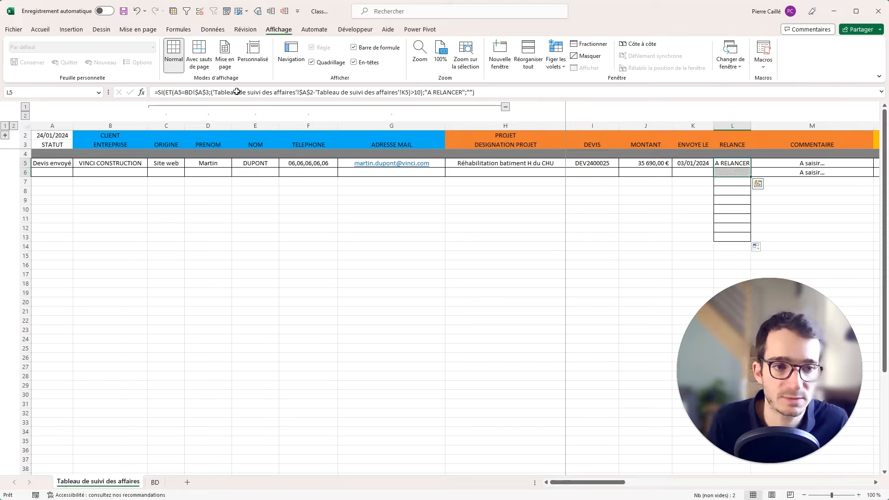
pyautogui.click(41, 29)
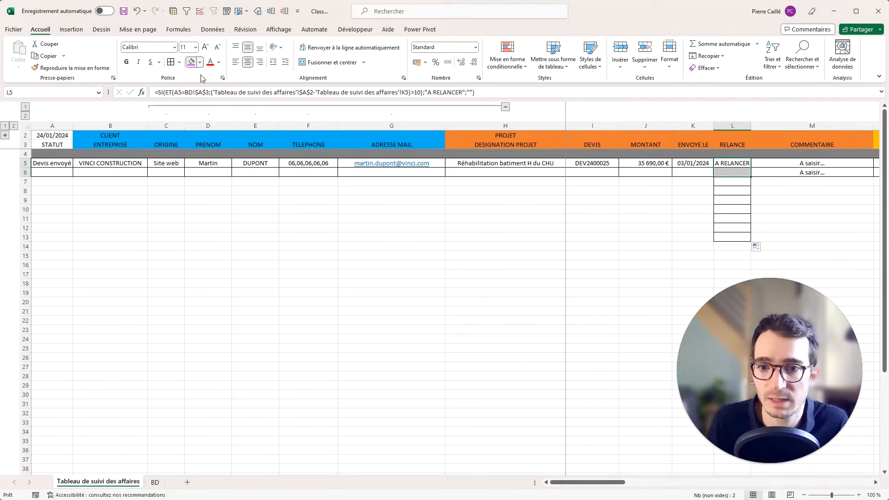
# Fill the STATUT and ORIGINE cells of rows 5 and 6 light gold.
pyautogui.click(200, 62)
pyautogui.press('Escape')
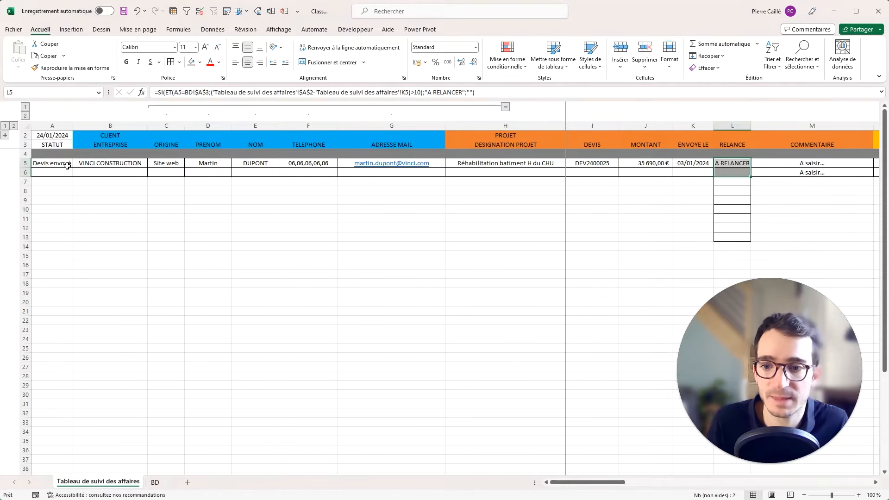
pyautogui.moveTo(67, 165); pyautogui.dragTo(65, 172)
pyautogui.moveTo(172, 167); pyautogui.dragTo(168, 173)
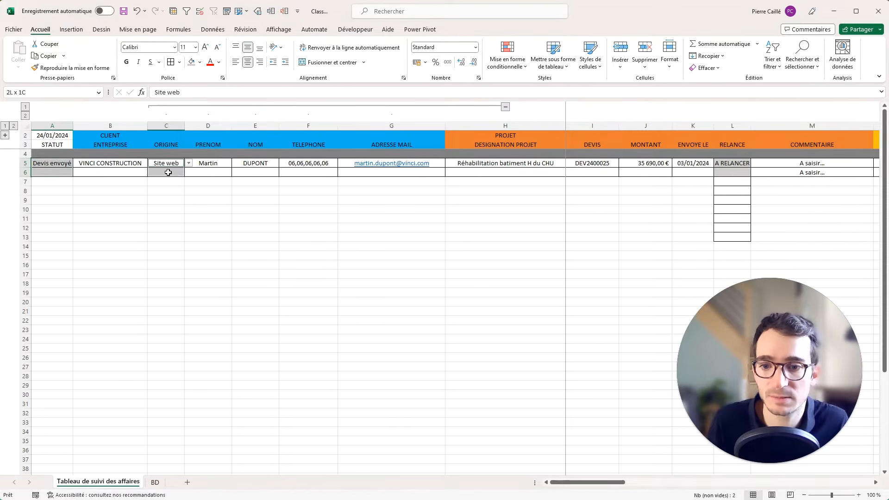
pyautogui.click(200, 62)
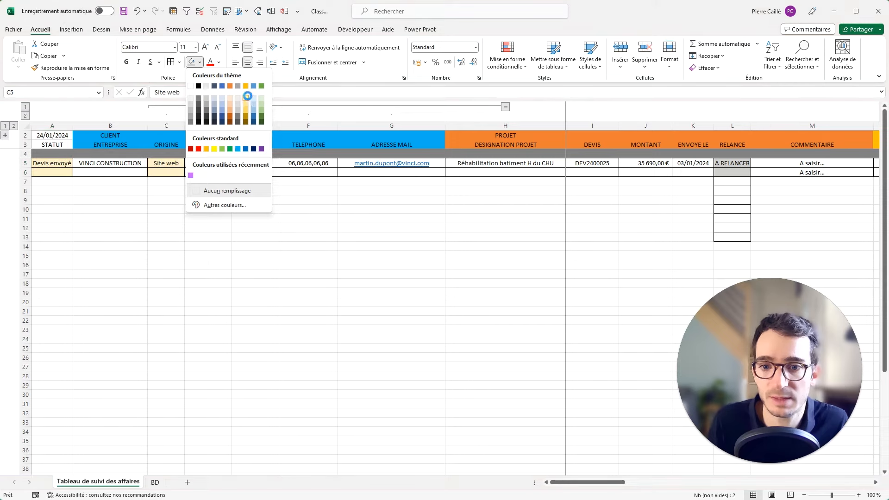
pyautogui.click(245, 98)
# Shade the GLOBAL total cells of rows 5 and 6 light grey.
pyautogui.click(738, 177)
pyautogui.click(774, 173)
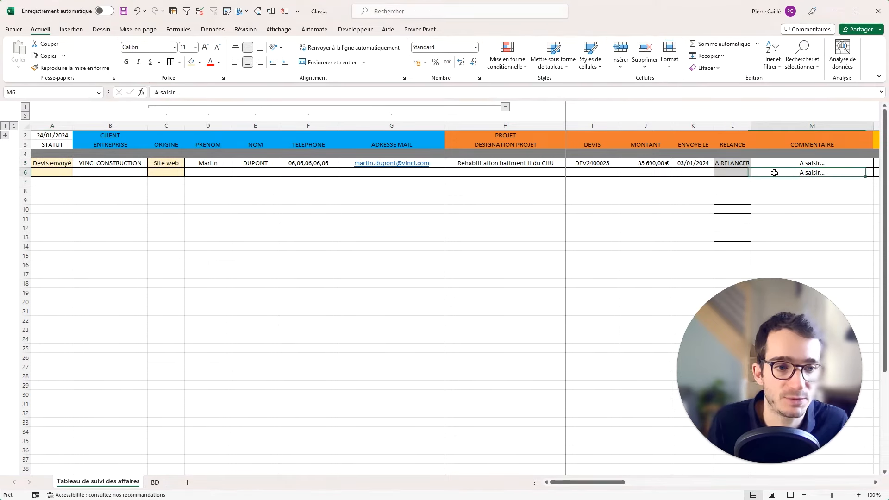
pyautogui.hscroll(1, 774, 173)
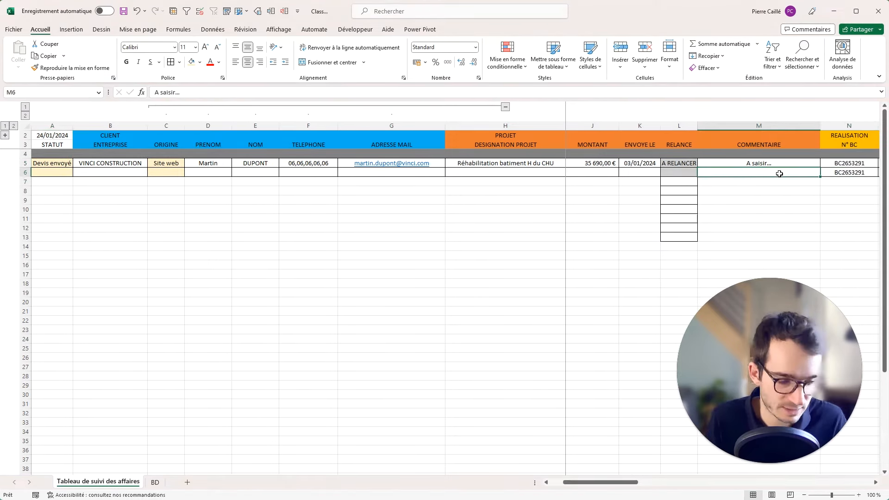
pyautogui.press('Right')
pyautogui.press('Right')
pyautogui.press('Right')
pyautogui.press('Right')
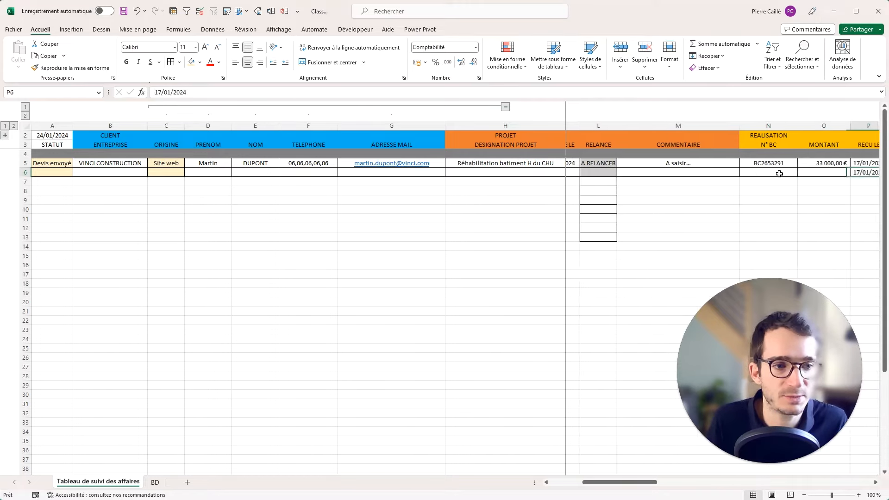
pyautogui.press('Right')
pyautogui.press('Right')
pyautogui.press('Right')
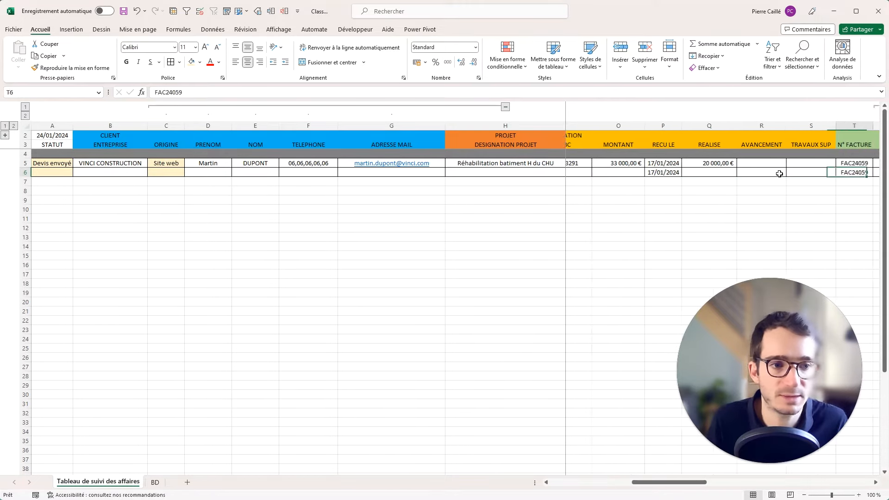
pyautogui.press('Right')
pyautogui.press('Right')
pyautogui.press('Right')
pyautogui.press('Right')
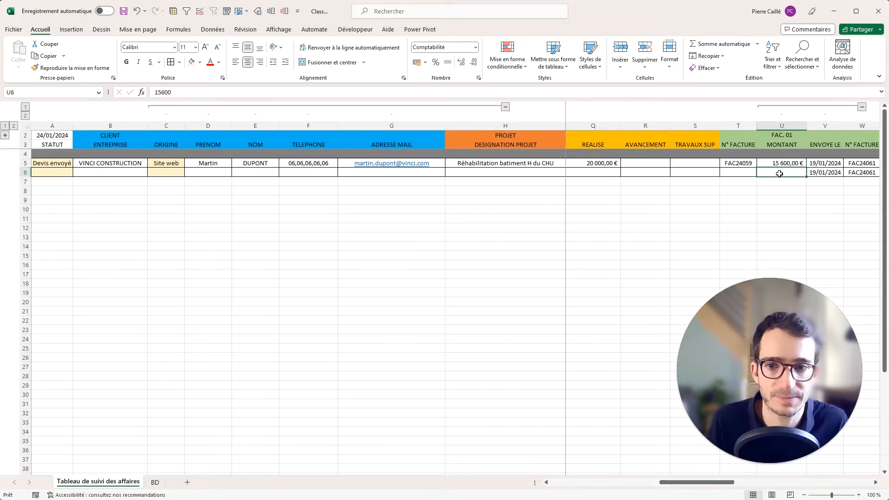
pyautogui.press('Right')
pyautogui.press('Right')
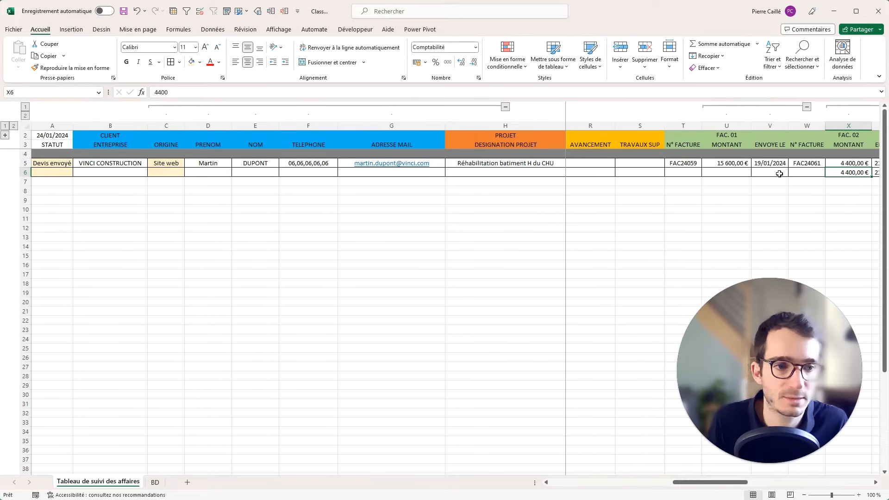
pyautogui.press('Right')
pyautogui.press('Right')
pyautogui.press('Right')
pyautogui.press('Right')
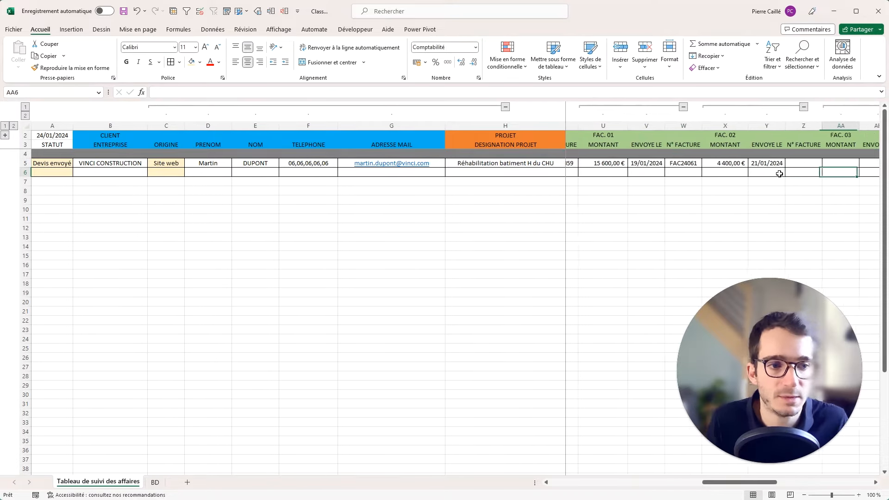
pyautogui.moveTo(769, 166); pyautogui.dragTo(764, 172)
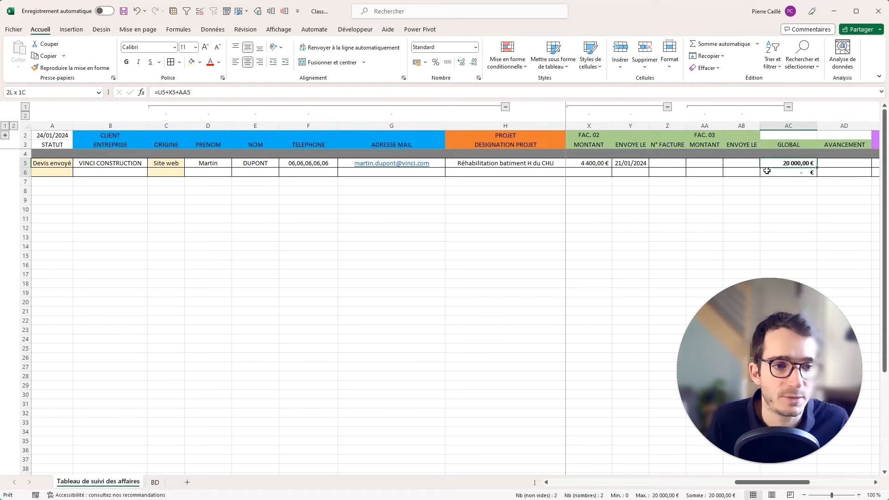
pyautogui.click(200, 65)
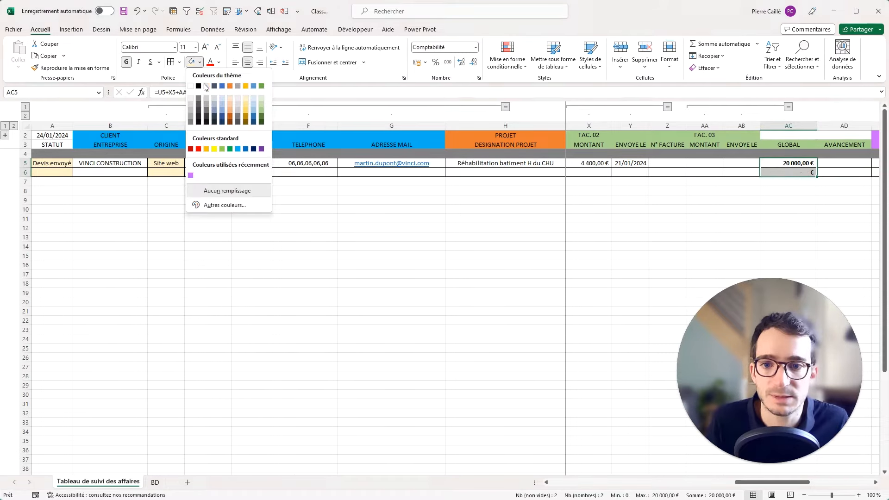
pyautogui.click(209, 92)
# Check the payment received formulas and select the RELIQUAT and BILAN cells of rows 5 and 6.
pyautogui.hscroll(4, 853, 175)
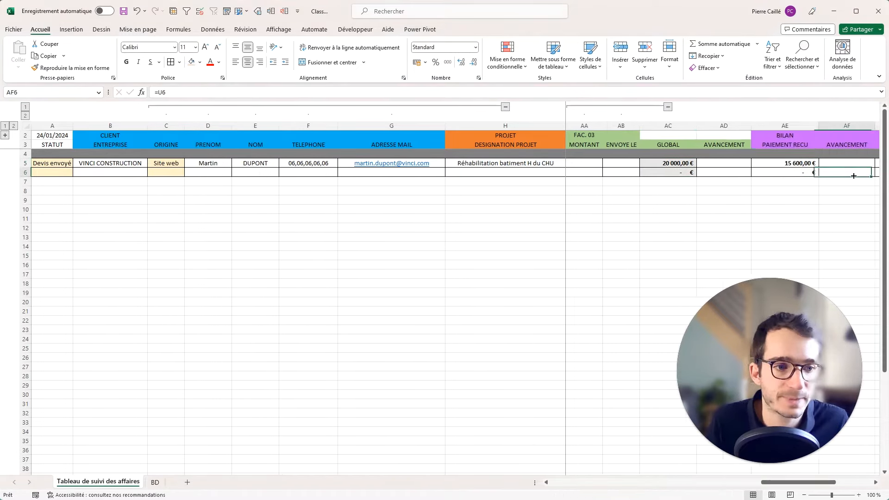
pyautogui.click(610, 163)
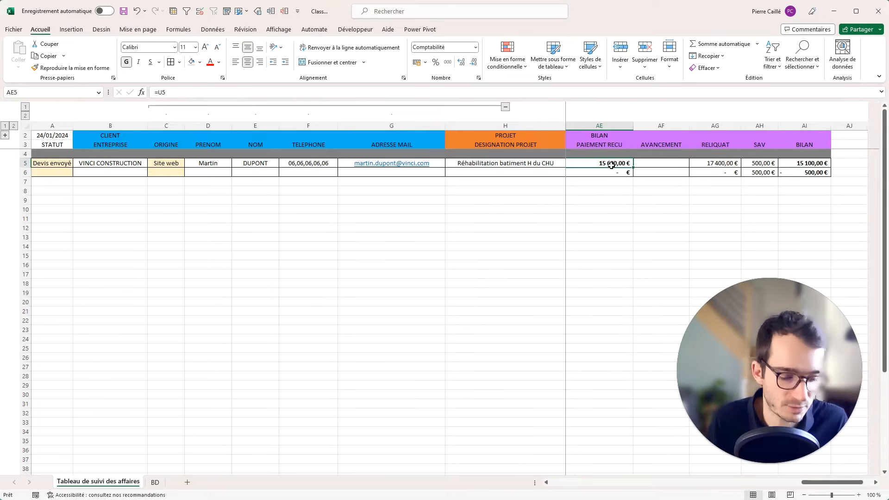
pyautogui.click(623, 172)
pyautogui.click(714, 172)
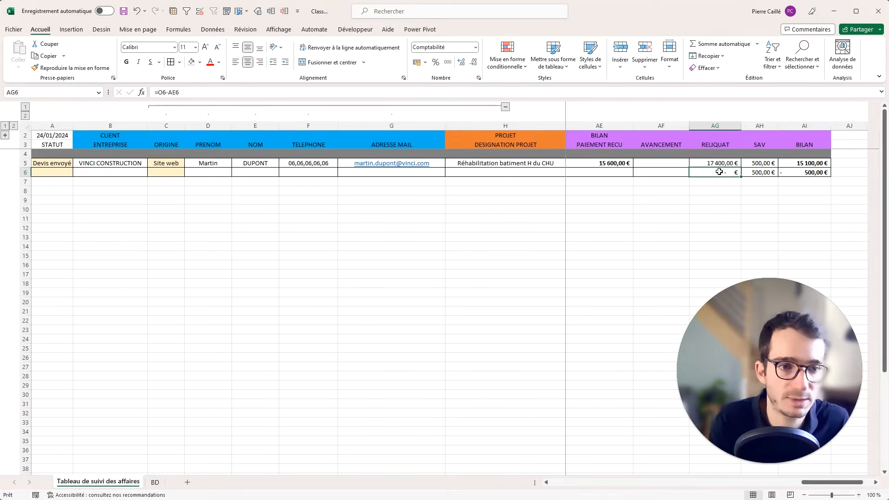
pyautogui.keyDown('ctrl'); pyautogui.click(787, 171); pyautogui.keyUp('ctrl')
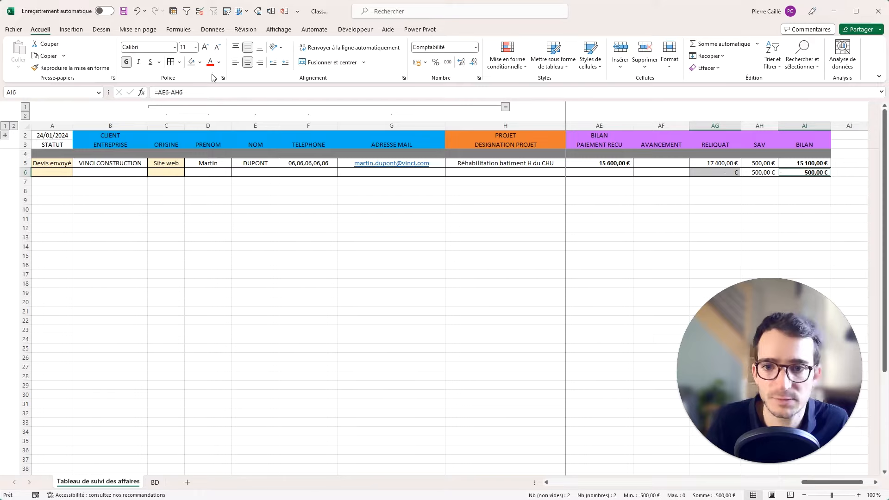
pyautogui.click(737, 163)
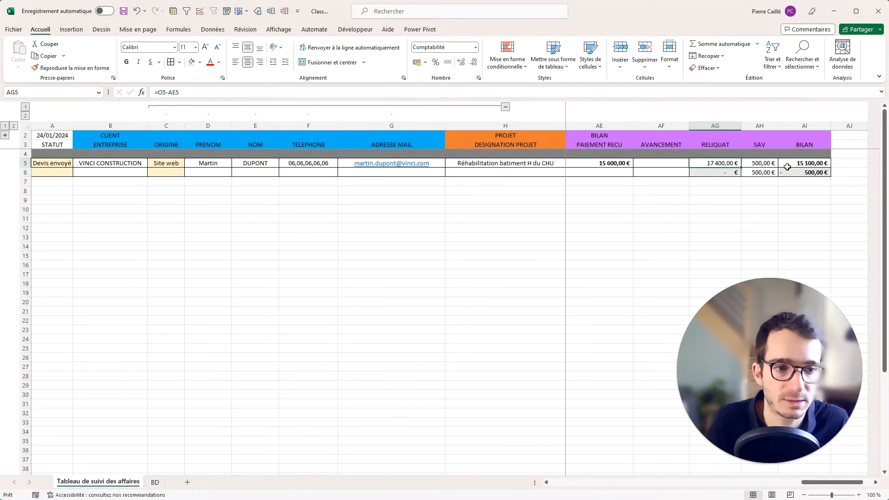
pyautogui.keyDown('ctrl'); pyautogui.click(806, 163); pyautogui.keyUp('ctrl')
pyautogui.click(616, 181)
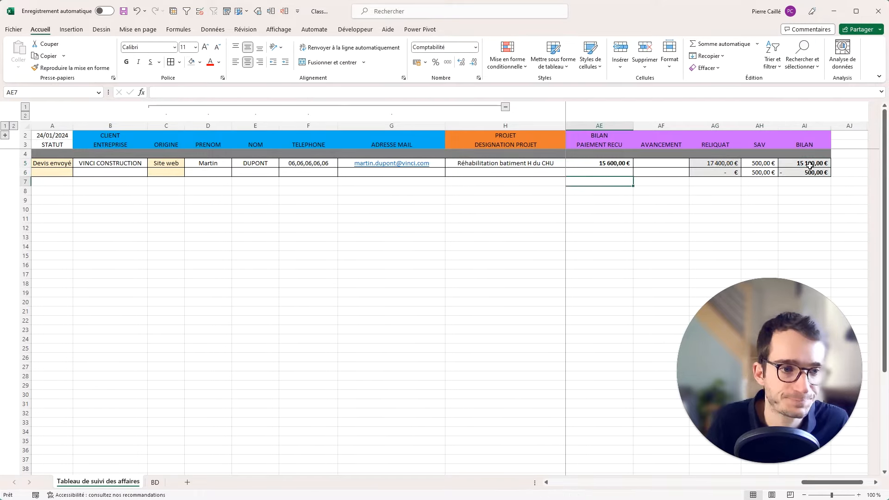
pyautogui.moveTo(805, 172); pyautogui.dragTo(52, 173)
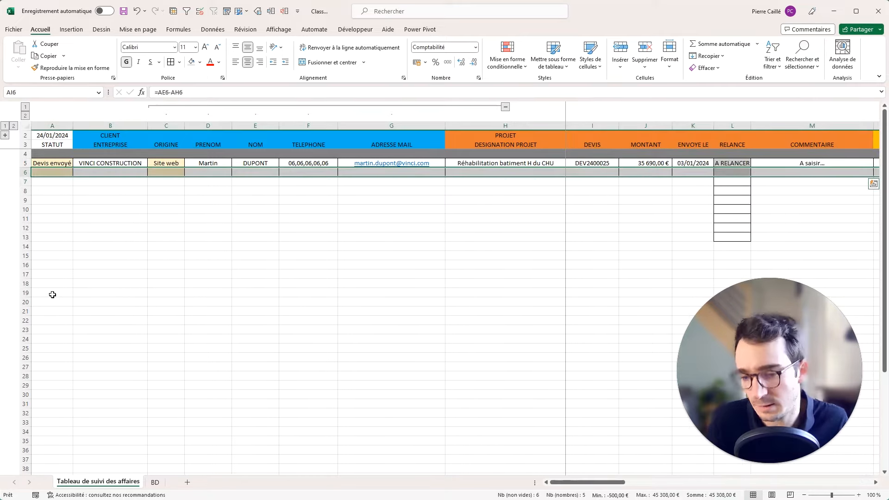
# Copy template row 6 and paste it into rows 7 to 35.
pyautogui.hotkey('ctrl', 'c')
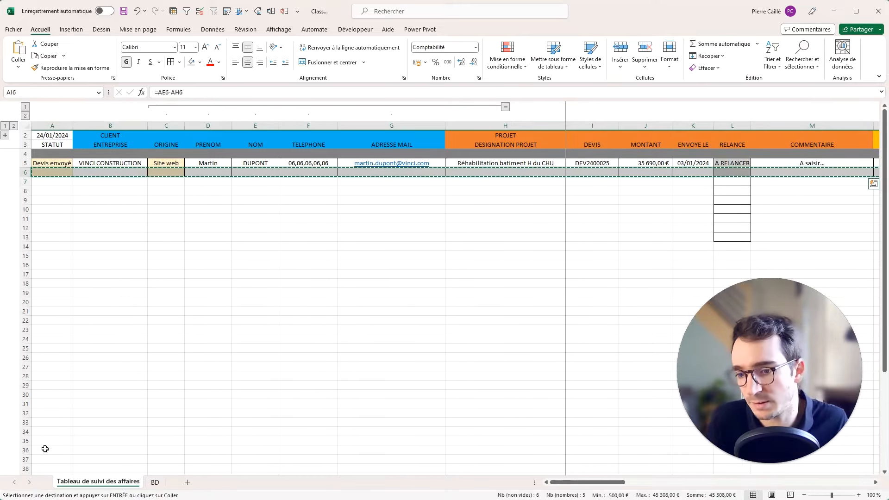
pyautogui.moveTo(52, 441); pyautogui.dragTo(880, 181)
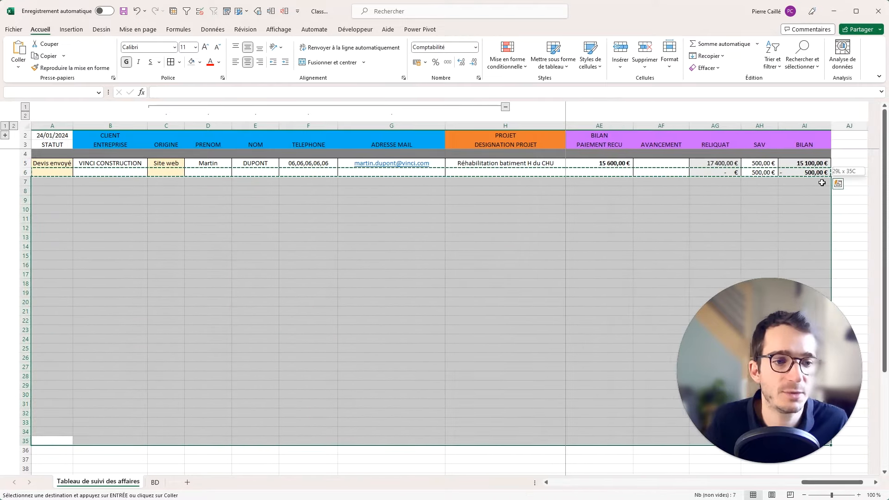
pyautogui.hotkey('ctrl', 'v')
pyautogui.click(658, 212)
pyautogui.press('Escape')
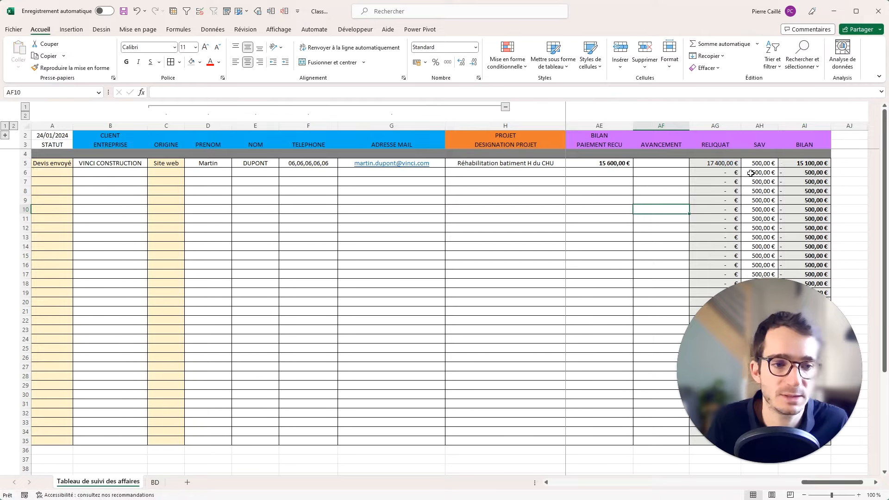
# Erase the copied SAV values from row 6 downward.
pyautogui.moveTo(752, 173); pyautogui.dragTo(759, 495)
pyautogui.press('Delete')
pyautogui.click(561, 314)
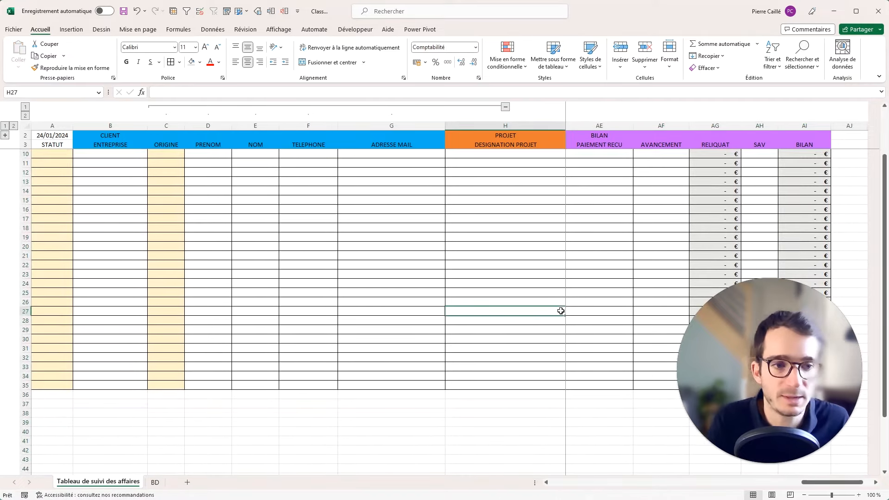
pyautogui.scroll(2, 510, 287)
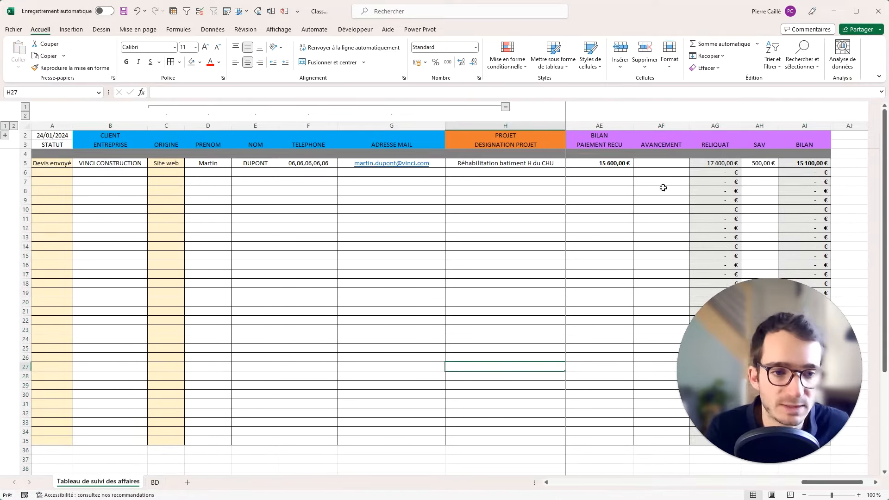
pyautogui.click(764, 424)
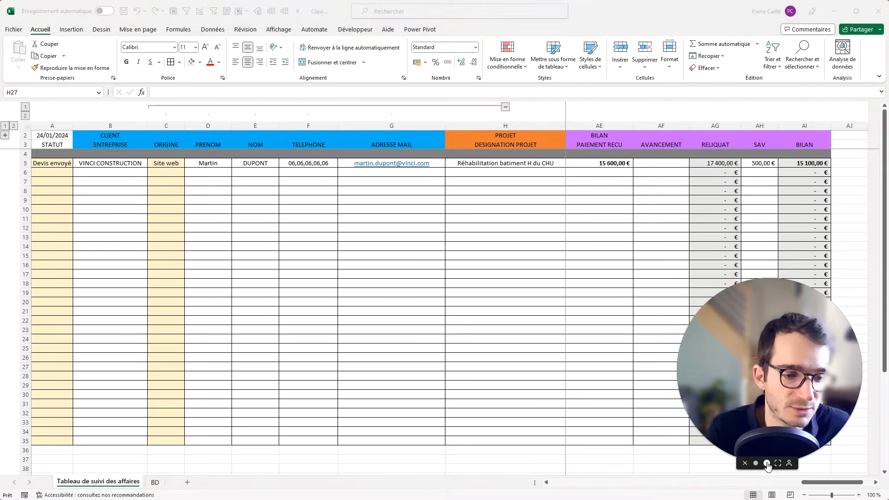
pyautogui.click(757, 464)
pyautogui.moveTo(765, 413); pyautogui.dragTo(801, 410)
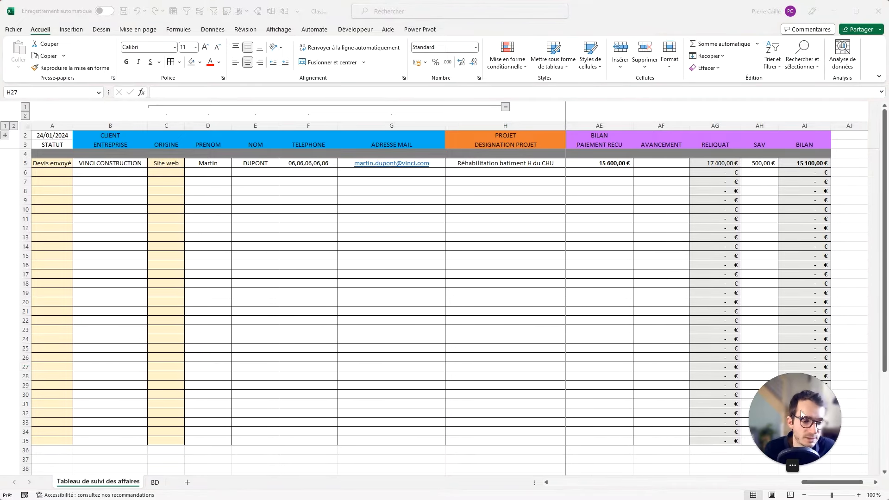
pyautogui.click(434, 239)
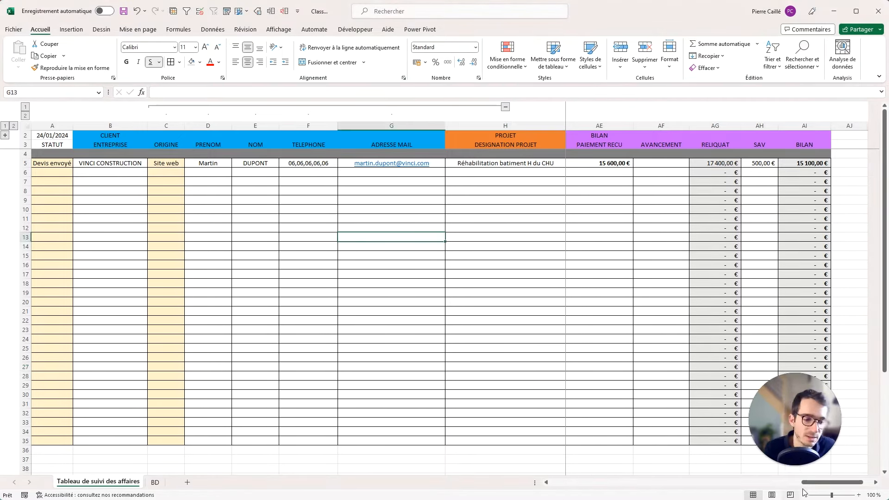
pyautogui.moveTo(804, 484); pyautogui.dragTo(555, 483)
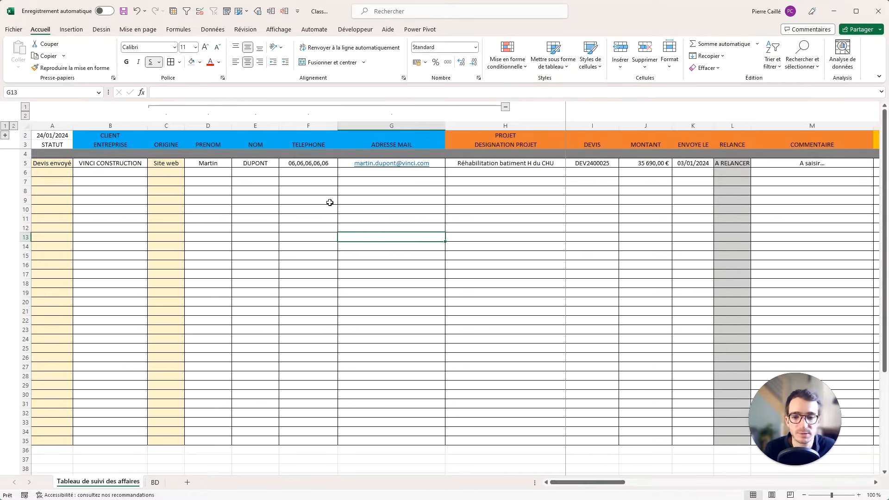
pyautogui.click(255, 190)
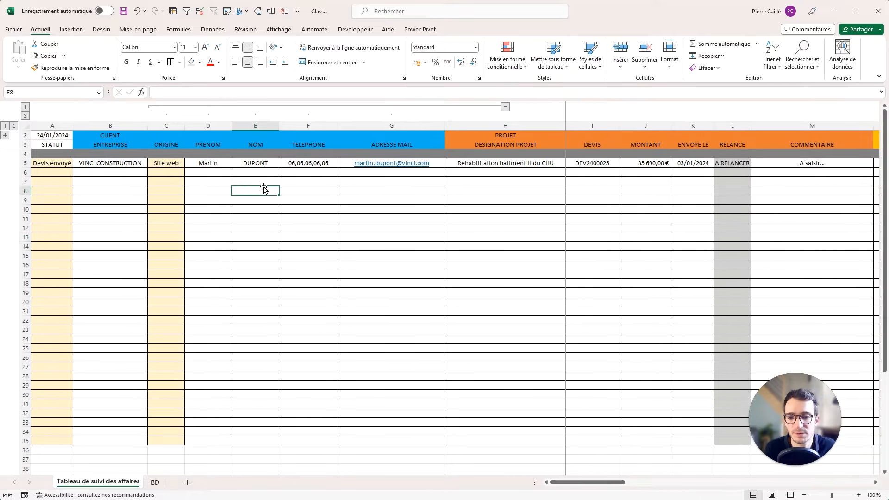
# Review the quote details along row 5 toward the comment column.
pyautogui.click(602, 166)
pyautogui.click(700, 164)
pyautogui.click(762, 162)
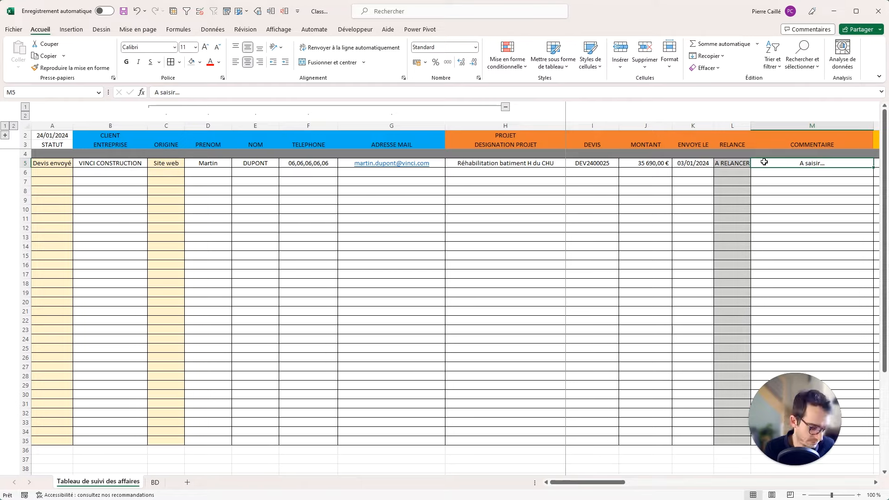
pyautogui.press('Right')
pyautogui.press('Right')
pyautogui.press('Right')
pyautogui.press('Right')
pyautogui.press('Right')
pyautogui.press('Right')
pyautogui.press('Right')
pyautogui.press('Right')
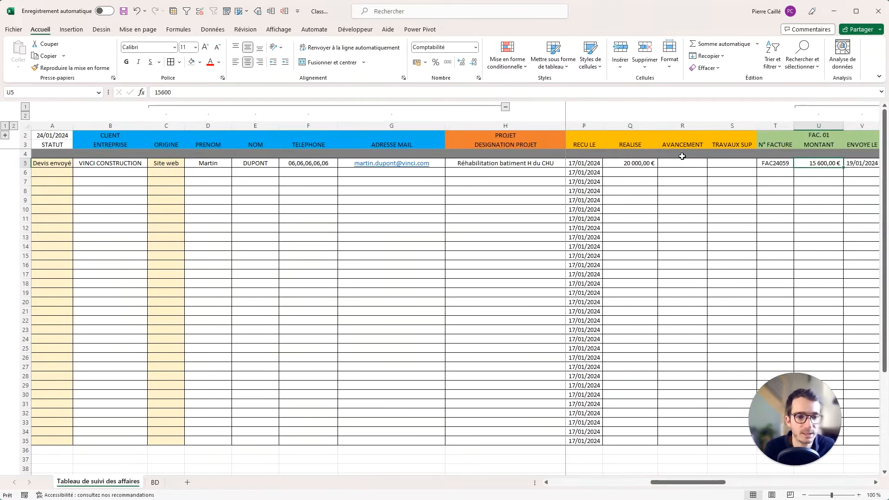
# Enter 100 in R4 above the AVANCEMENT column.
pyautogui.click(683, 155)
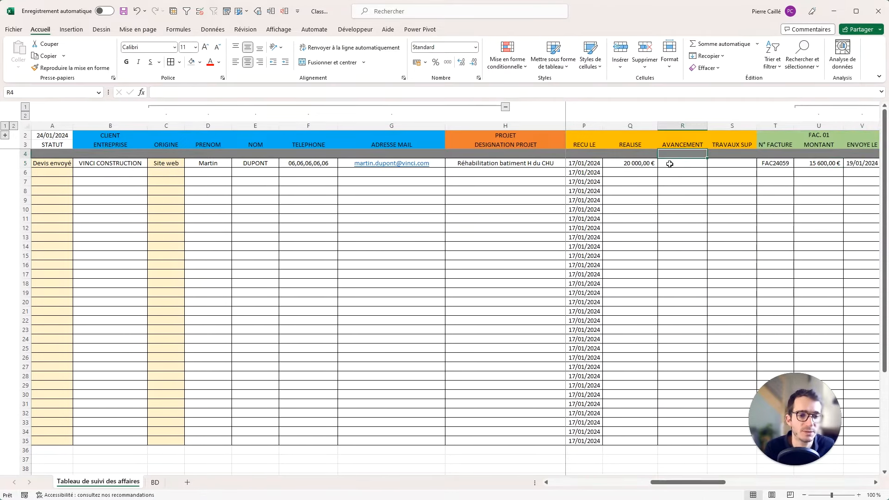
pyautogui.moveTo(675, 156); pyautogui.dragTo(678, 438)
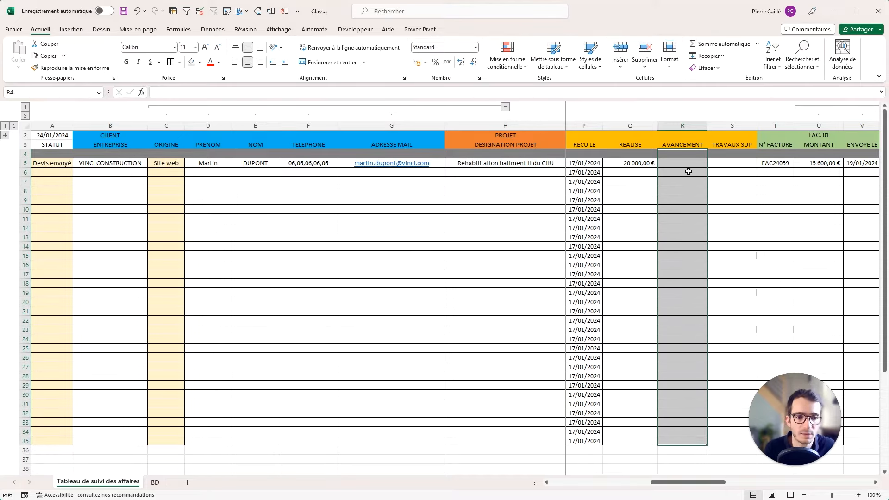
pyautogui.click(685, 157)
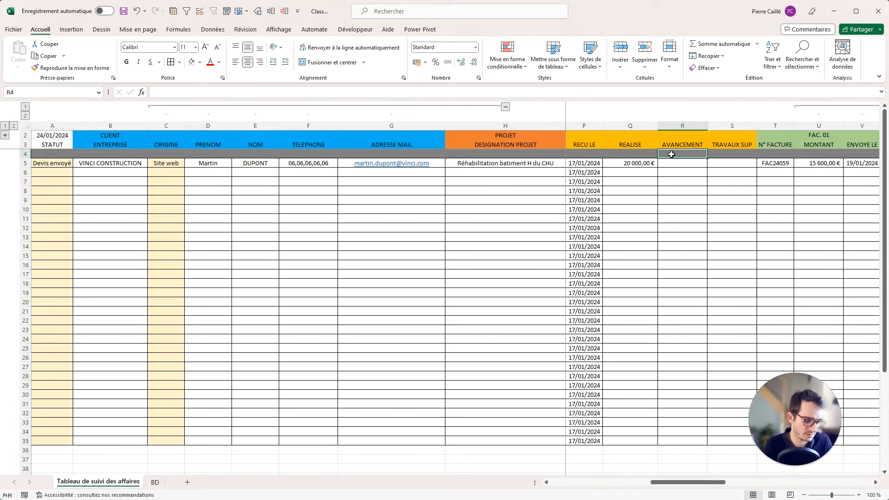
pyautogui.write('100')
pyautogui.press('Return')
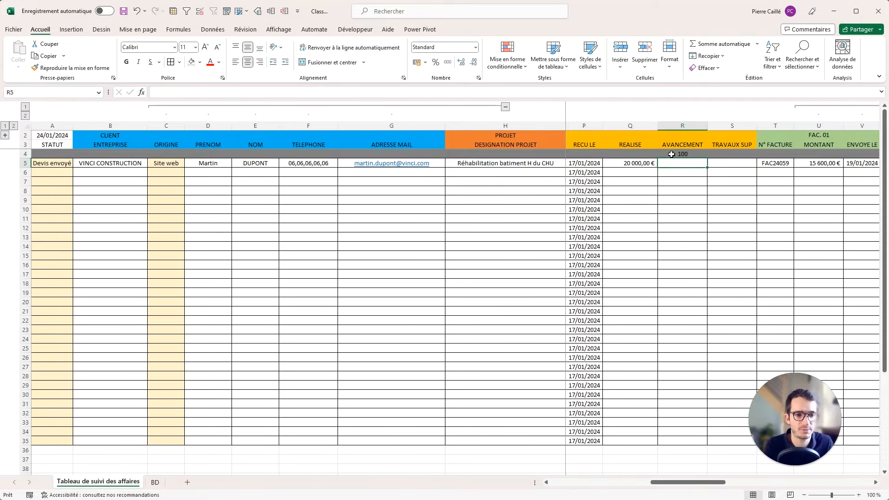
# Enter the progress formula =Q5/O5 in R5.
pyautogui.moveTo(683, 155); pyautogui.dragTo(694, 434)
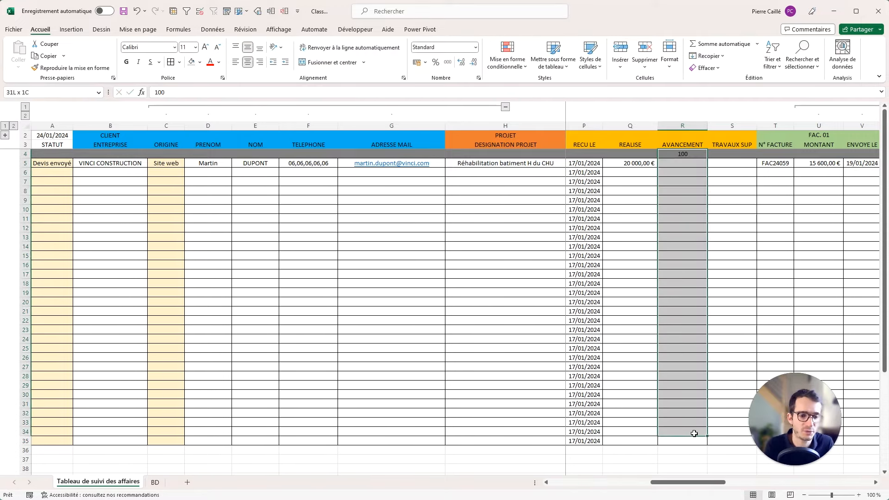
pyautogui.click(678, 163)
pyautogui.write('=')
pyautogui.click(620, 162)
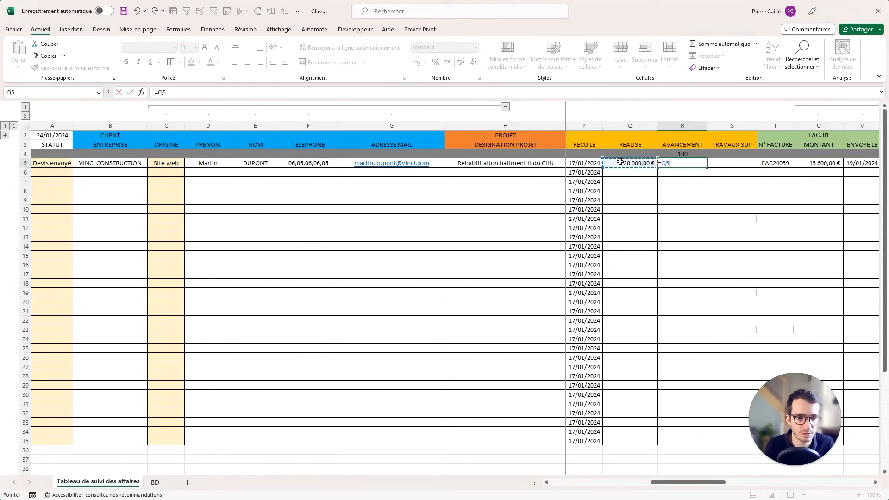
pyautogui.write('/')
pyautogui.hscroll(-2, 619, 165)
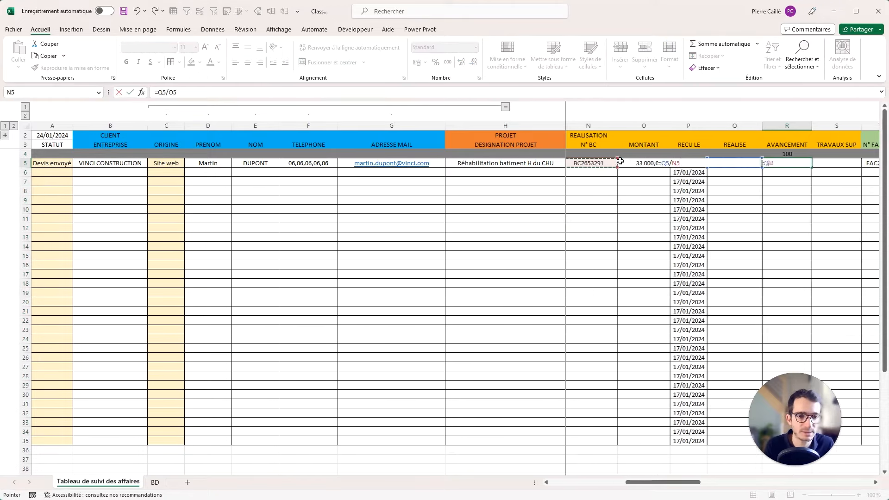
pyautogui.click(626, 165)
pyautogui.press('Return')
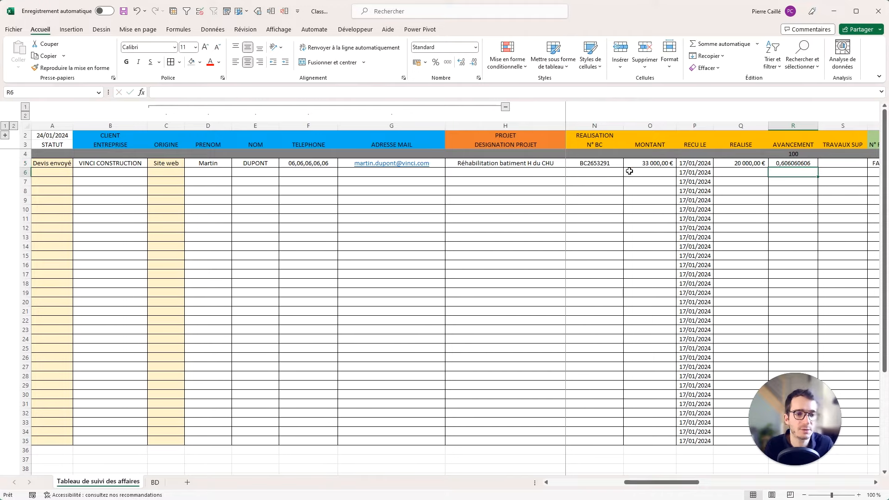
# Format R5 and R4 as percentages, with R4 set to 100%.
pyautogui.click(781, 165)
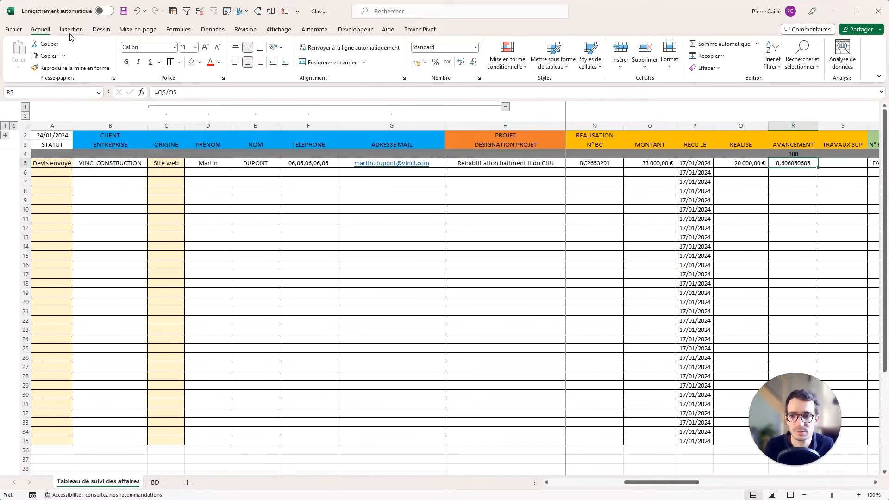
pyautogui.click(435, 64)
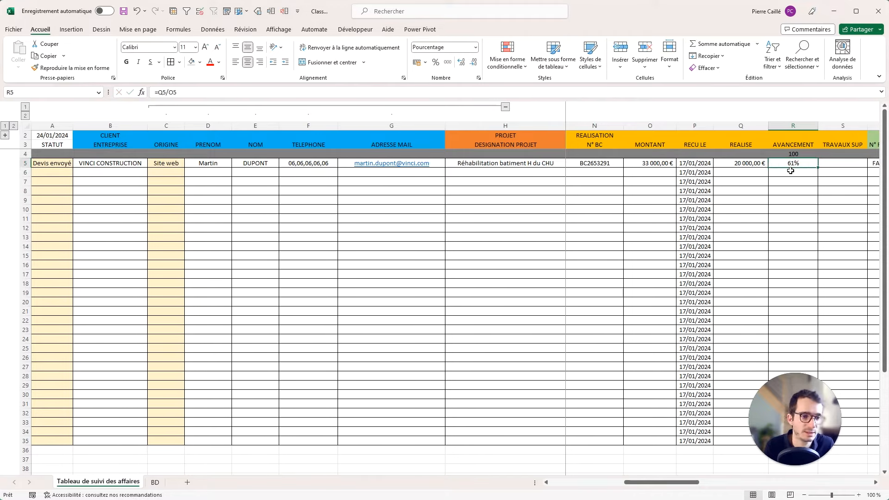
pyautogui.click(806, 155)
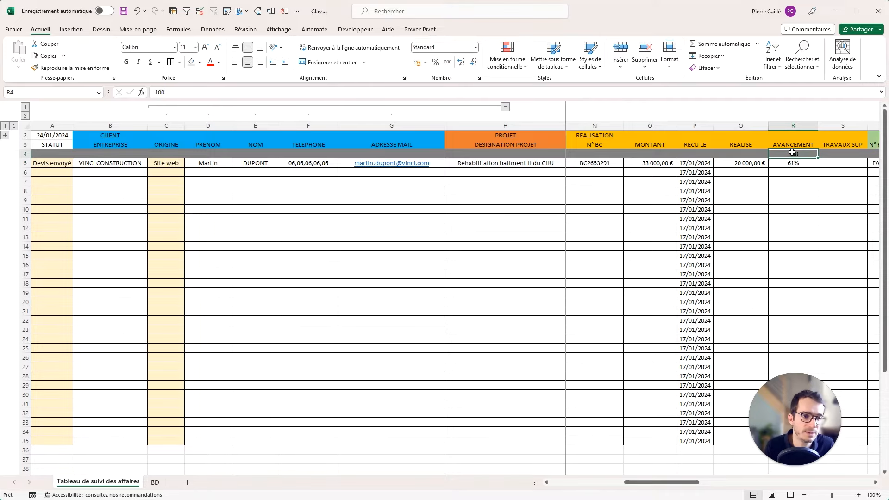
pyautogui.click(436, 62)
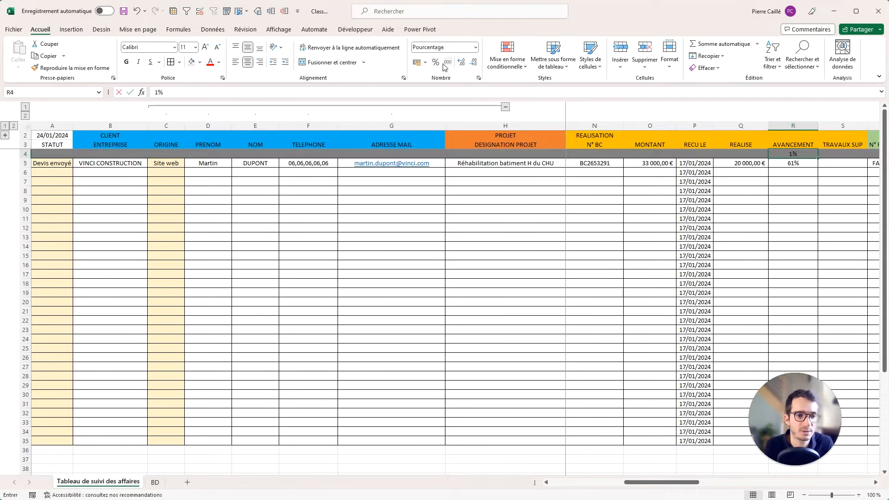
pyautogui.write('100')
pyautogui.press('Return')
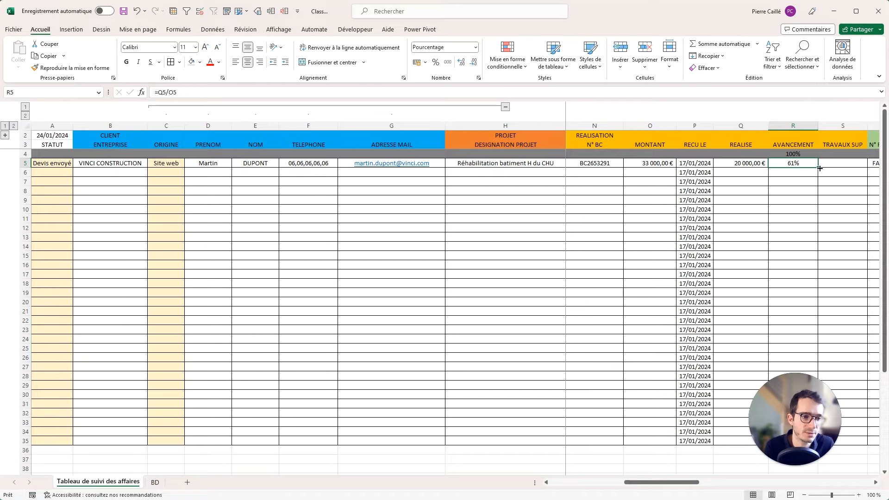
# Copy the formula down to row 35, then rewrite R5 as =SIERREUR(Q5/O5;"").
pyautogui.moveTo(819, 167); pyautogui.dragTo(796, 370)
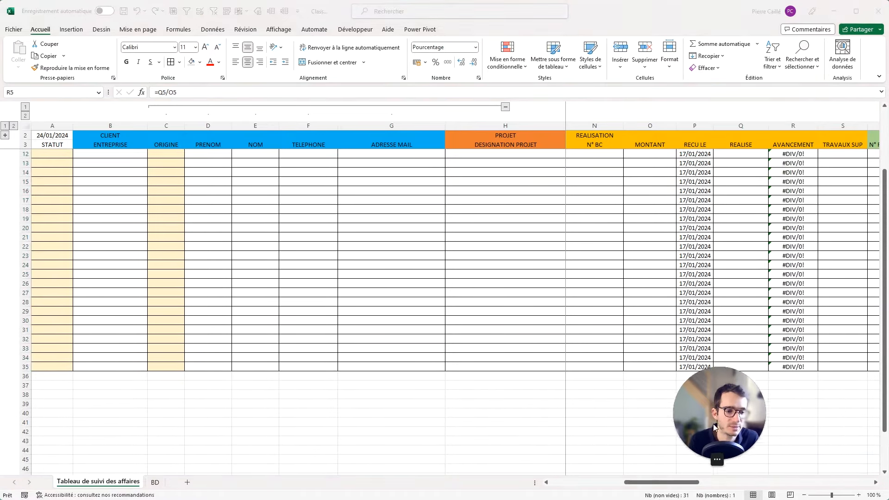
pyautogui.scroll(3, 816, 231)
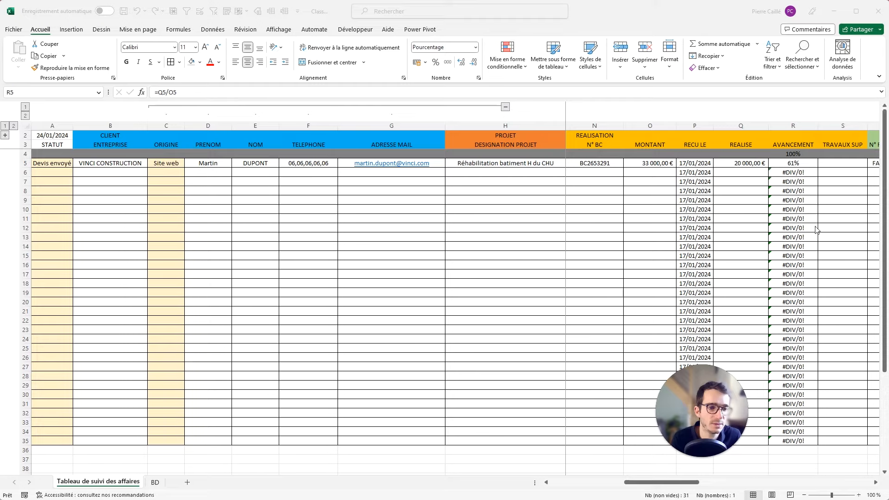
pyautogui.click(790, 163)
pyautogui.click(159, 93)
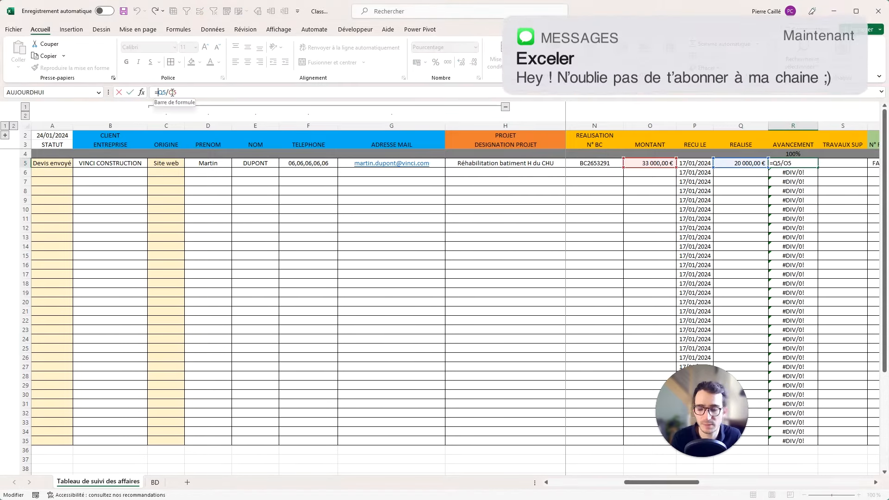
pyautogui.write('SIERREUR(')
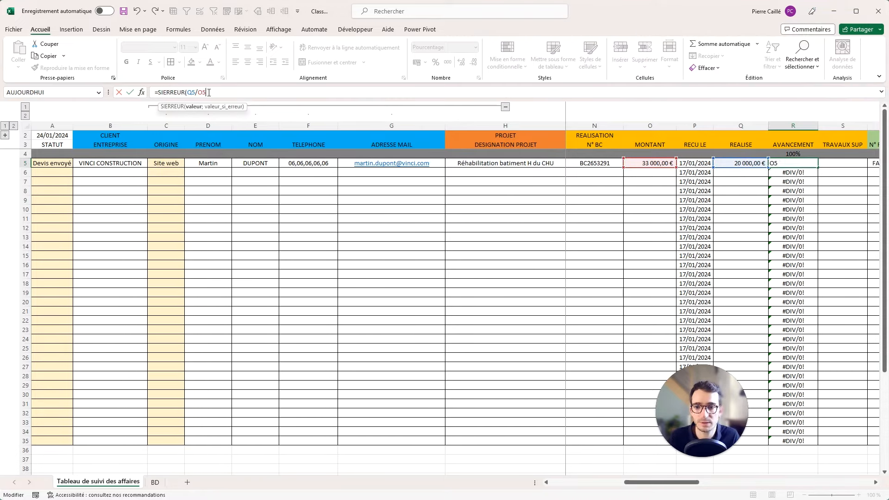
pyautogui.write(';')
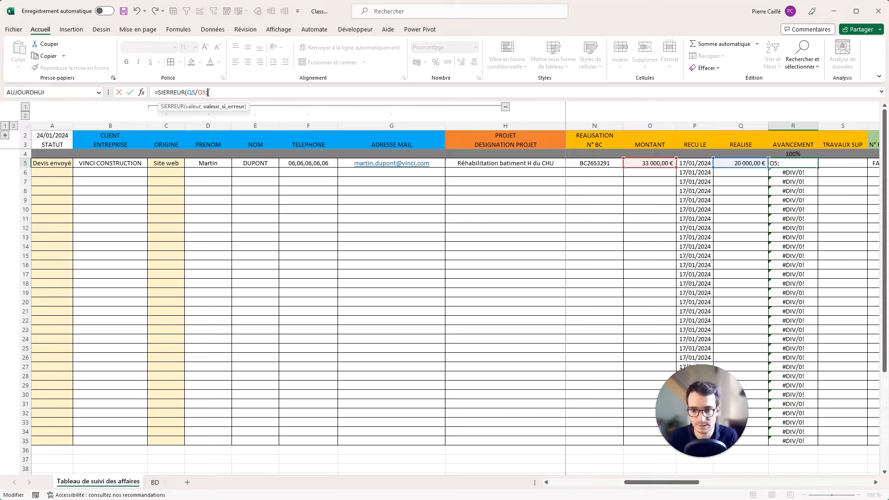
pyautogui.write('""')
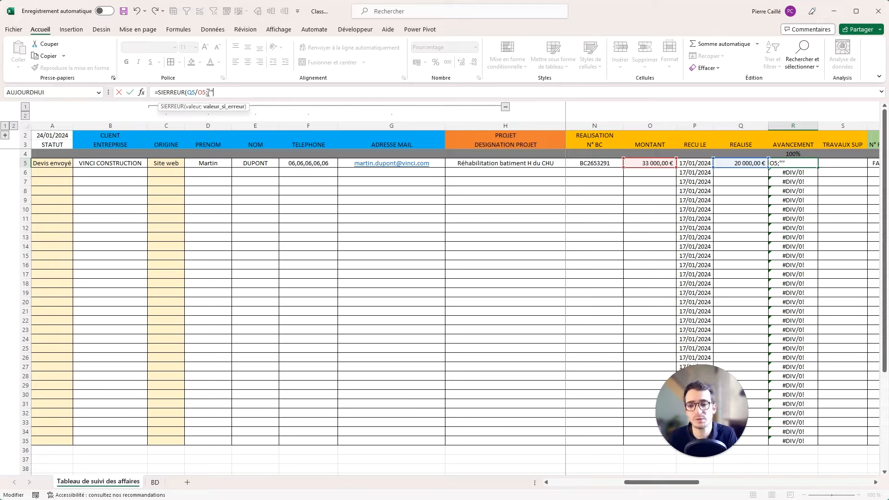
pyautogui.write(')')
pyautogui.press('Return')
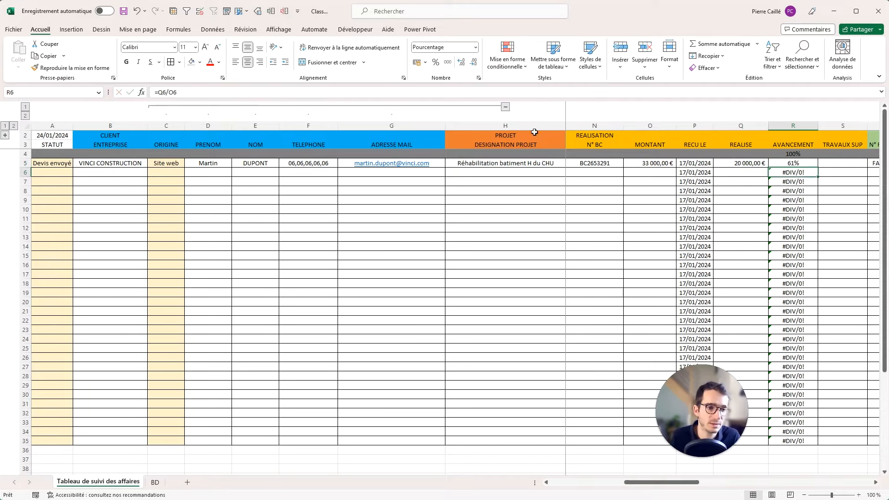
# Fill the SIERREUR formula from R5 down to R35 and select R4 downward.
pyautogui.click(815, 165)
pyautogui.moveTo(818, 169); pyautogui.dragTo(818, 443)
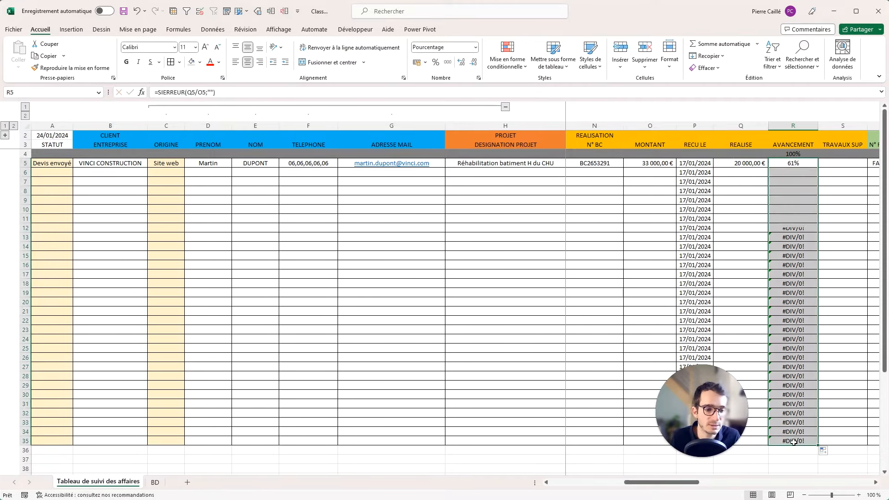
pyautogui.click(785, 164)
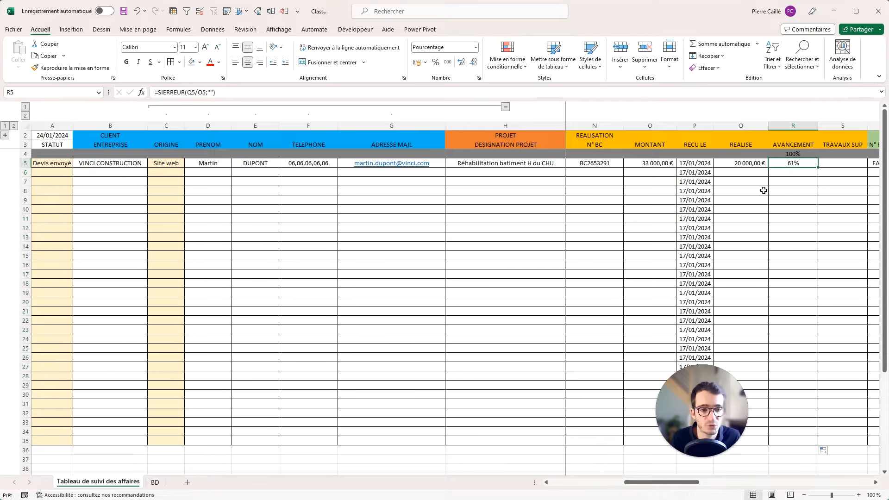
pyautogui.moveTo(796, 154); pyautogui.dragTo(795, 437)
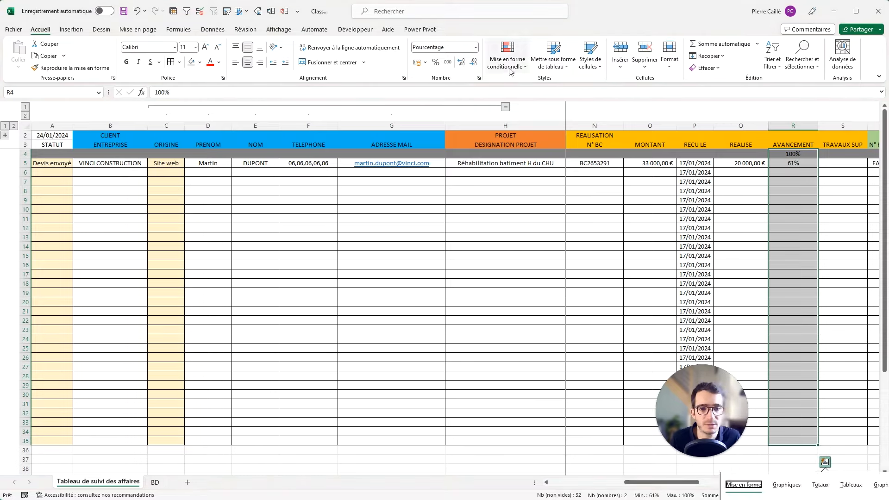
# Apply solid orange data bars to R4:R35, then move right to column AD.
pyautogui.click(508, 55)
pyautogui.moveTo(533, 149)
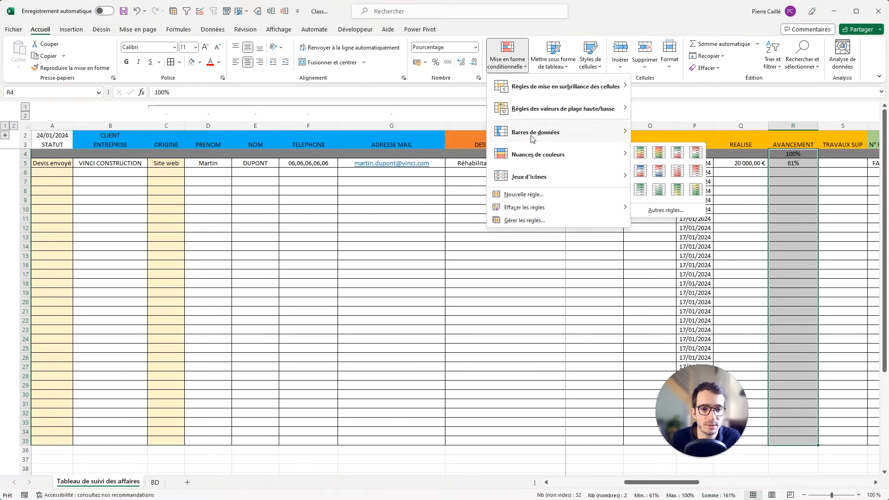
pyautogui.moveTo(582, 137)
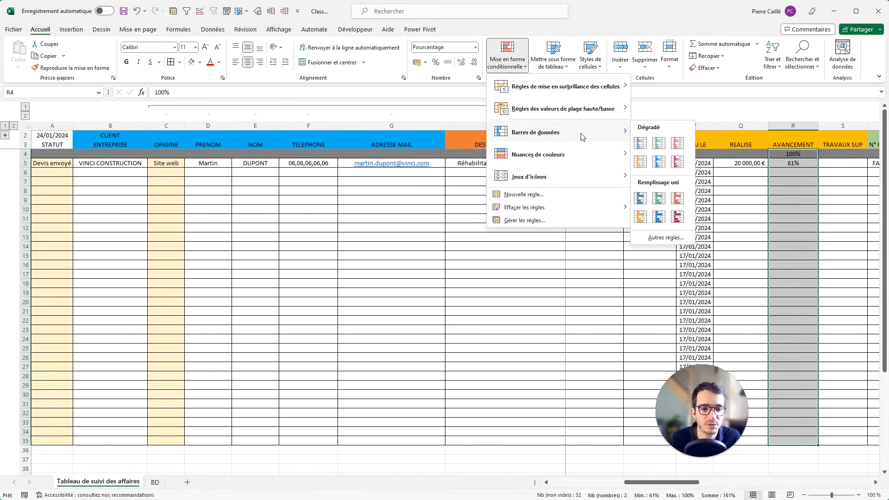
pyautogui.click(640, 216)
pyautogui.click(848, 166)
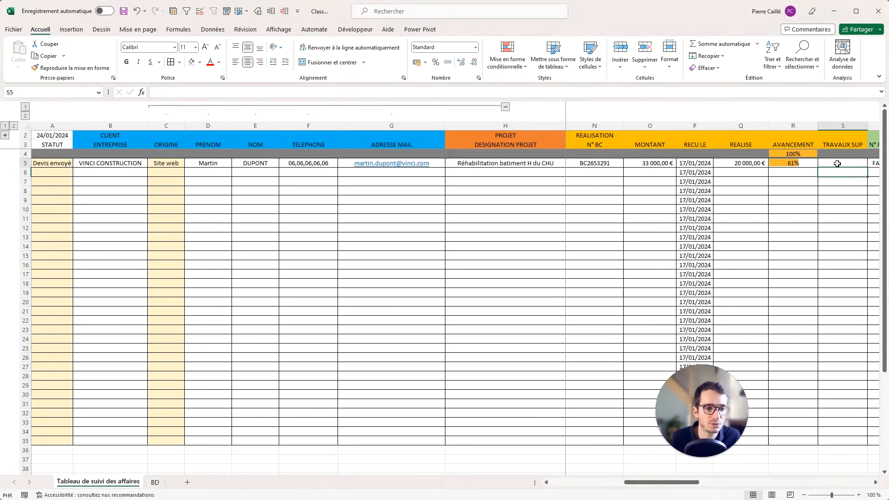
pyautogui.press('Right')
pyautogui.press('Right')
pyautogui.press('Right')
pyautogui.press('Right')
pyautogui.press('Right')
pyautogui.press('Right')
pyautogui.press('Right')
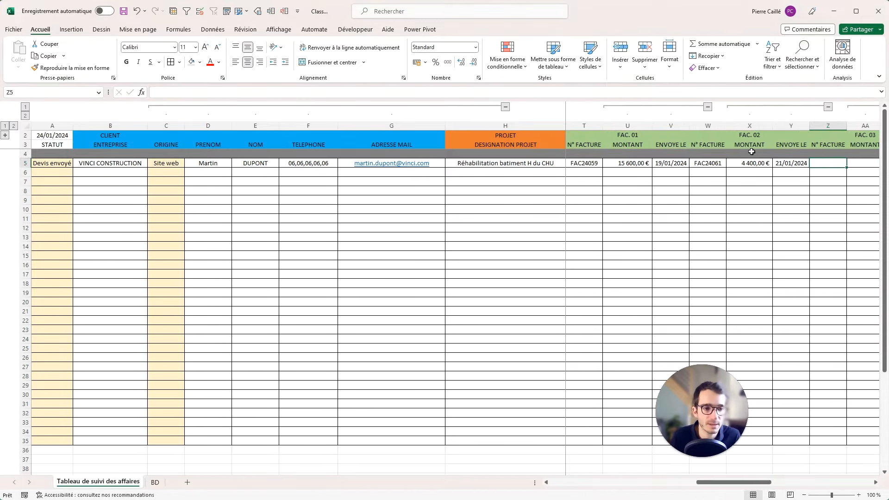
pyautogui.press('Right')
pyautogui.press('Right')
pyautogui.press('Right')
pyautogui.press('Right')
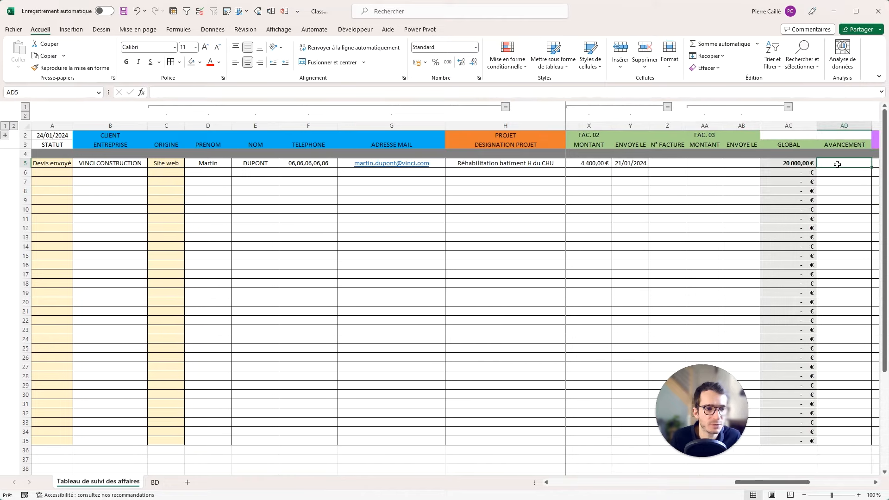
# Put 100 in AD4 and enter =SIERREUR(AC5/O5;"") in AD5.
pyautogui.click(830, 156)
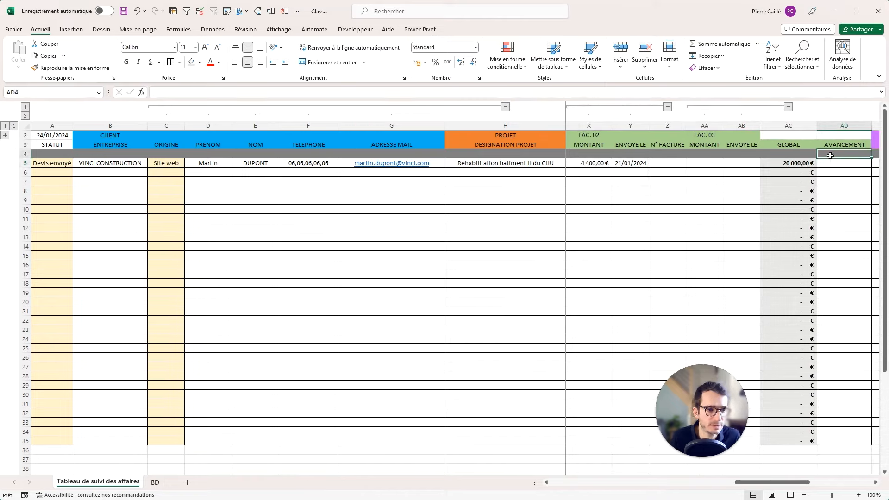
pyautogui.write('100')
pyautogui.press('Return')
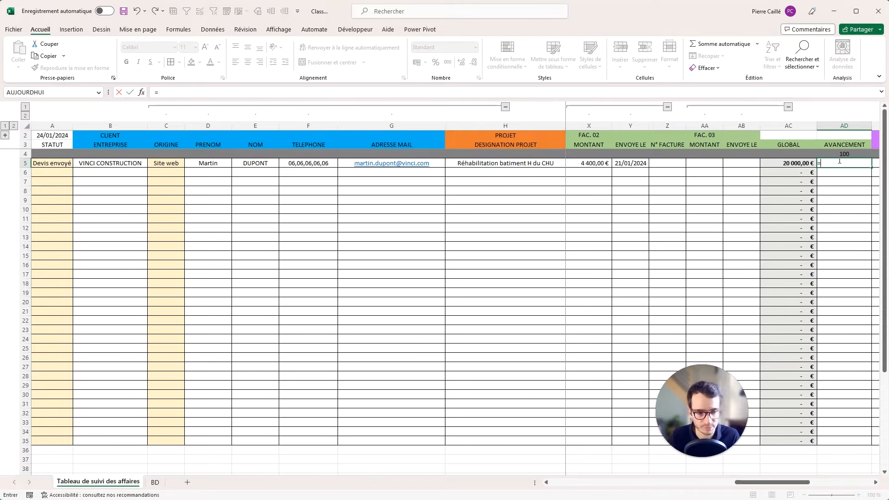
pyautogui.write('SIERREUR(')
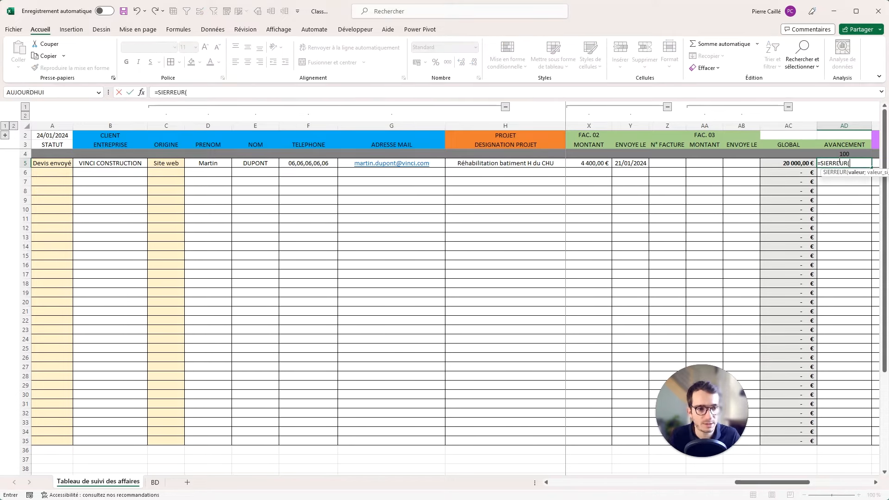
pyautogui.click(781, 164)
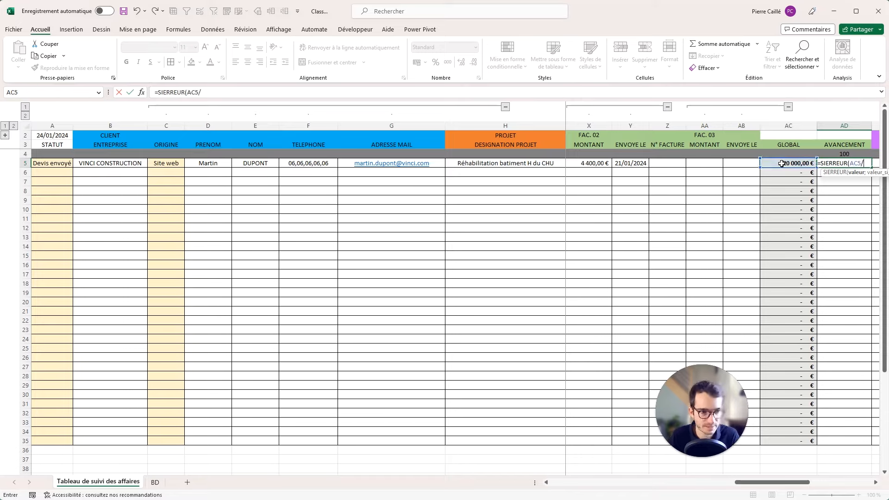
pyautogui.moveTo(765, 482); pyautogui.dragTo(661, 491)
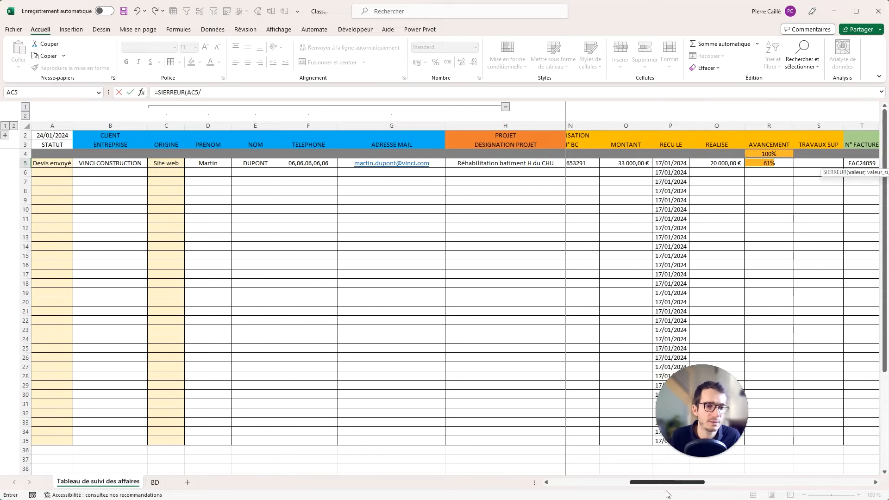
pyautogui.click(639, 161)
pyautogui.write(';')
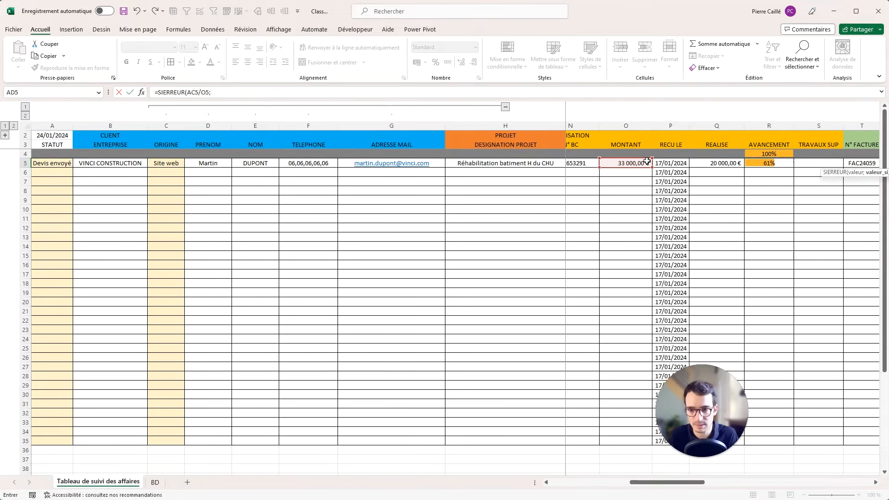
pyautogui.write('"")')
pyautogui.press('Return')
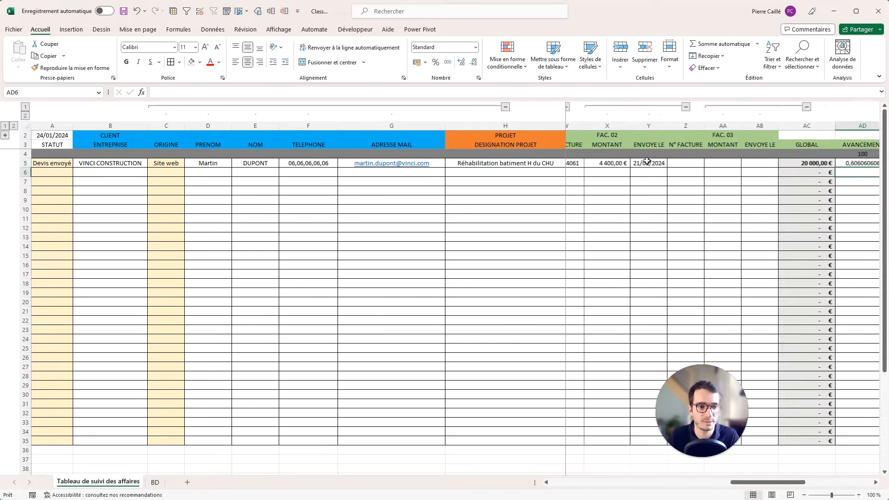
# Format column AD as percentages and set AD4 to 100%.
pyautogui.click(829, 162)
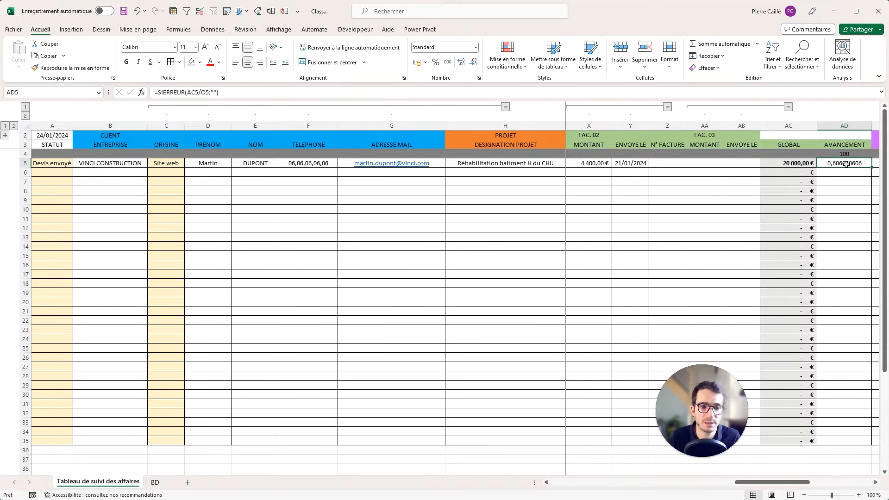
pyautogui.click(839, 126)
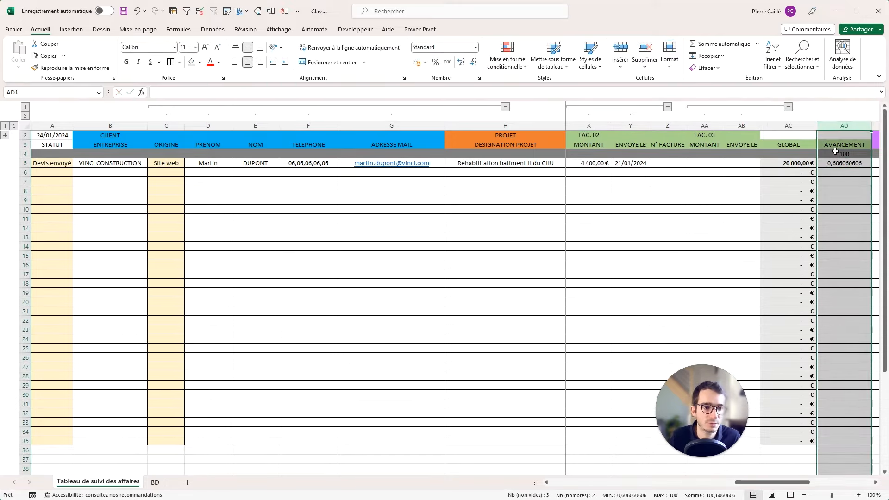
pyautogui.keyDown('ctrl'); pyautogui.moveTo(835, 145); pyautogui.dragTo(835, 135); pyautogui.keyUp('ctrl')
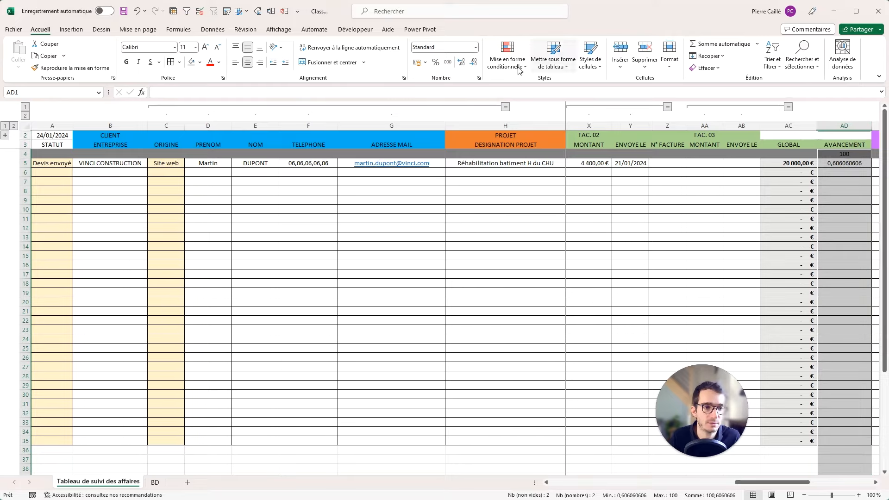
pyautogui.click(440, 62)
pyautogui.click(849, 156)
pyautogui.write('100%')
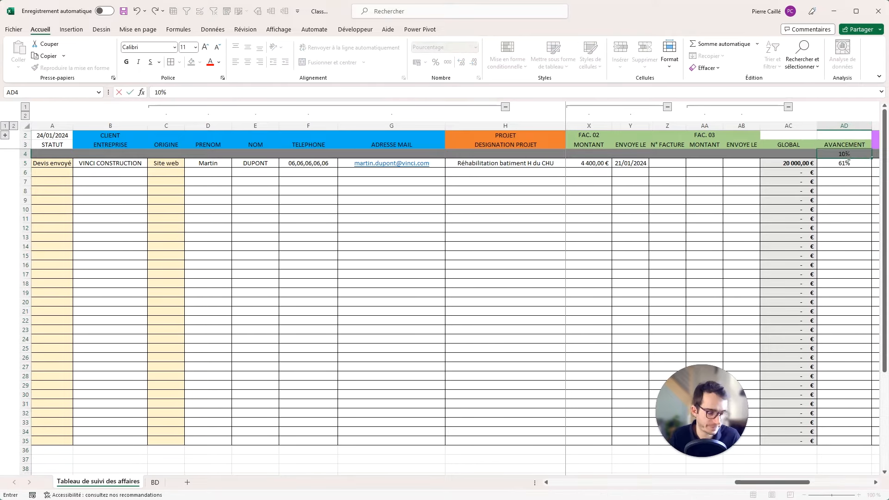
pyautogui.press('Return')
# Fill AD5's formula down to AD35 and give AD4:AD35 solid green data bars.
pyautogui.moveTo(871, 166); pyautogui.dragTo(849, 441)
pyautogui.click(851, 441)
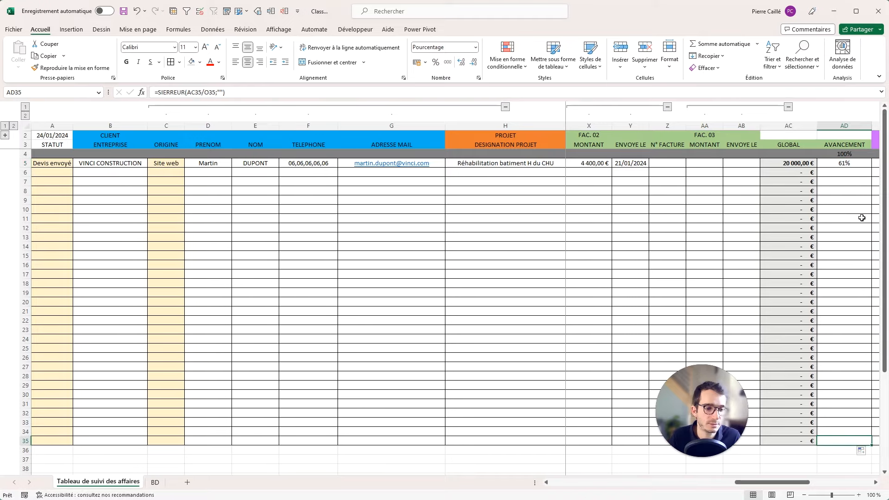
pyautogui.click(849, 156)
pyautogui.hotkey('ctrl', 'shift', 'Down')
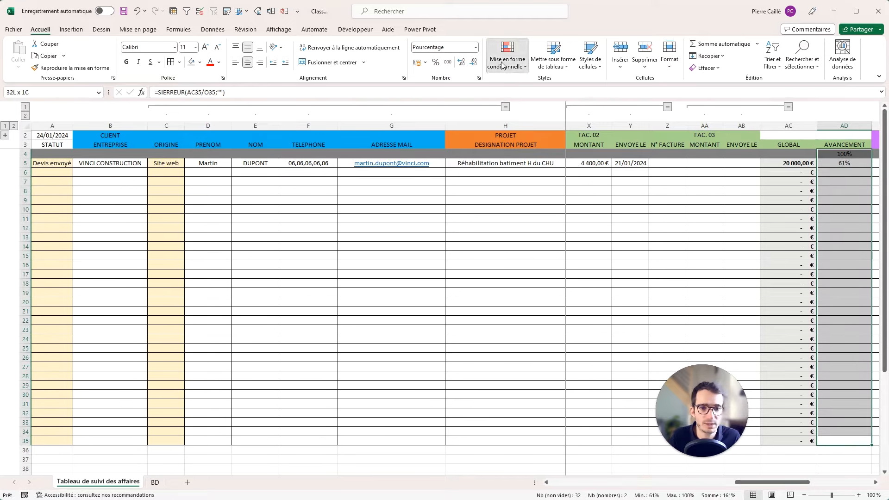
pyautogui.click(505, 66)
pyautogui.moveTo(520, 135)
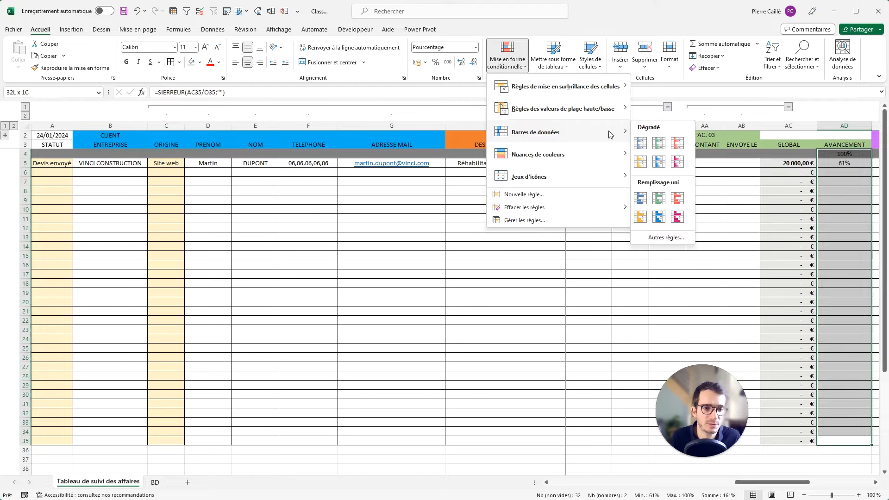
pyautogui.click(659, 198)
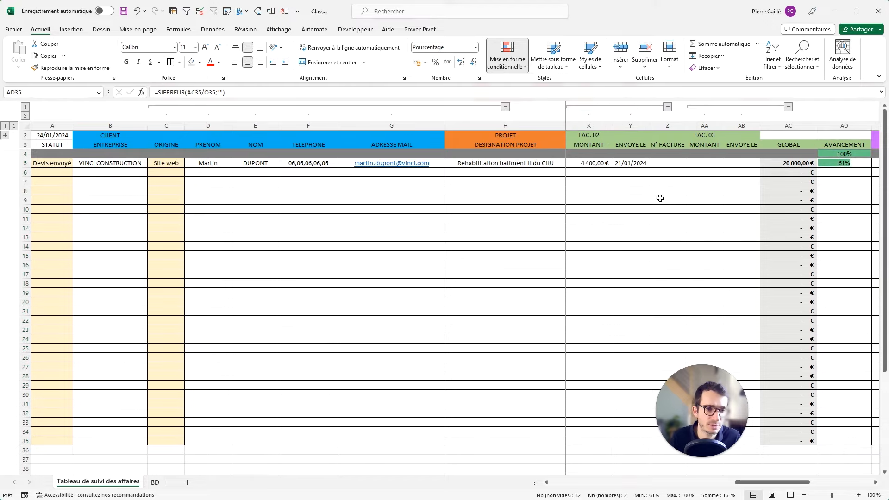
pyautogui.click(843, 172)
pyautogui.press('Right')
pyautogui.press('Right')
pyautogui.press('Right')
pyautogui.press('Right')
pyautogui.press('Right')
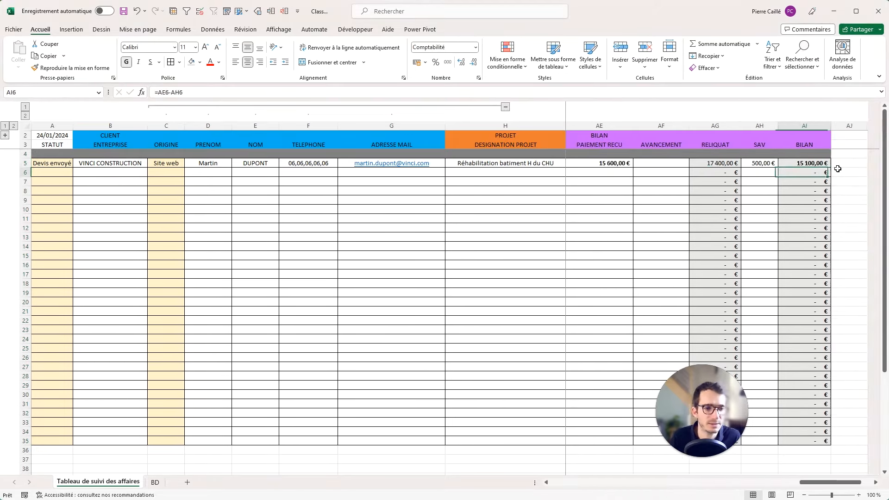
# Format AF4:AF35 as percentages and set AF4 to 100%.
pyautogui.click(661, 154)
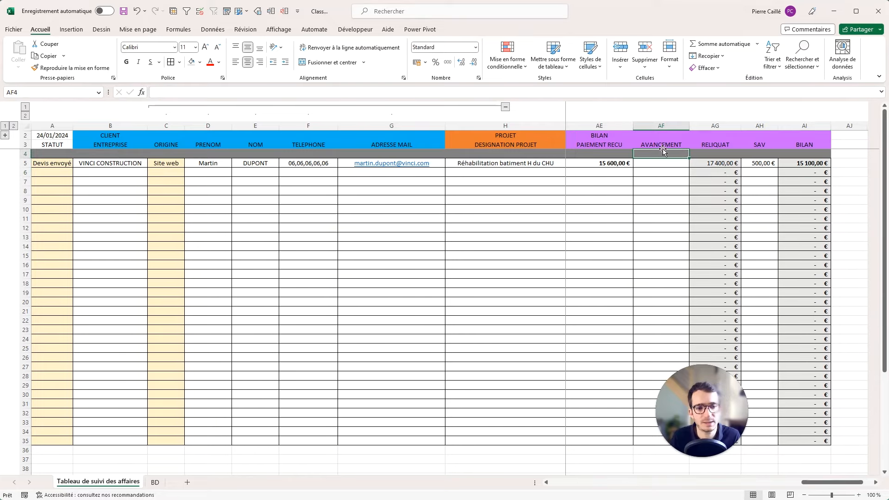
pyautogui.moveTo(656, 151); pyautogui.dragTo(645, 441)
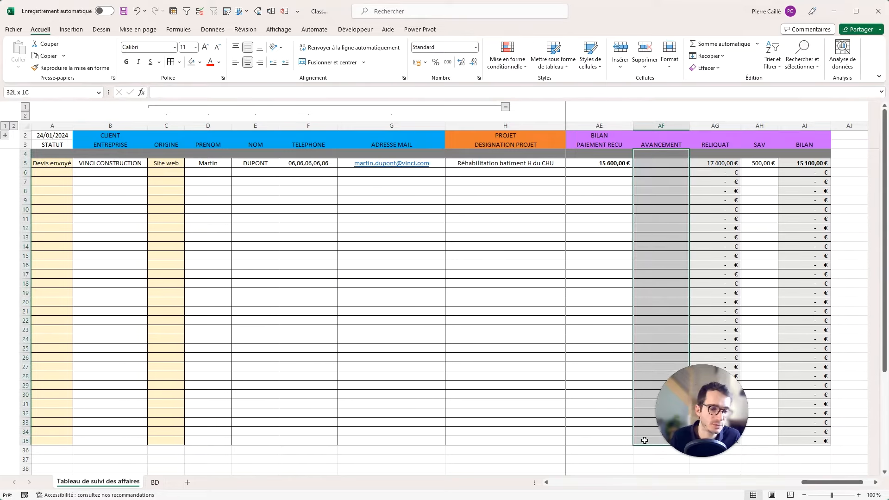
pyautogui.click(436, 63)
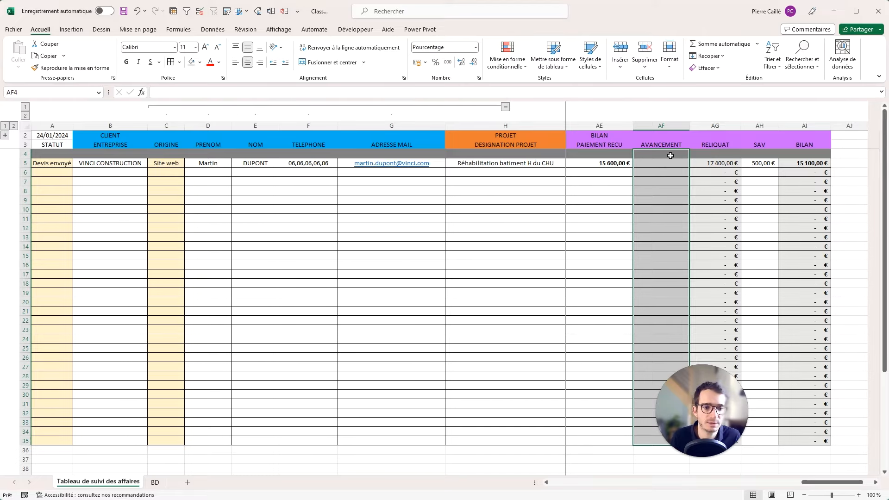
pyautogui.click(667, 154)
pyautogui.write('100')
pyautogui.press('Return')
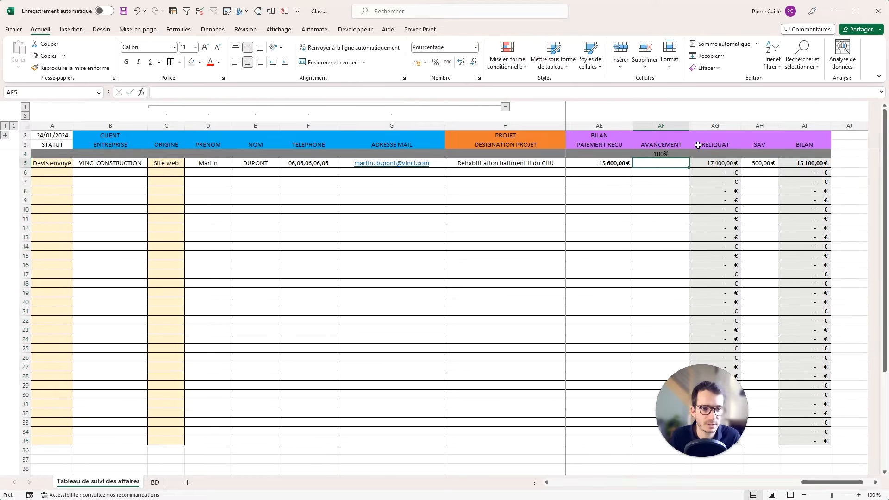
# Enter the error-protected formula =SIERREUR(AE5/O5;"") in AF5.
pyautogui.write('=')
pyautogui.press('Left')
pyautogui.write('/')
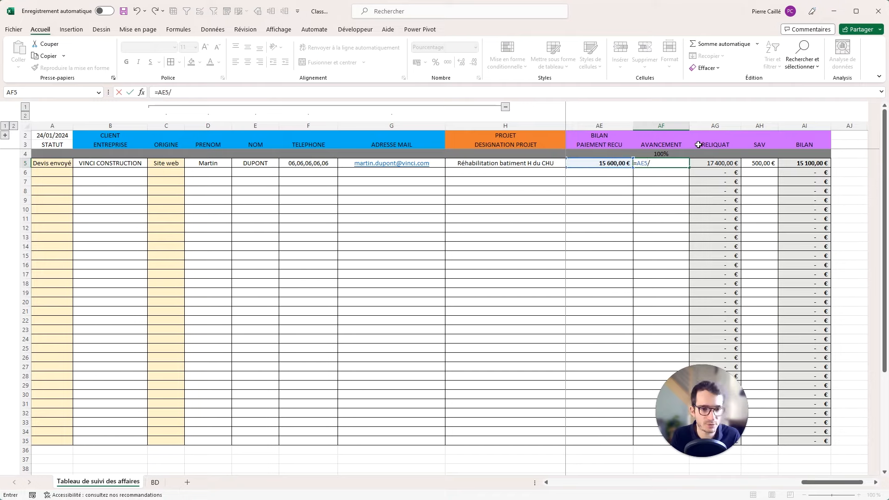
pyautogui.moveTo(808, 483); pyautogui.dragTo(689, 492)
pyautogui.click(775, 165)
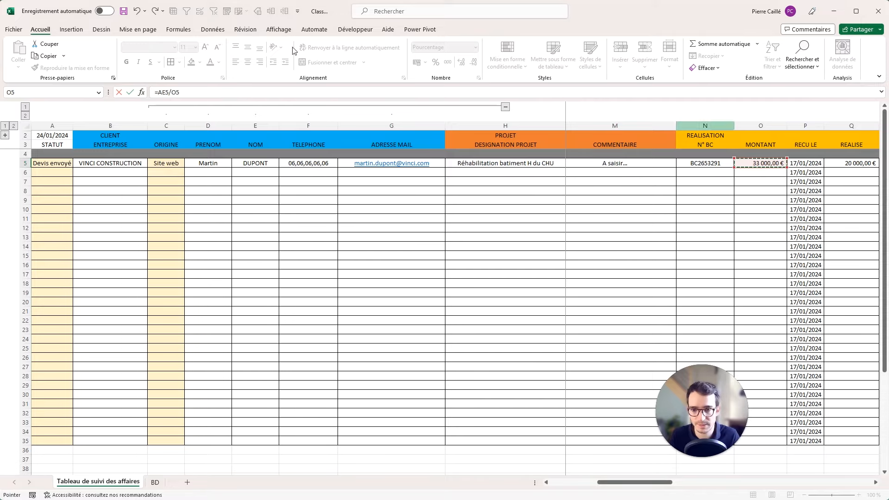
pyautogui.click(160, 93)
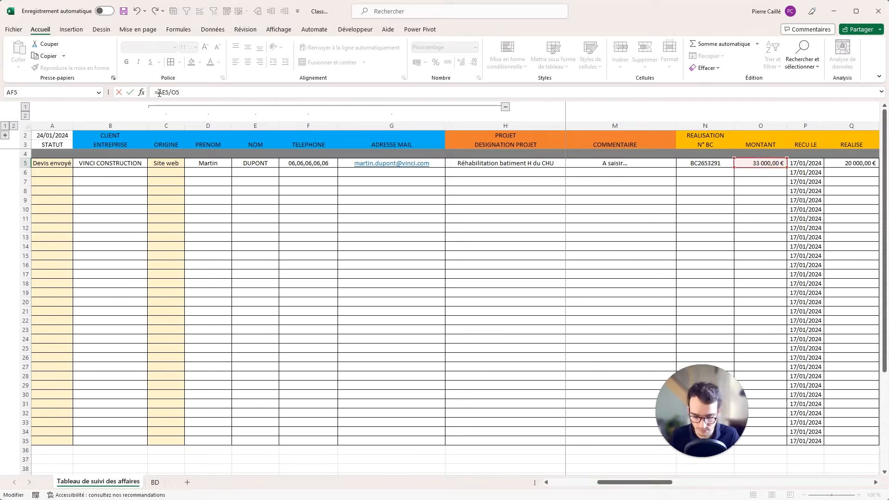
pyautogui.write('SIERREUR(')
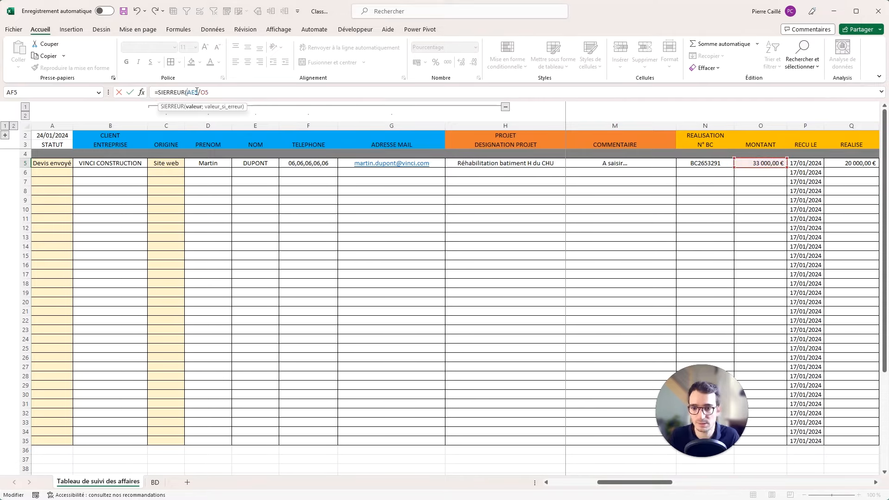
pyautogui.write(';')
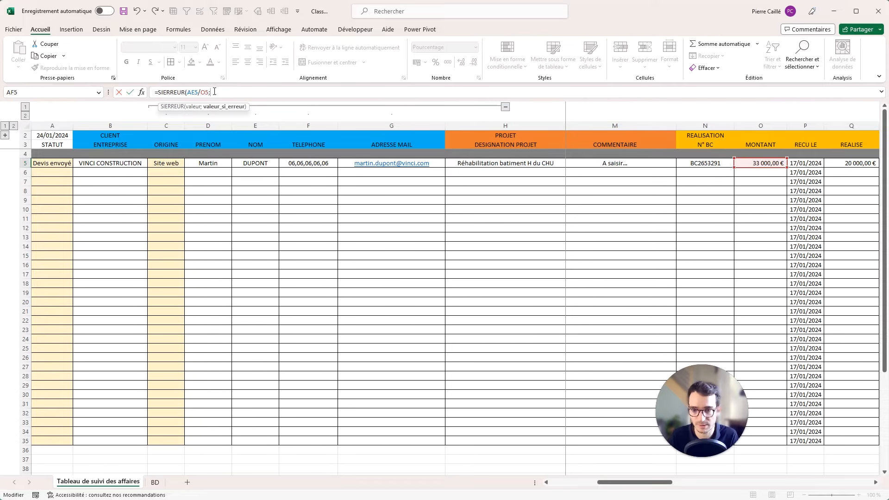
pyautogui.write('0)')
pyautogui.press('Return')
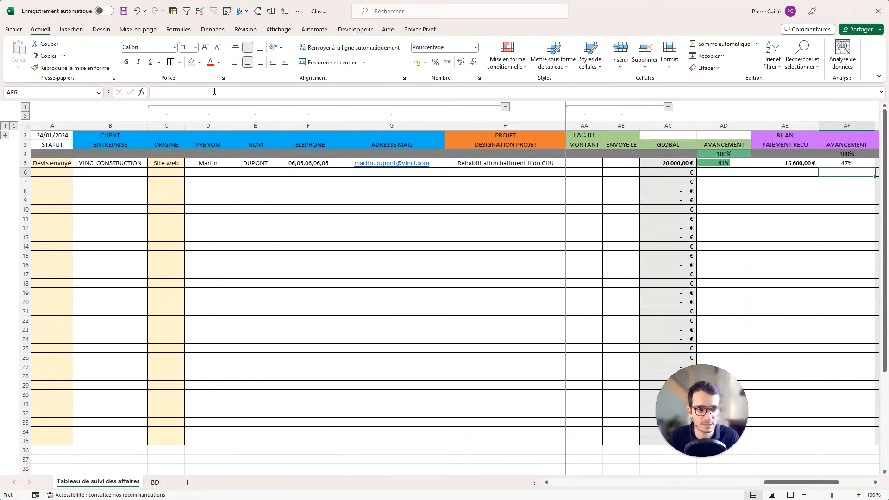
# Copy AF5's formula down to AF35 and add solid magenta data bars.
pyautogui.click(855, 161)
pyautogui.moveTo(874, 168); pyautogui.dragTo(838, 155)
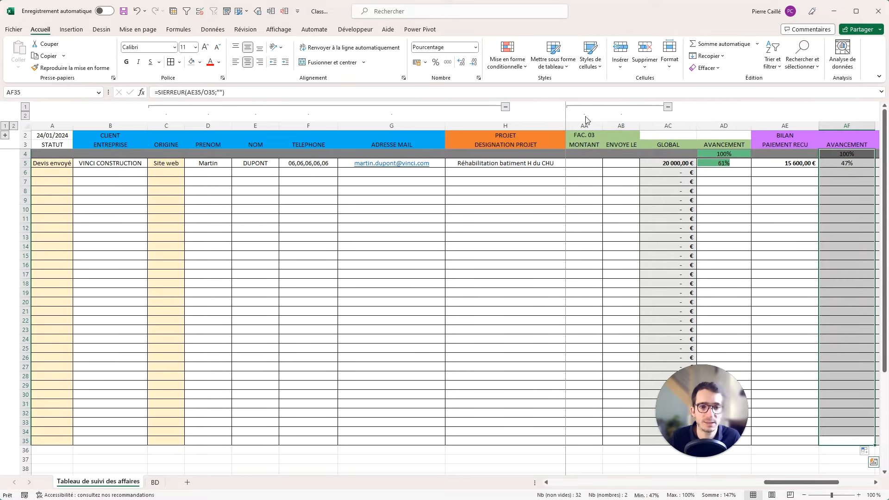
pyautogui.click(511, 66)
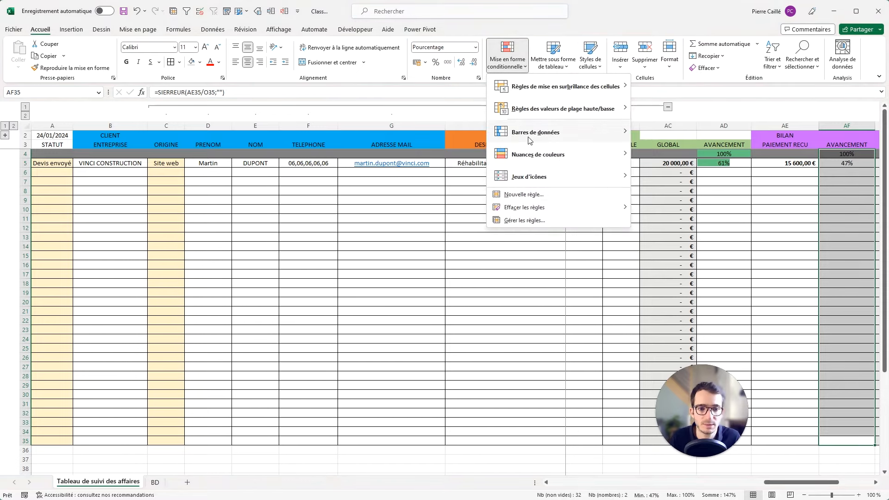
pyautogui.moveTo(534, 136)
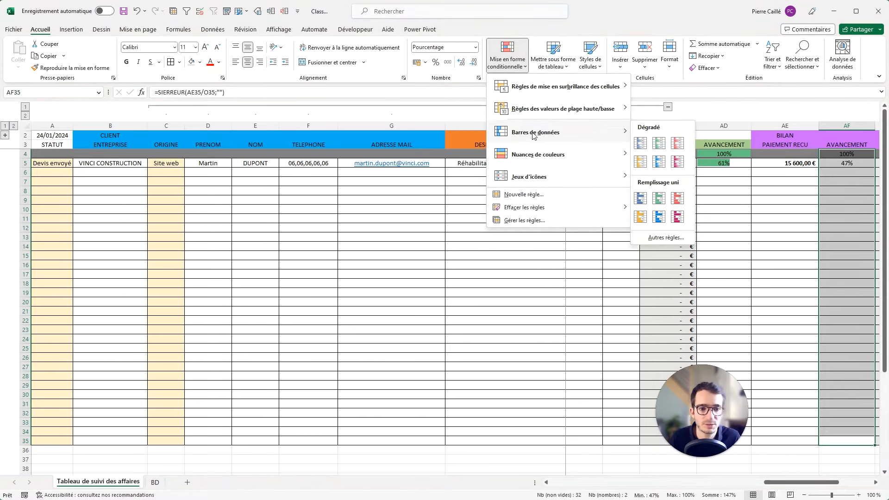
pyautogui.click(677, 217)
pyautogui.click(784, 193)
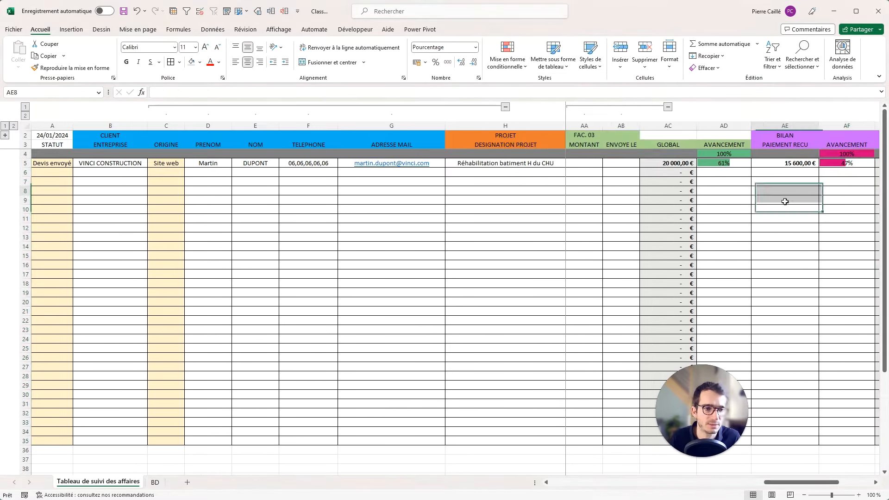
pyautogui.moveTo(777, 484); pyautogui.dragTo(827, 474)
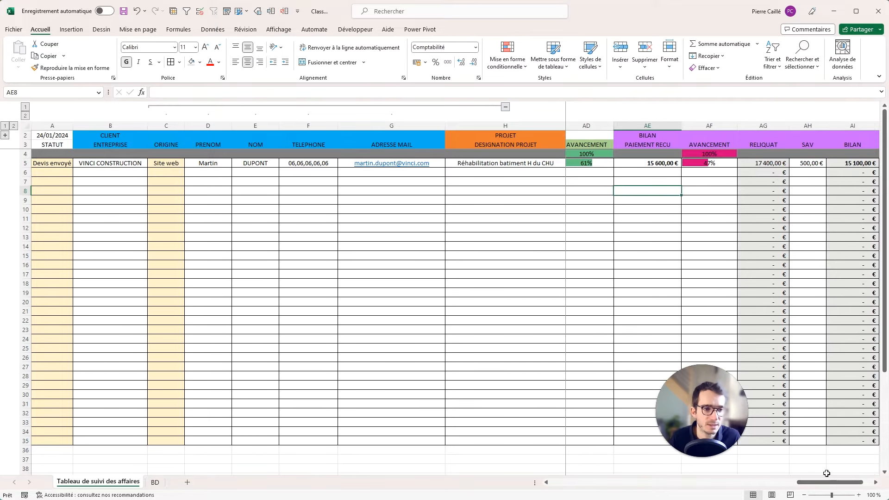
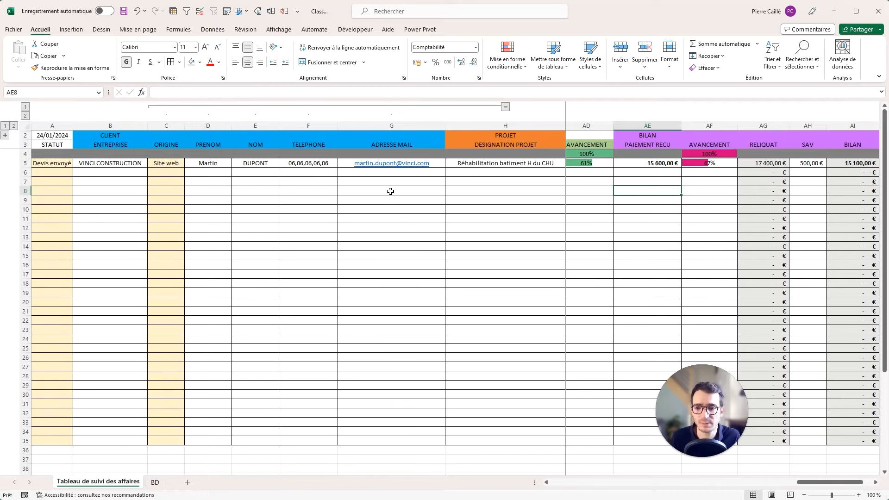
# Fill the client header block B2:G3 blue-grey.
pyautogui.click(48, 145)
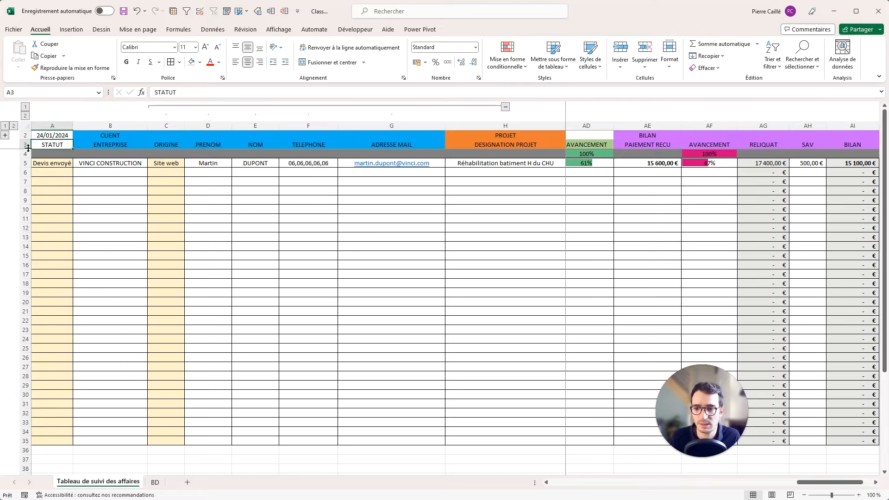
pyautogui.click(26, 144)
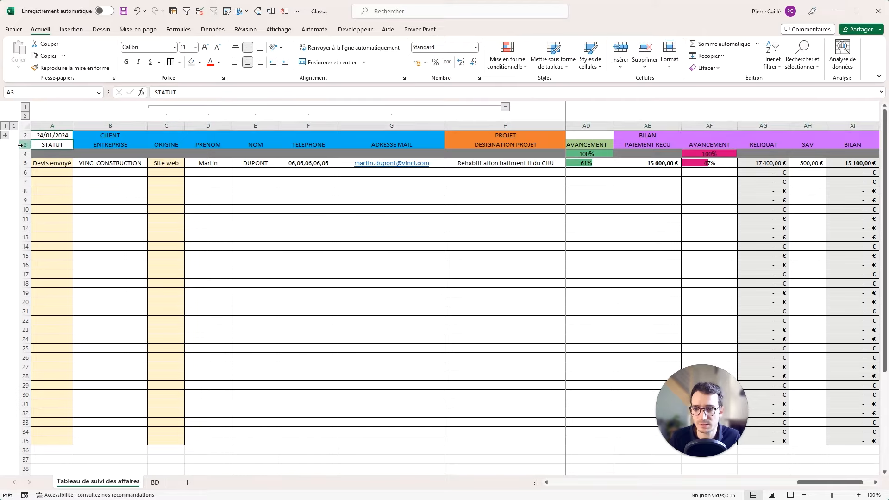
pyautogui.click(201, 64)
pyautogui.click(126, 63)
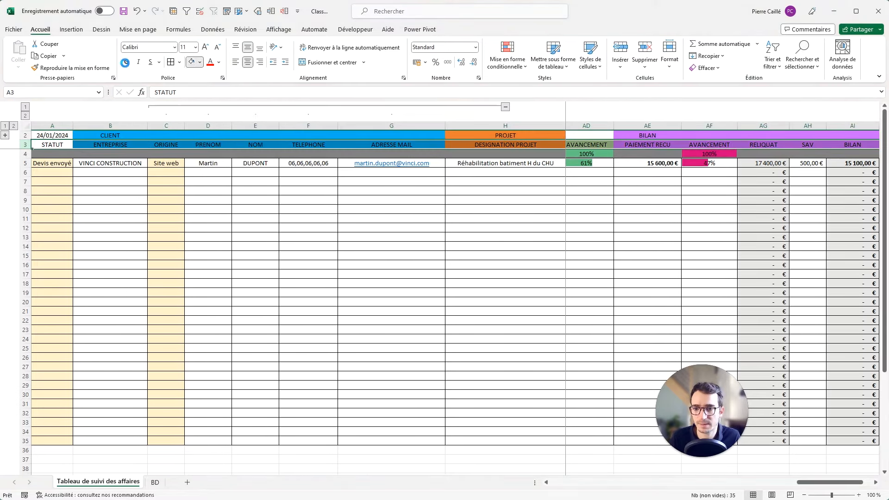
pyautogui.click(103, 137)
pyautogui.moveTo(305, 137); pyautogui.dragTo(409, 148)
pyautogui.click(201, 62)
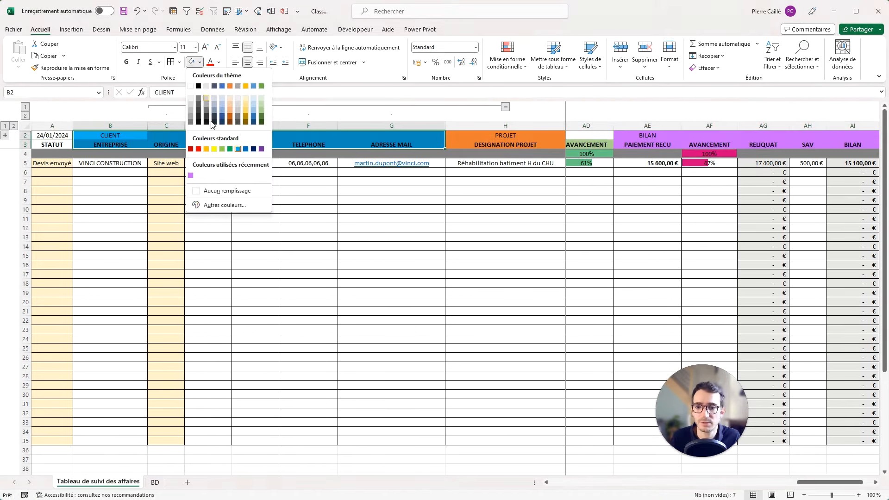
pyautogui.click(252, 111)
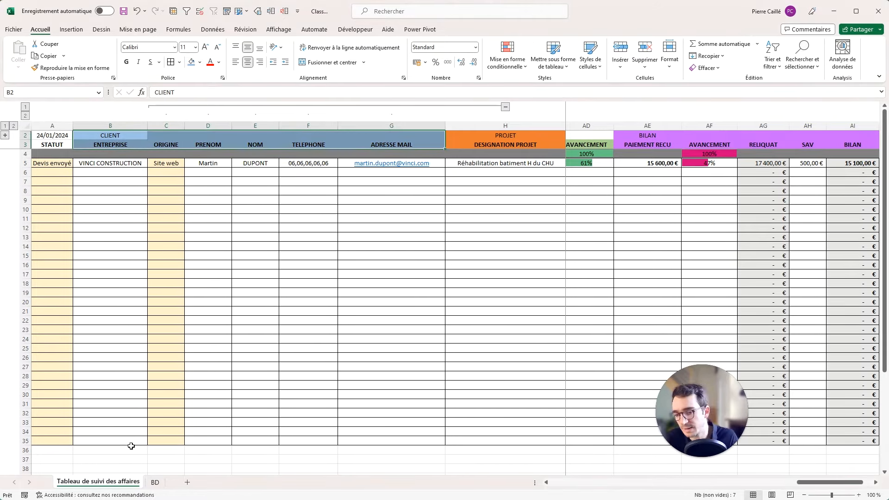
# Fill the client data area B4:G35 light blue.
pyautogui.moveTo(126, 444); pyautogui.dragTo(395, 156)
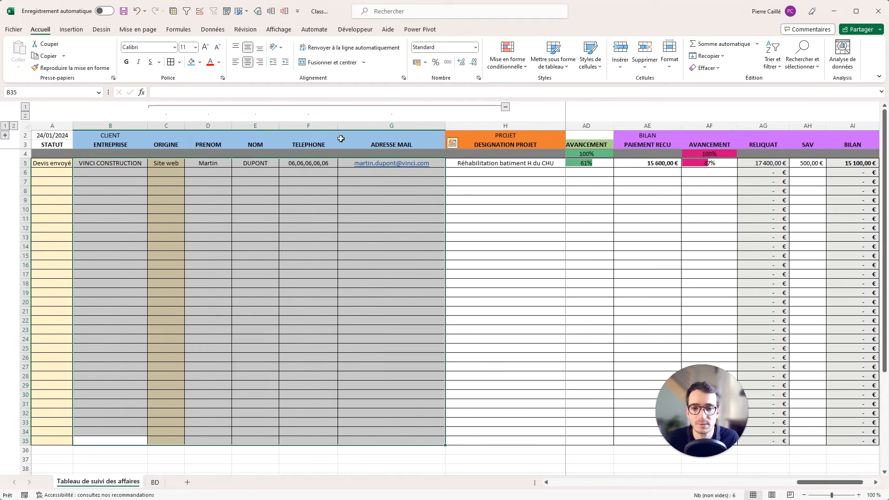
pyautogui.click(199, 62)
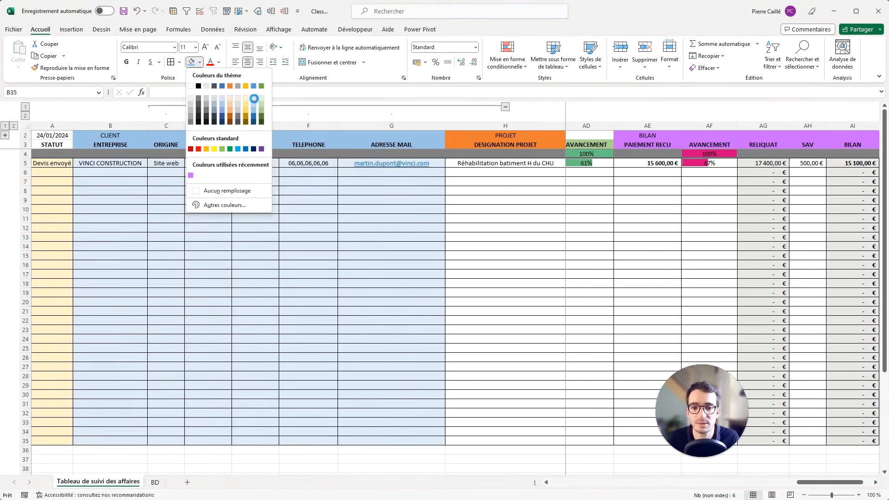
pyautogui.click(254, 98)
pyautogui.moveTo(516, 135); pyautogui.dragTo(852, 161)
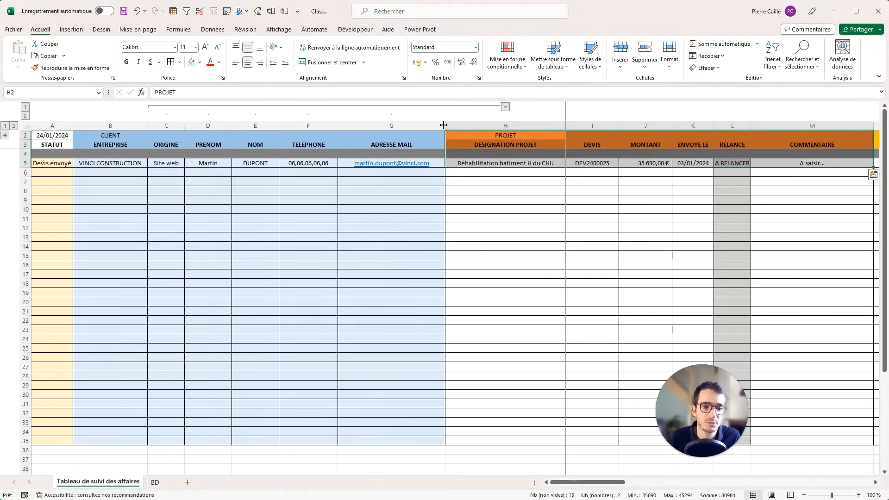
# Collapse columns C:G and give the PROJET headers a brighter custom orange fill.
pyautogui.click(505, 107)
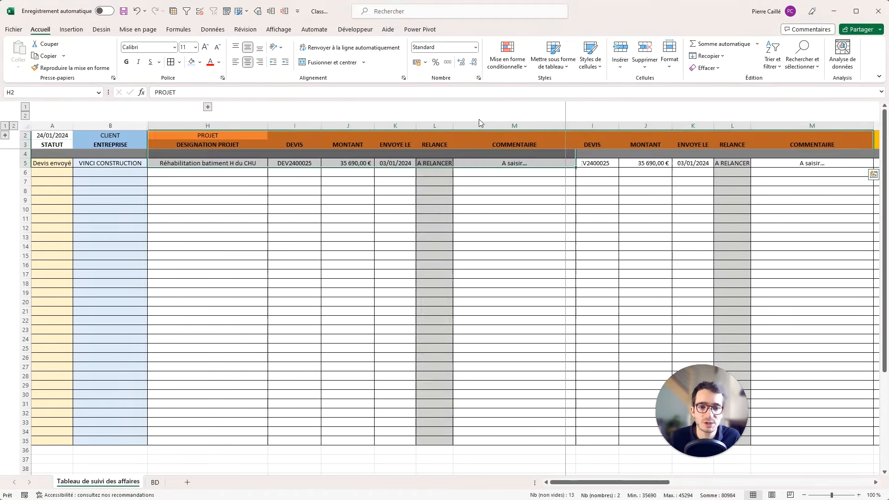
pyautogui.click(516, 142)
pyautogui.click(199, 63)
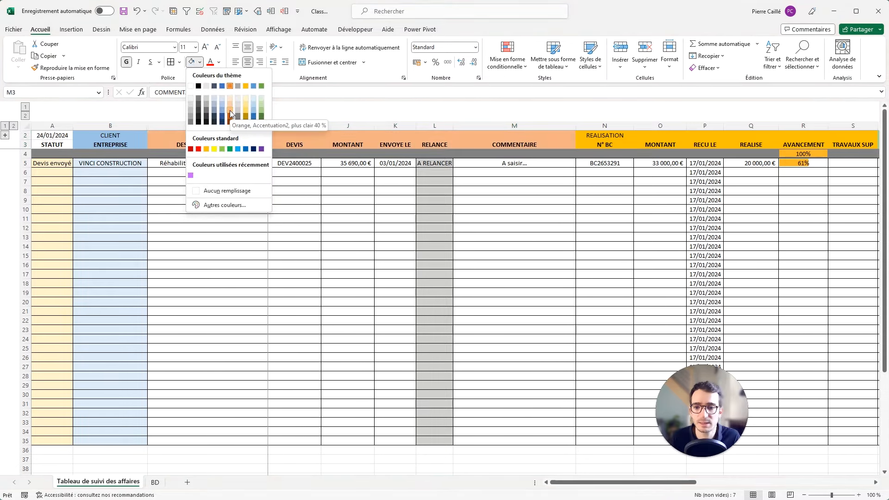
pyautogui.click(218, 205)
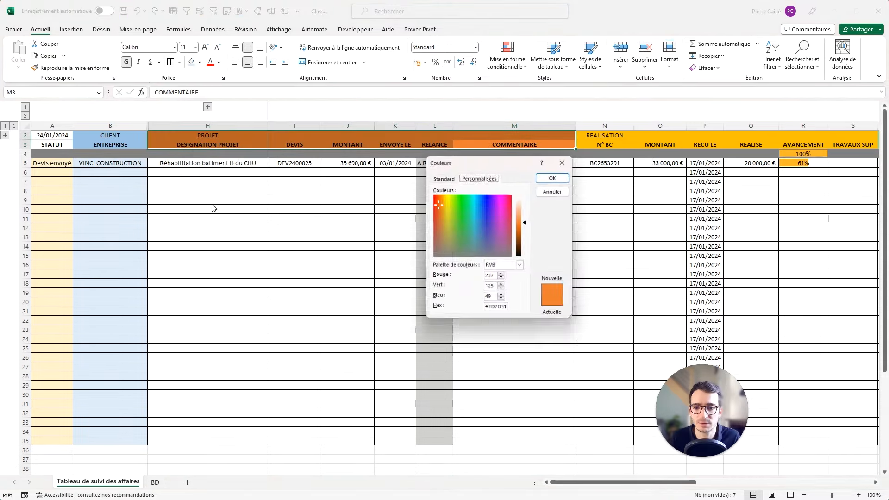
pyautogui.click(448, 178)
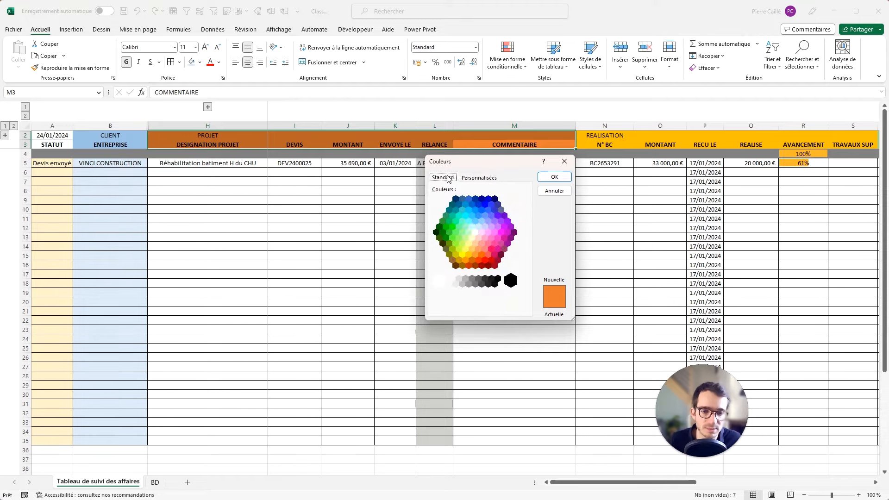
pyautogui.click(479, 250)
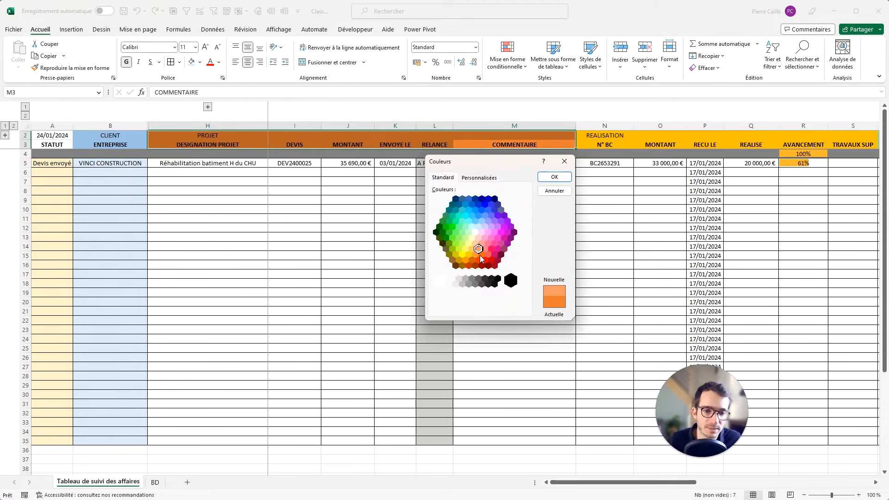
pyautogui.click(547, 190)
# Fill the project data rows H5:M35 light peach.
pyautogui.click(466, 193)
pyautogui.moveTo(486, 164); pyautogui.dragTo(205, 440)
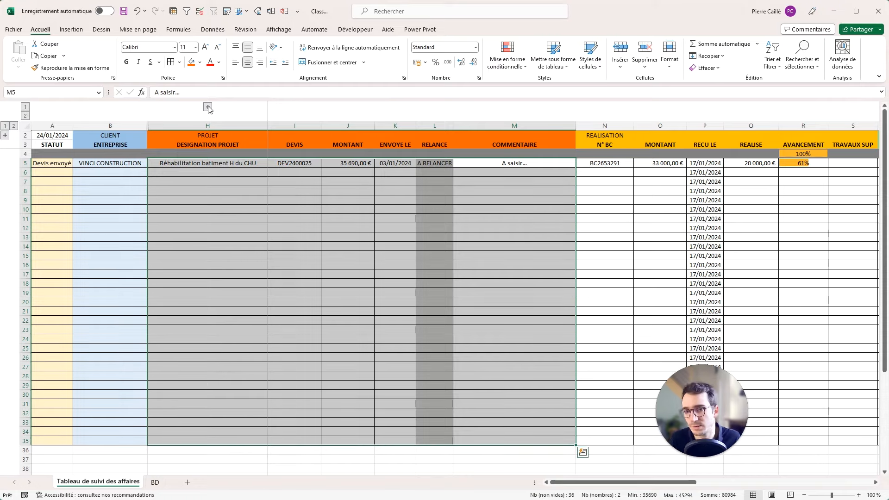
pyautogui.click(200, 62)
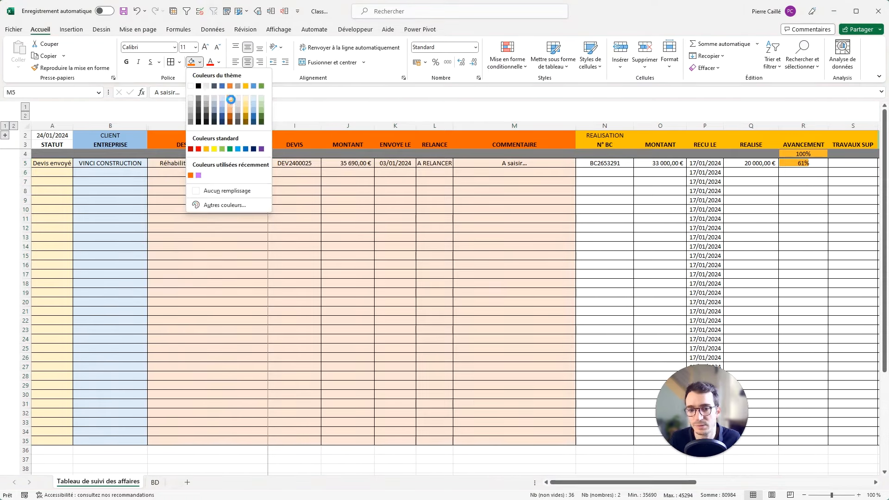
pyautogui.click(230, 99)
pyautogui.click(395, 218)
pyautogui.moveTo(607, 136); pyautogui.dragTo(806, 135)
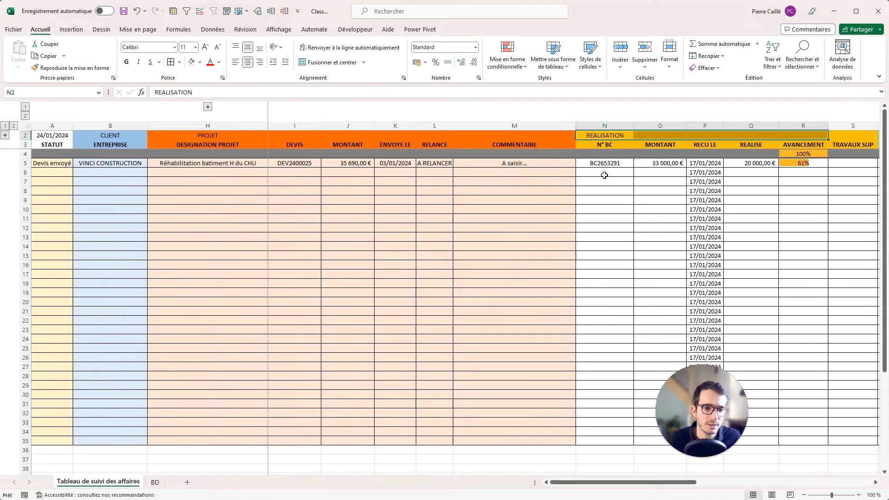
# Group the COMMENTAIRE column M into a collapsible outline.
pyautogui.moveTo(604, 165); pyautogui.dragTo(753, 172)
pyautogui.click(523, 143)
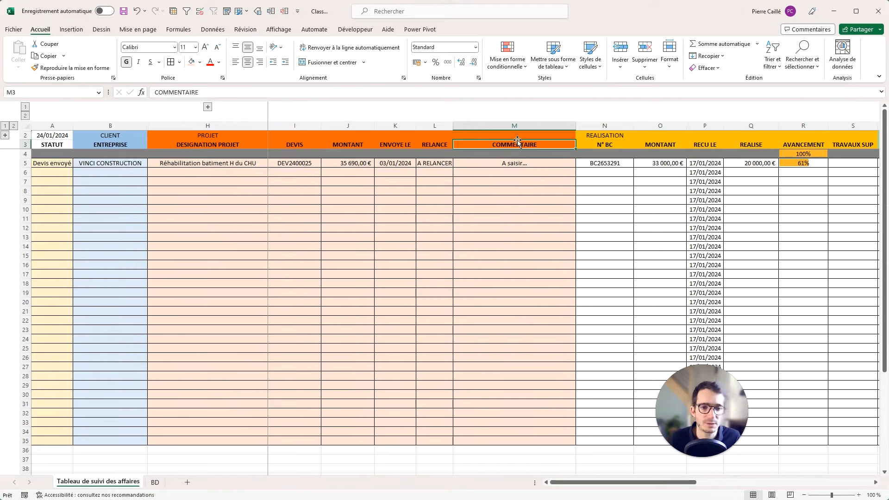
pyautogui.click(480, 126)
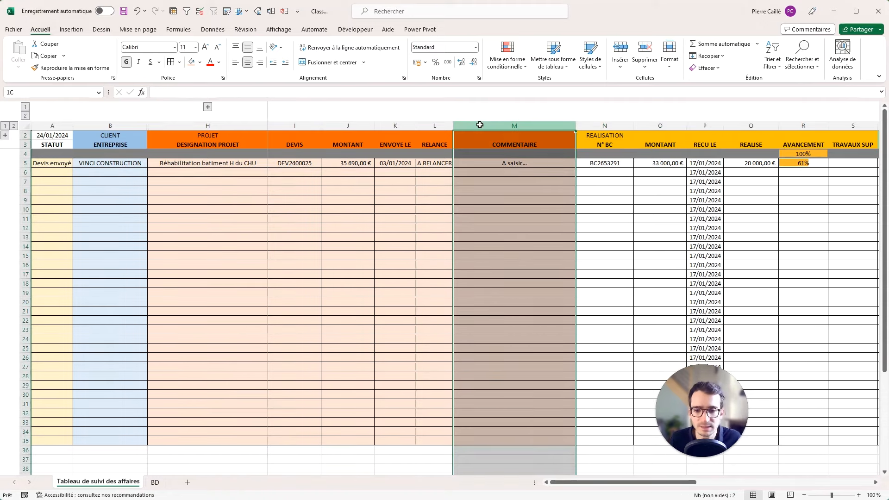
pyautogui.moveTo(480, 125); pyautogui.dragTo(395, 122)
pyautogui.moveTo(450, 121); pyautogui.dragTo(458, 123)
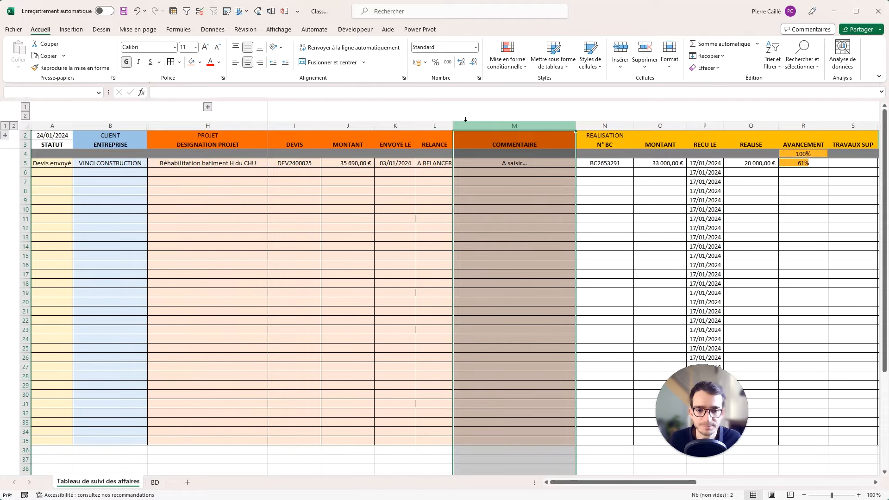
pyautogui.click(271, 12)
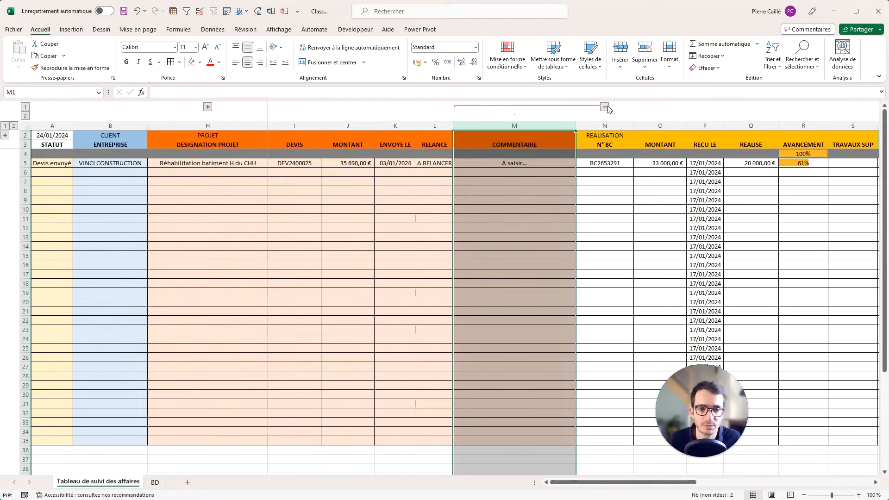
pyautogui.click(607, 108)
pyautogui.click(208, 109)
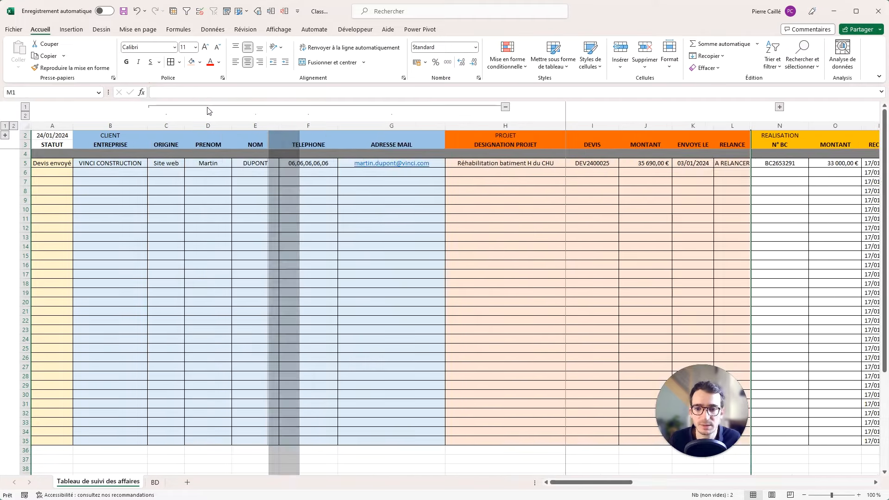
pyautogui.click(503, 106)
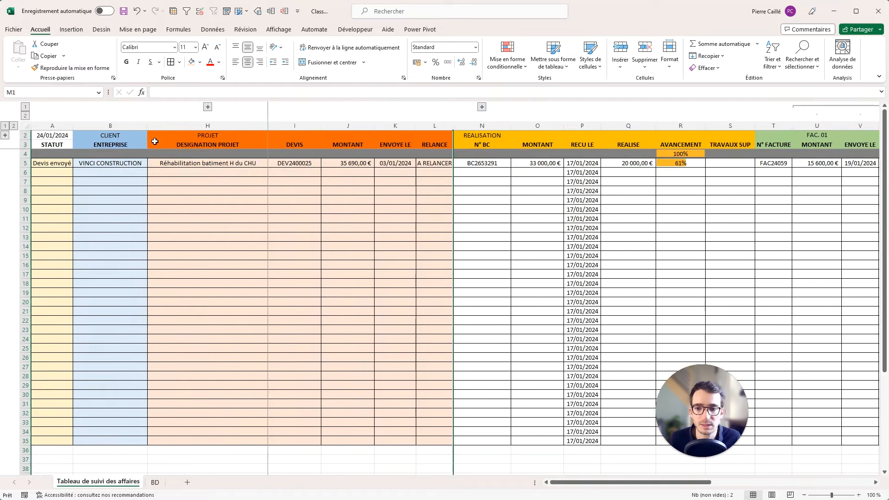
# Merge and centre B2:G2 and retype the title as CLIENT.
pyautogui.click(124, 135)
pyautogui.click(209, 108)
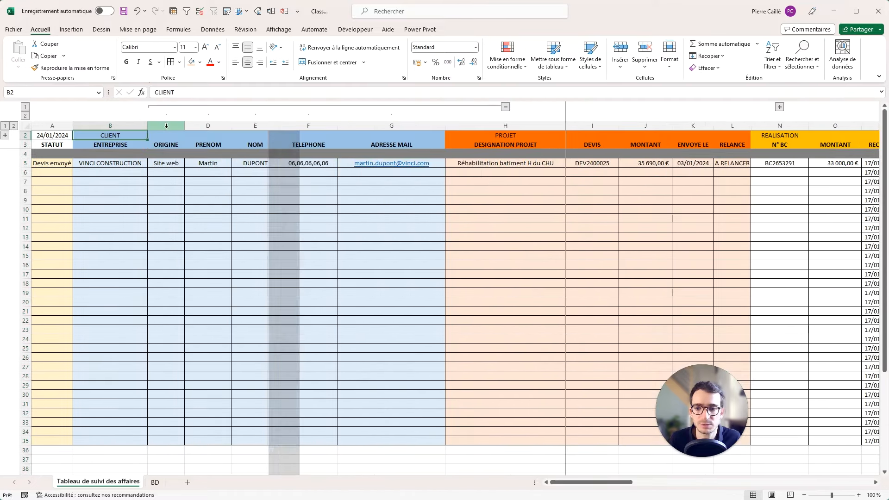
pyautogui.moveTo(127, 135); pyautogui.dragTo(393, 137)
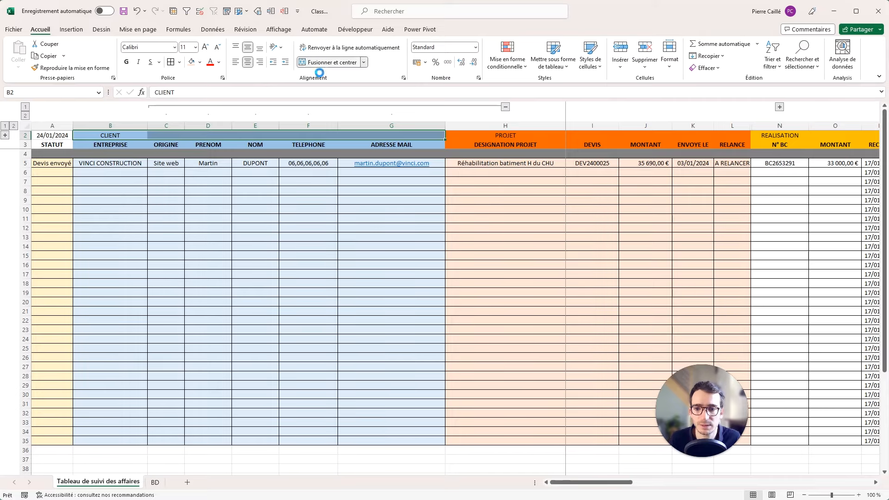
pyautogui.click(330, 62)
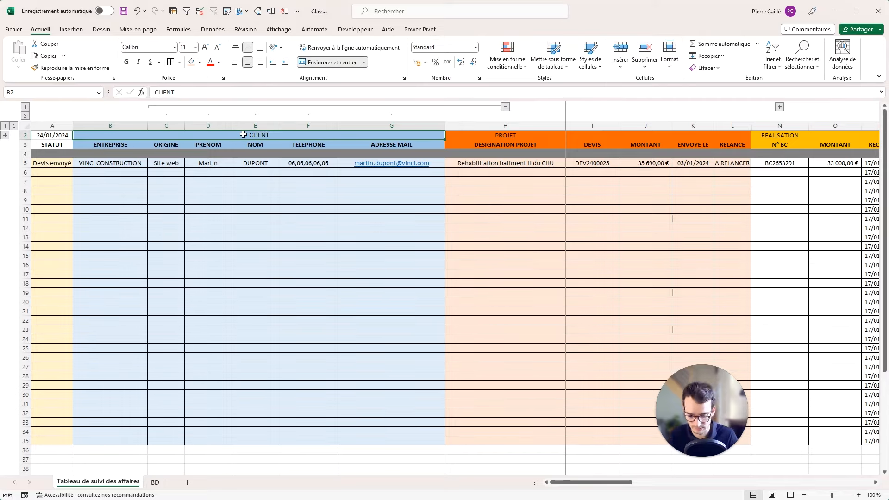
pyautogui.write('BA')
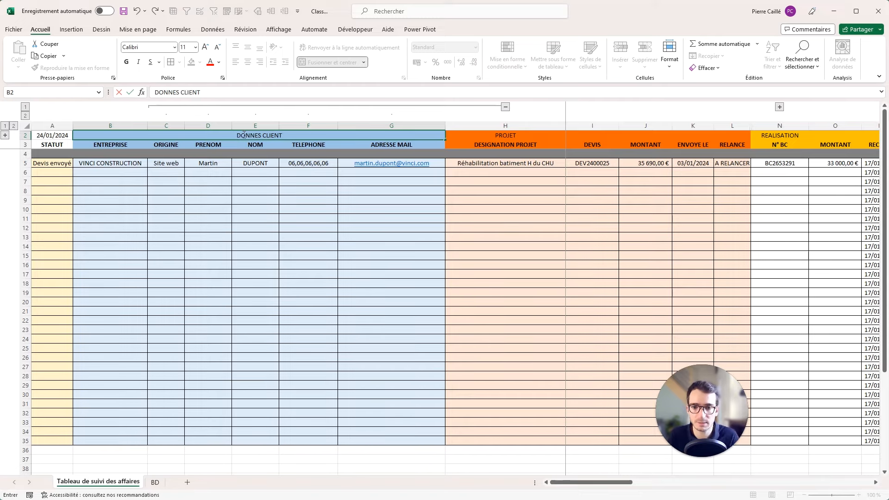
pyautogui.click(254, 135)
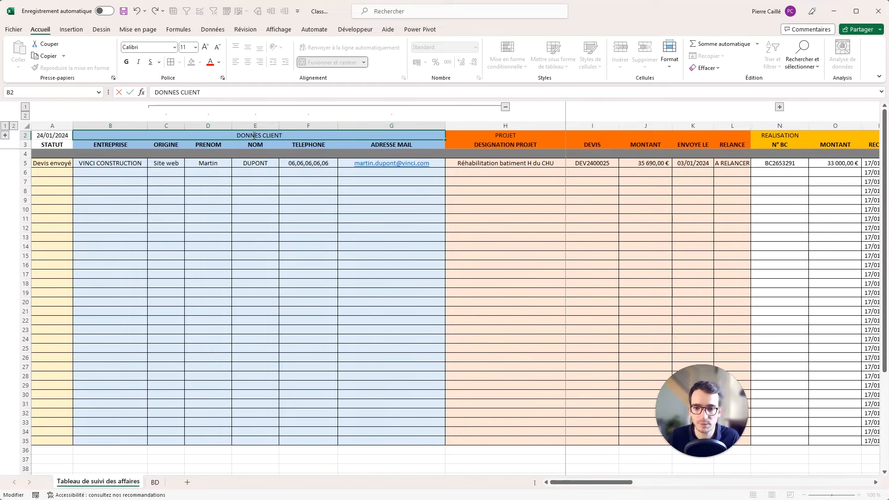
pyautogui.write('CLI')
pyautogui.press('Return')
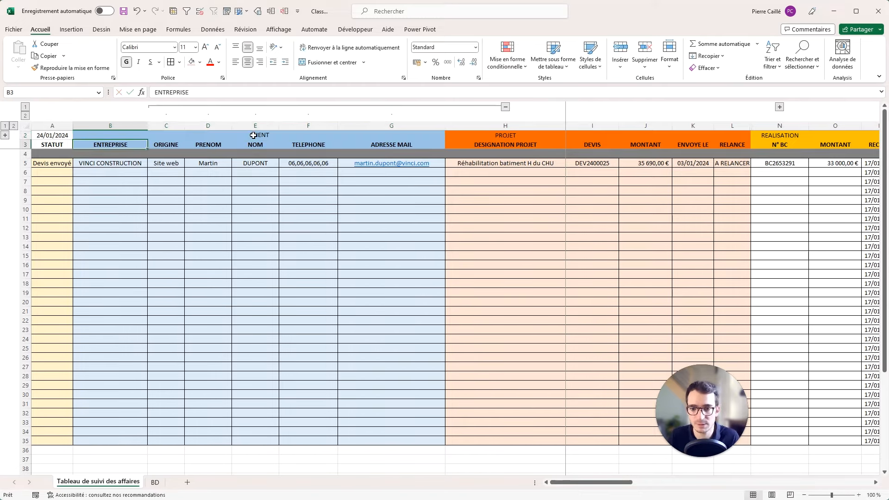
pyautogui.click(256, 134)
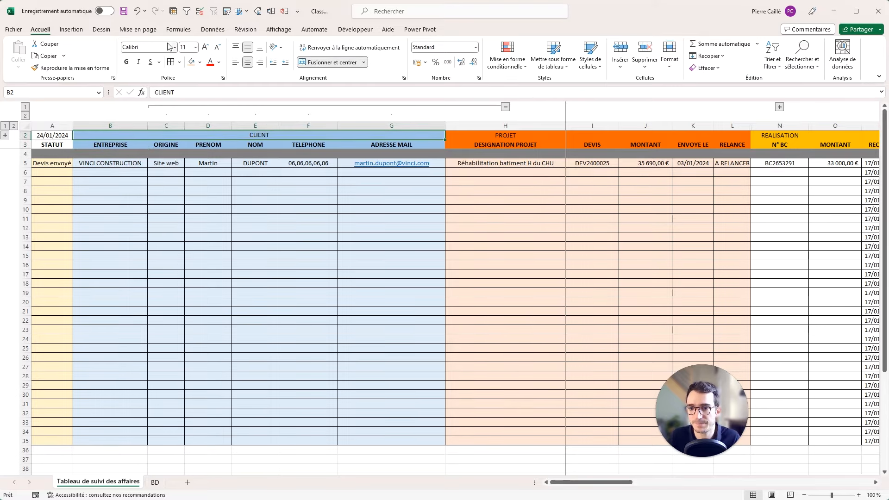
pyautogui.click(25, 135)
# Enlarge the section title font and make the headings bold.
pyautogui.click(205, 46)
pyautogui.click(205, 47)
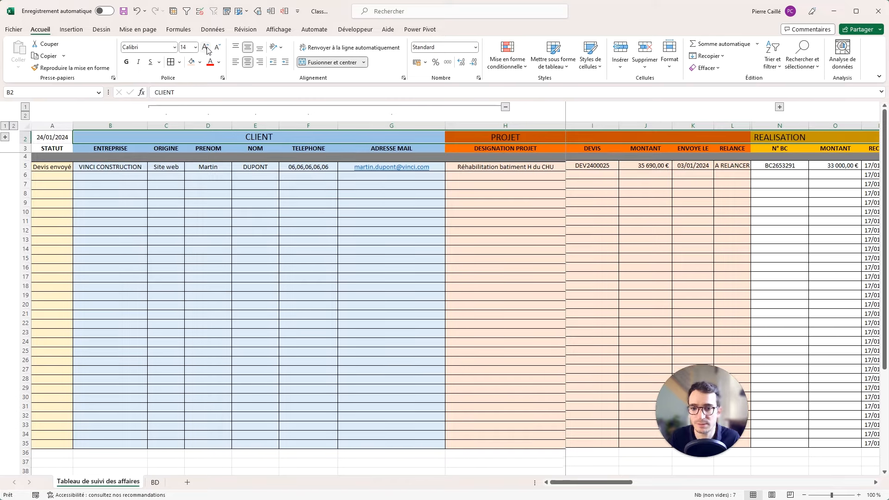
pyautogui.click(205, 47)
pyautogui.click(206, 47)
pyautogui.click(126, 62)
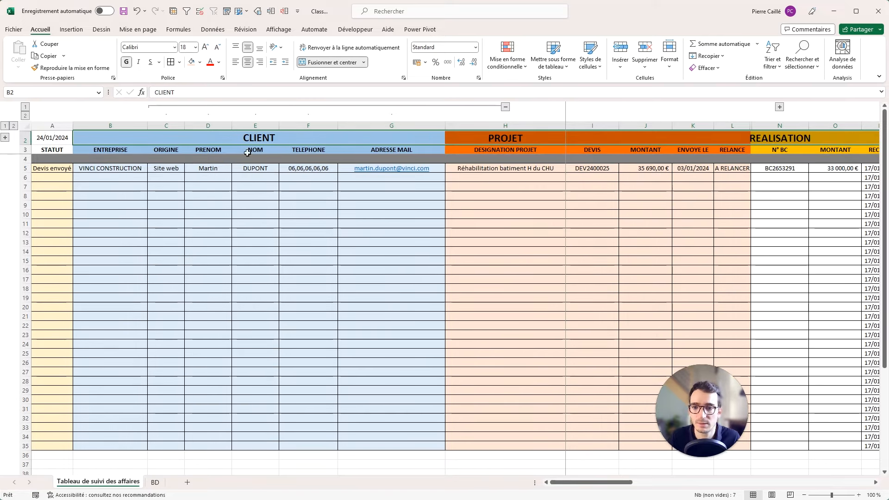
pyautogui.click(302, 147)
pyautogui.click(280, 136)
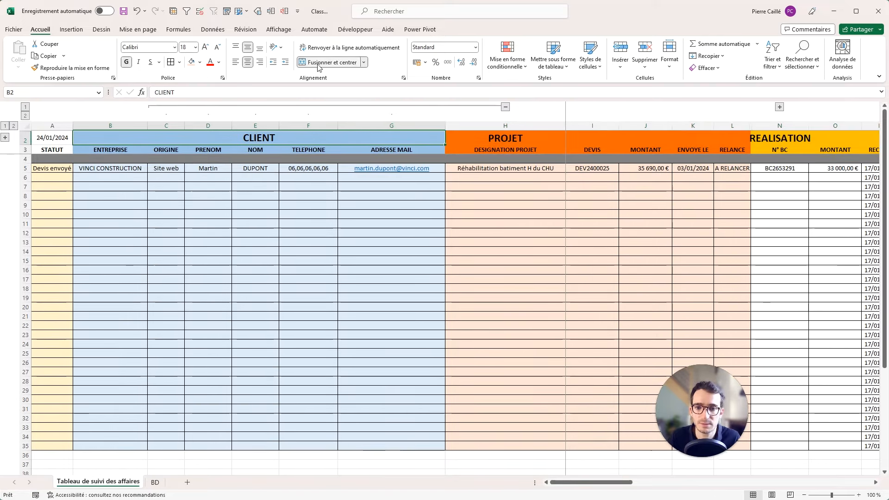
# Merge and centre the PROJET heading across columns H to M.
pyautogui.click(505, 107)
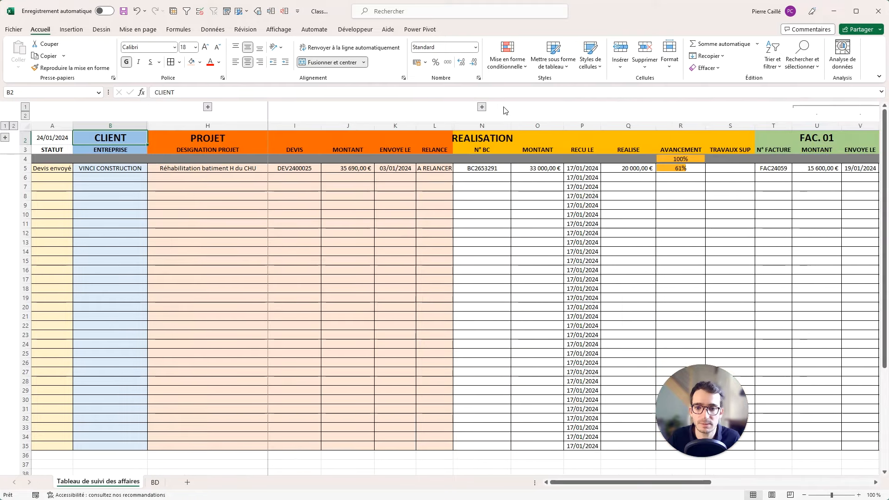
pyautogui.click(223, 141)
pyautogui.moveTo(211, 139); pyautogui.dragTo(738, 138)
pyautogui.click(332, 63)
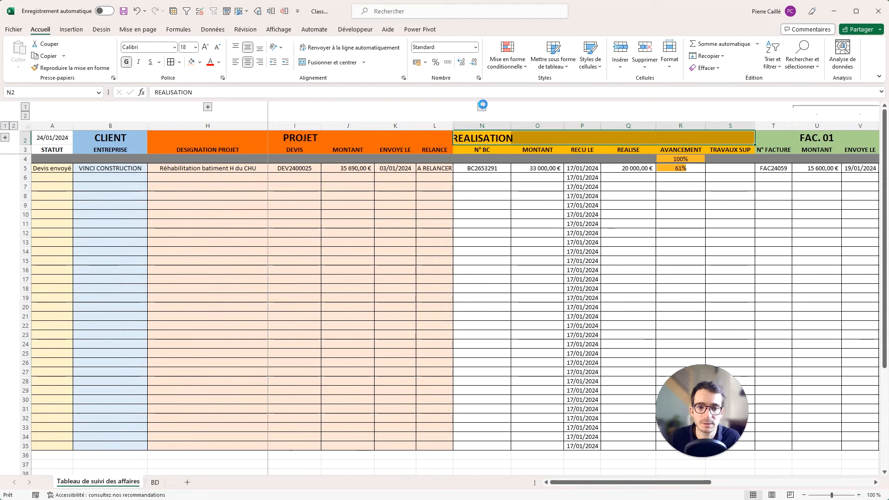
pyautogui.click(482, 107)
pyautogui.moveTo(489, 137); pyautogui.dragTo(408, 137)
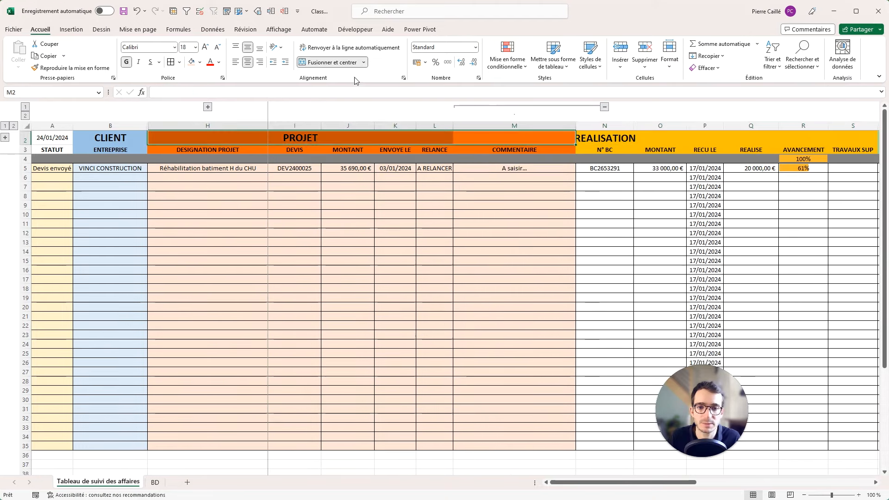
pyautogui.click(333, 62)
pyautogui.click(332, 62)
# Merge REALISATION across N2:S2 and group the TRAVAUX SUP column S.
pyautogui.moveTo(612, 136); pyautogui.dragTo(723, 137)
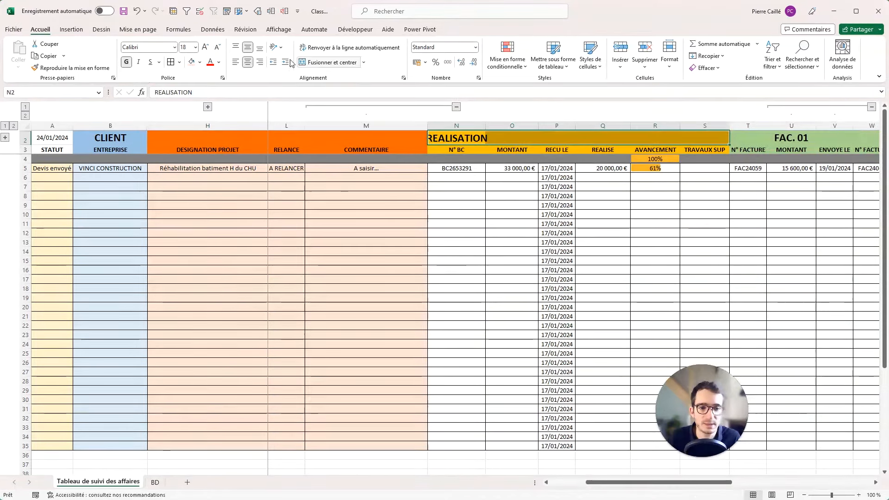
pyautogui.click(329, 62)
pyautogui.click(706, 123)
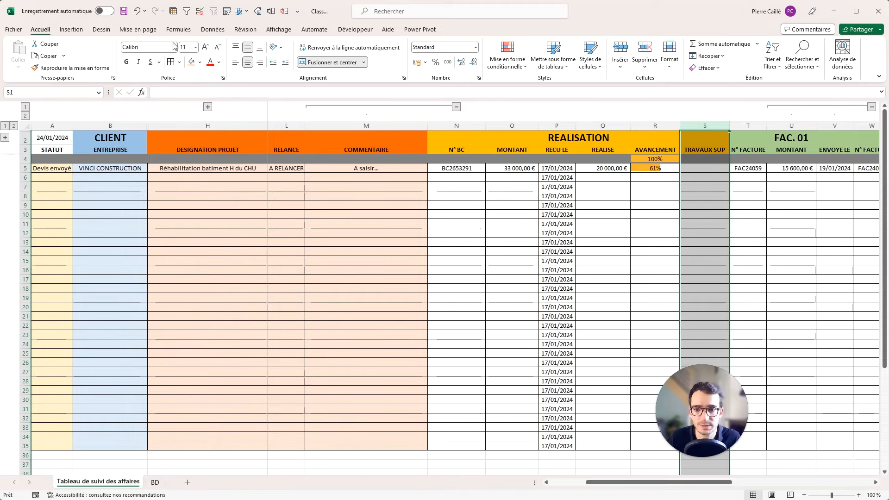
pyautogui.click(271, 11)
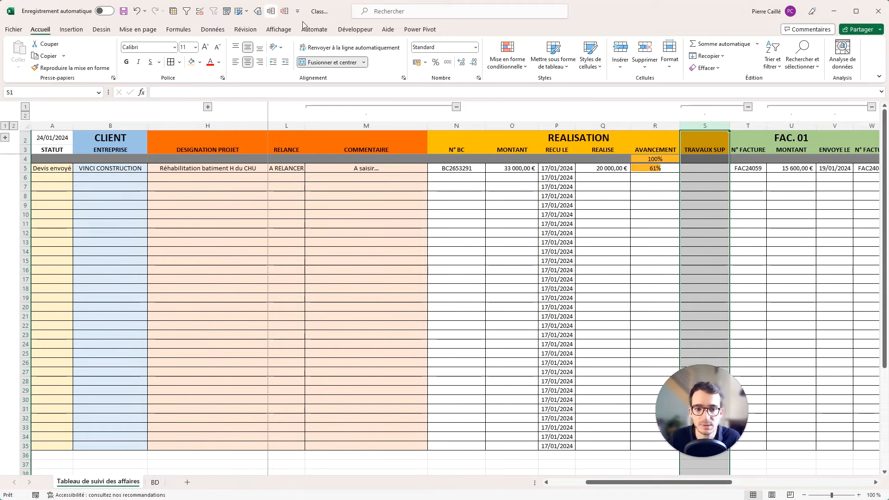
pyautogui.click(748, 106)
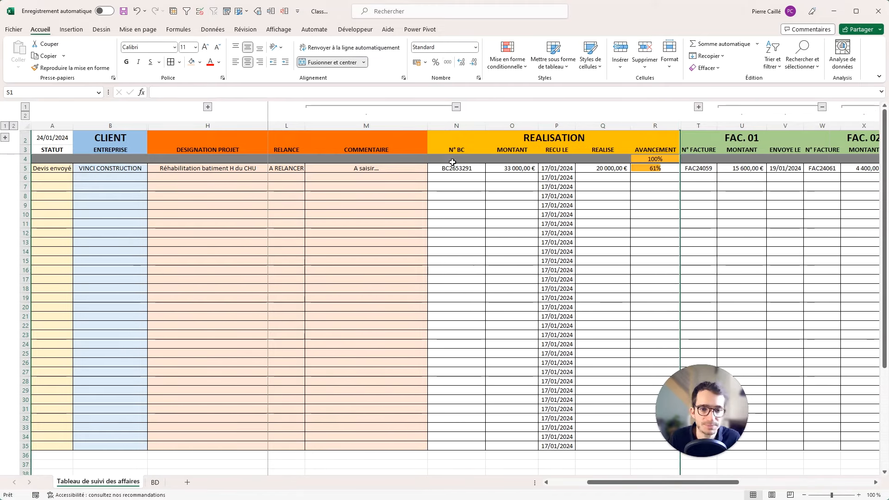
# Fill the REALISATION data cells N5:R35 light orange.
pyautogui.moveTo(454, 167); pyautogui.dragTo(640, 447)
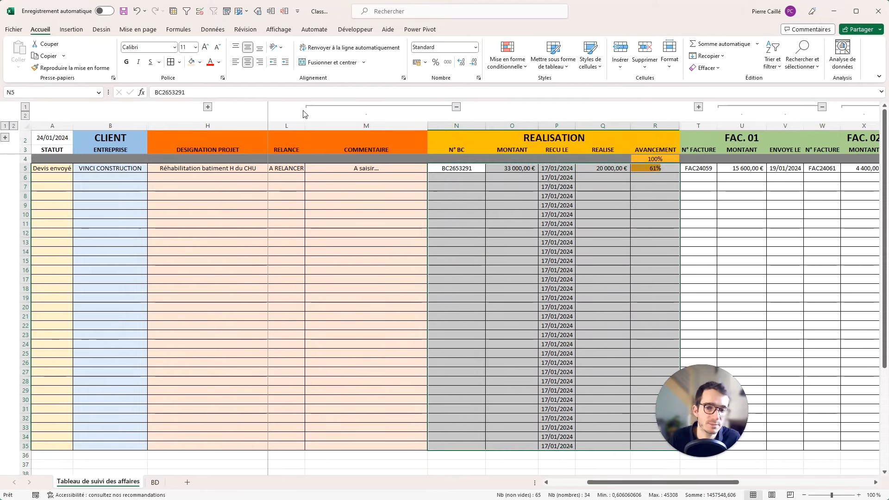
pyautogui.click(199, 62)
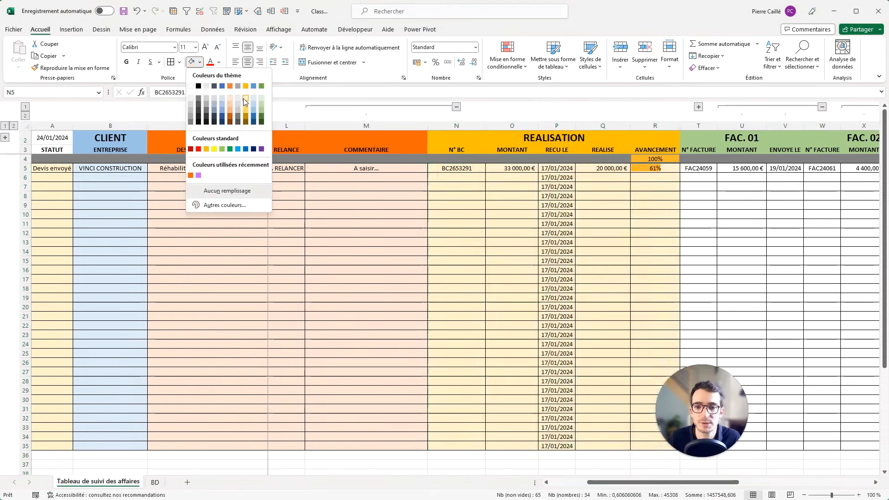
pyautogui.click(245, 98)
# Add the heading FACTURATION above the invoice columns.
pyautogui.click(733, 138)
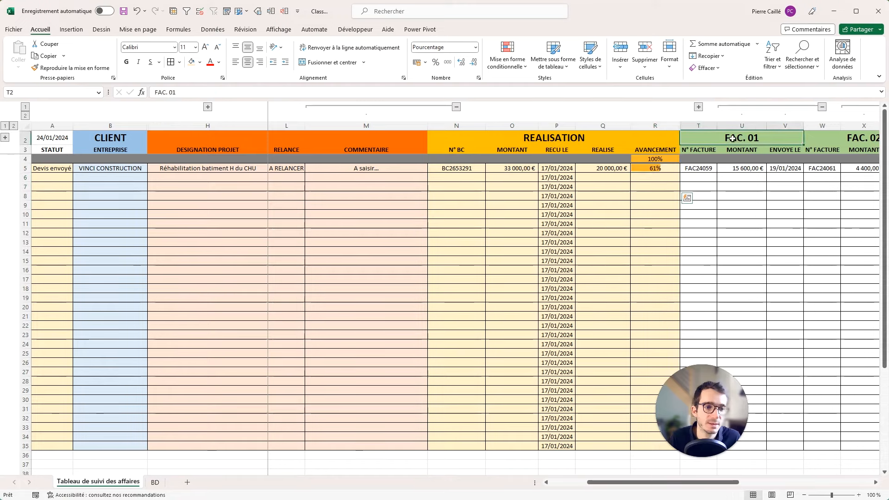
pyautogui.moveTo(733, 138); pyautogui.dragTo(558, 136)
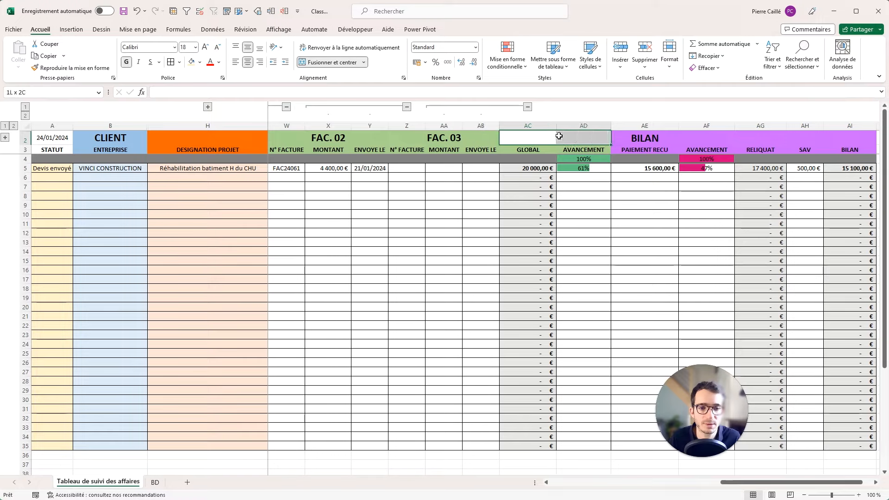
pyautogui.click(316, 63)
pyautogui.write('FAC')
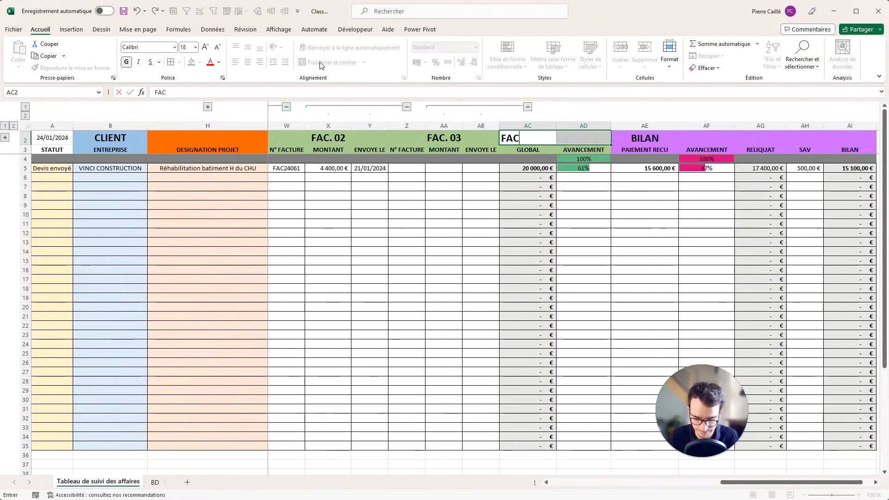
pyautogui.write('TURAT')
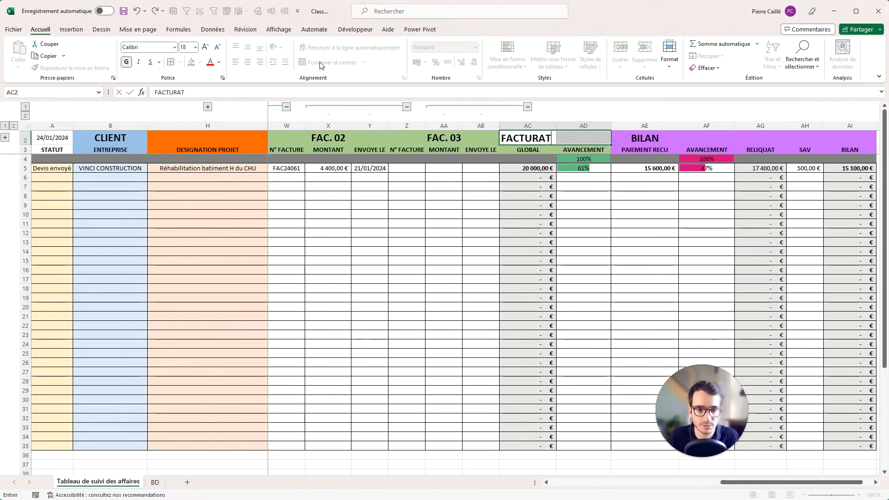
pyautogui.write('ION')
pyautogui.press('Return')
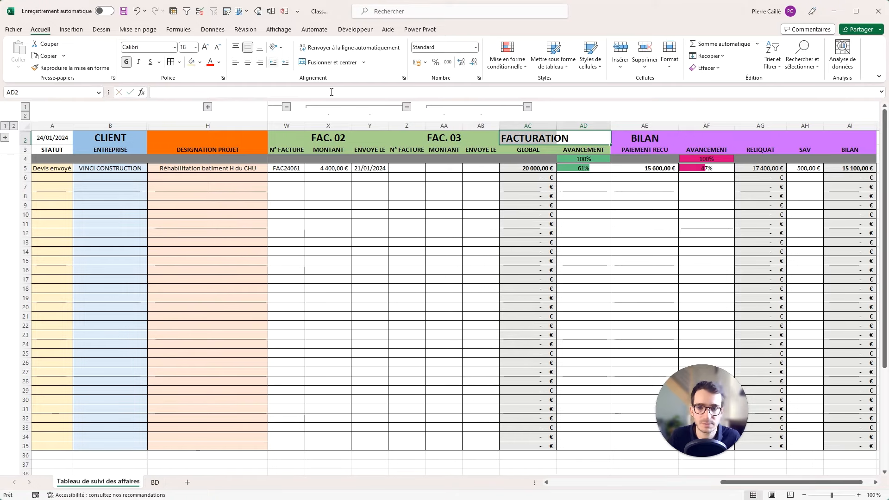
# Fill the FAC invoice headers a bright green.
pyautogui.click(582, 149)
pyautogui.hscroll(-5, 308, 131)
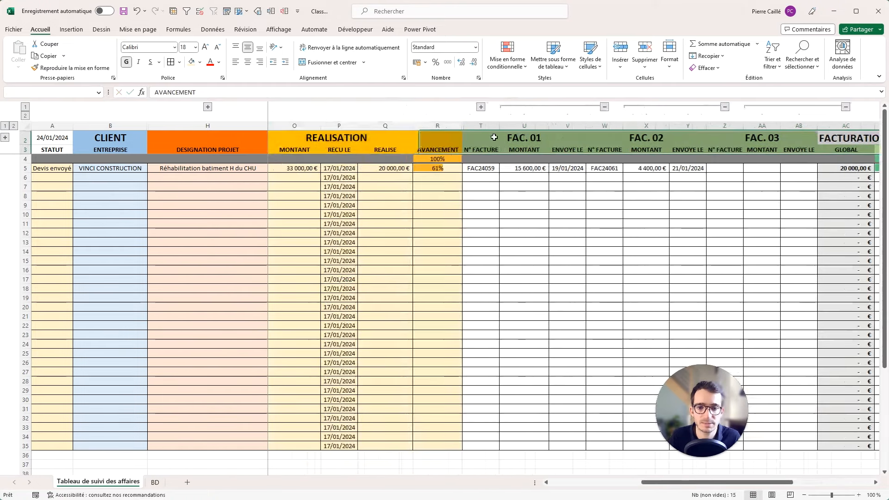
pyautogui.click(200, 62)
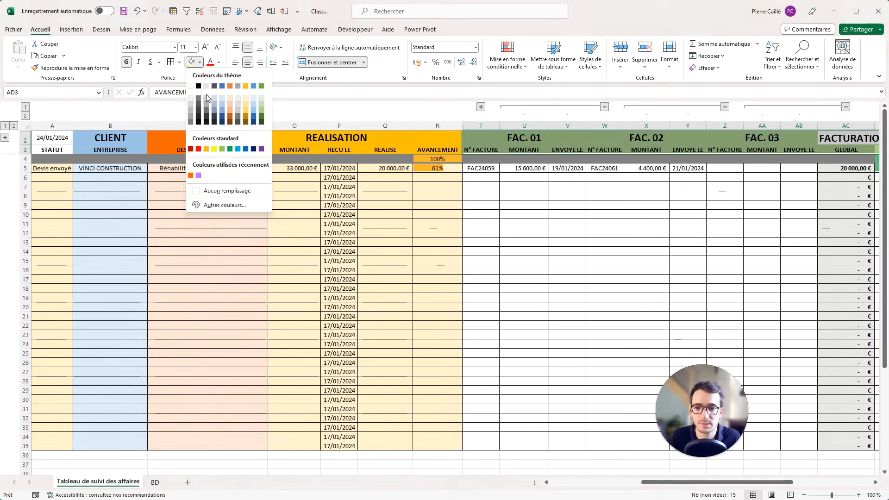
pyautogui.click(260, 109)
pyautogui.click(200, 63)
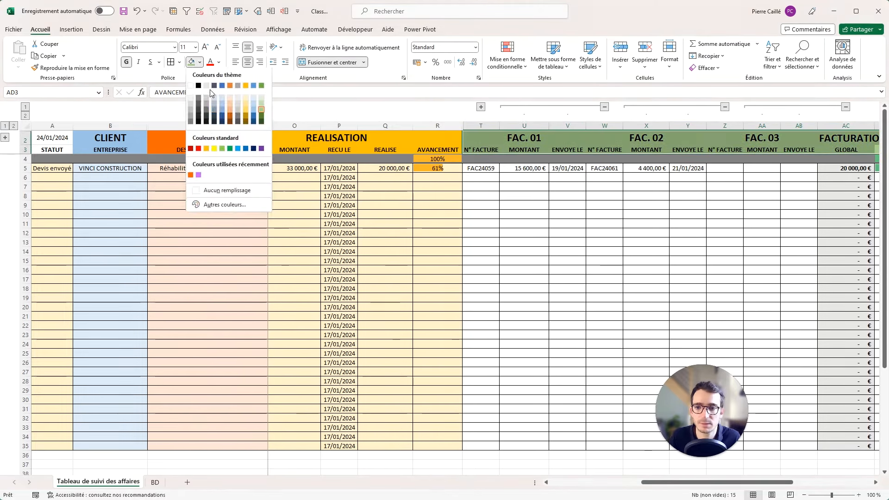
pyautogui.click(223, 150)
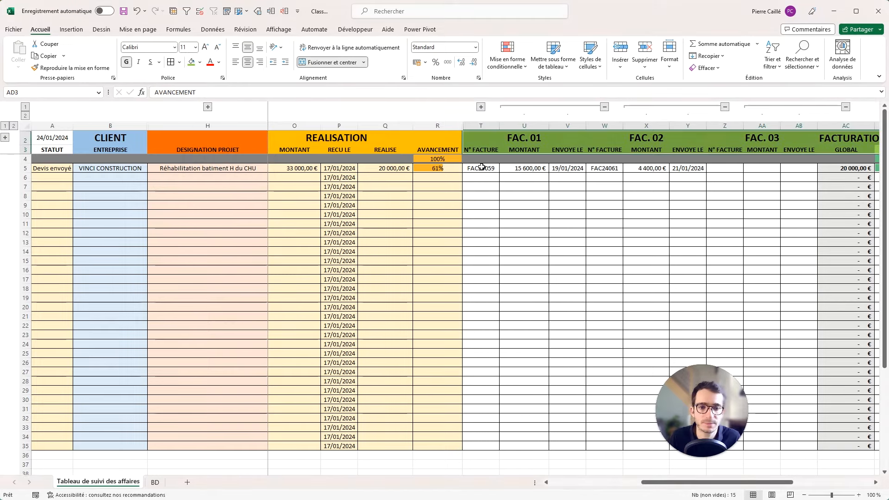
# Fill the invoice data cells sage green.
pyautogui.moveTo(481, 167); pyautogui.dragTo(547, 169)
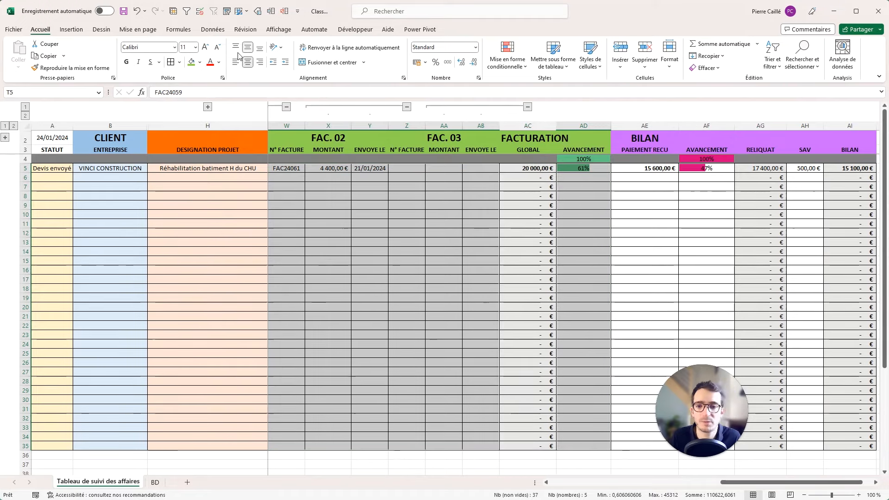
pyautogui.click(200, 62)
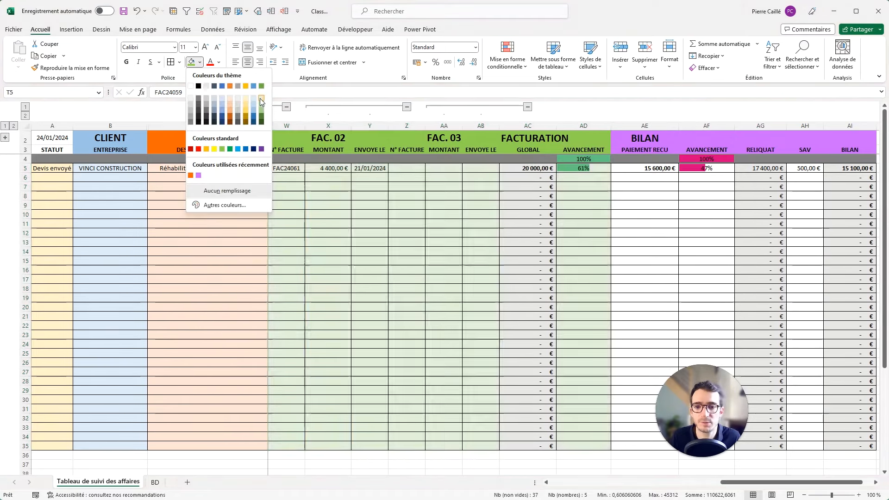
pyautogui.click(260, 98)
pyautogui.moveTo(485, 224); pyautogui.dragTo(42, 223)
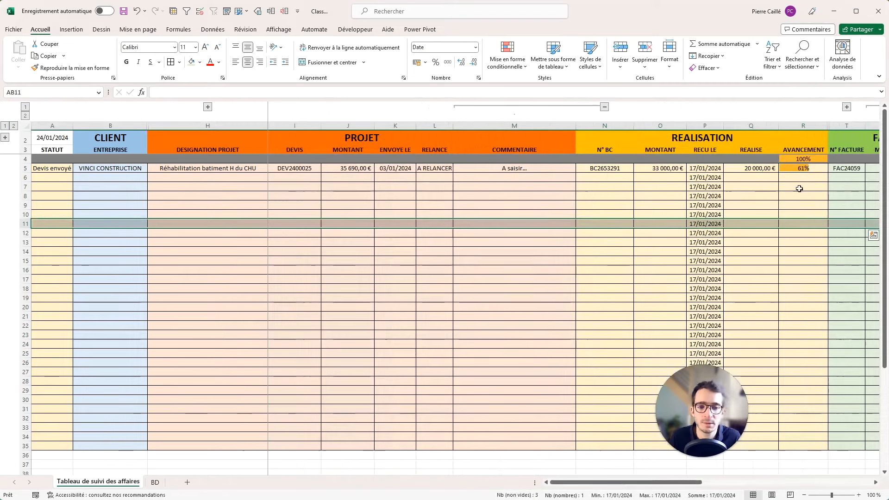
# Fill the GLOBAL column data cells light green.
pyautogui.click(764, 169)
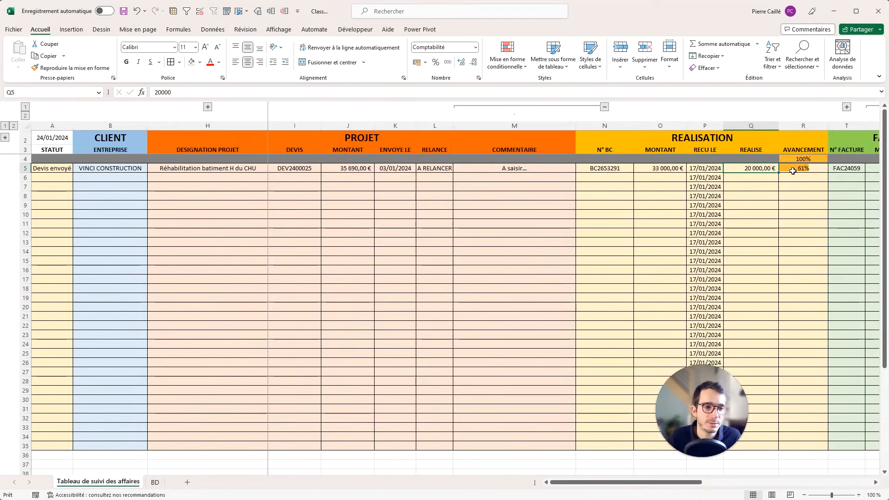
pyautogui.moveTo(793, 171); pyautogui.dragTo(806, 450)
pyautogui.click(403, 179)
pyautogui.press('Right')
pyautogui.press('Right')
pyautogui.press('Right')
pyautogui.press('Right')
pyautogui.press('Right')
pyautogui.press('Right')
pyautogui.press('Right')
pyautogui.press('Right')
pyautogui.press('Right')
pyautogui.press('Right')
pyautogui.press('Right')
pyautogui.press('Right')
pyautogui.press('Right')
pyautogui.press('Right')
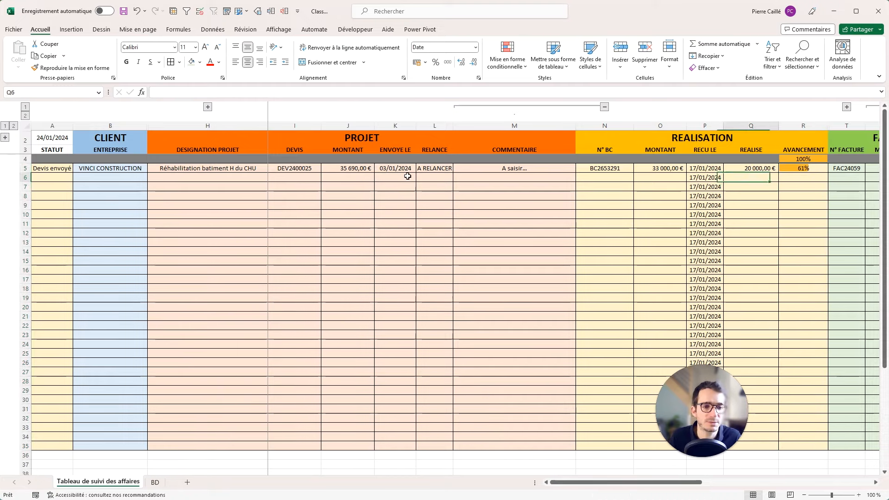
pyautogui.press('Right')
pyautogui.press('Right')
pyautogui.press('Right')
pyautogui.press('Right')
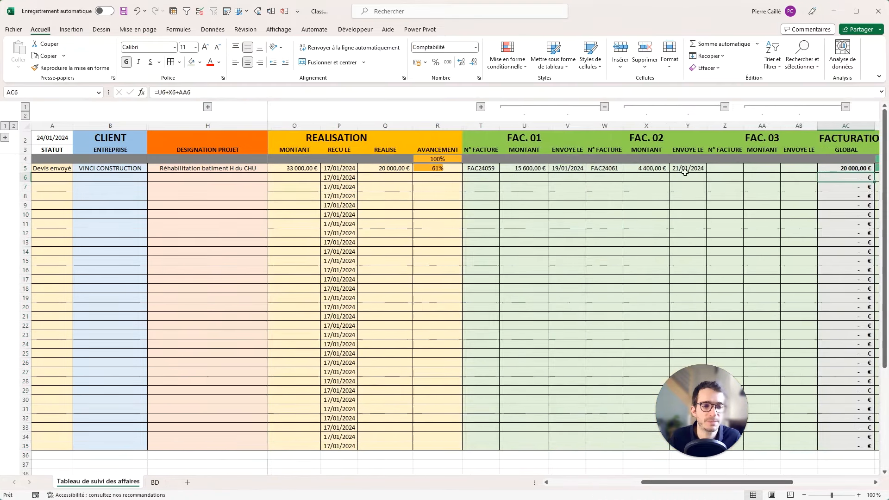
pyautogui.moveTo(816, 169); pyautogui.dragTo(823, 447)
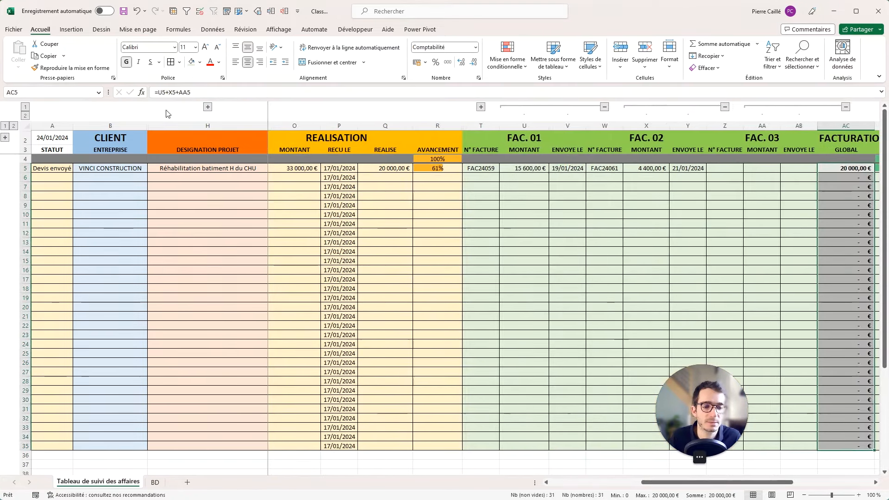
pyautogui.click(198, 64)
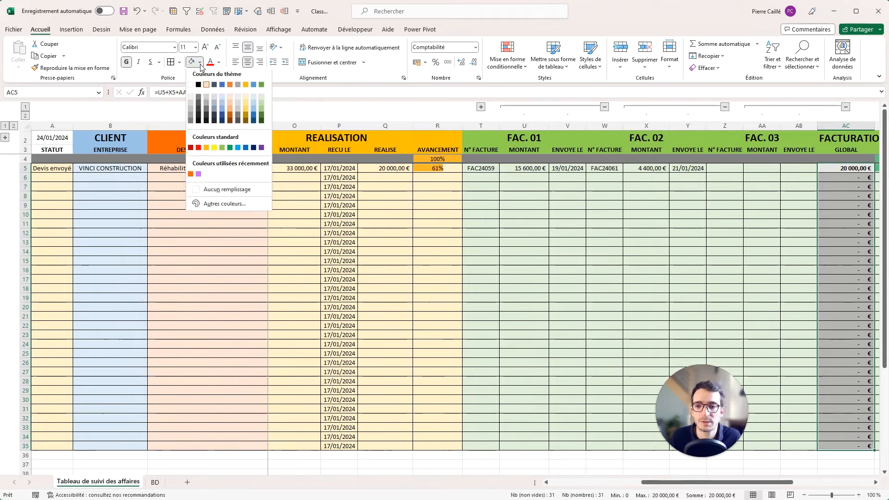
pyautogui.click(262, 99)
pyautogui.click(727, 205)
pyautogui.press('Right')
pyautogui.press('Right')
pyautogui.press('Right')
pyautogui.press('Right')
pyautogui.press('Right')
pyautogui.press('Right')
pyautogui.press('Right')
pyautogui.press('Right')
pyautogui.press('Right')
pyautogui.press('Right')
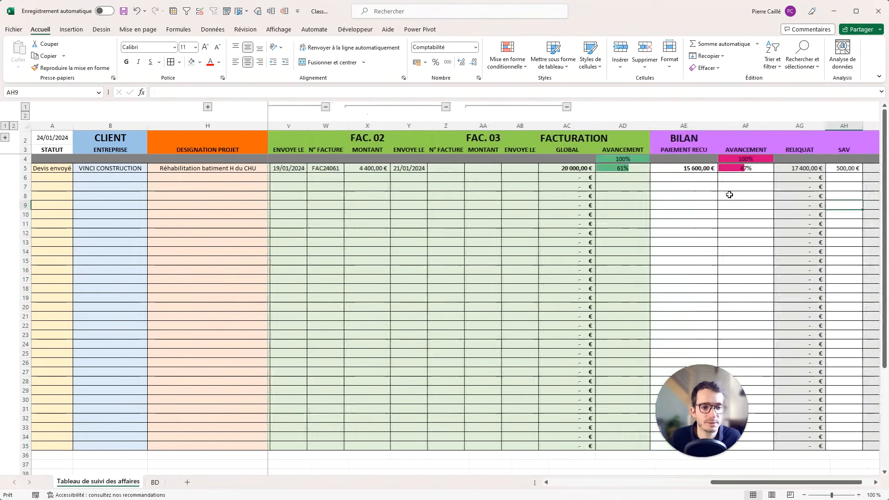
pyautogui.moveTo(824, 168); pyautogui.dragTo(632, 439)
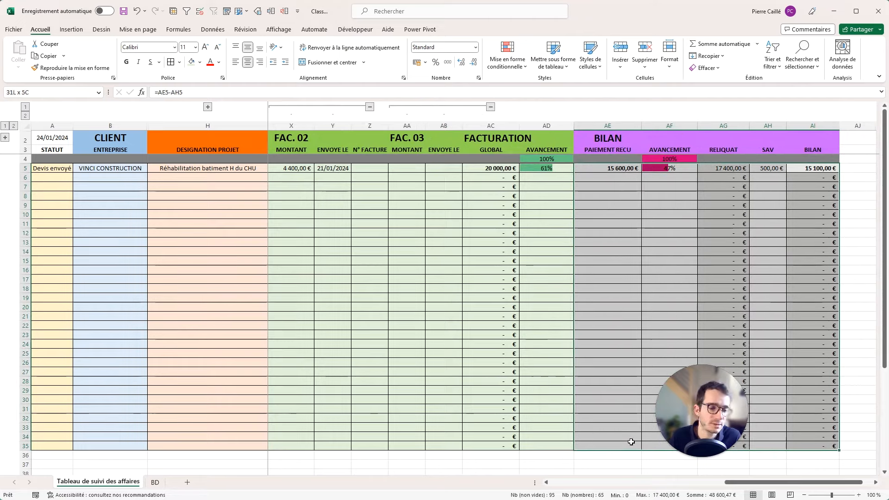
# Fill the BILAN data rows AE5:AI35 with a custom pale lavender.
pyautogui.click(200, 62)
pyautogui.click(218, 205)
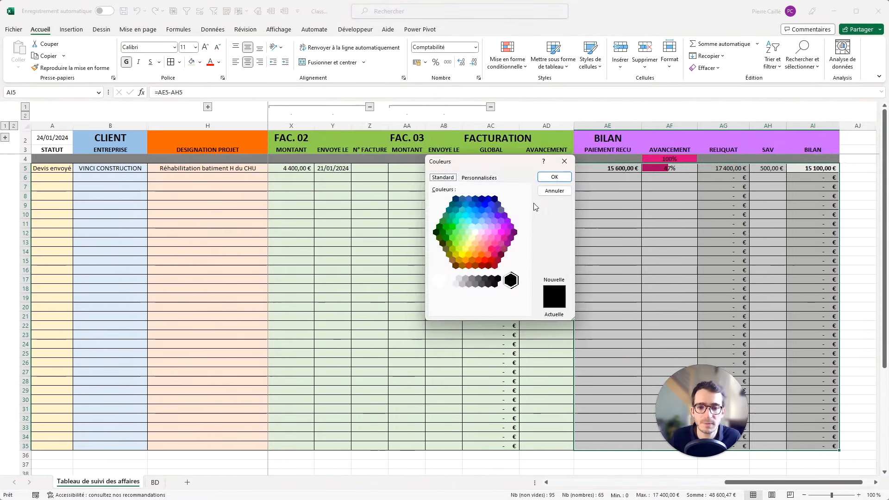
pyautogui.click(482, 232)
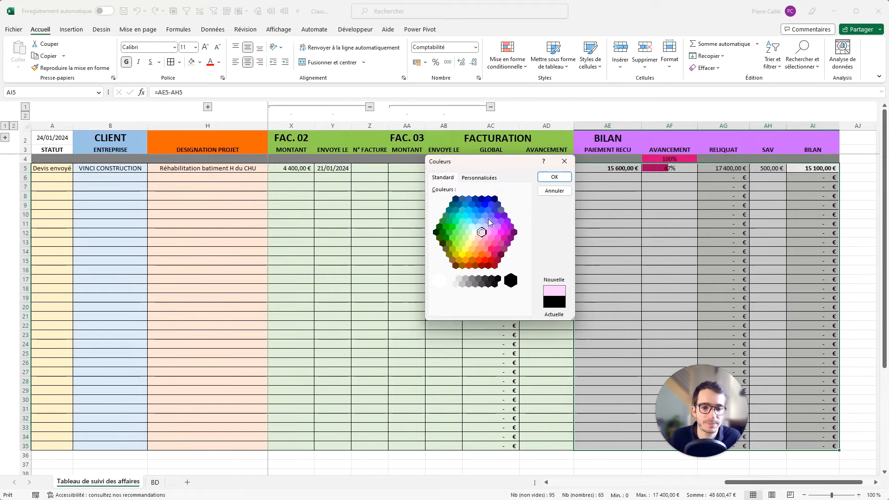
pyautogui.click(485, 226)
pyautogui.click(554, 177)
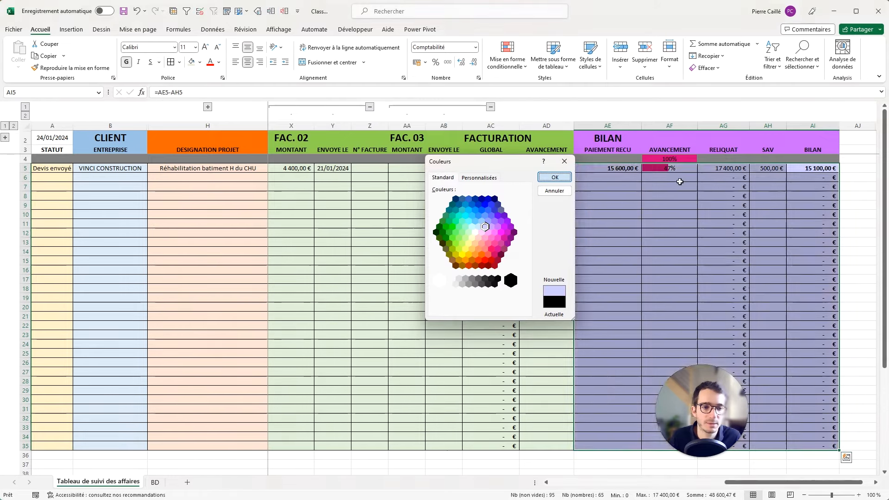
# Merge and centre the BILAN title across AE2:AI2.
pyautogui.moveTo(607, 139)
pyautogui.mouseDown()
pyautogui.moveTo(800, 146)
pyautogui.moveTo(607, 135)
pyautogui.mouseUp()
pyautogui.click(332, 62)
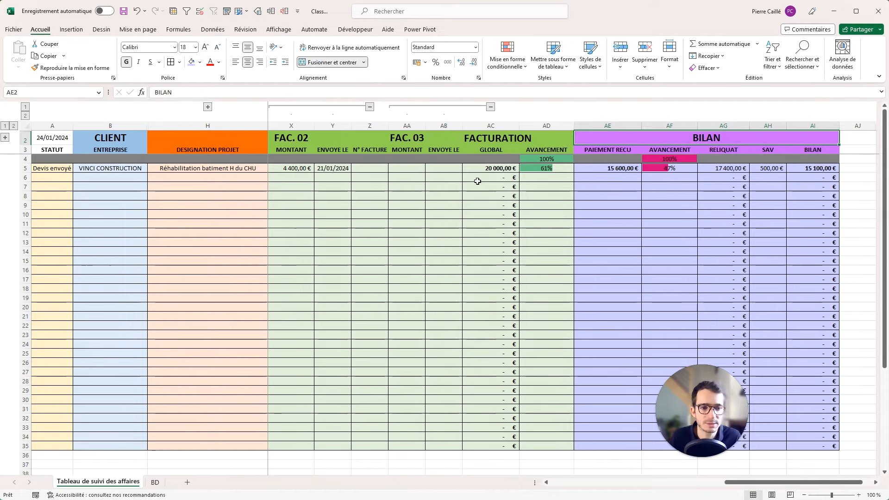
pyautogui.click(673, 203)
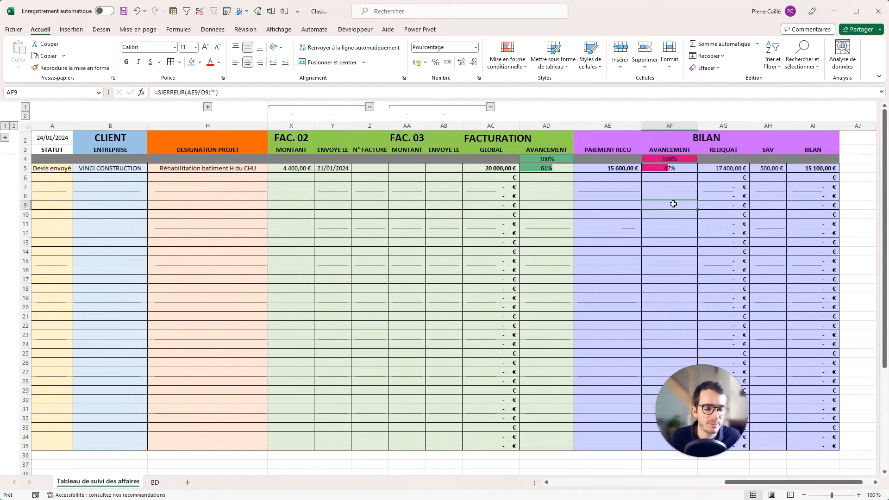
pyautogui.click(667, 178)
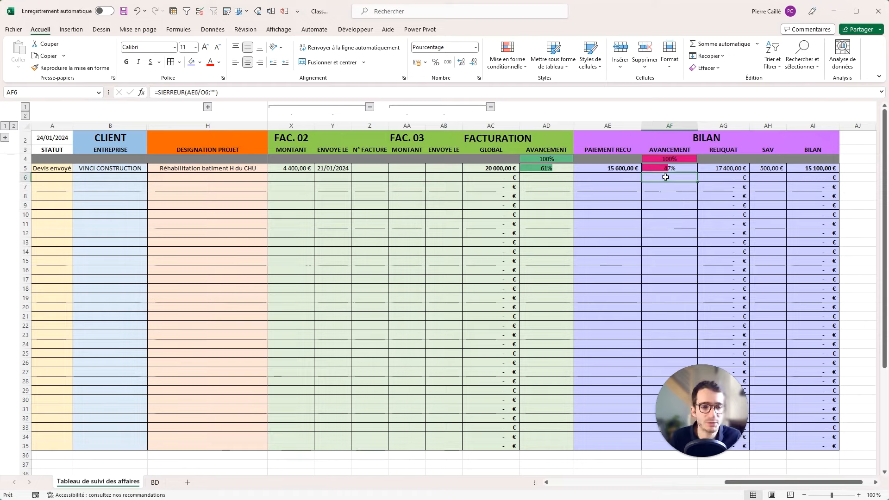
pyautogui.press('Left')
pyautogui.press('Left')
pyautogui.press('Left')
pyautogui.press('Left')
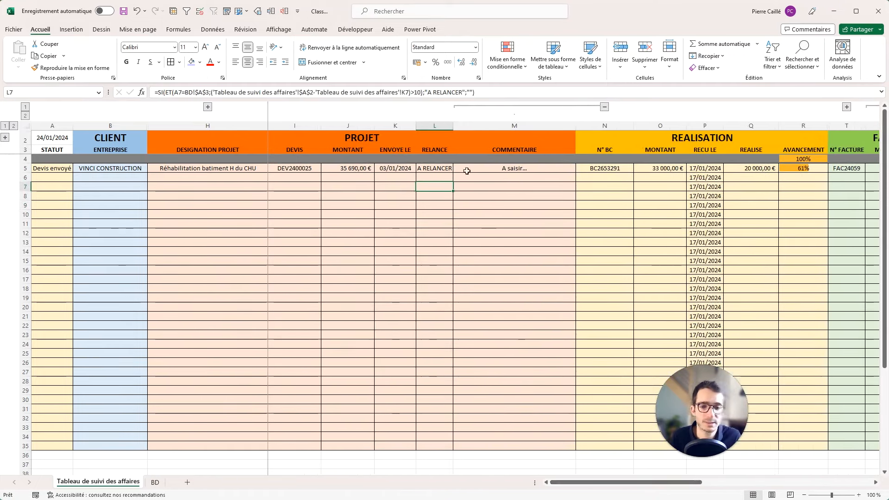
# Start a new rule for L5:L35: cell value equal to "A RELANCER".
pyautogui.moveTo(435, 169); pyautogui.dragTo(449, 450)
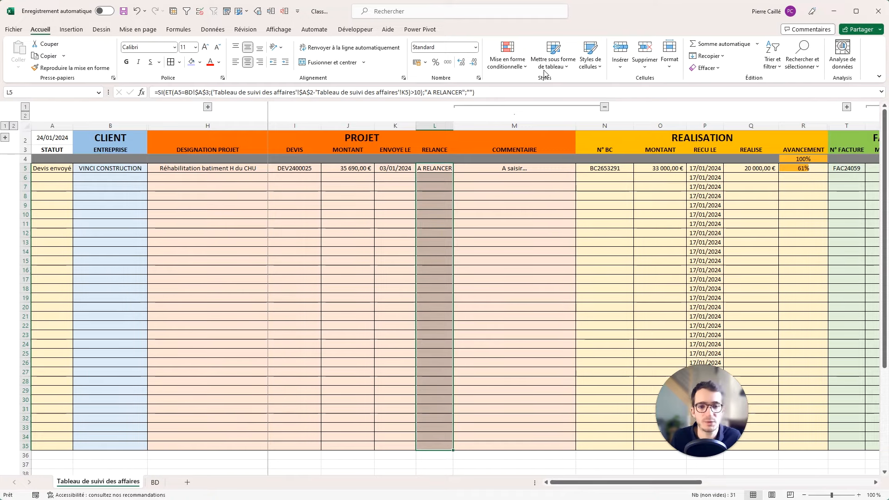
pyautogui.click(518, 66)
pyautogui.click(522, 198)
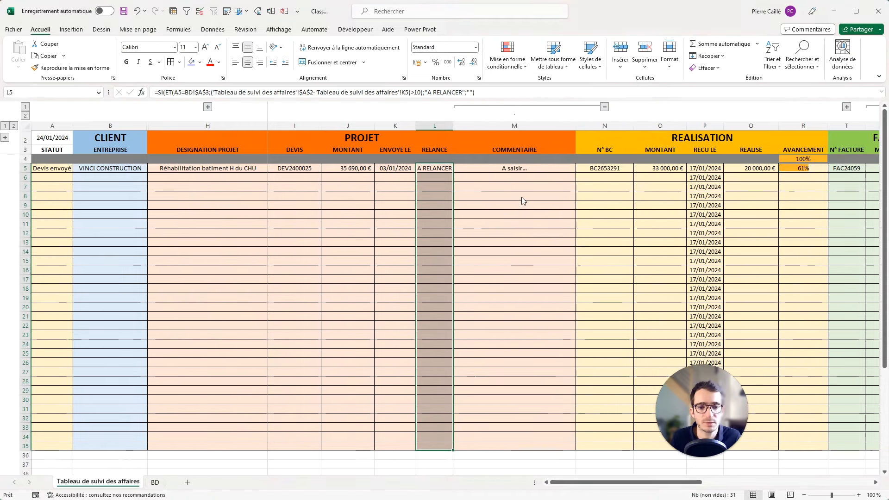
pyautogui.click(619, 176)
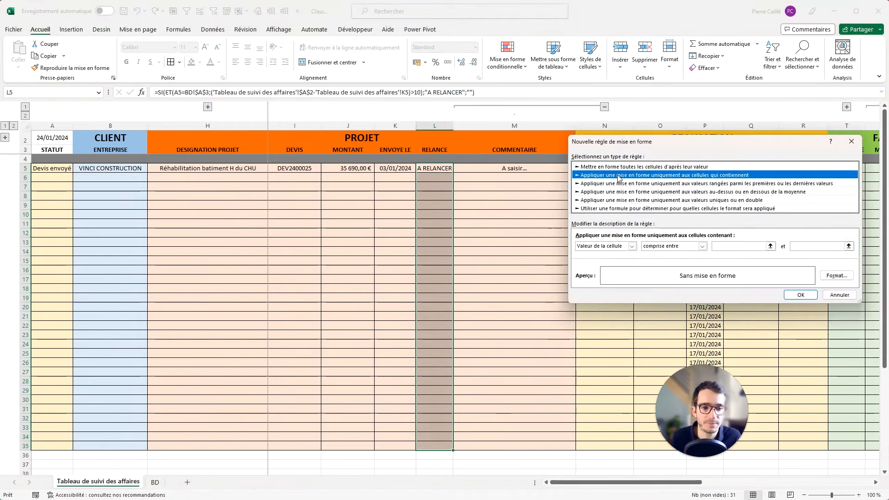
pyautogui.click(702, 246)
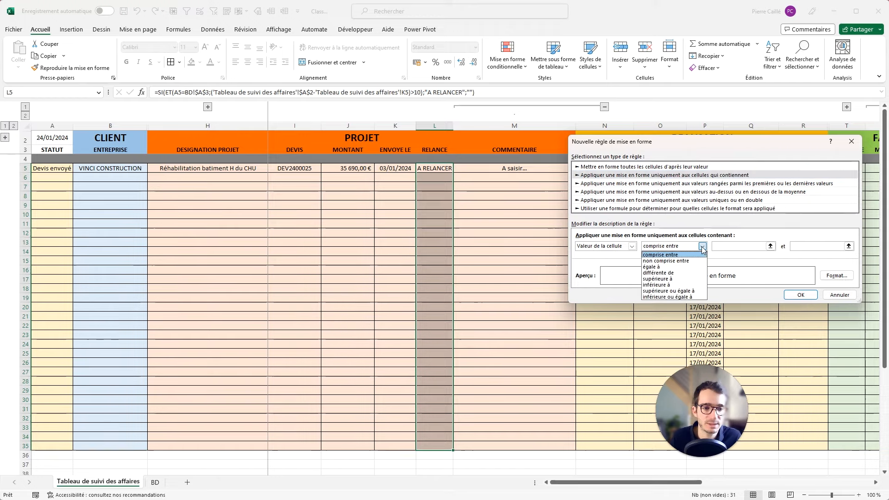
pyautogui.click(667, 267)
pyautogui.click(729, 246)
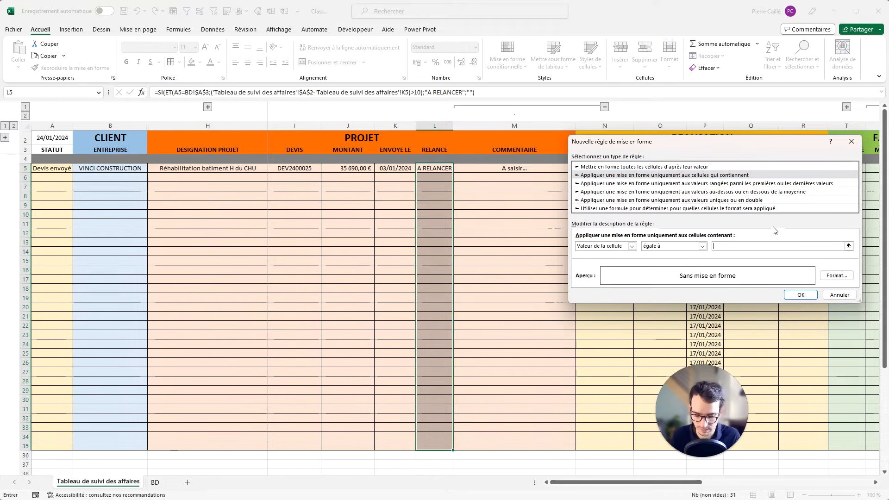
pyautogui.write('"A')
pyautogui.hotkey('shift', 'space')
pyautogui.write('RELANCE')
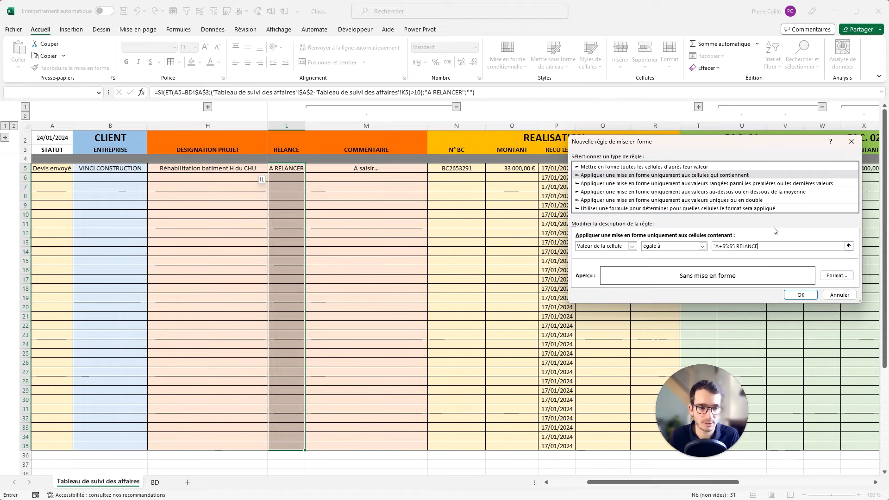
pyautogui.write('R"')
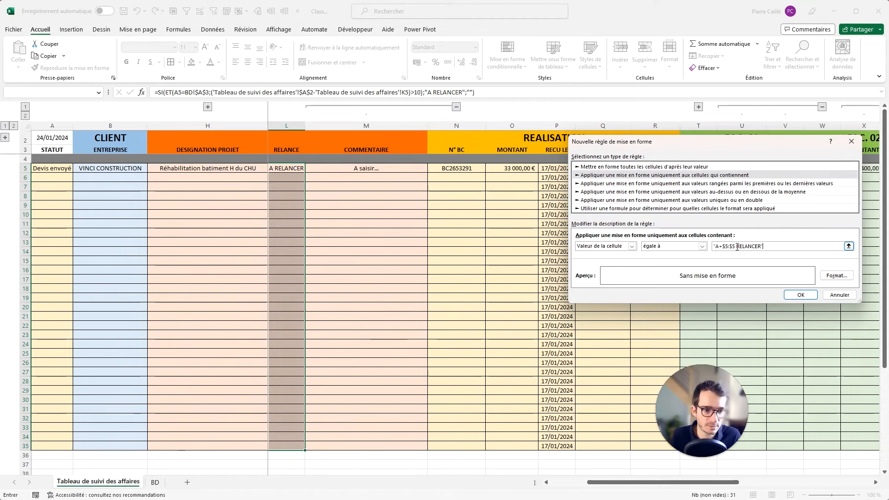
pyautogui.moveTo(738, 247); pyautogui.dragTo(719, 247)
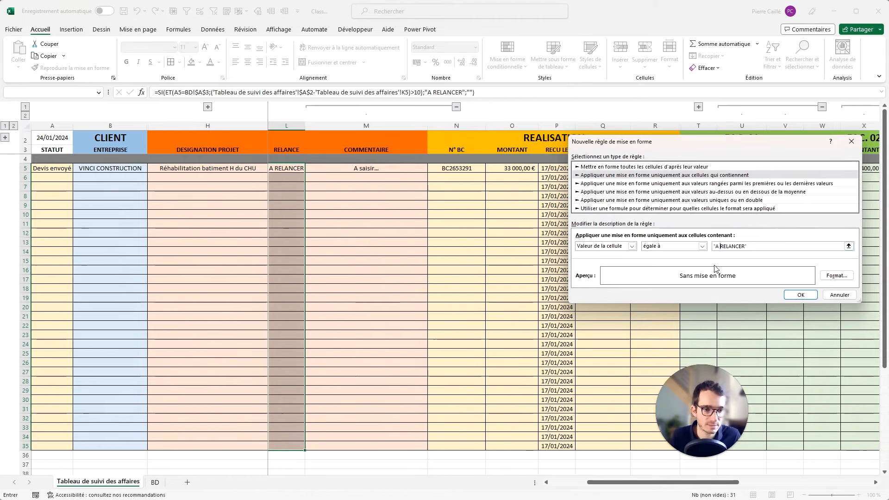
# Format matching cells bold with a red fill and create the rule.
pyautogui.click(832, 276)
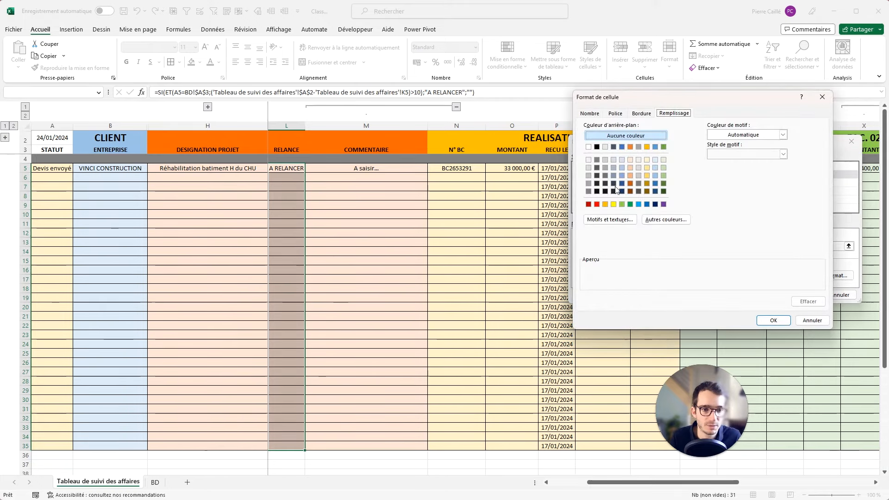
pyautogui.click(614, 114)
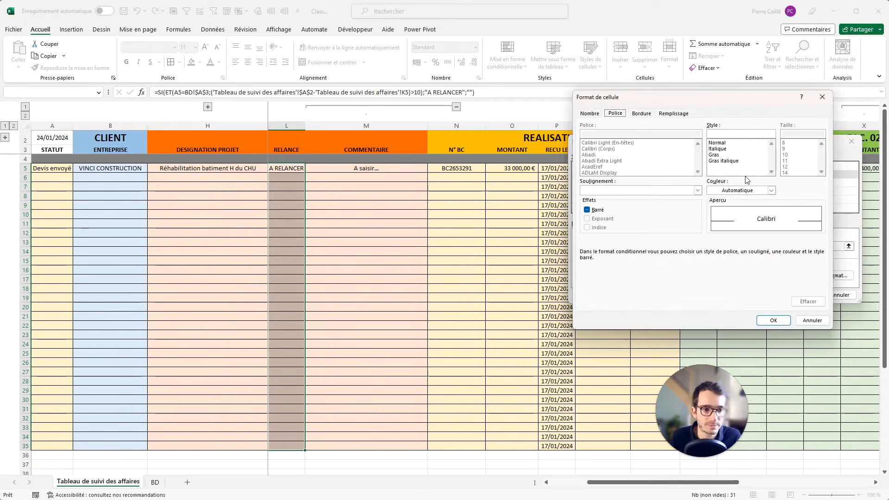
pyautogui.click(717, 156)
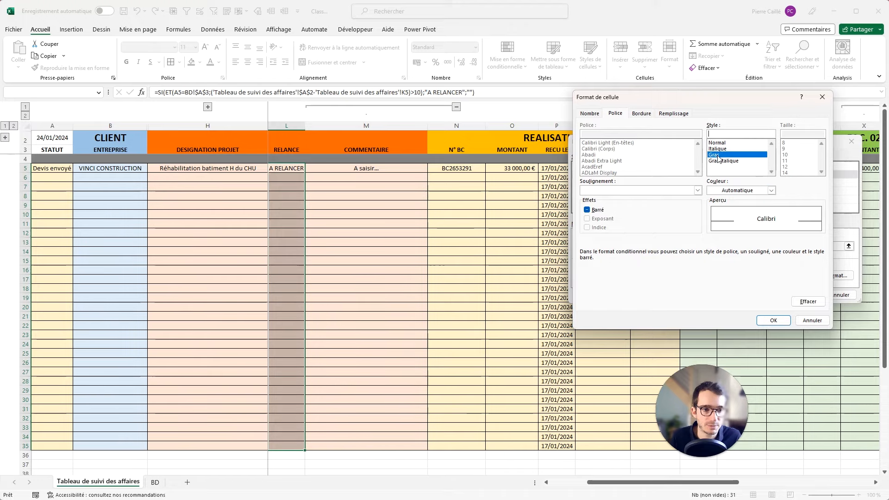
pyautogui.click(674, 116)
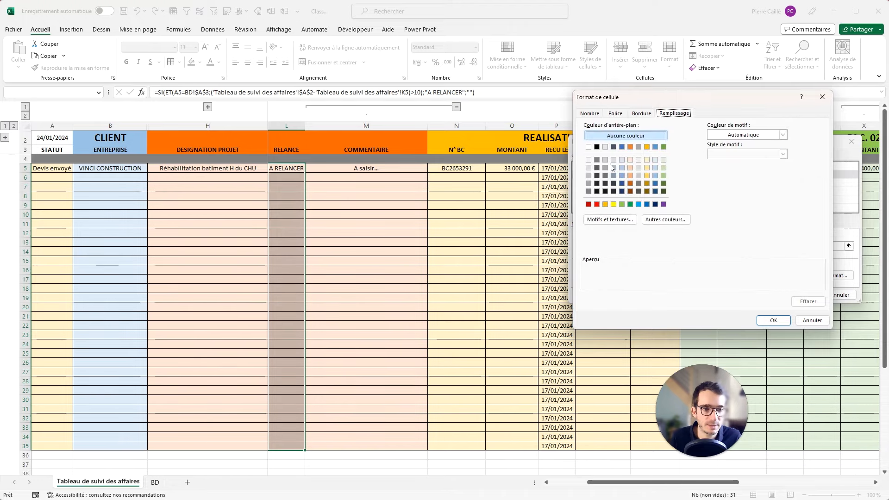
pyautogui.click(603, 203)
pyautogui.click(592, 114)
pyautogui.click(618, 116)
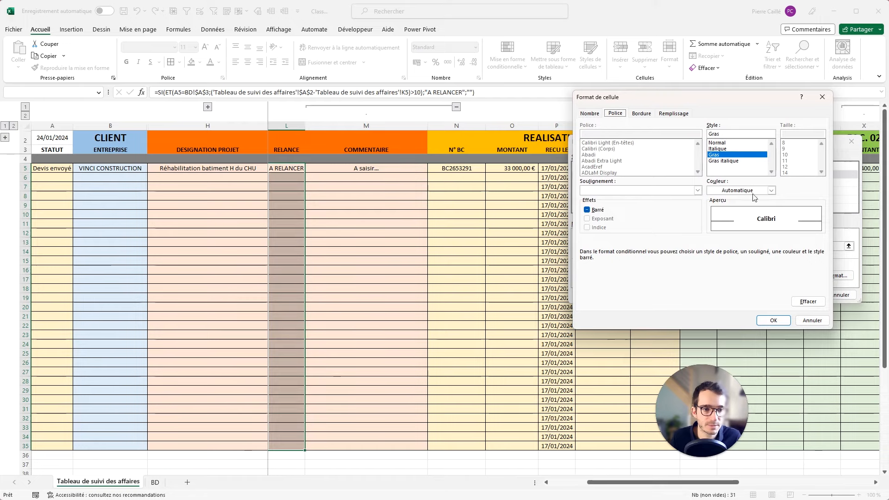
pyautogui.click(771, 190)
pyautogui.click(713, 231)
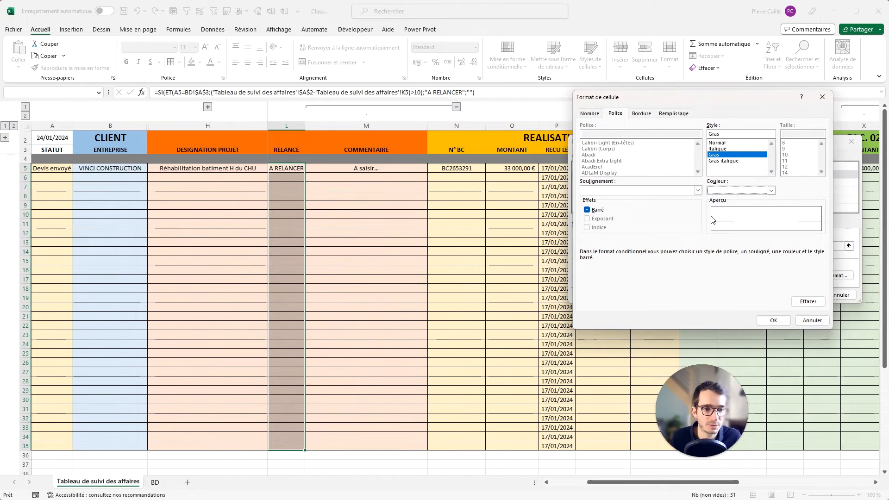
pyautogui.click(674, 114)
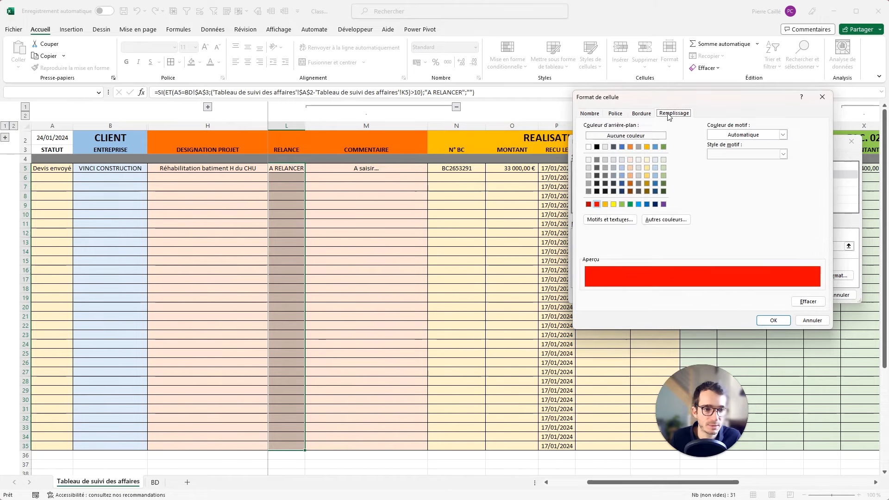
pyautogui.click(635, 114)
pyautogui.click(615, 113)
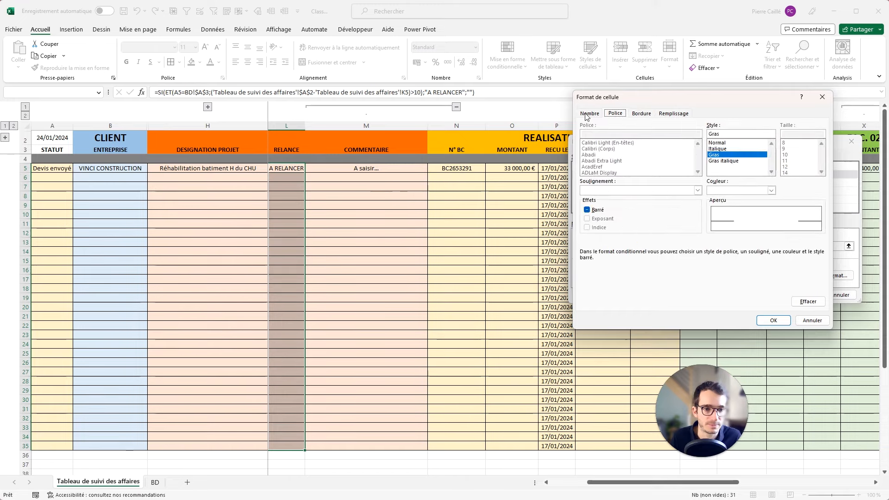
pyautogui.click(588, 114)
pyautogui.click(773, 320)
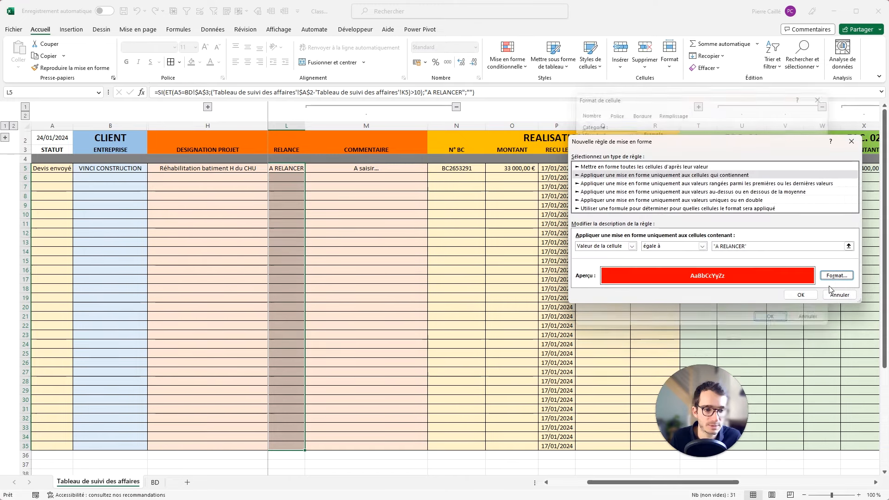
pyautogui.click(802, 295)
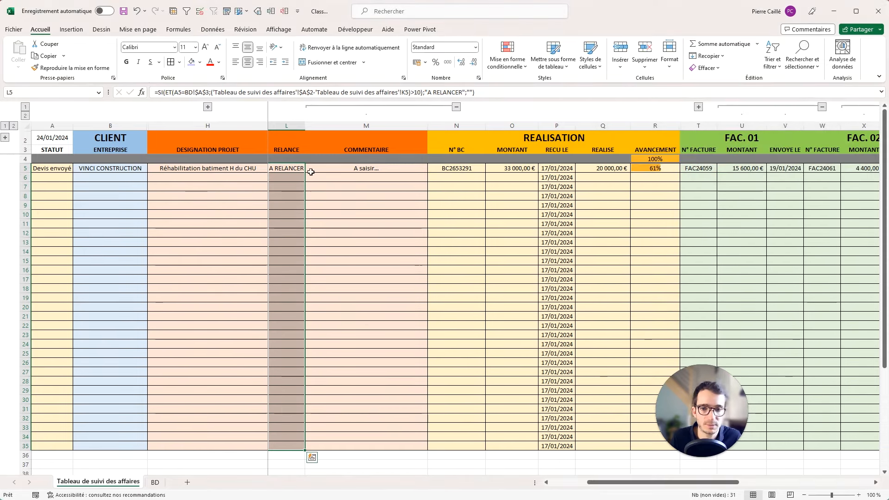
# Edit the rule's value from the quoted text to ='A RELANCER and confirm.
pyautogui.click(292, 169)
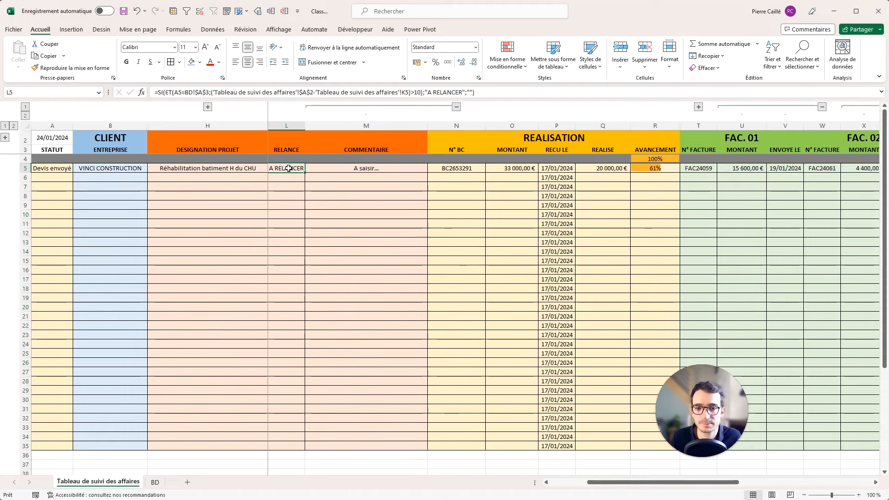
pyautogui.click(507, 59)
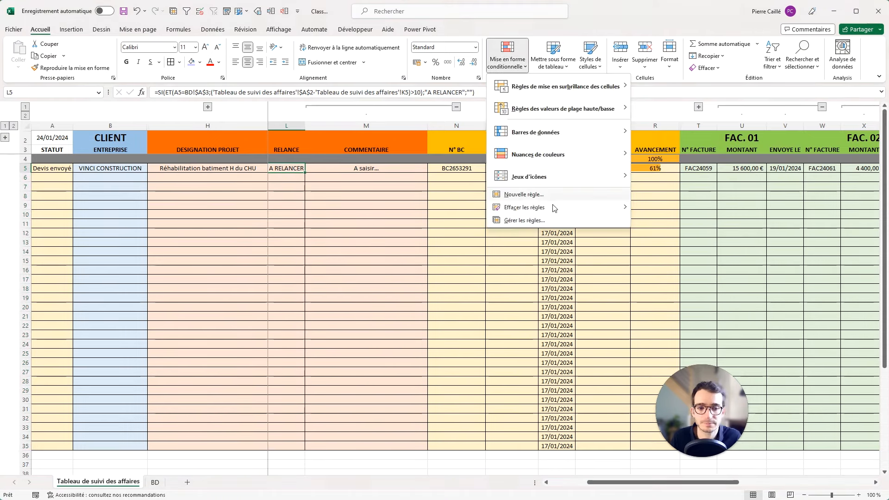
pyautogui.click(519, 222)
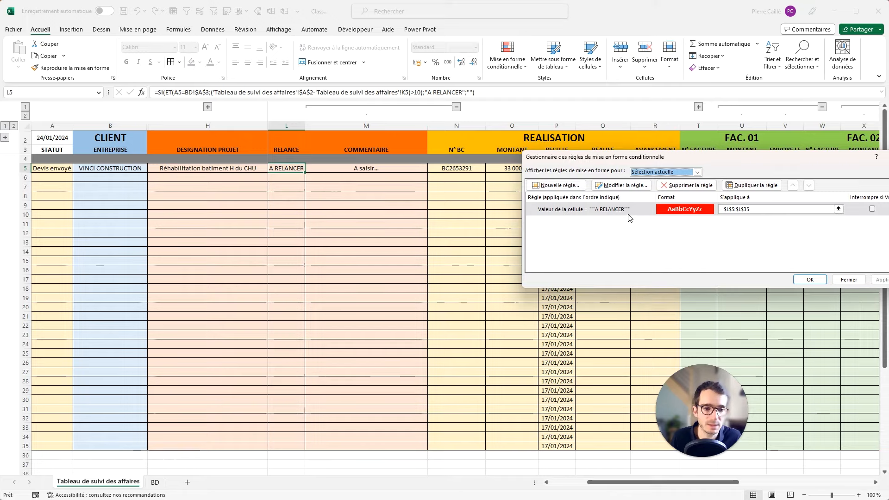
pyautogui.doubleClick(606, 214)
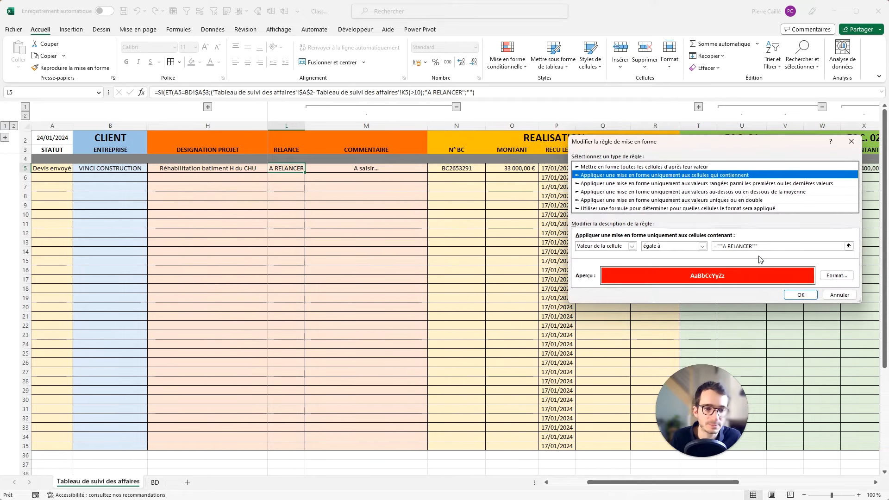
pyautogui.press('BackSpace')
pyautogui.press('BackSpace')
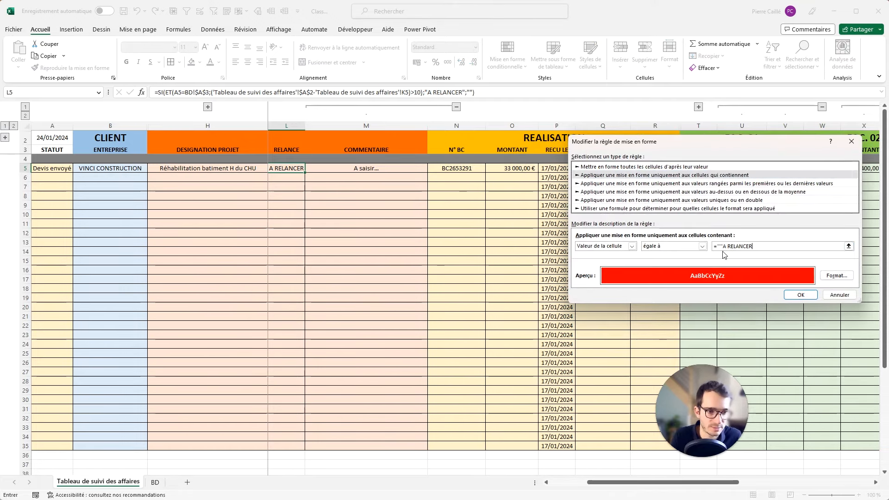
pyautogui.click(723, 248)
pyautogui.press('BackSpace')
pyautogui.press('BackSpace')
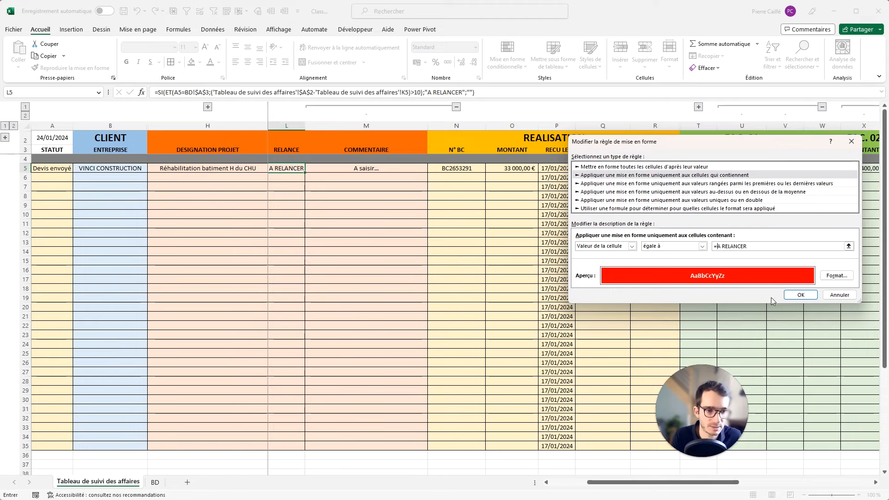
pyautogui.click(799, 299)
pyautogui.press('Return')
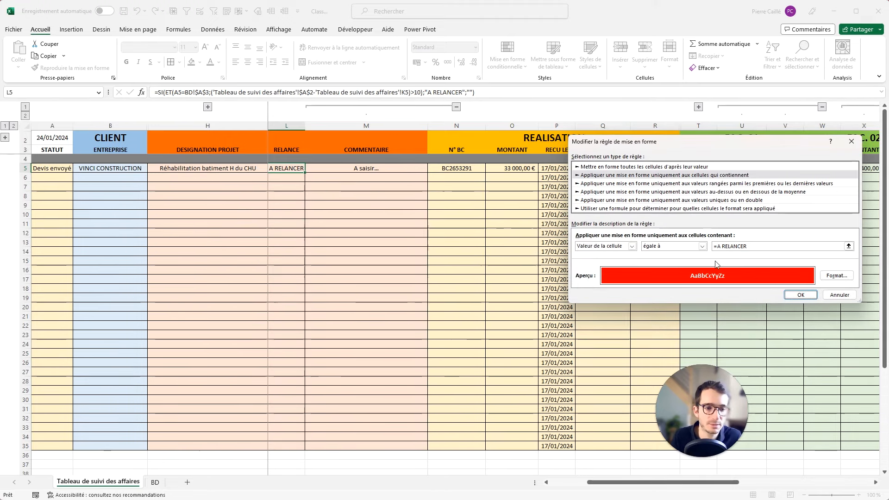
pyautogui.click(719, 246)
pyautogui.write("'")
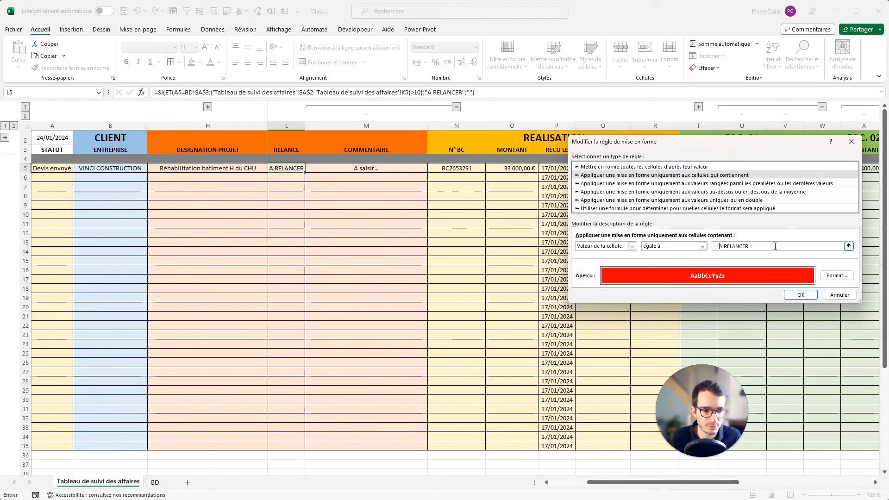
pyautogui.click(813, 296)
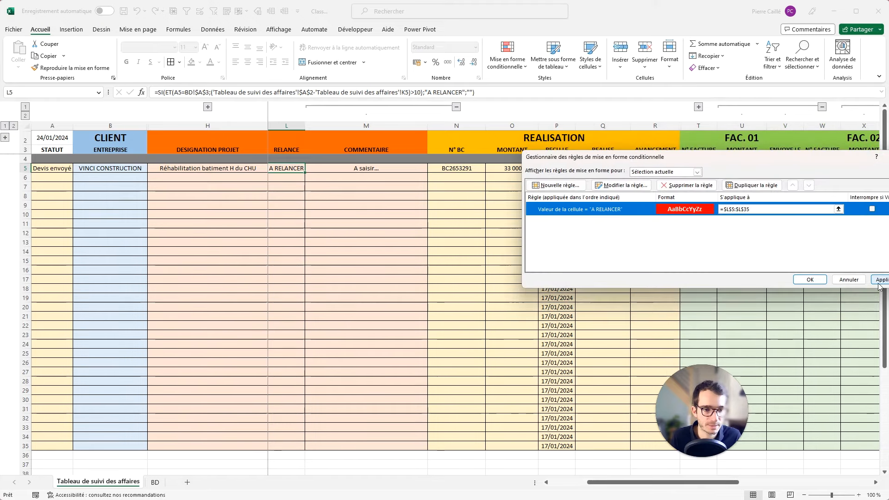
# Apply the red A RELANCER alert rule and widen the RELANCE column L.
pyautogui.click(882, 280)
pyautogui.click(810, 279)
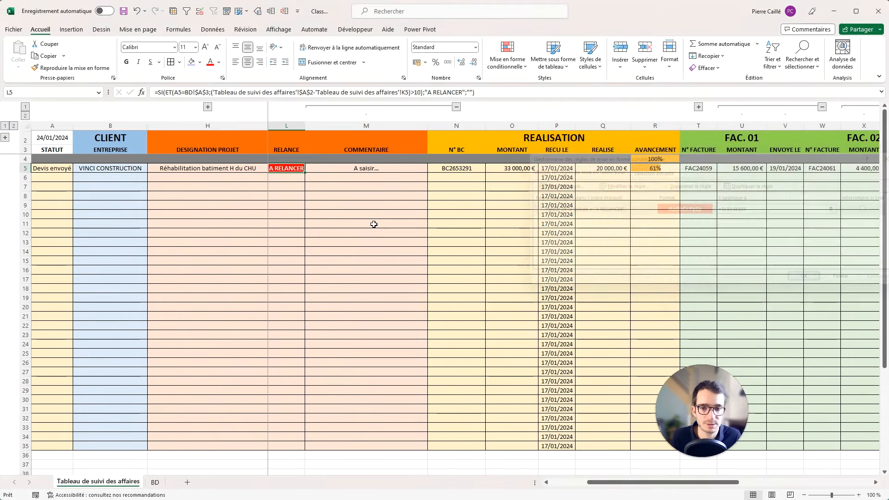
pyautogui.click(374, 223)
pyautogui.moveTo(308, 127); pyautogui.dragTo(311, 127)
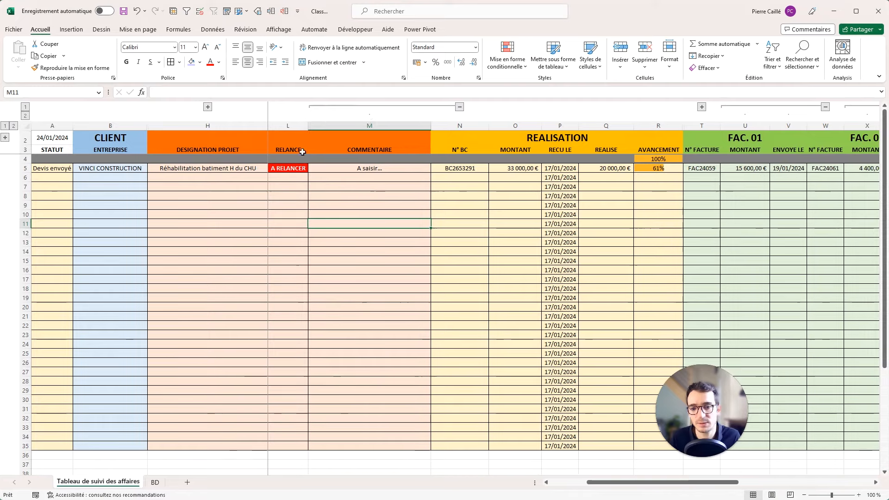
pyautogui.click(287, 177)
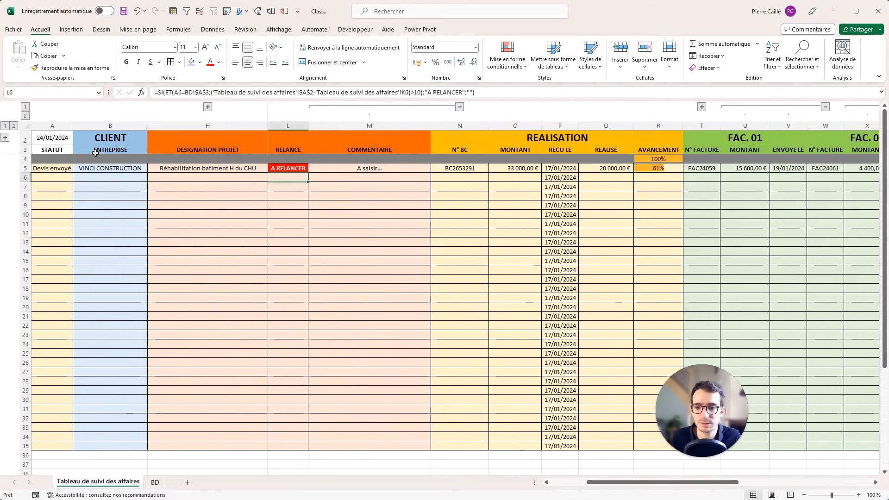
# Change the sent date in K5 to 20/01/2024 so the L5 alert clears.
pyautogui.click(280, 168)
pyautogui.press('Left')
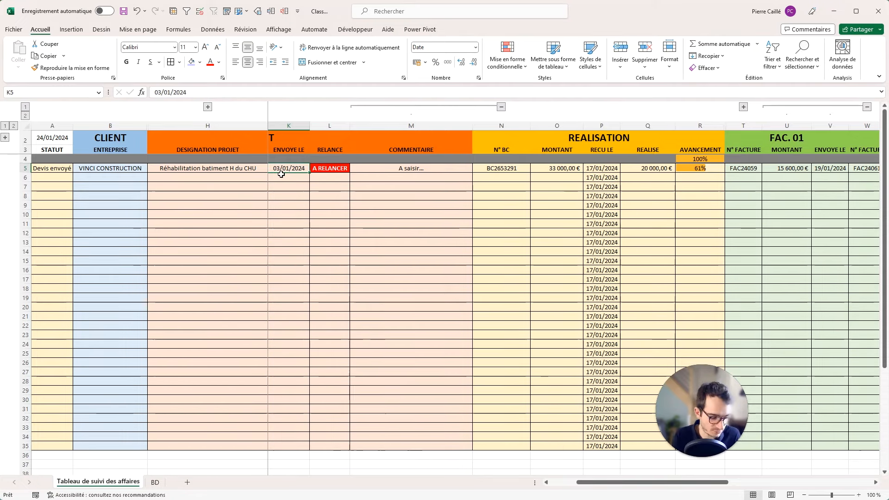
pyautogui.write('20/01')
pyautogui.press('Return')
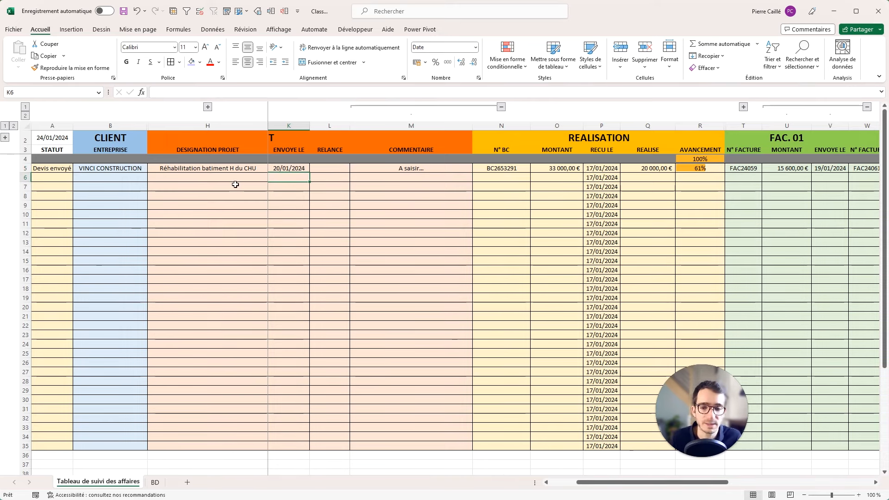
# Check that row 5's status stays Devis envoyé, leaving it unchanged.
pyautogui.click(64, 169)
pyautogui.click(78, 169)
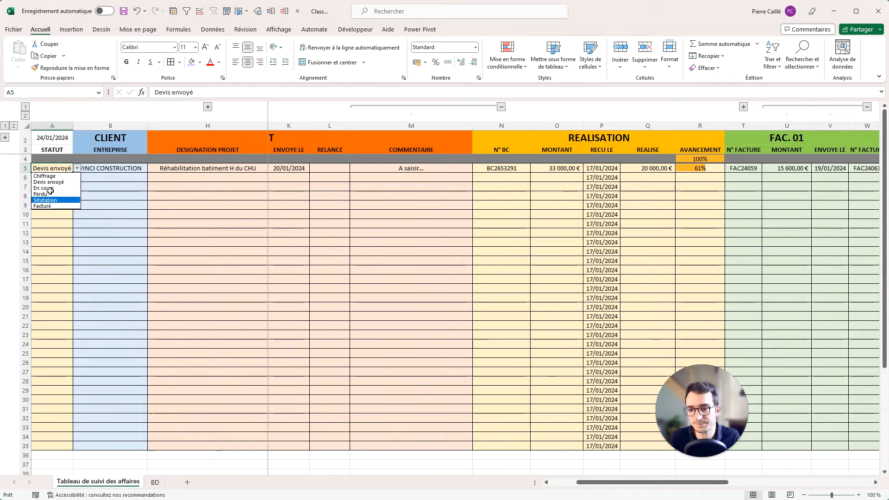
pyautogui.click(107, 185)
pyautogui.moveTo(59, 167); pyautogui.dragTo(199, 173)
pyautogui.click(54, 169)
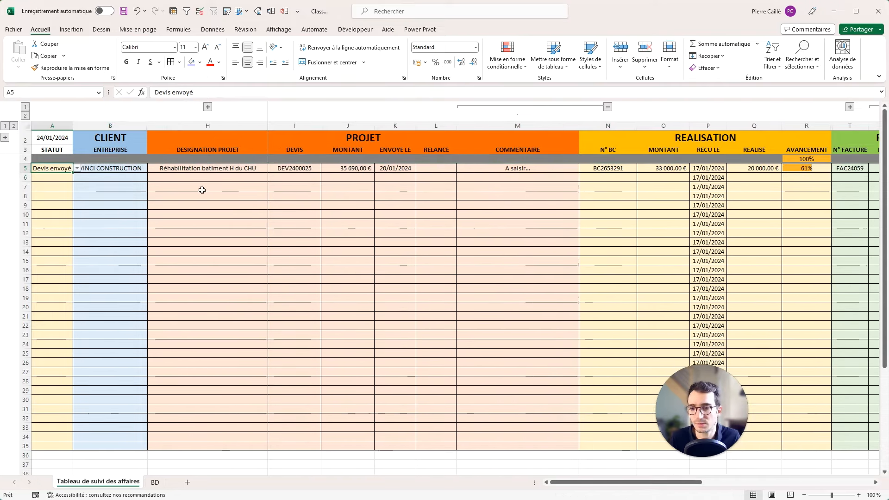
pyautogui.click(202, 189)
pyautogui.click(60, 170)
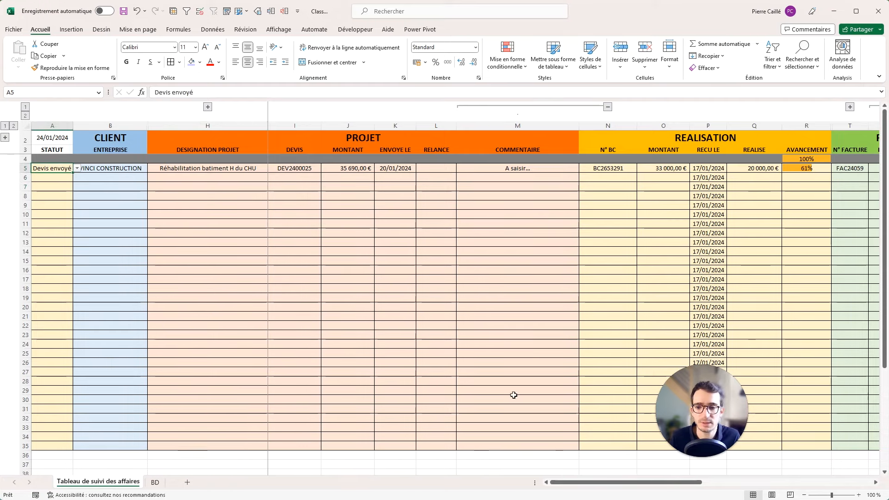
pyautogui.moveTo(583, 485); pyautogui.dragTo(754, 485)
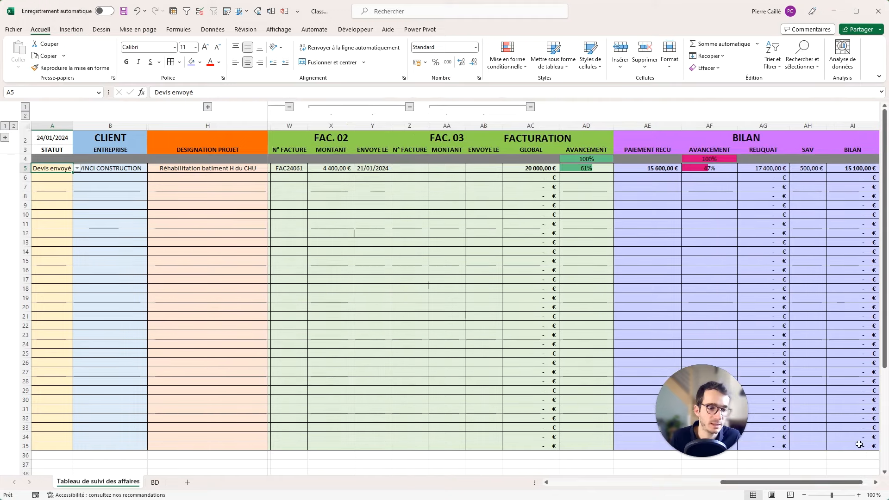
pyautogui.moveTo(808, 482); pyautogui.dragTo(642, 482)
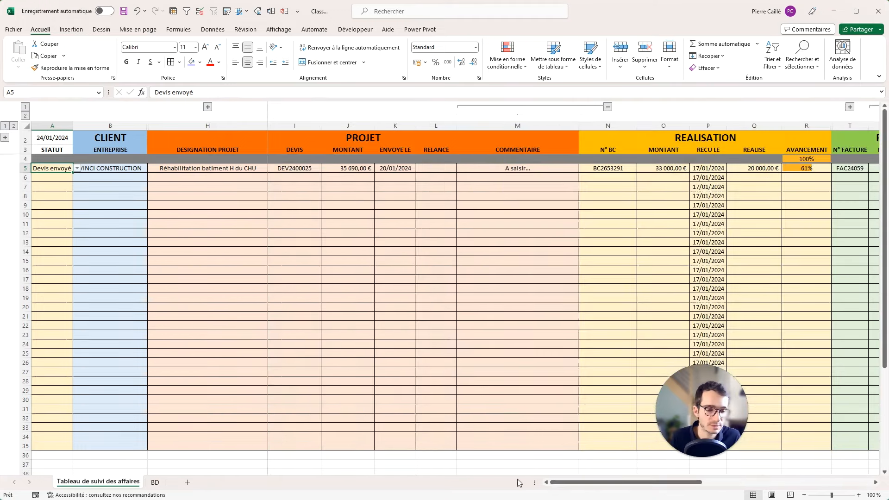
# Create a formula rule =A5="Devis envoyé" that applies a light-blue fill.
pyautogui.click(508, 55)
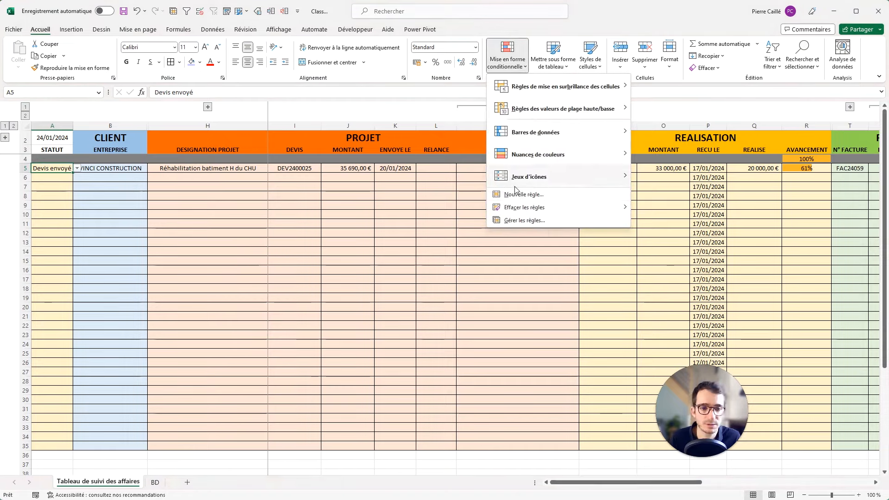
pyautogui.click(514, 194)
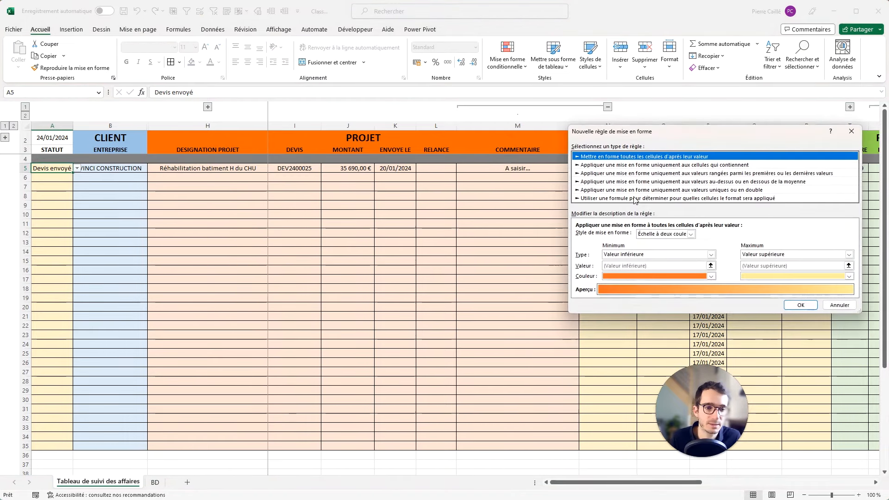
pyautogui.click(635, 198)
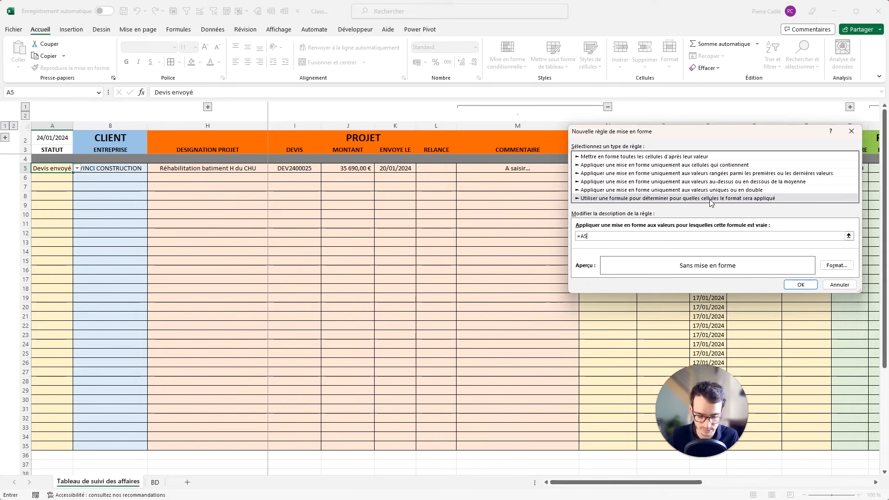
pyautogui.write('"Devis envoyé')
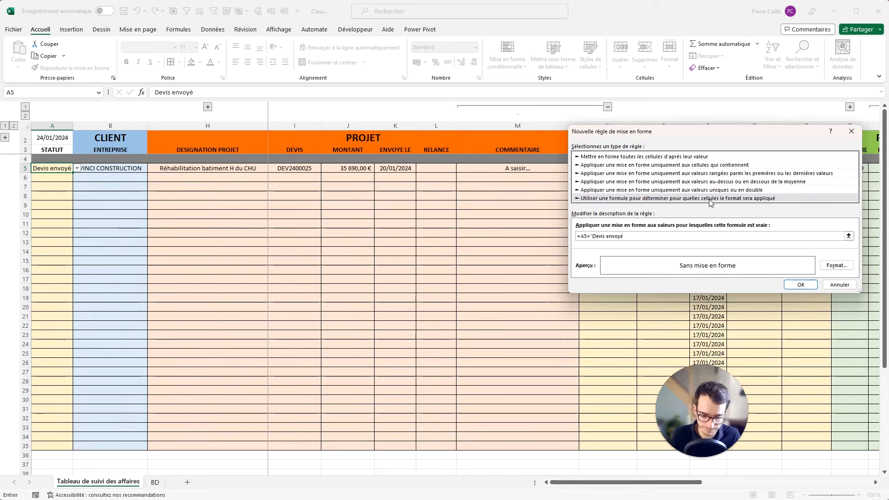
pyautogui.click(837, 266)
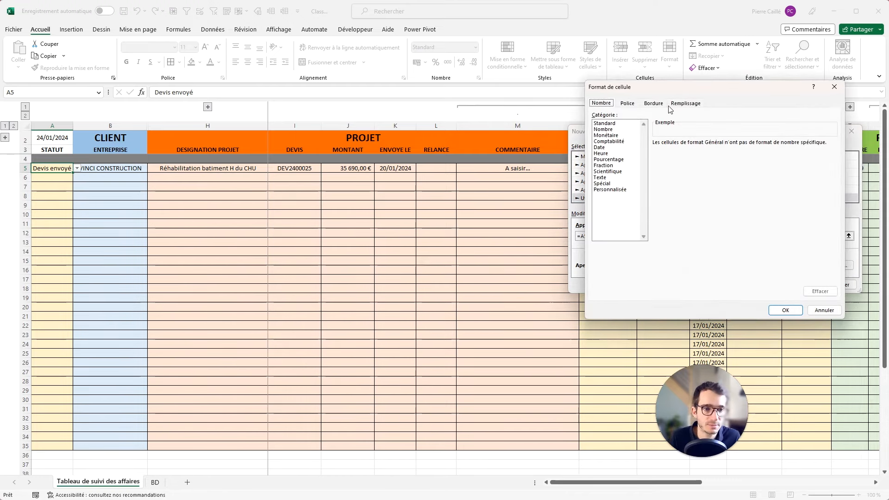
pyautogui.click(679, 107)
pyautogui.click(668, 158)
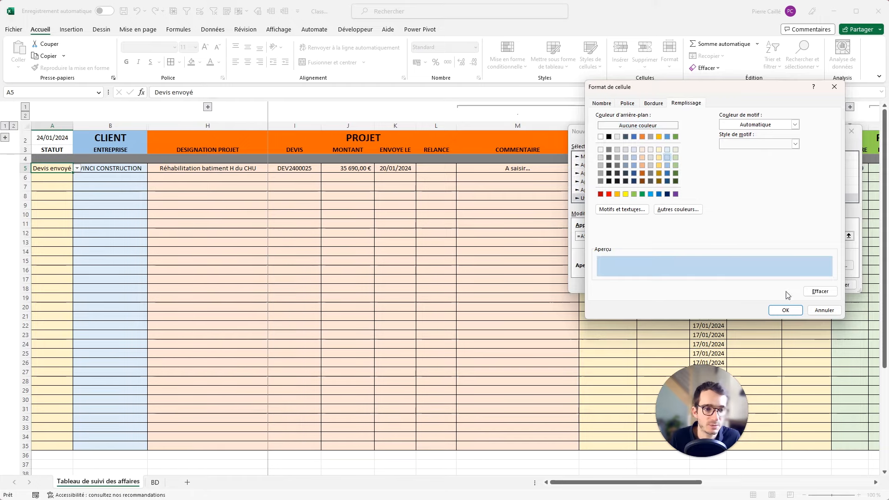
pyautogui.click(786, 310)
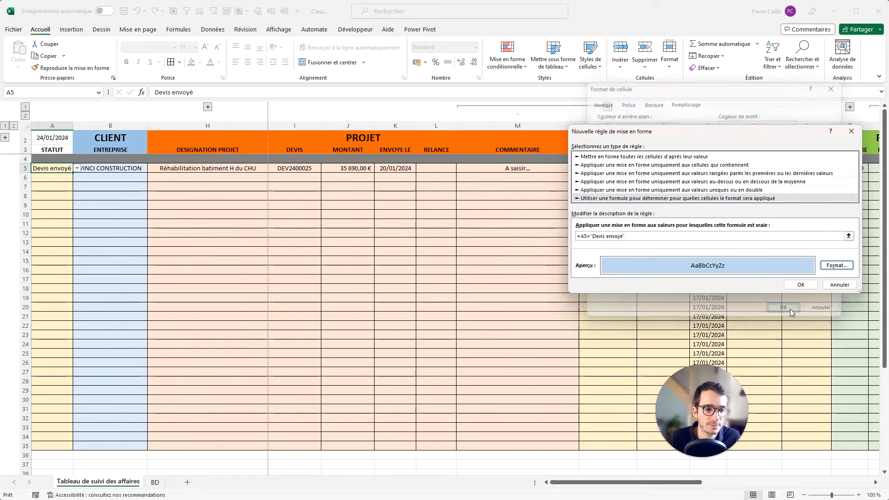
pyautogui.click(812, 286)
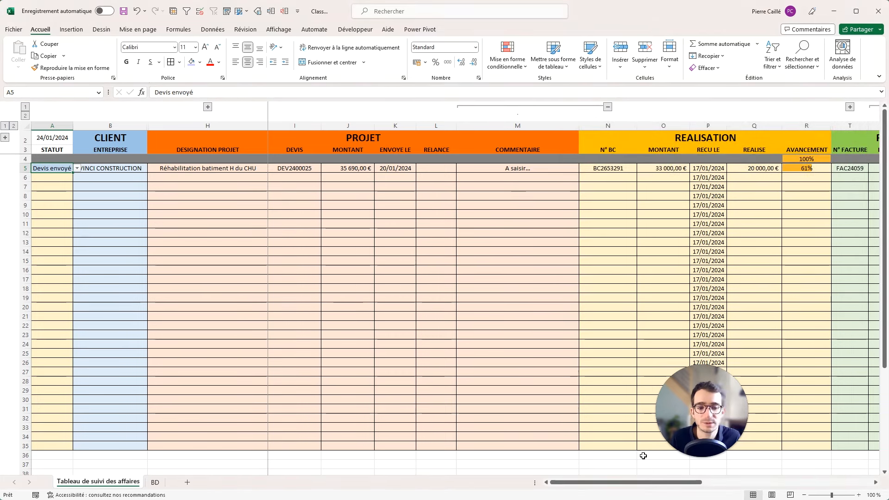
pyautogui.click(505, 56)
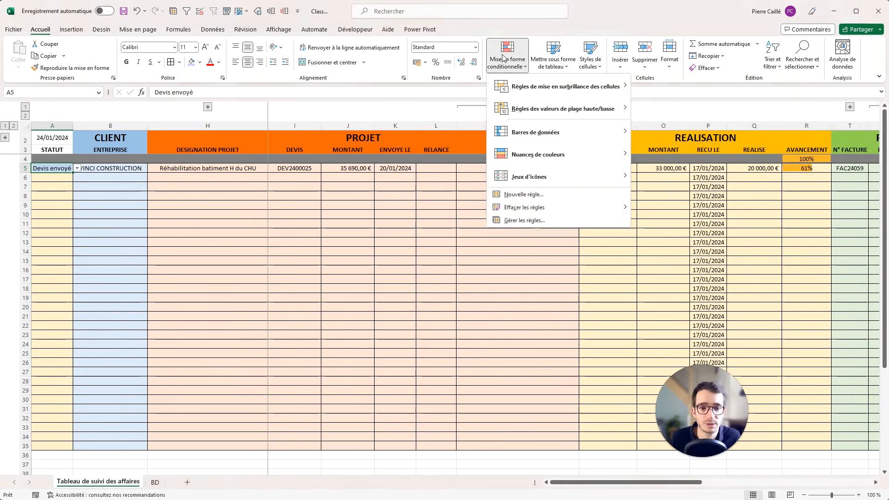
# Change the Devis envoyé rule's range to =$A$5:$AI$50.
pyautogui.click(522, 221)
pyautogui.click(743, 199)
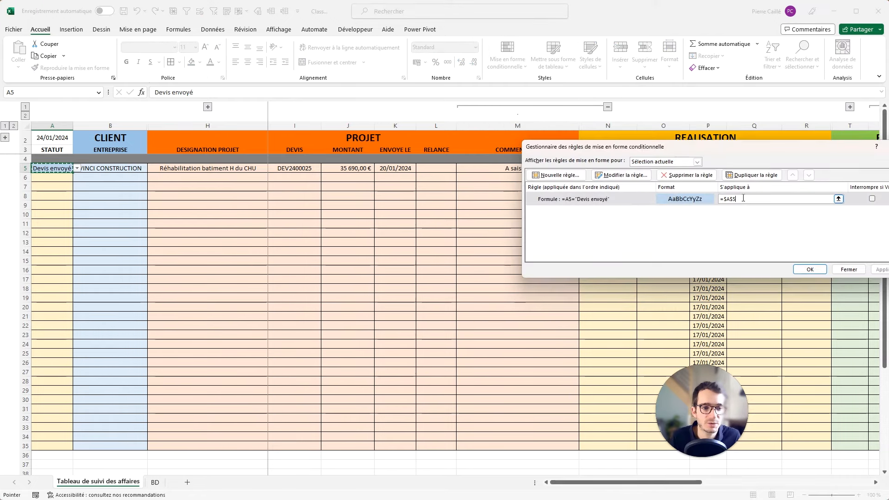
pyautogui.write(':')
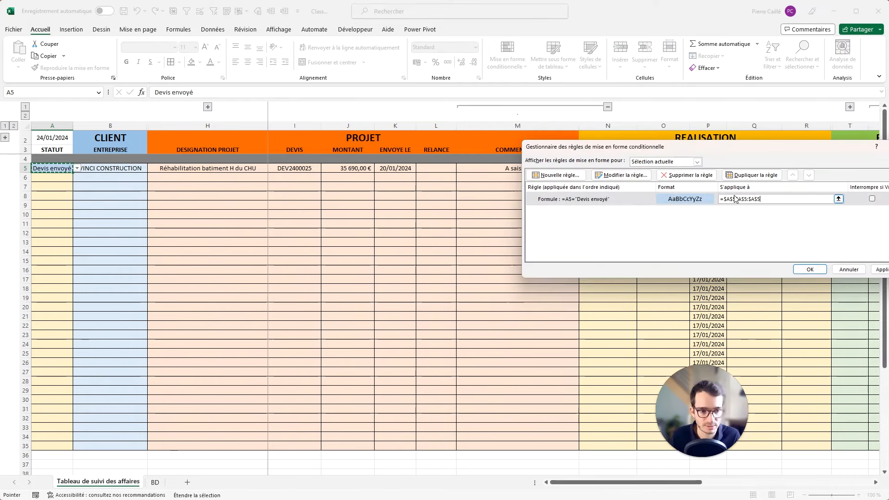
pyautogui.moveTo(765, 200); pyautogui.dragTo(739, 198)
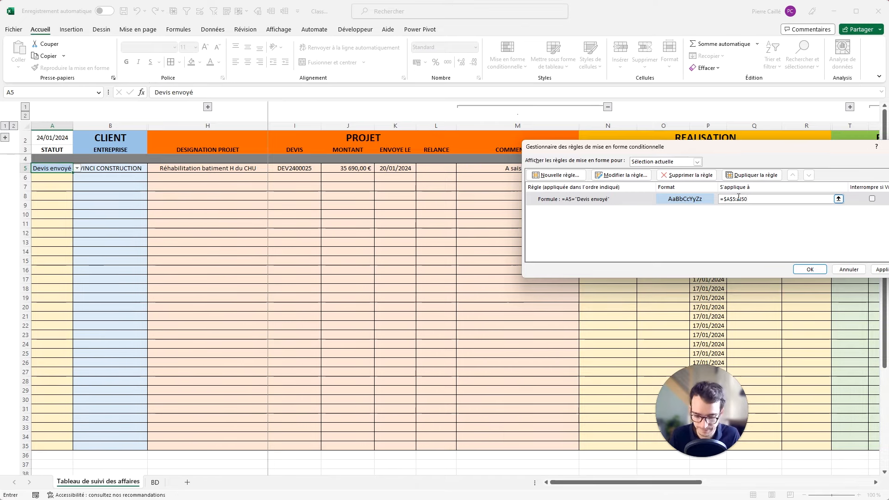
pyautogui.click(881, 270)
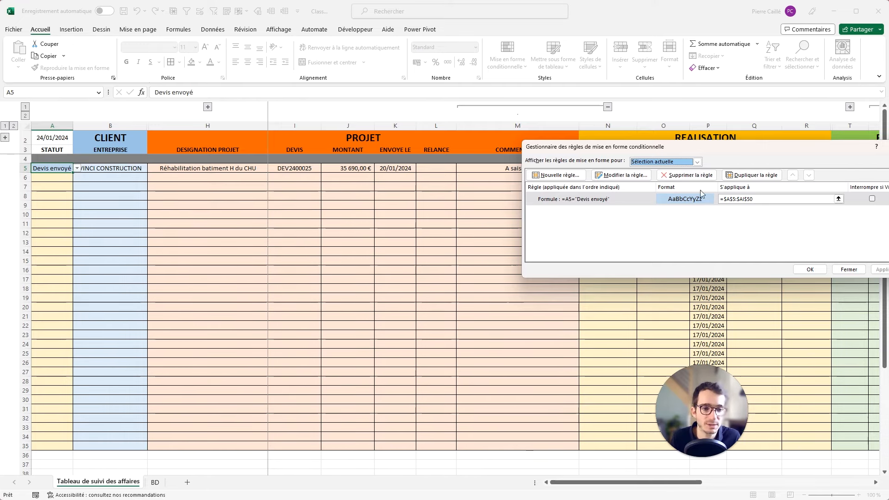
# Lock the rule's formula on column A as =$A5="Devis envoyé" and apply it.
pyautogui.click(623, 175)
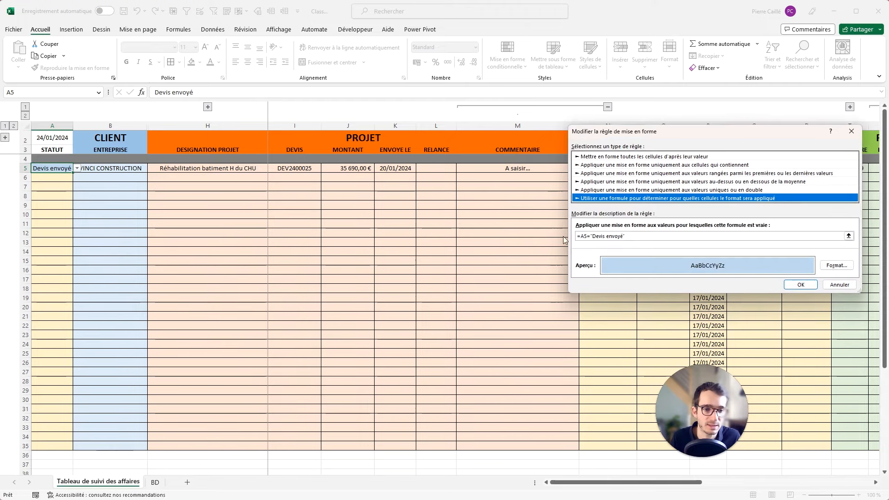
pyautogui.click(583, 236)
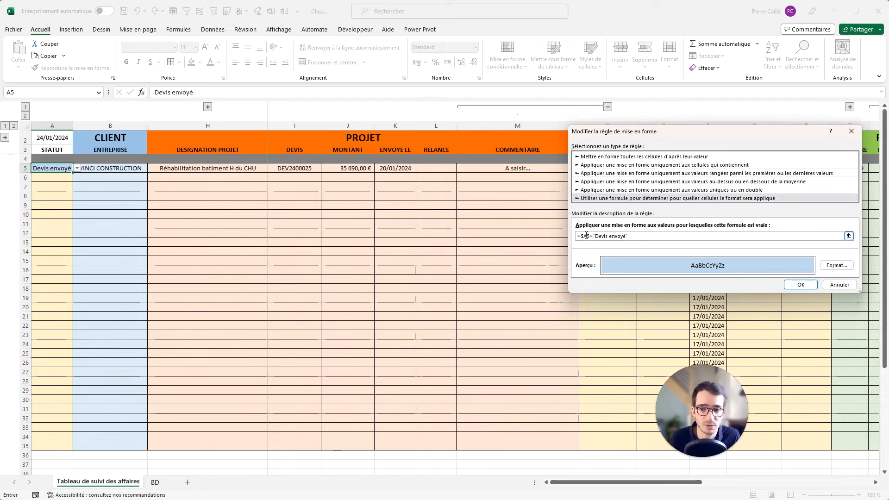
pyautogui.click(804, 285)
pyautogui.click(869, 268)
pyautogui.click(810, 269)
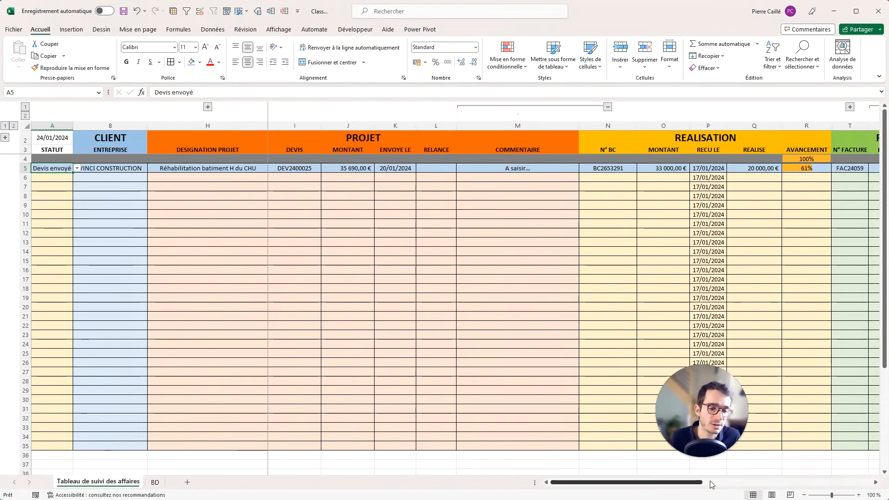
# Set A10's status to Devis envoyé, then Chiffrage, and inspect the RELANCE cell L10.
pyautogui.moveTo(623, 482); pyautogui.dragTo(700, 485)
pyautogui.click(58, 217)
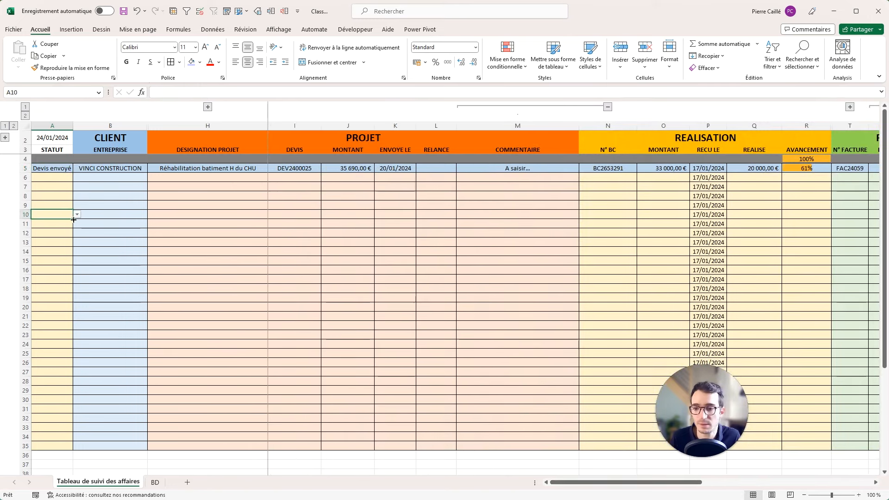
pyautogui.click(77, 213)
pyautogui.click(72, 216)
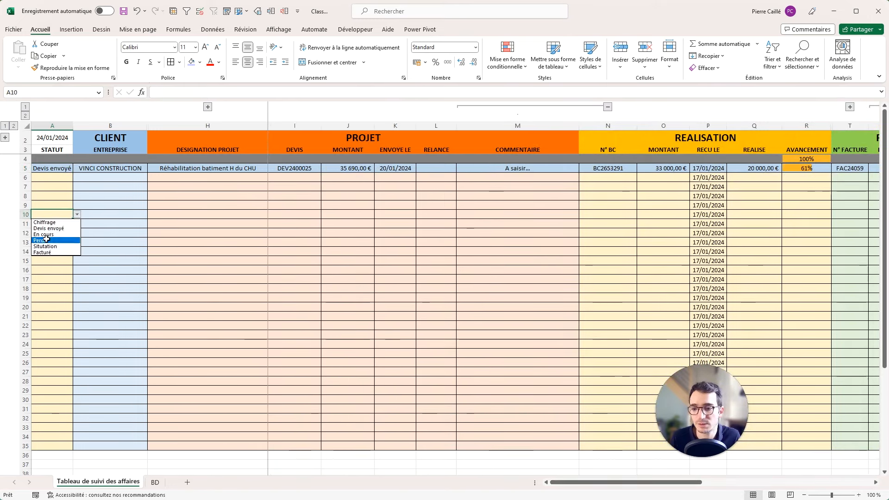
pyautogui.click(49, 228)
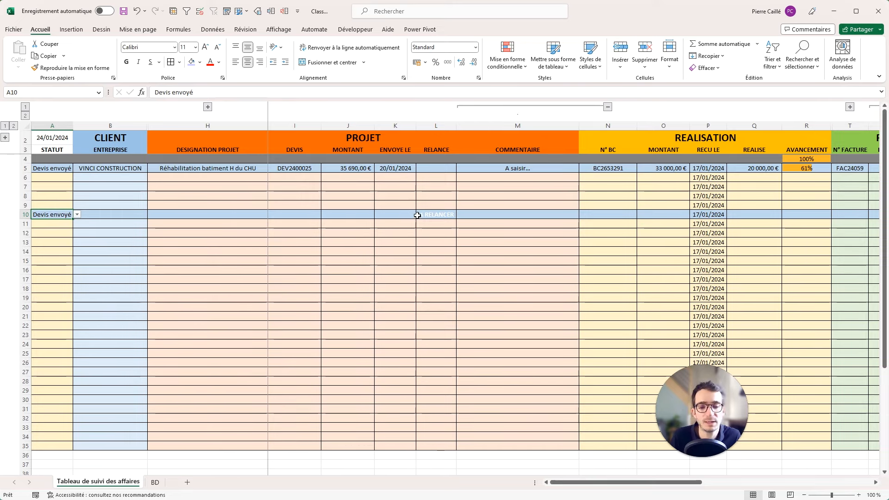
pyautogui.click(77, 214)
pyautogui.click(60, 223)
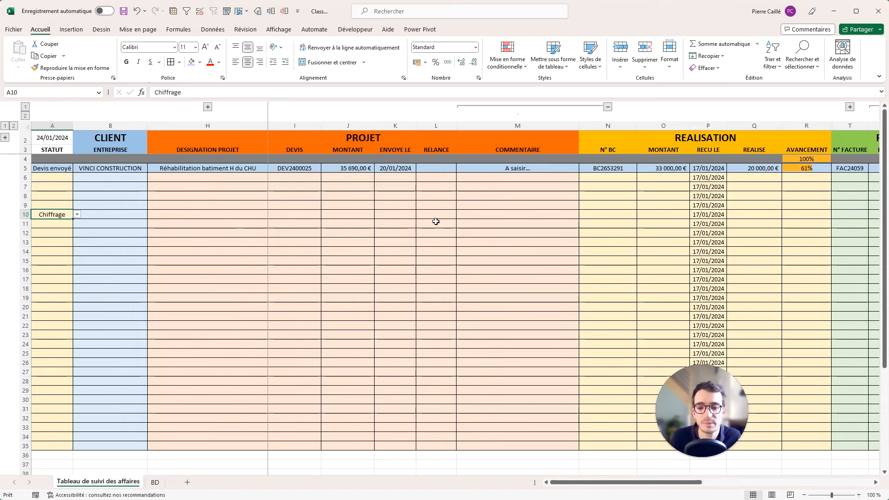
pyautogui.click(436, 214)
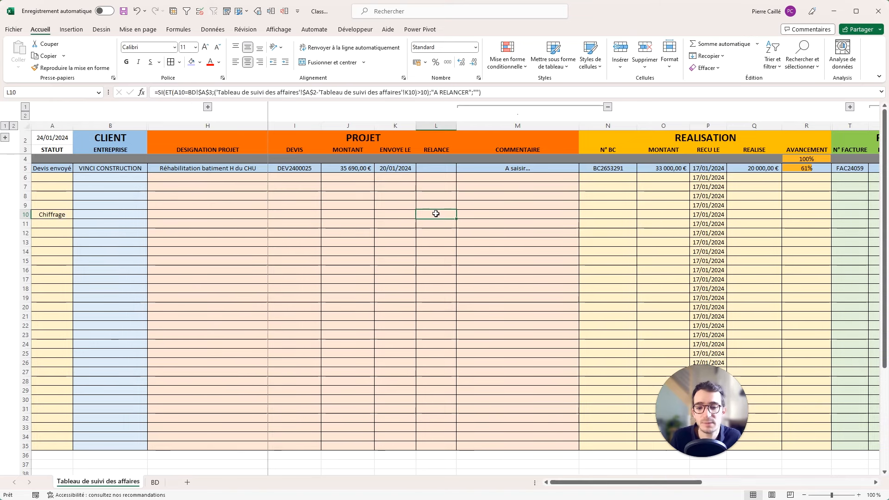
# Move the A RELANCER rule above the Devis envoyé rule and apply the new order.
pyautogui.click(508, 58)
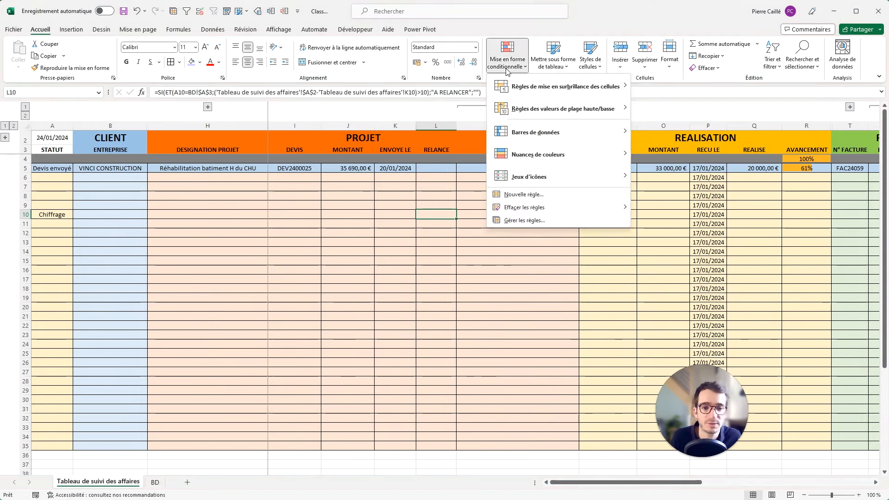
pyautogui.click(512, 221)
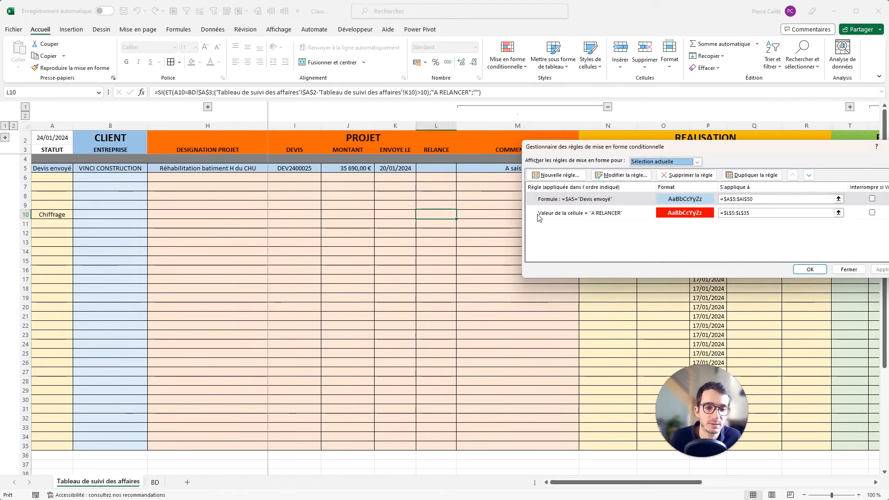
pyautogui.click(552, 214)
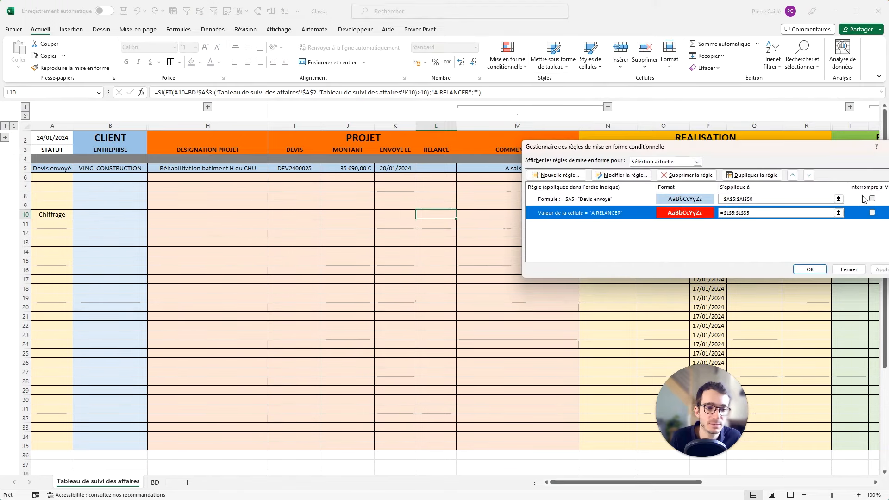
pyautogui.click(795, 176)
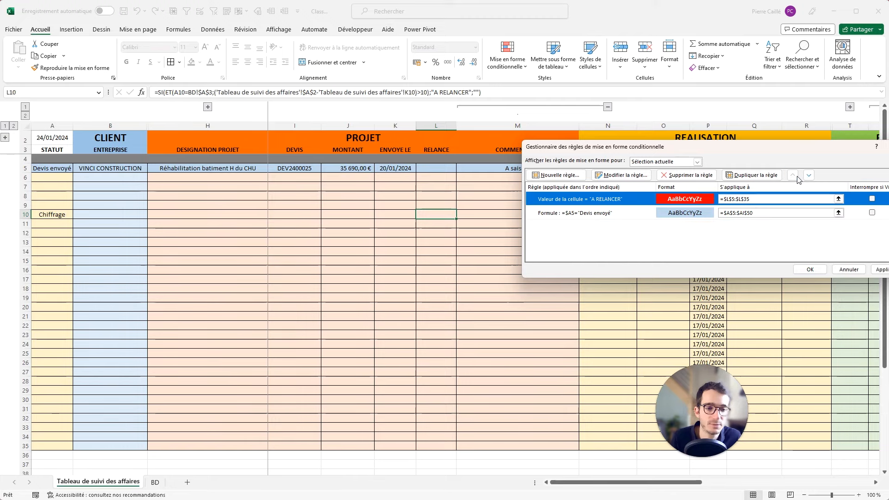
pyautogui.click(883, 271)
pyautogui.click(810, 269)
# Set A10's status back to Devis envoyé.
pyautogui.click(71, 214)
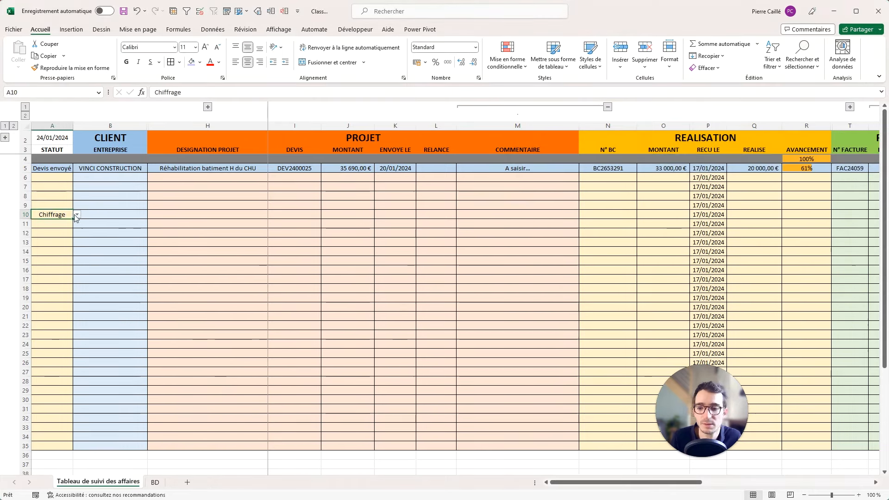
pyautogui.click(77, 215)
pyautogui.click(65, 227)
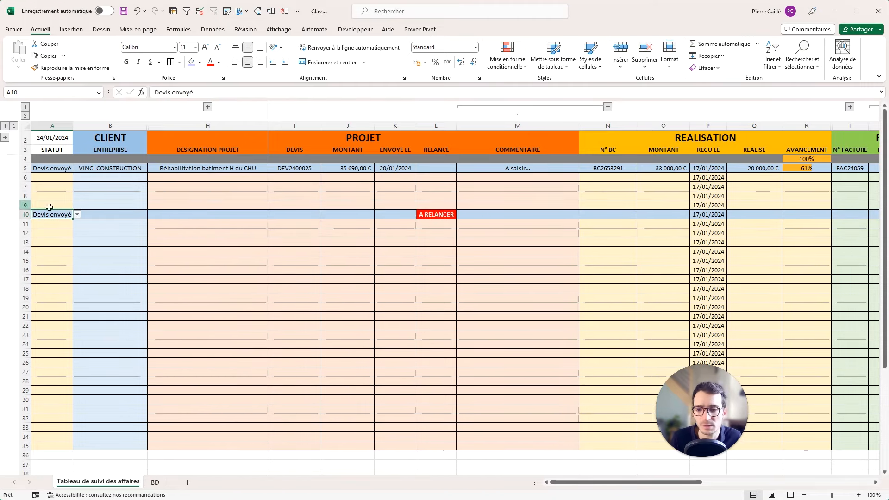
pyautogui.click(76, 215)
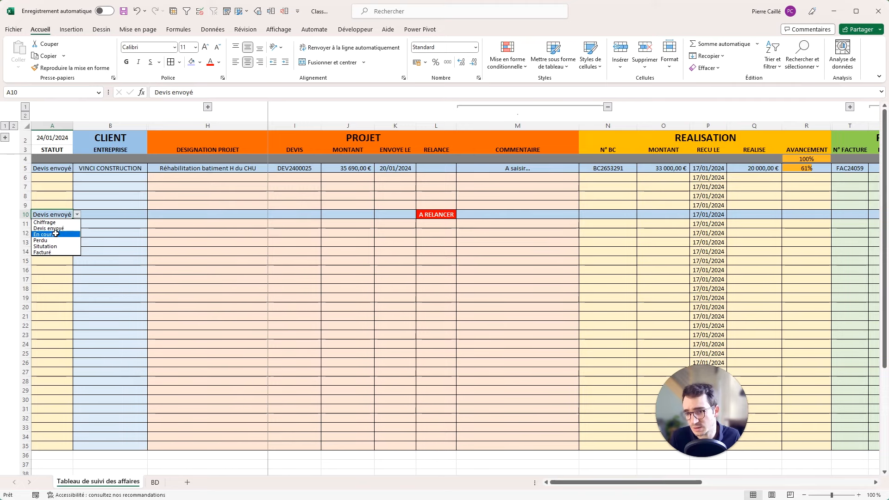
pyautogui.press('Escape')
pyautogui.click(63, 168)
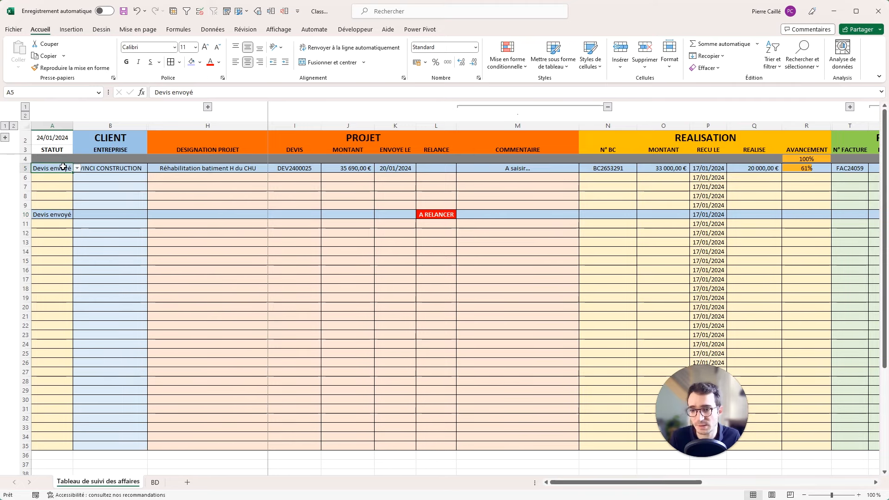
# Duplicate the Devis envoyé row-colour rule five times.
pyautogui.click(507, 70)
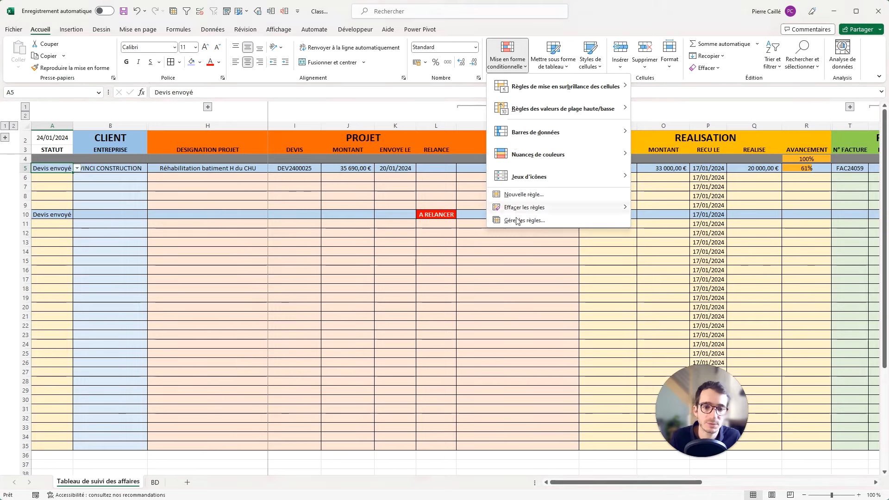
pyautogui.click(542, 218)
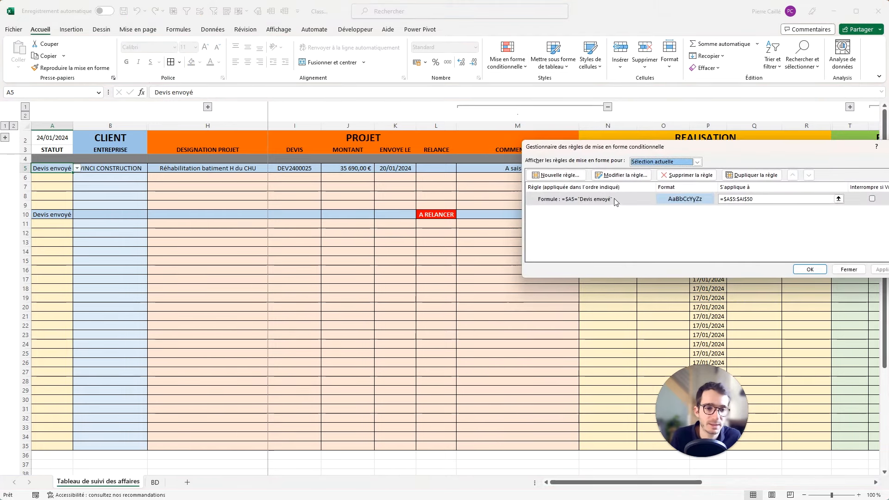
pyautogui.click(615, 200)
pyautogui.click(751, 176)
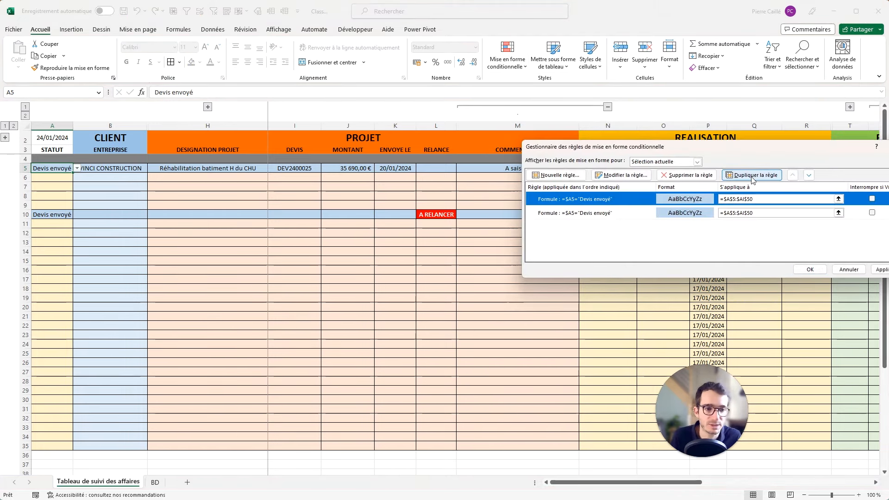
pyautogui.click(752, 176)
pyautogui.click(753, 175)
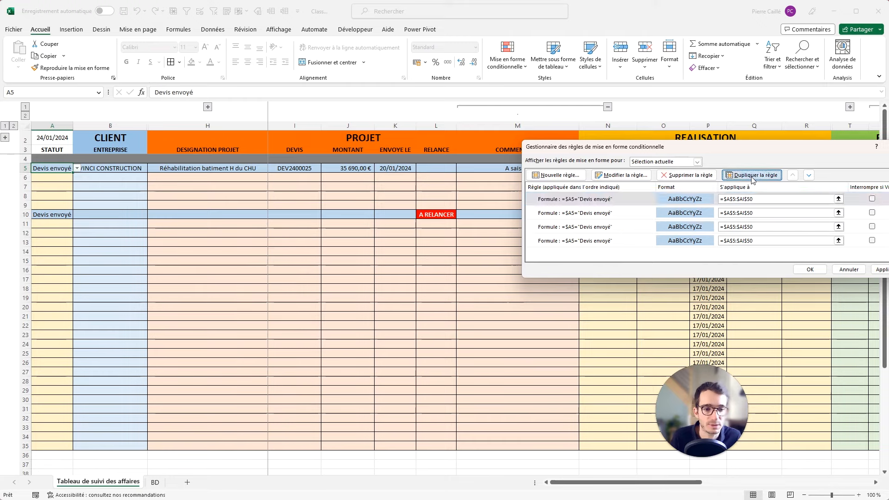
pyautogui.click(753, 176)
pyautogui.click(753, 176)
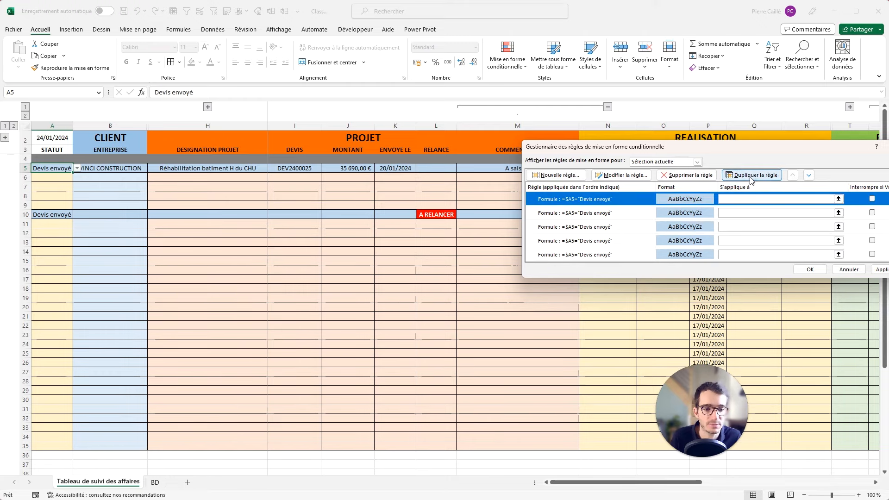
# Turn the second copy into a Perdu rule with a grey fill.
pyautogui.click(646, 215)
pyautogui.click(622, 175)
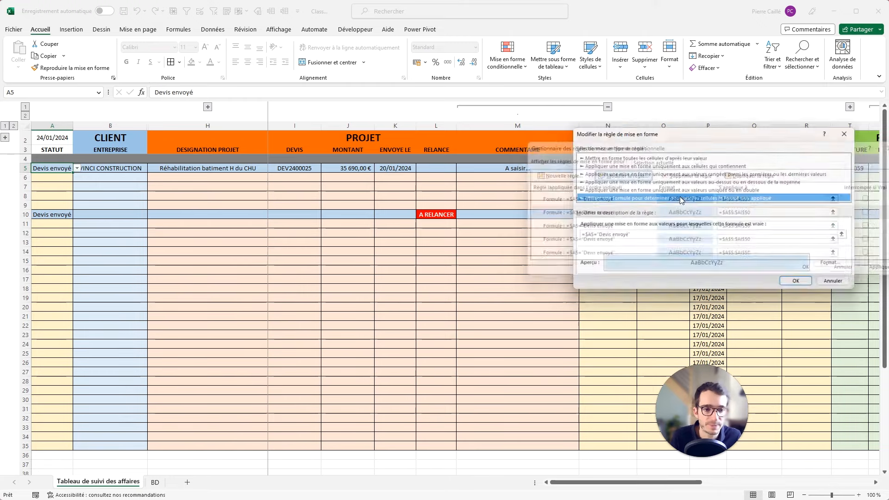
pyautogui.click(626, 237)
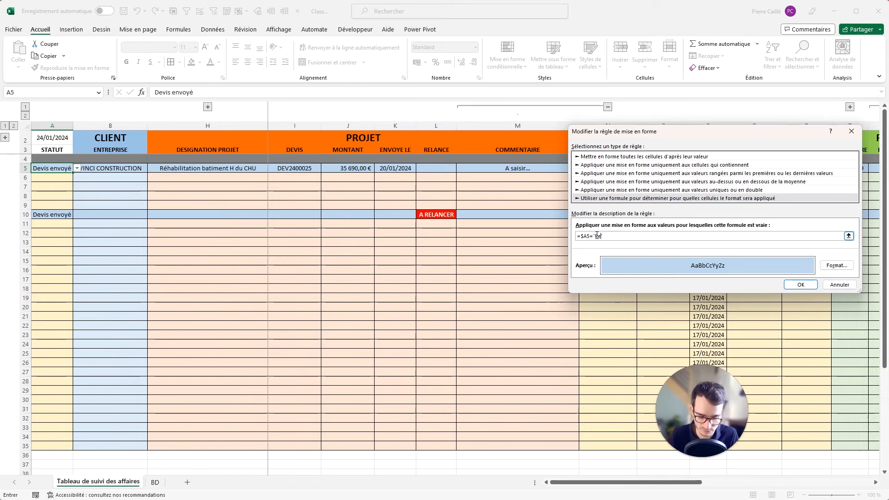
pyautogui.click(835, 265)
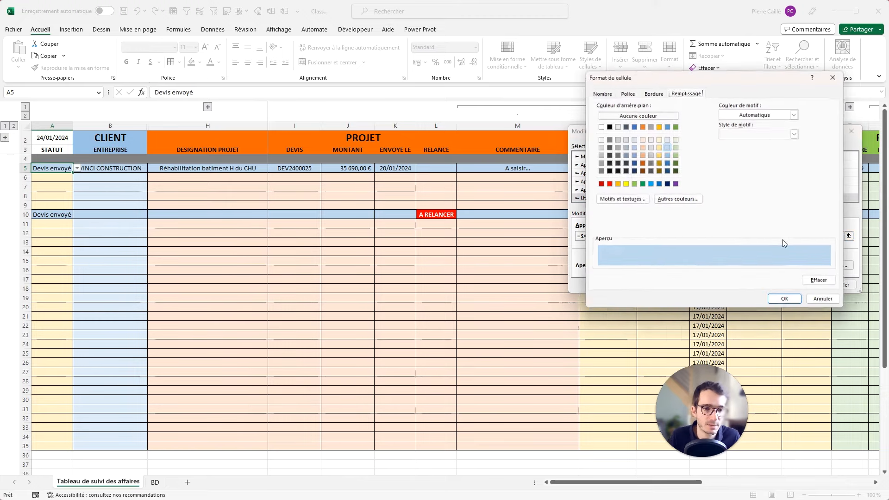
pyautogui.click(617, 149)
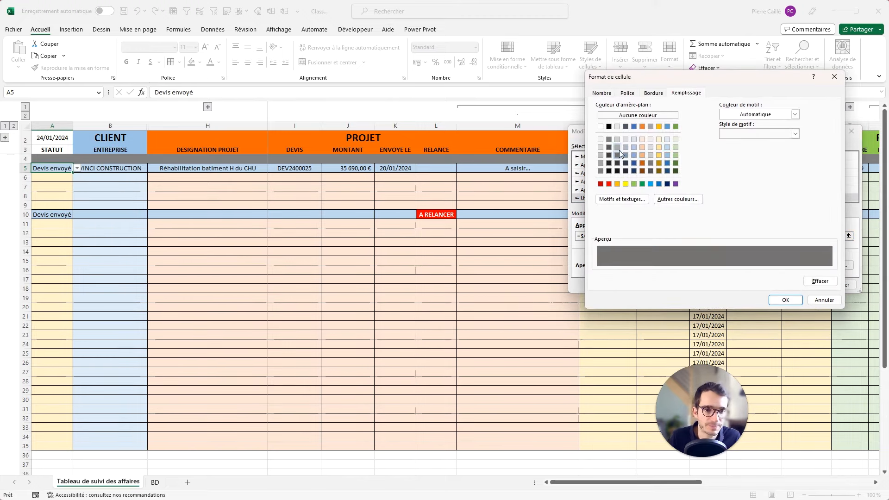
pyautogui.click(785, 300)
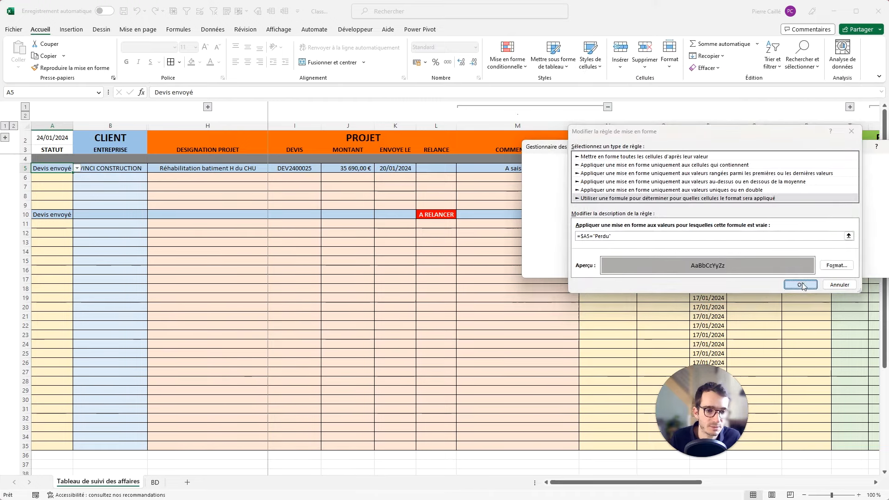
pyautogui.click(802, 285)
# Turn the third copy into an En cours rule with a light yellow fill.
pyautogui.doubleClick(661, 231)
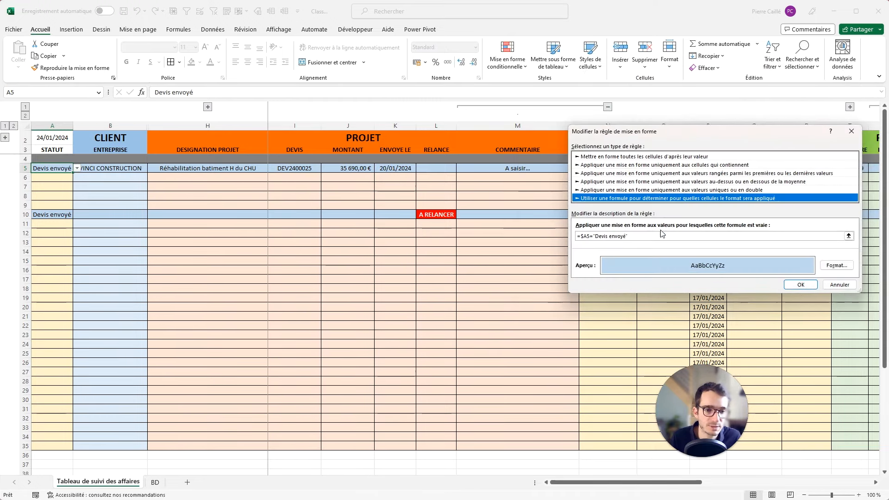
pyautogui.doubleClick(610, 236)
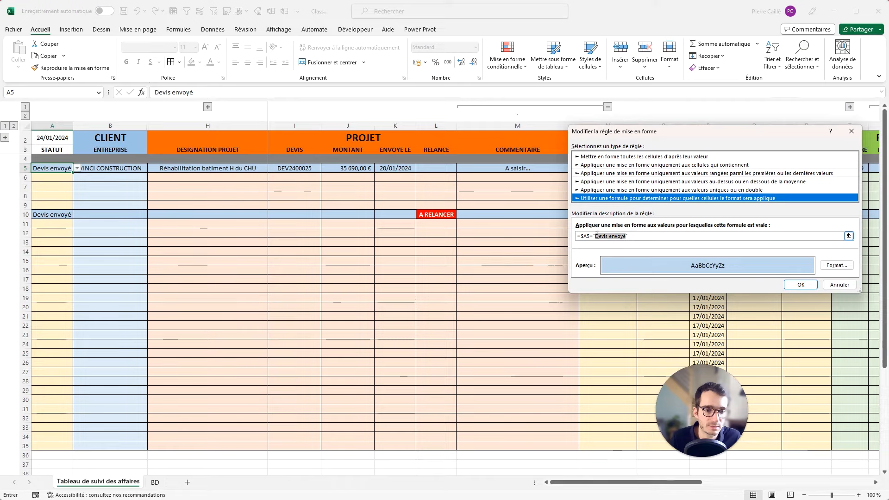
pyautogui.write('En cours')
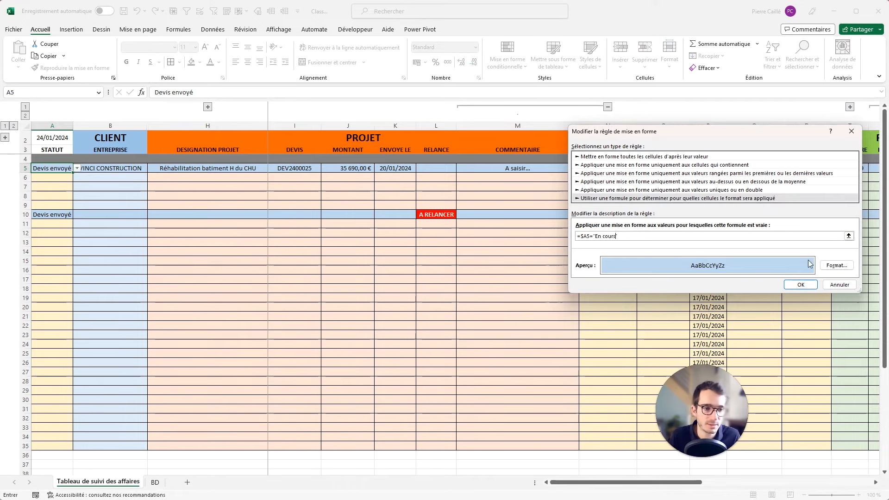
pyautogui.click(837, 266)
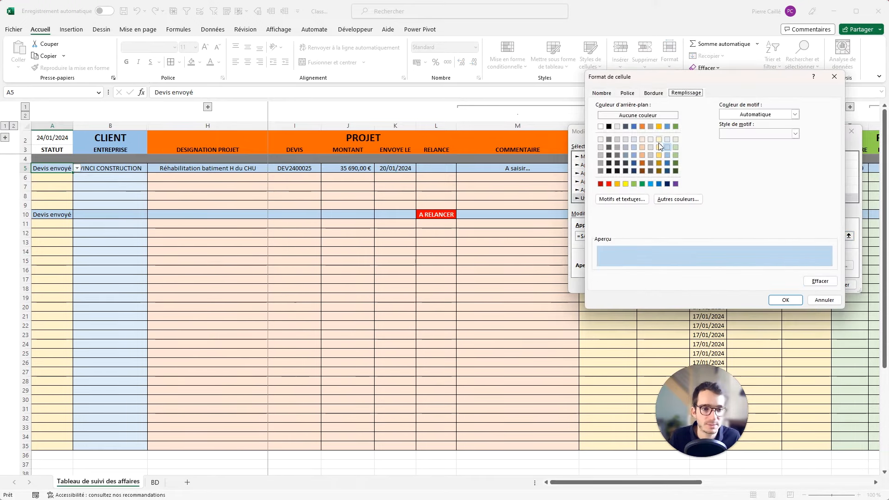
pyautogui.click(659, 141)
pyautogui.click(786, 300)
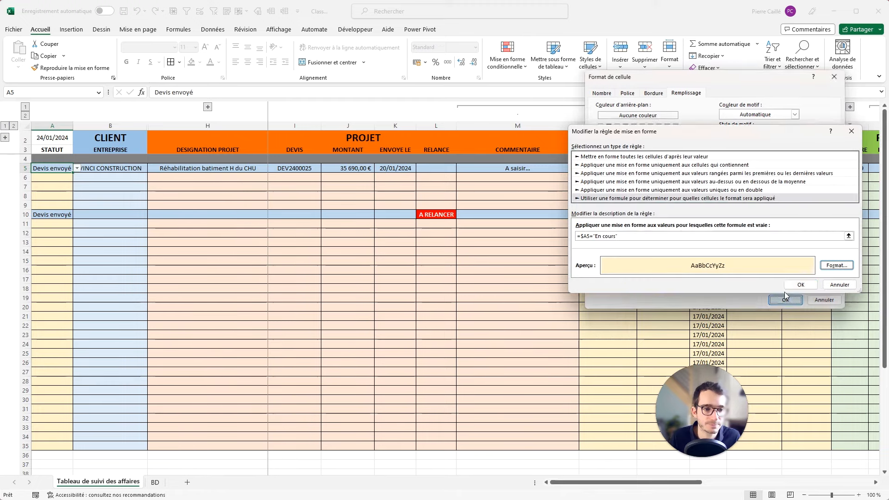
pyautogui.click(804, 286)
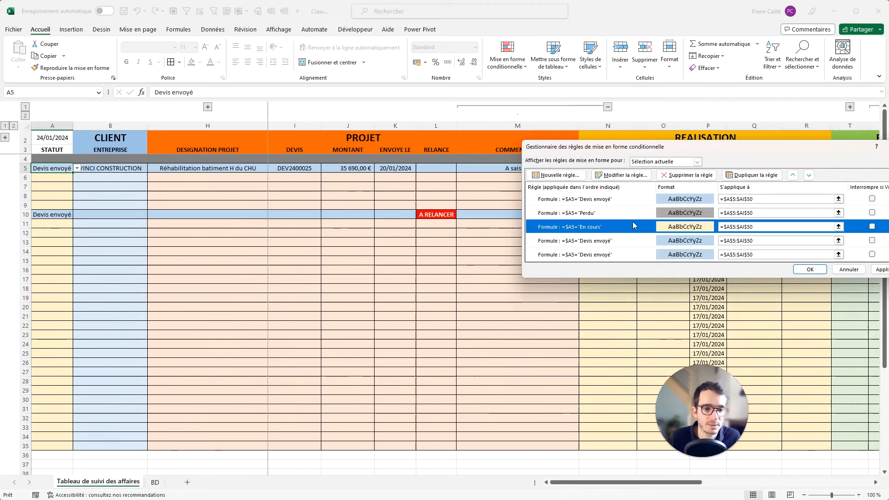
pyautogui.doubleClick(595, 241)
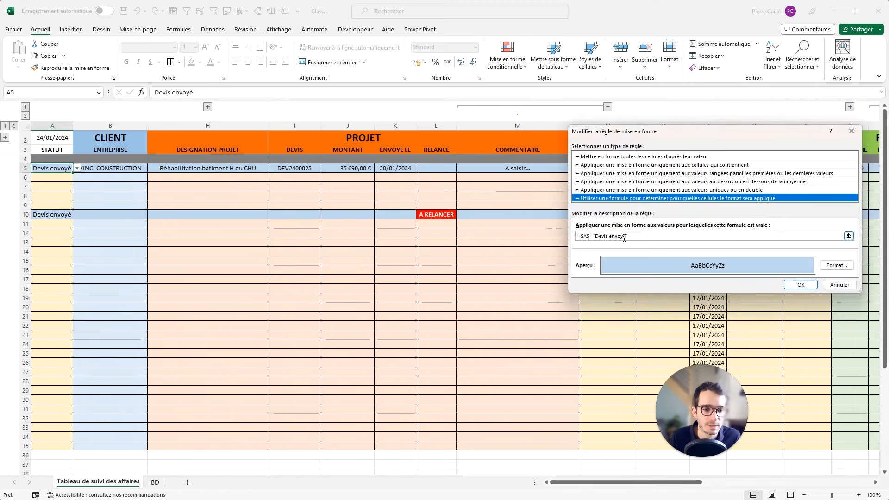
pyautogui.moveTo(624, 238); pyautogui.dragTo(596, 237)
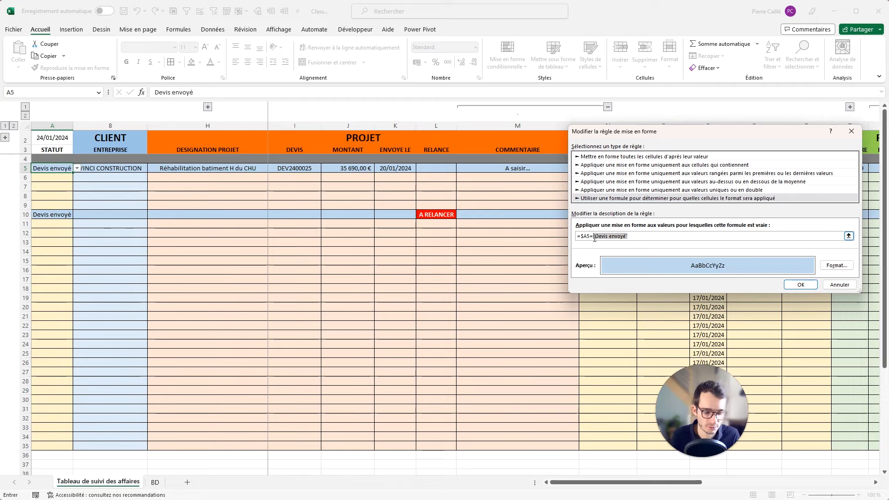
# Make a copied rule match BD!$A$6 (Situtation) with a light green fill.
pyautogui.press('BackSpace')
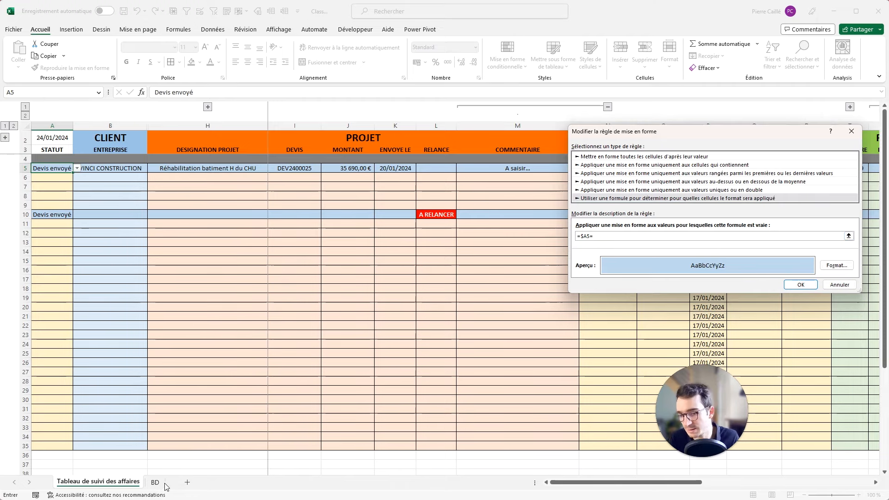
pyautogui.click(161, 482)
pyautogui.click(29, 163)
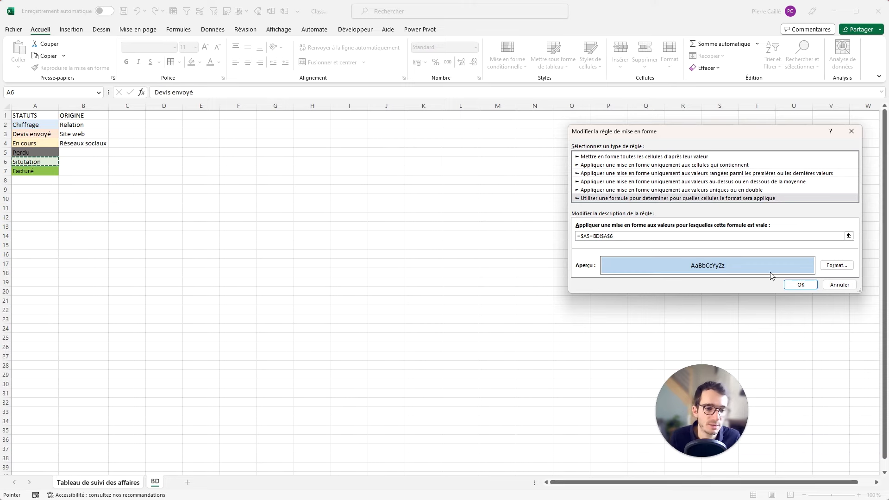
pyautogui.click(836, 265)
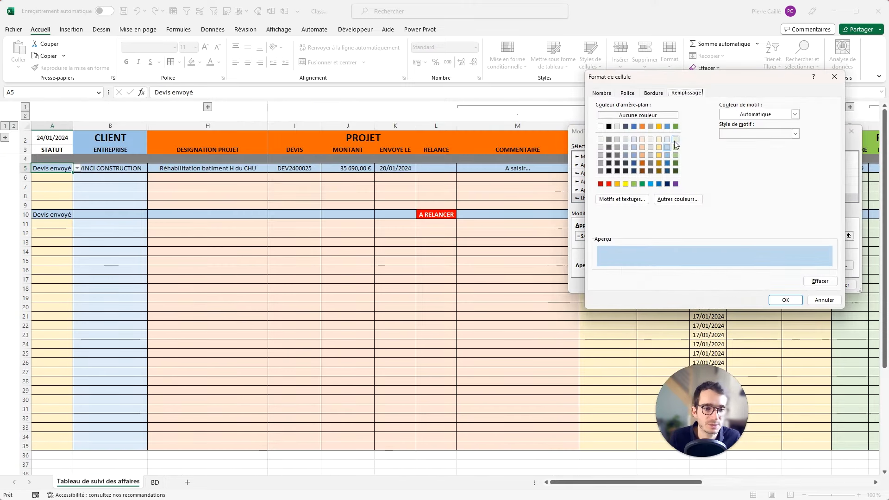
pyautogui.click(675, 139)
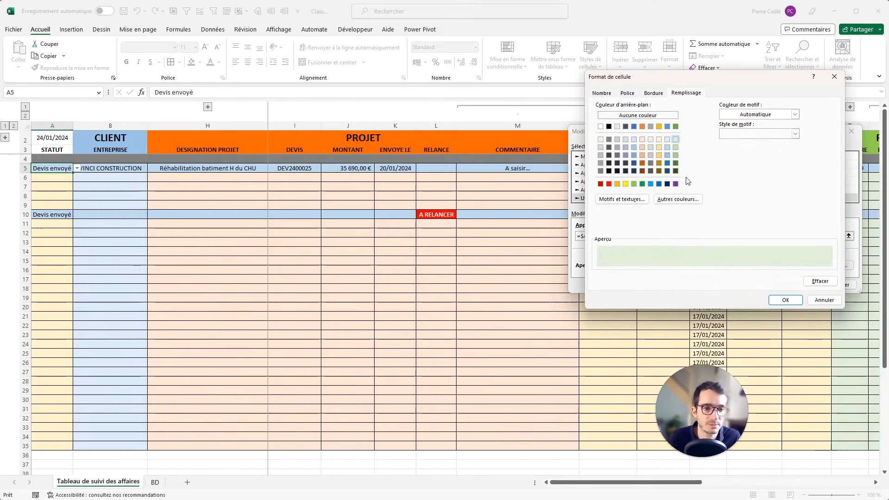
pyautogui.click(785, 300)
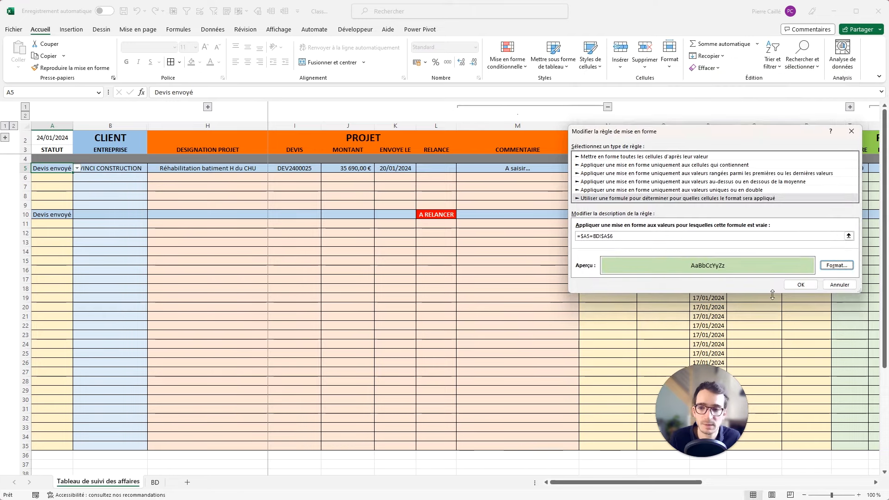
pyautogui.click(801, 284)
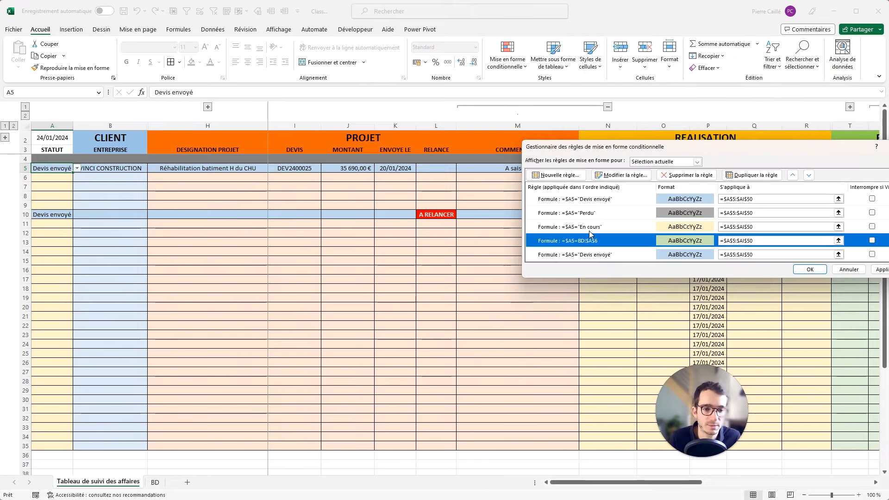
# Point the remaining Devis envoyé copy at BD!$A$7 for the Facturé status.
pyautogui.doubleClick(590, 254)
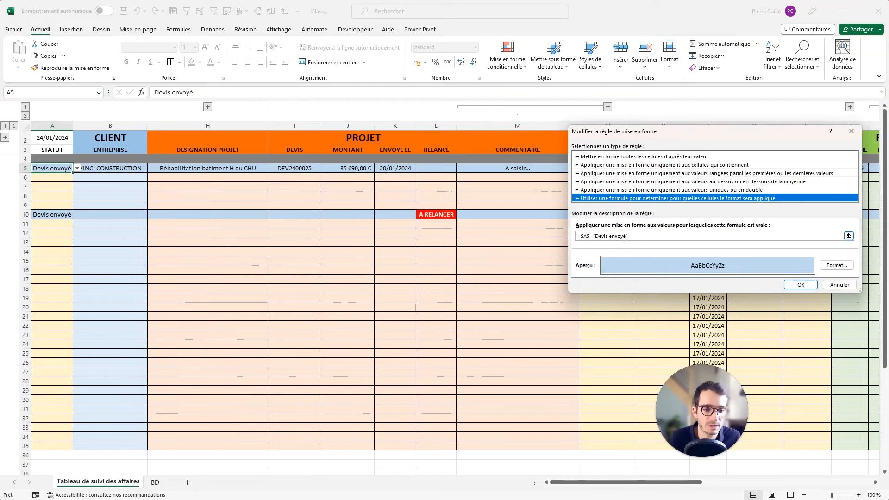
pyautogui.click(630, 237)
pyautogui.moveTo(601, 238); pyautogui.dragTo(595, 238)
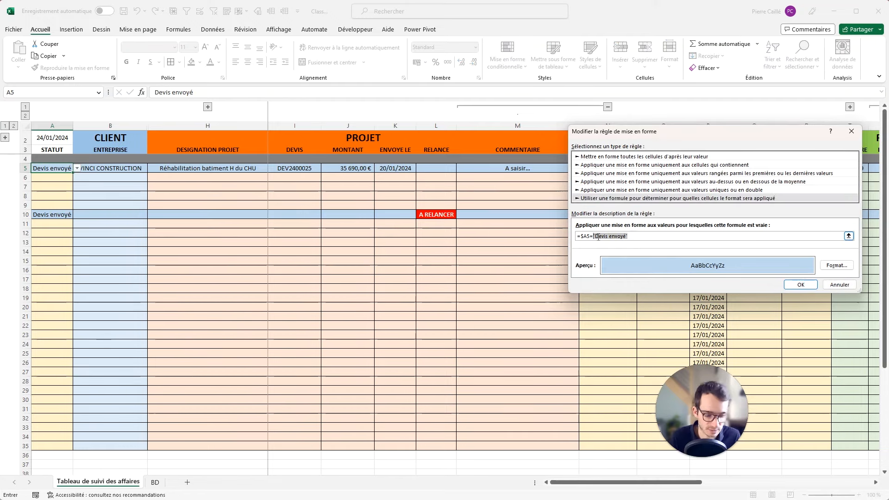
pyautogui.press('BackSpace')
pyautogui.click(155, 482)
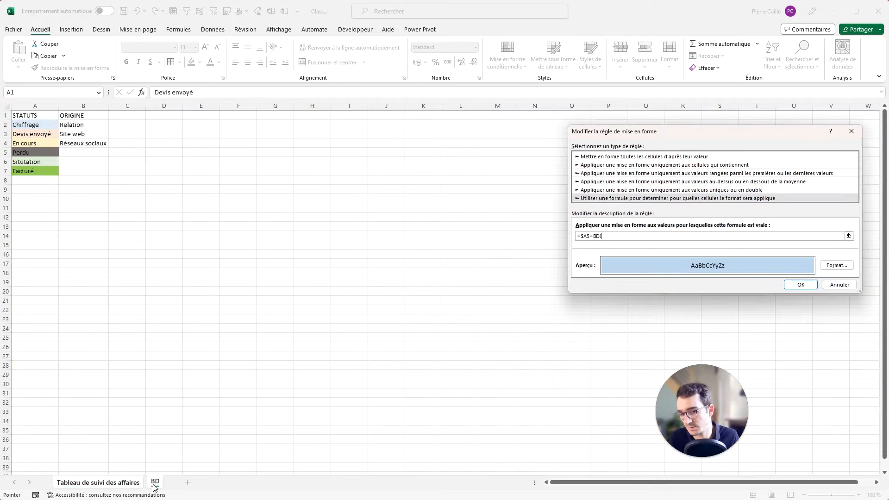
pyautogui.click(31, 171)
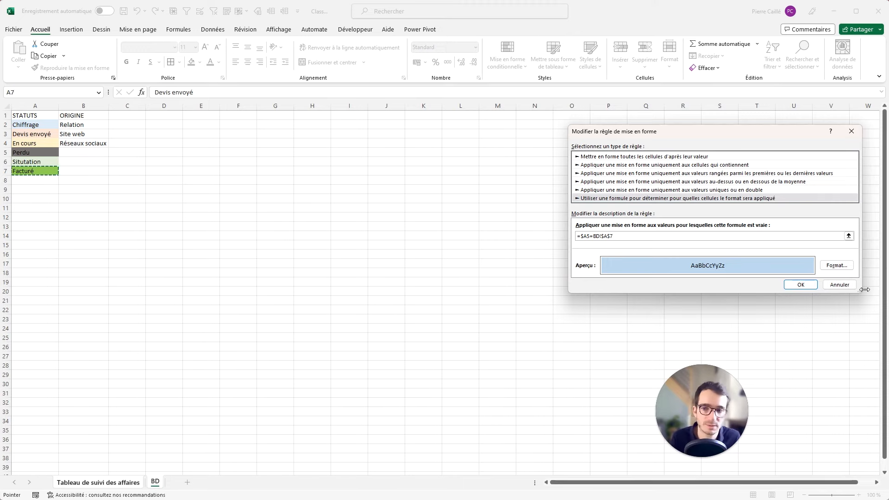
pyautogui.click(805, 288)
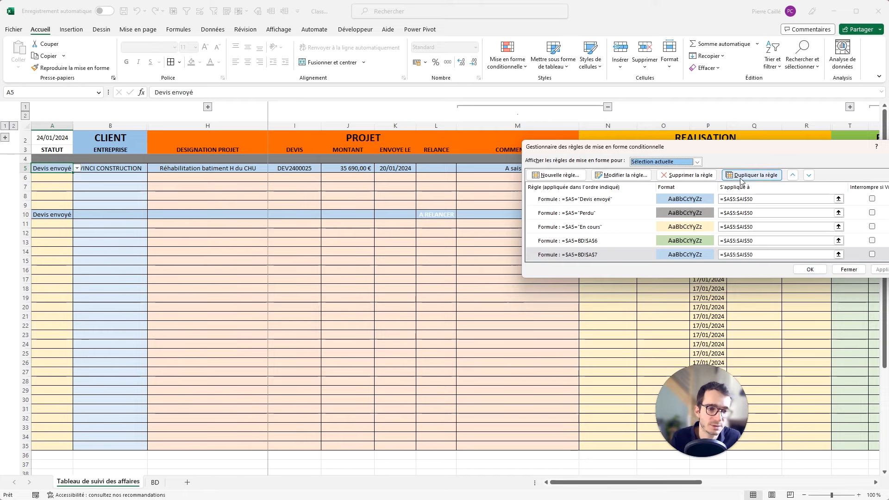
# Give the Facturé rule a stronger green fill.
pyautogui.doubleClick(651, 258)
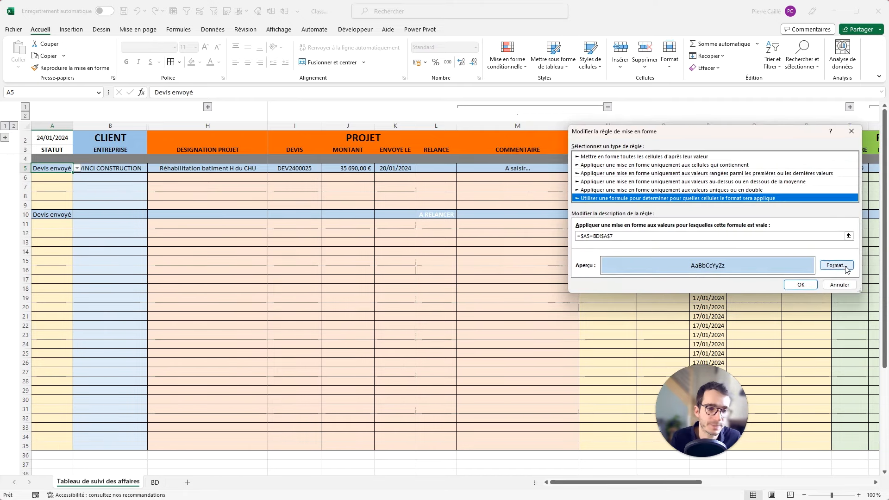
pyautogui.click(626, 184)
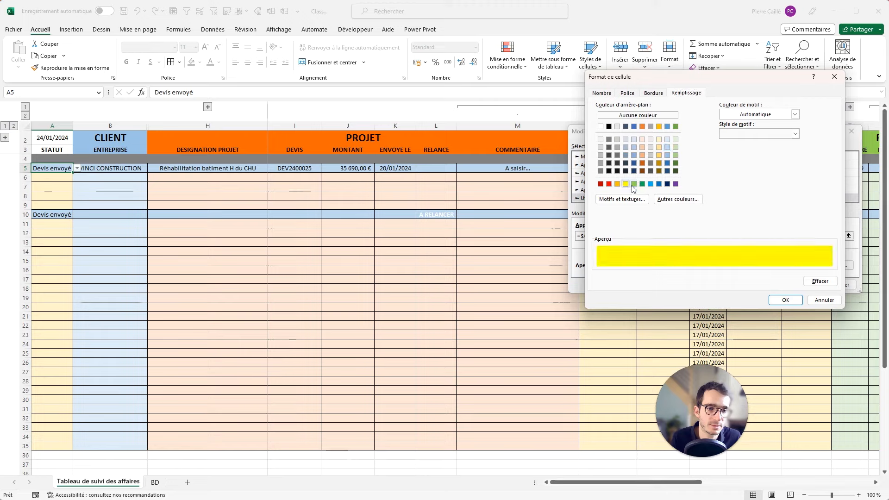
pyautogui.click(634, 184)
pyautogui.click(786, 300)
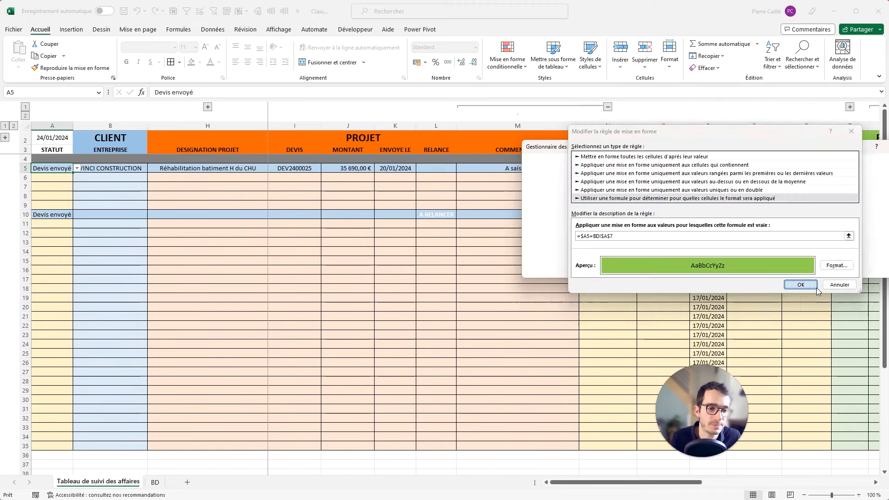
pyautogui.click(816, 286)
pyautogui.click(436, 215)
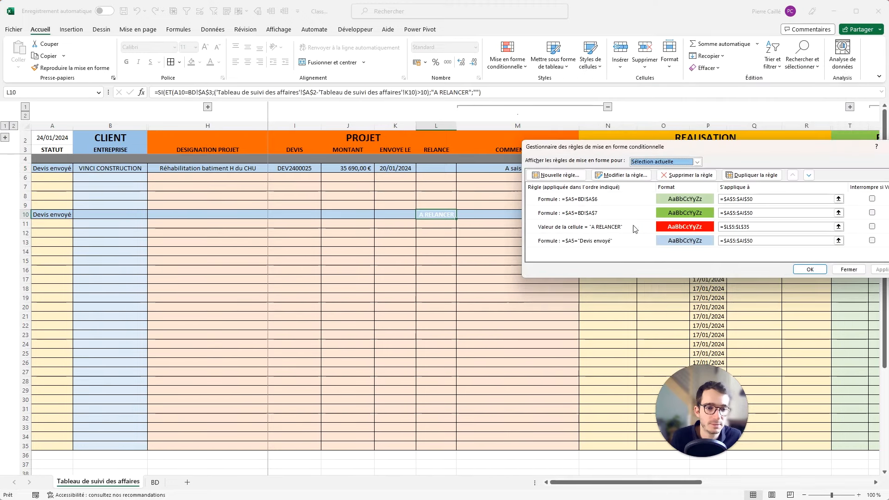
# Move the A RELANCER rule to top priority and apply the new order.
pyautogui.click(636, 227)
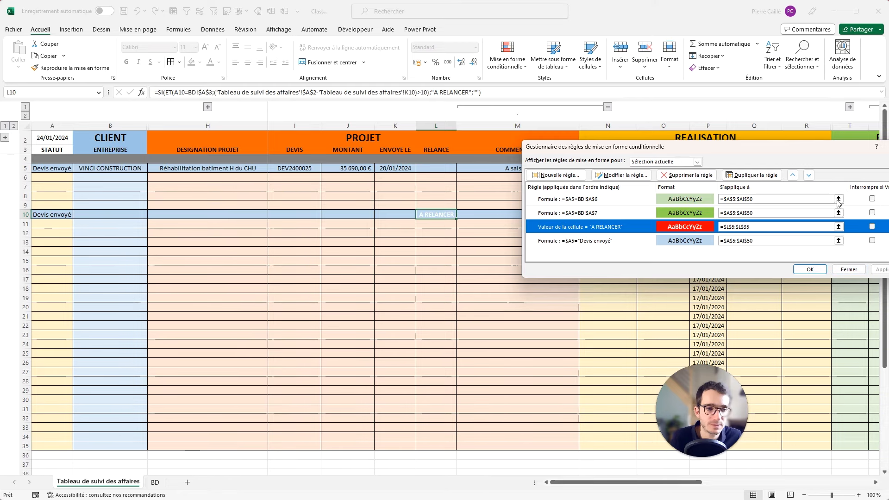
pyautogui.click(793, 175)
pyautogui.click(794, 175)
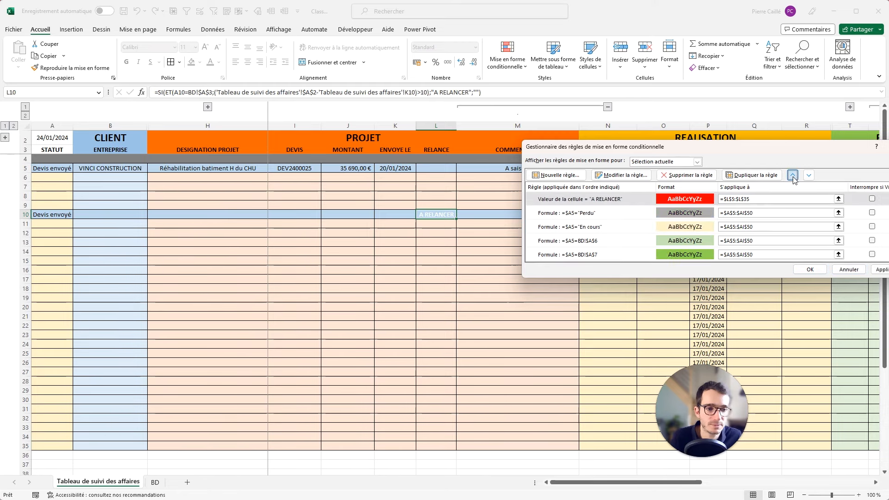
pyautogui.click(882, 269)
pyautogui.click(813, 271)
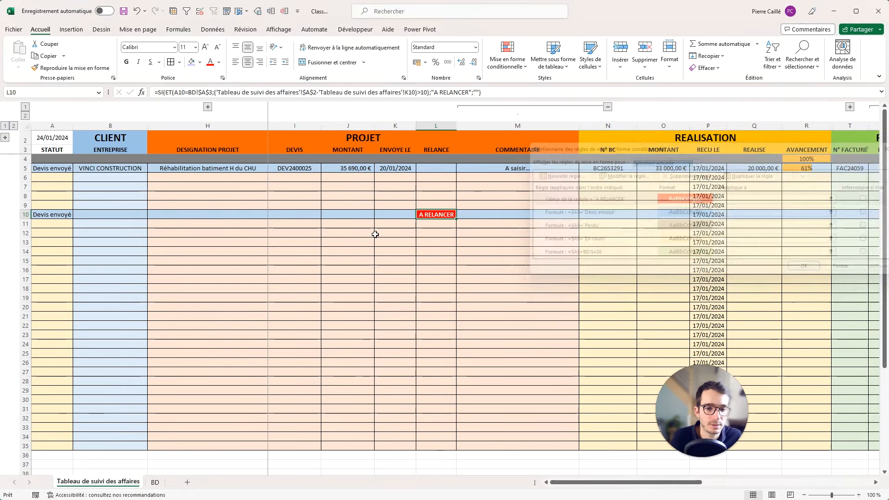
pyautogui.click(378, 234)
# Set A6's status to En cours.
pyautogui.click(64, 178)
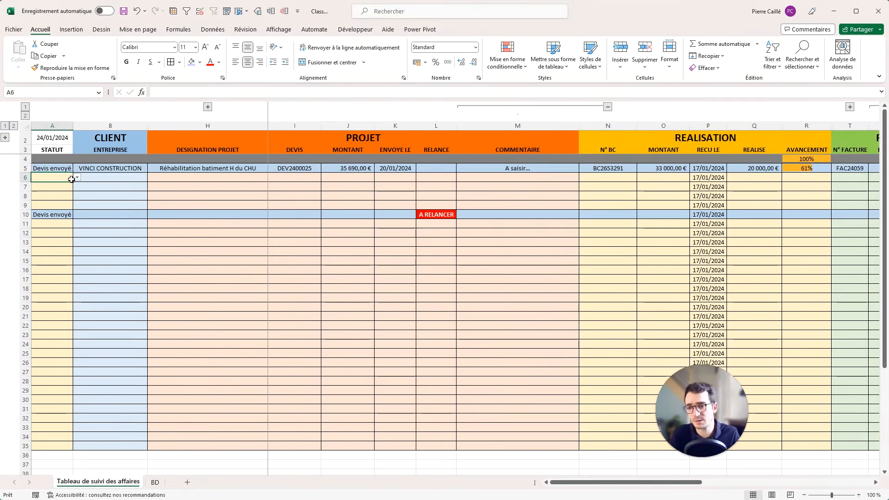
pyautogui.click(77, 178)
pyautogui.click(55, 191)
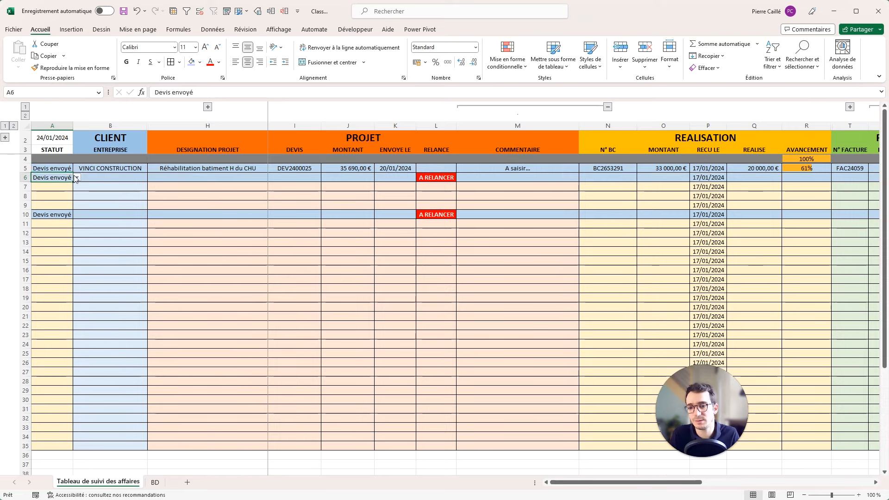
pyautogui.click(76, 177)
pyautogui.click(54, 197)
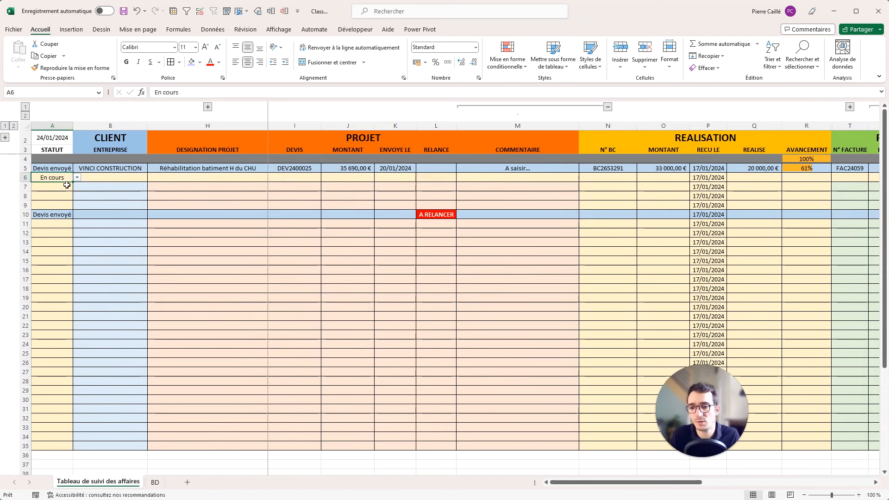
# Set A21's status to Facturé so row 21 turns green.
pyautogui.click(64, 315)
pyautogui.click(77, 317)
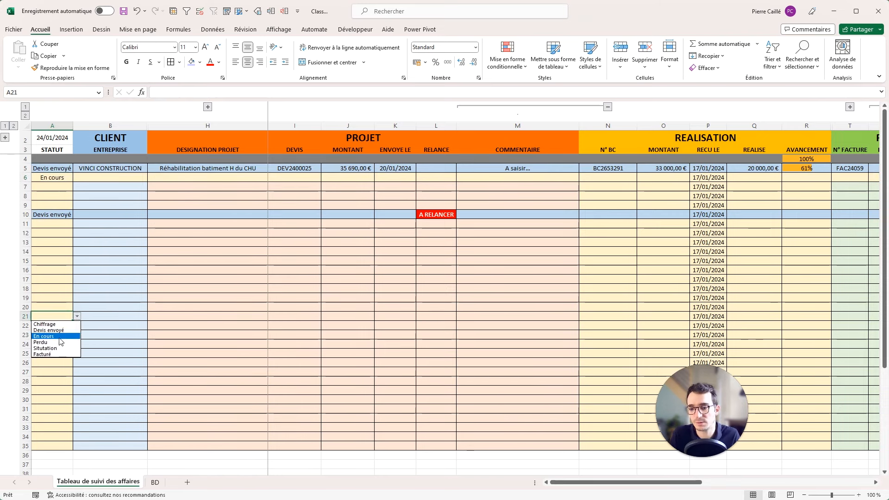
pyautogui.click(54, 348)
pyautogui.click(77, 316)
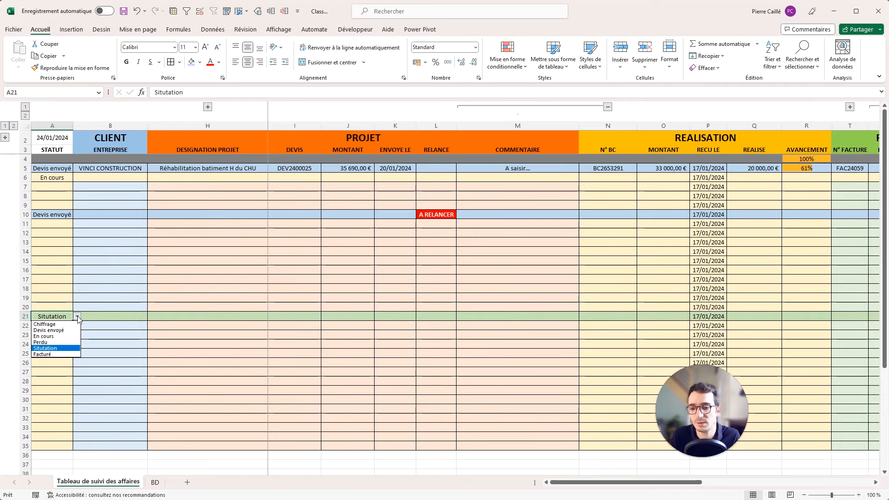
pyautogui.click(54, 355)
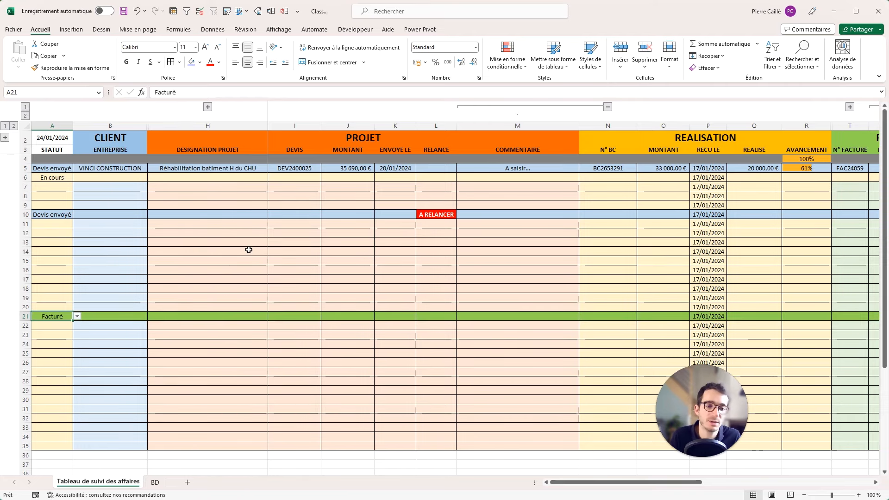
pyautogui.click(173, 271)
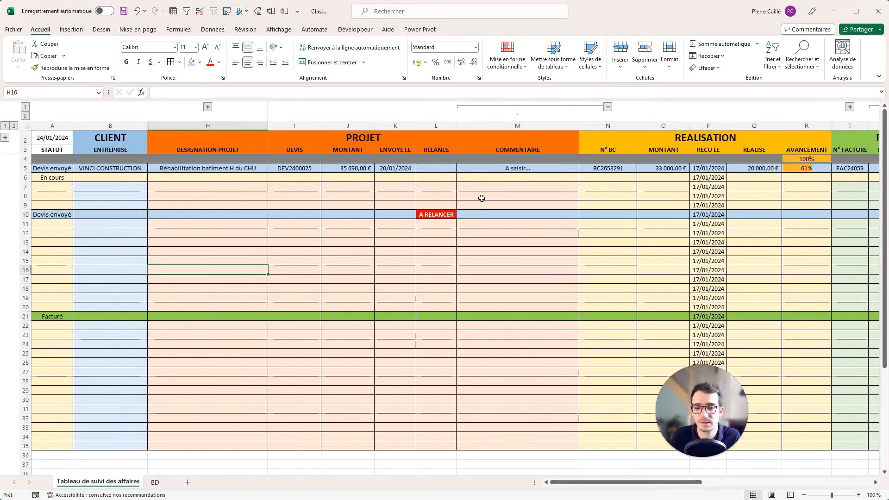
pyautogui.moveTo(600, 481); pyautogui.dragTo(774, 482)
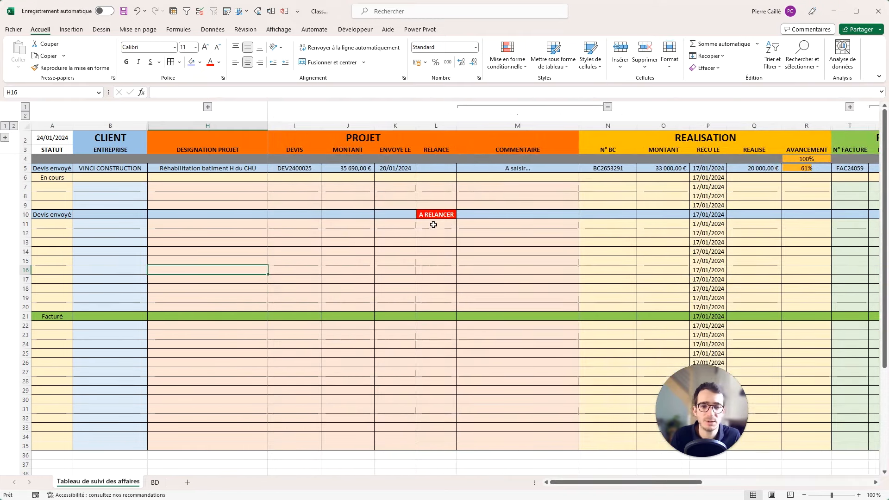
# Hide row 4 and inspect the progress formula in R5.
pyautogui.click(18, 159)
pyautogui.rightClick(18, 159)
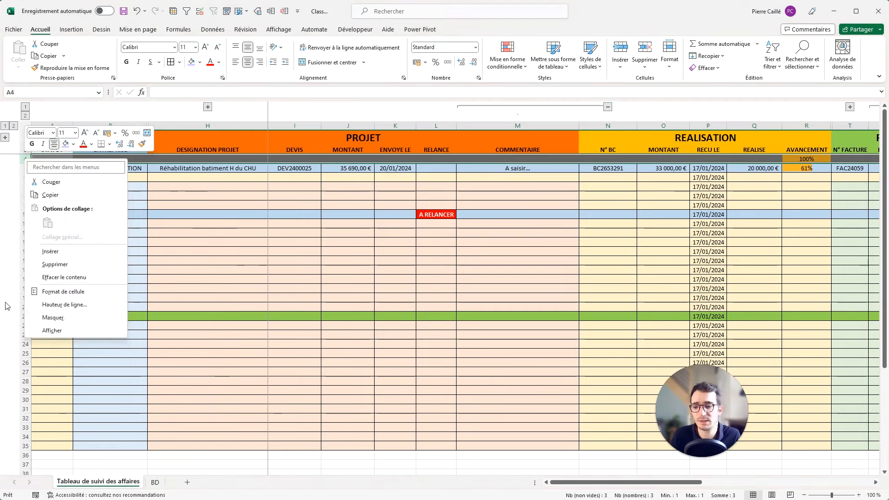
pyautogui.click(48, 314)
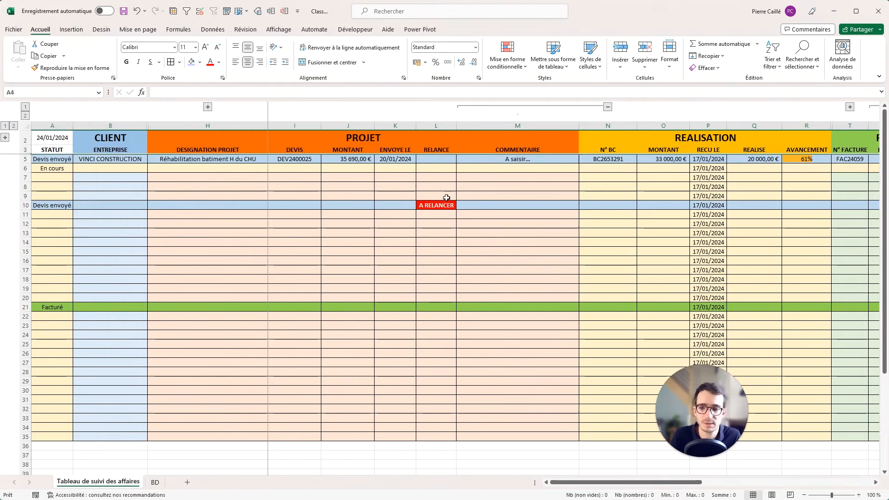
pyautogui.moveTo(650, 481); pyautogui.dragTo(554, 481)
pyautogui.click(815, 158)
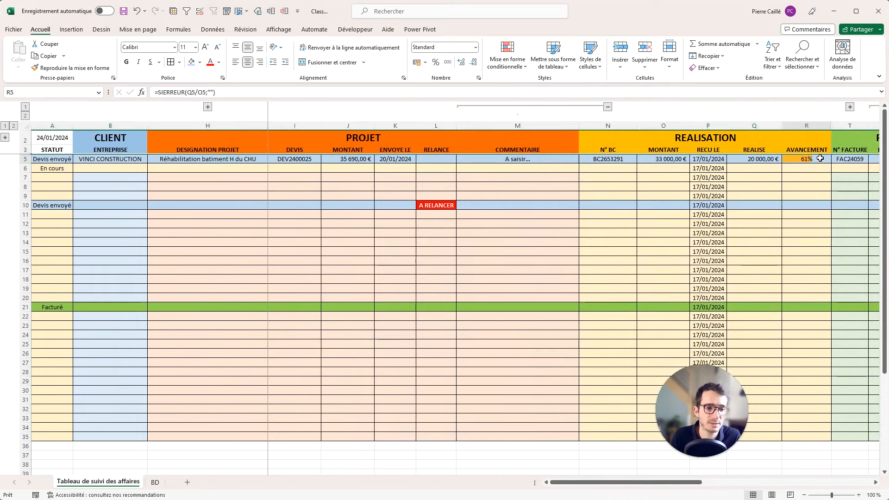
# Enter 1000 as row 6's order amount and correct the realised amount from 300 to 700.
pyautogui.click(671, 168)
pyautogui.write('1000')
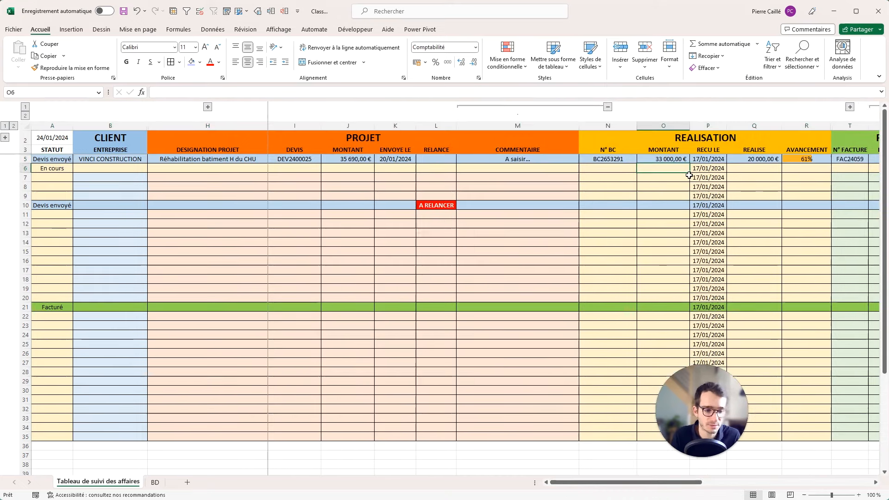
pyautogui.press('Tab')
pyautogui.press('Tab')
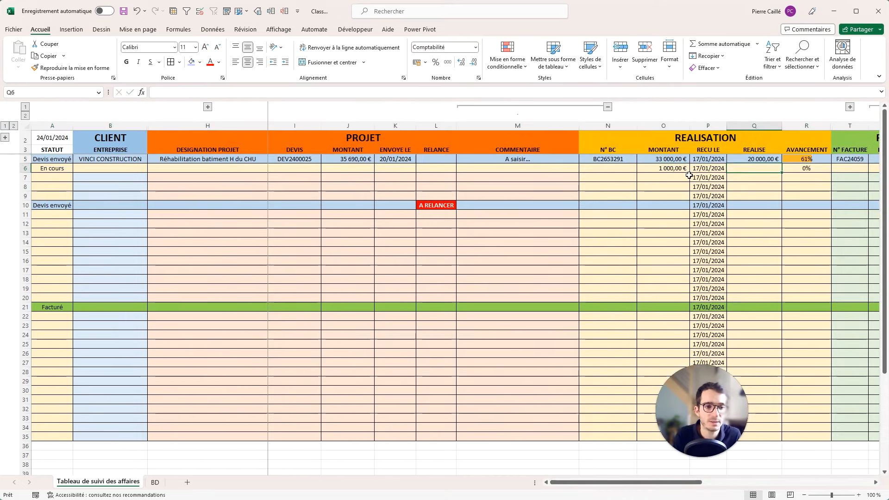
pyautogui.write('300,00 €')
pyautogui.press('Return')
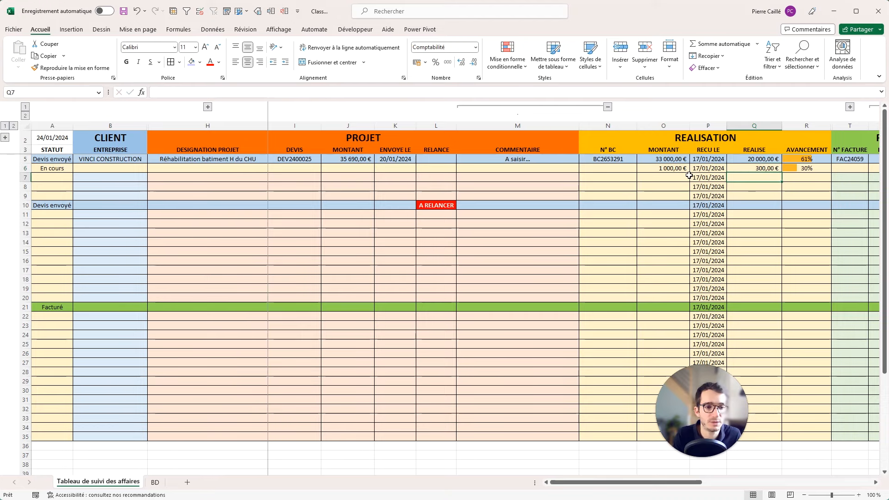
pyautogui.press('Up')
pyautogui.write('70')
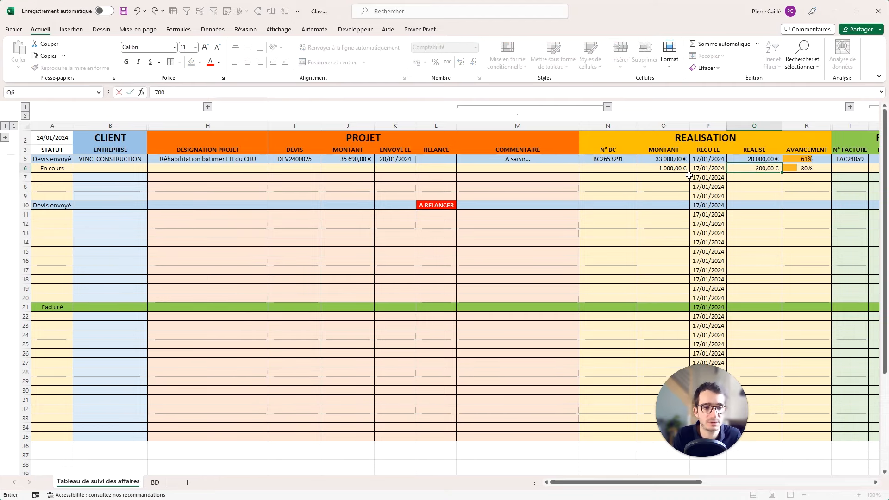
pyautogui.press('Return')
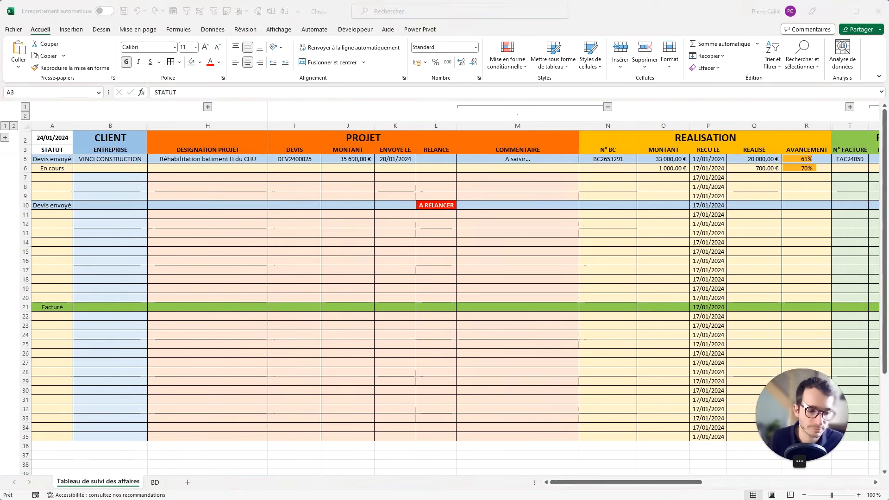
# Expand the hidden client columns C–G and apply Toutes les bordures to B2:G35.
pyautogui.click(308, 241)
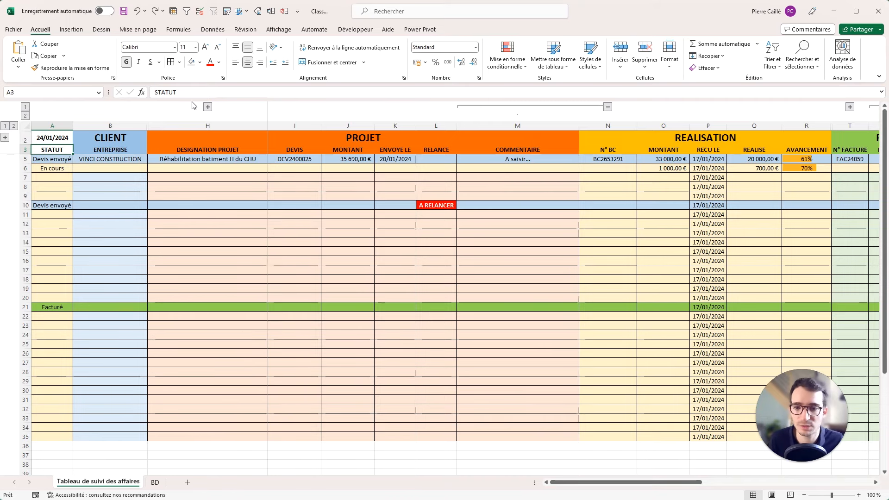
pyautogui.click(207, 107)
pyautogui.moveTo(251, 139); pyautogui.dragTo(398, 435)
pyautogui.click(180, 62)
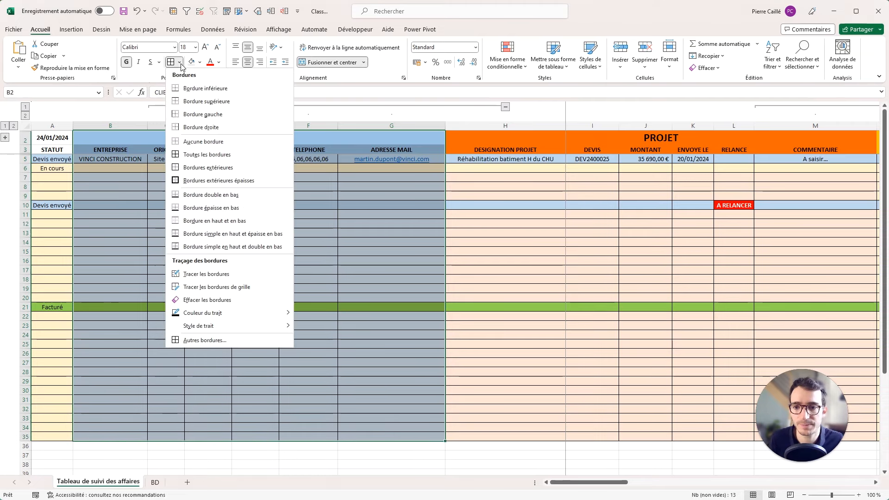
pyautogui.click(194, 154)
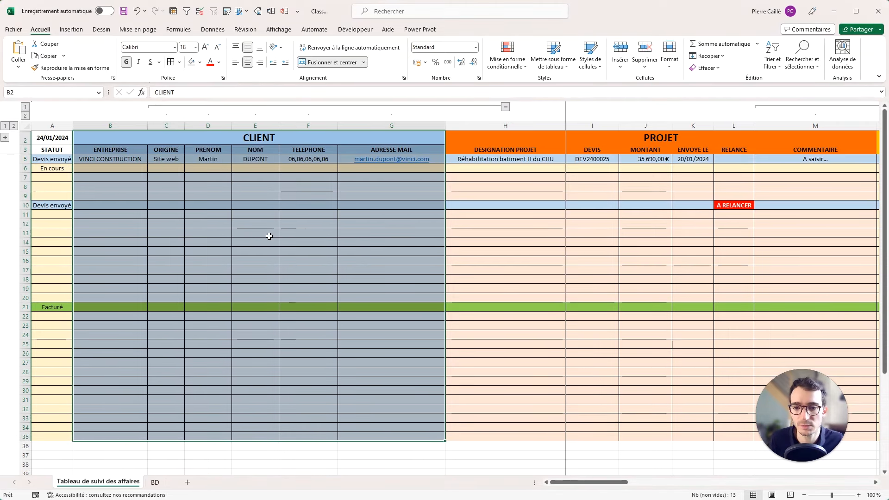
# Add dotted inner vertical lines between the columns of B3:G35 through Format de cellule.
pyautogui.moveTo(370, 149); pyautogui.dragTo(125, 435)
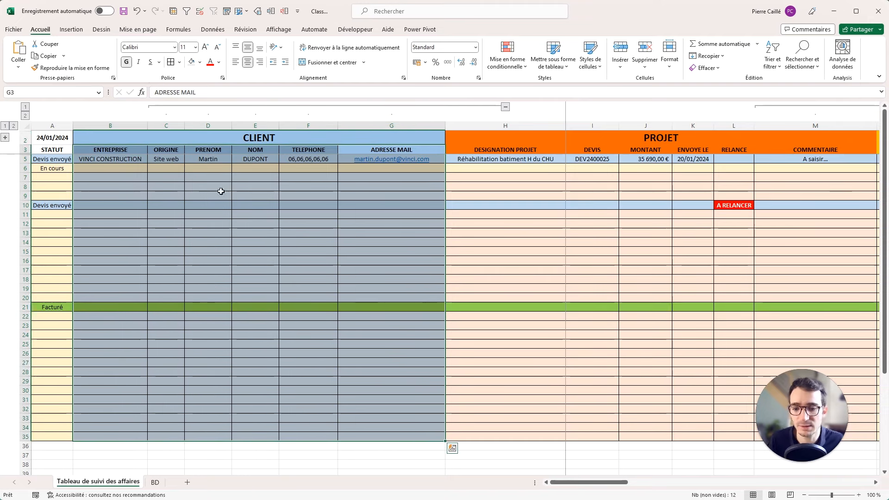
pyautogui.rightClick(237, 214)
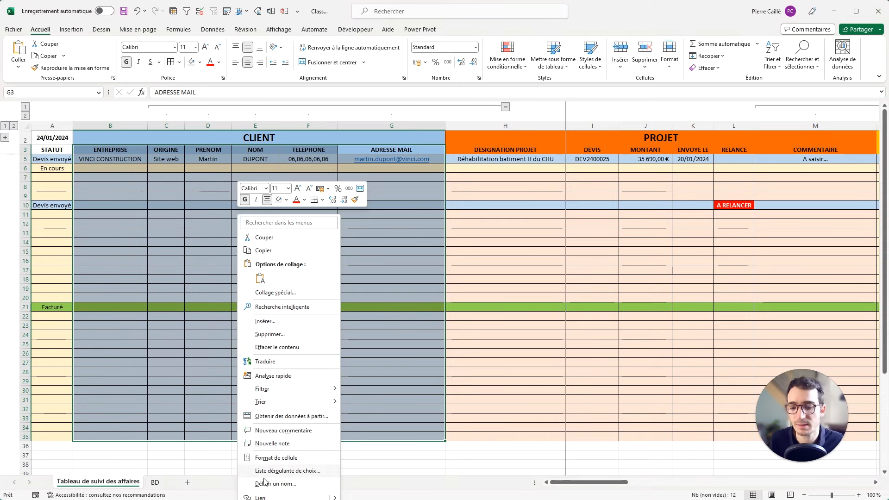
pyautogui.click(270, 459)
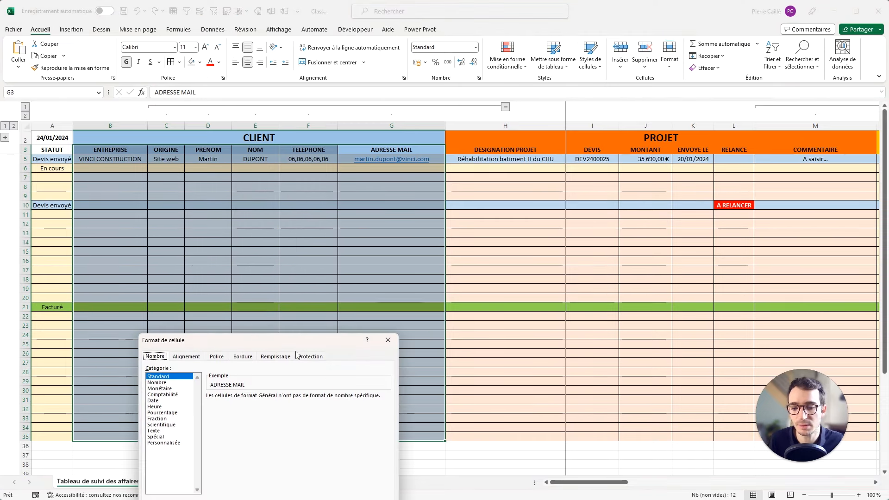
pyautogui.click(244, 357)
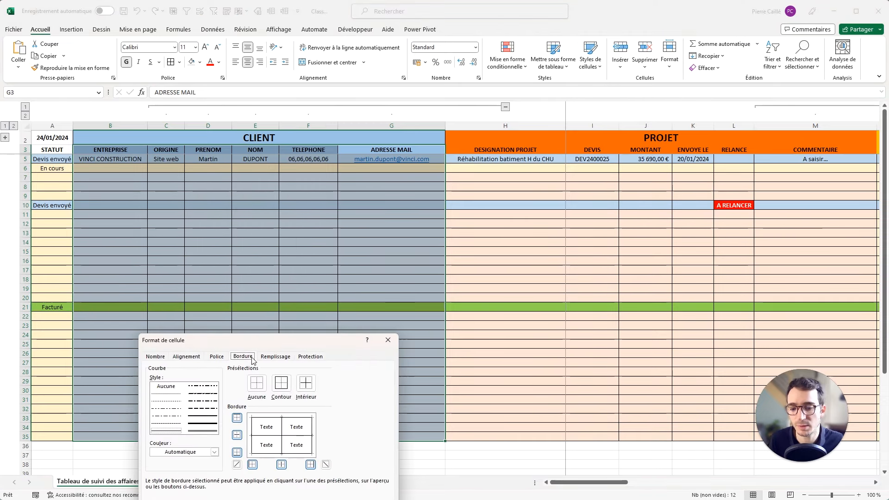
pyautogui.click(167, 394)
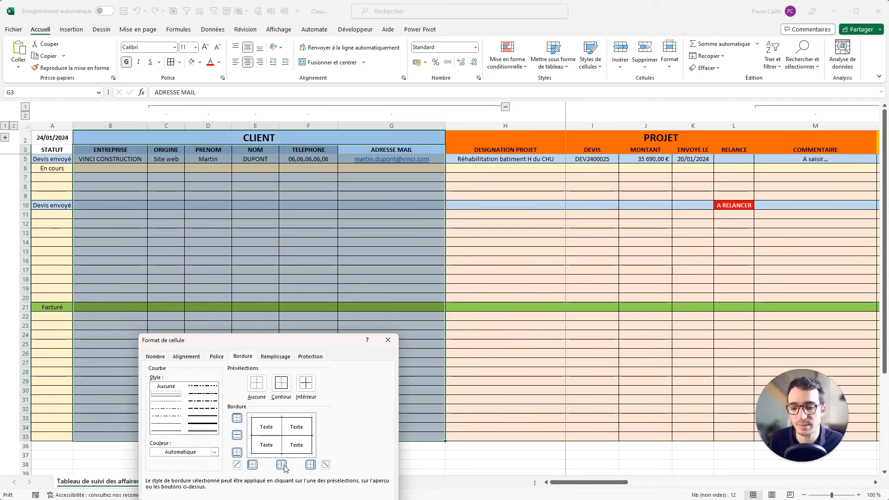
pyautogui.press('Return')
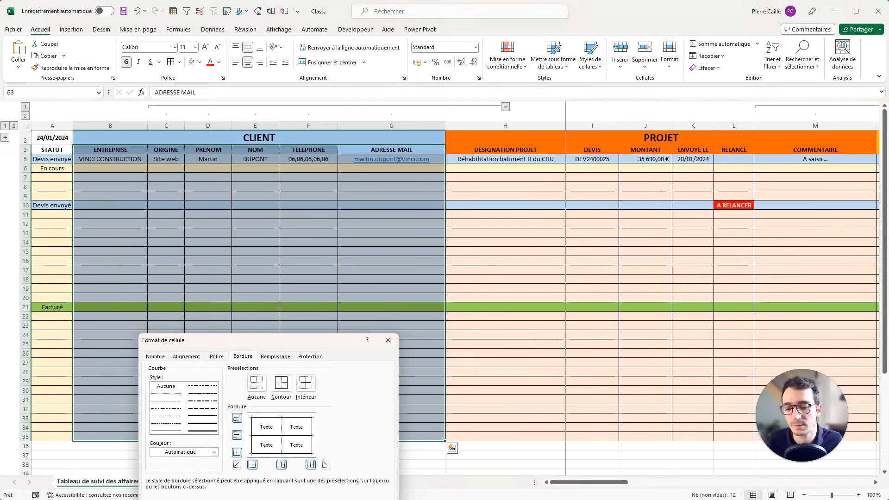
pyautogui.click(259, 288)
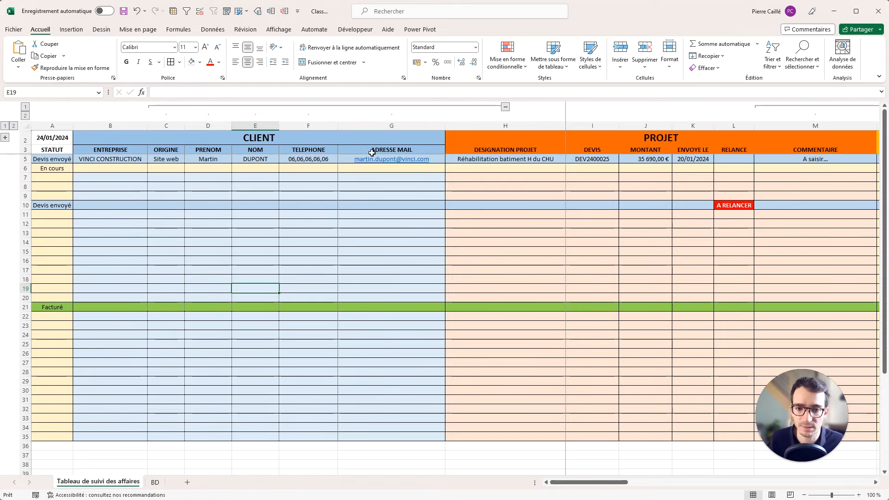
pyautogui.moveTo(391, 149); pyautogui.dragTo(117, 425)
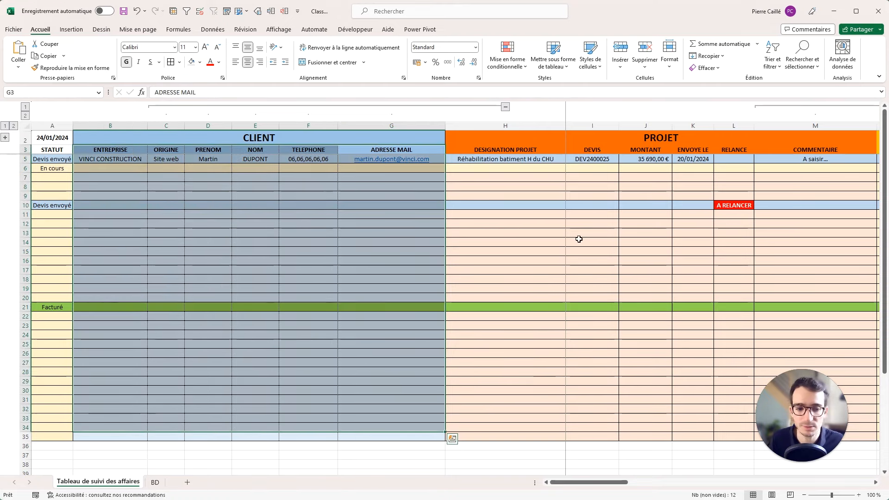
pyautogui.moveTo(578, 242); pyautogui.dragTo(683, 241)
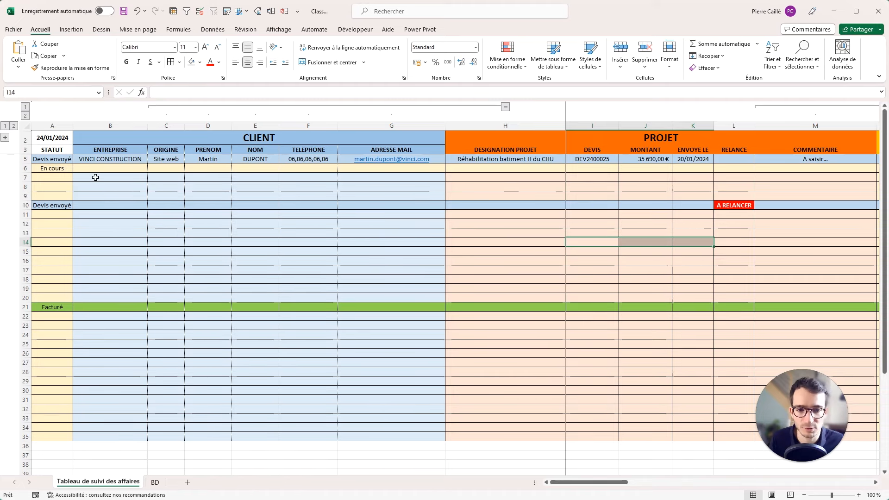
# Give rows 5 to 35 dotted inner horizontal borders between the rows.
pyautogui.moveTo(25, 159); pyautogui.dragTo(33, 436)
pyautogui.rightClick(195, 266)
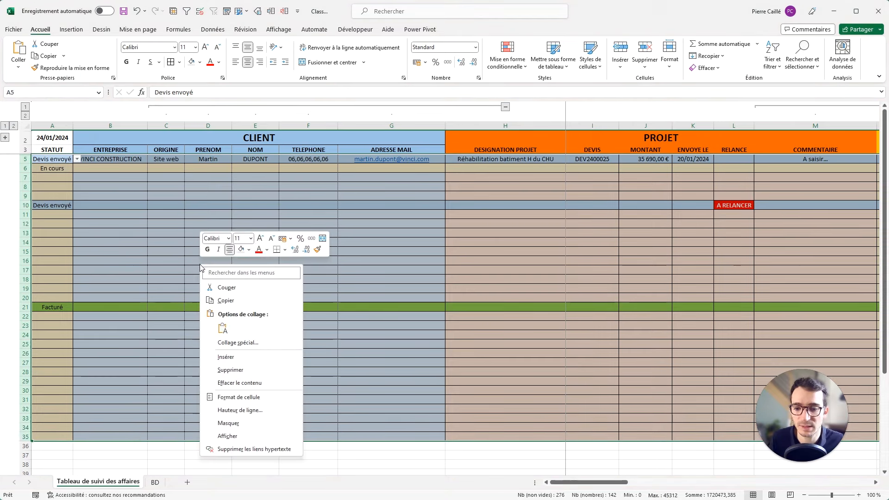
pyautogui.click(240, 401)
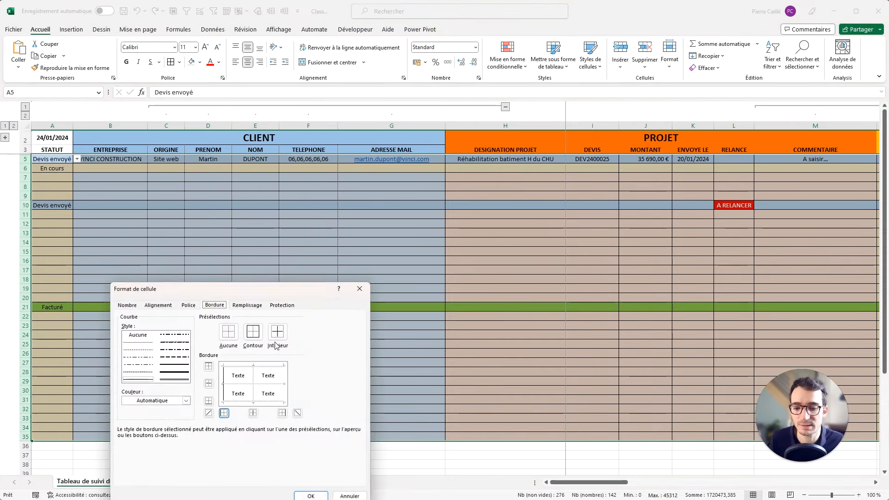
pyautogui.click(143, 345)
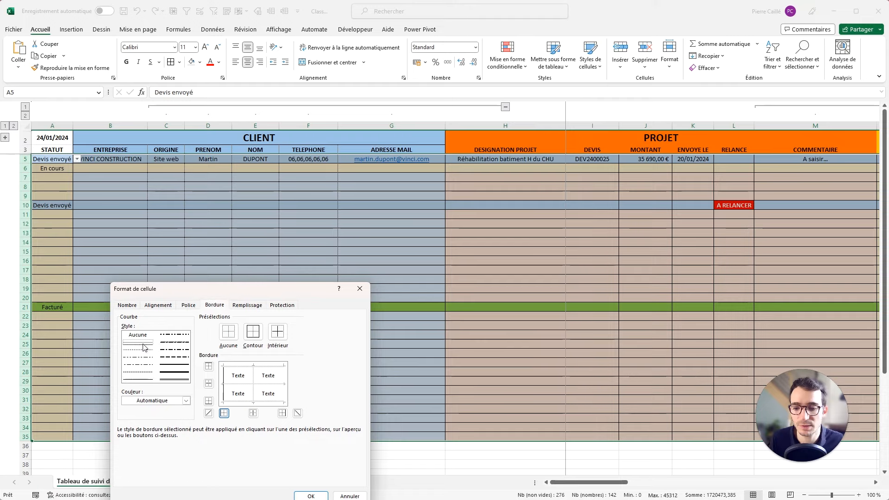
pyautogui.click(243, 385)
pyautogui.click(311, 496)
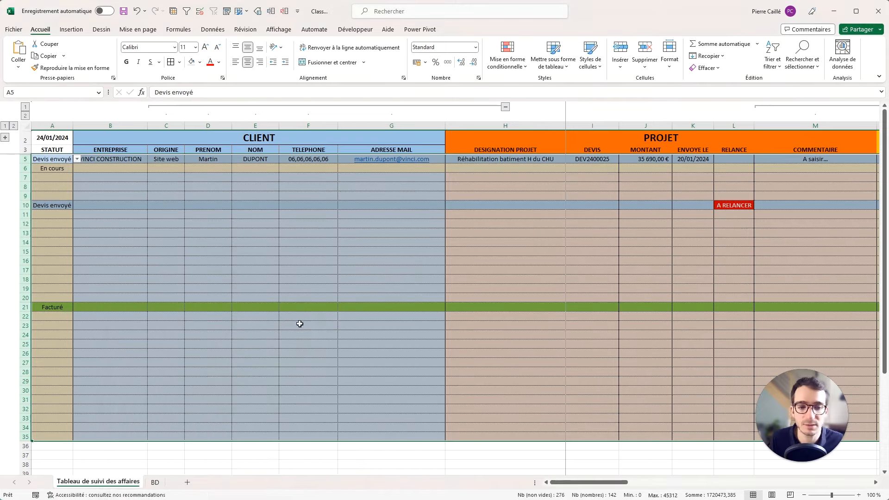
pyautogui.click(290, 288)
# Select the REALISATION, FACTURATION and BILAN blocks, then cancel Format de cellule without changes.
pyautogui.moveTo(497, 140); pyautogui.dragTo(626, 437)
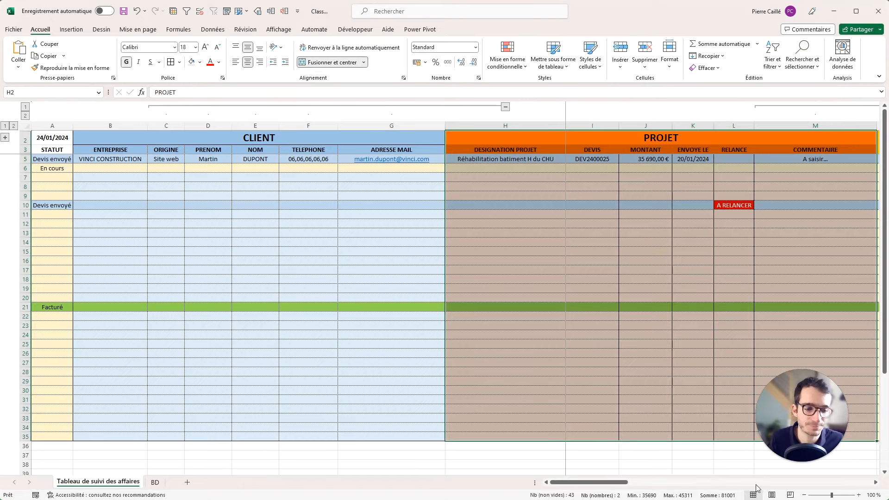
pyautogui.click(639, 488)
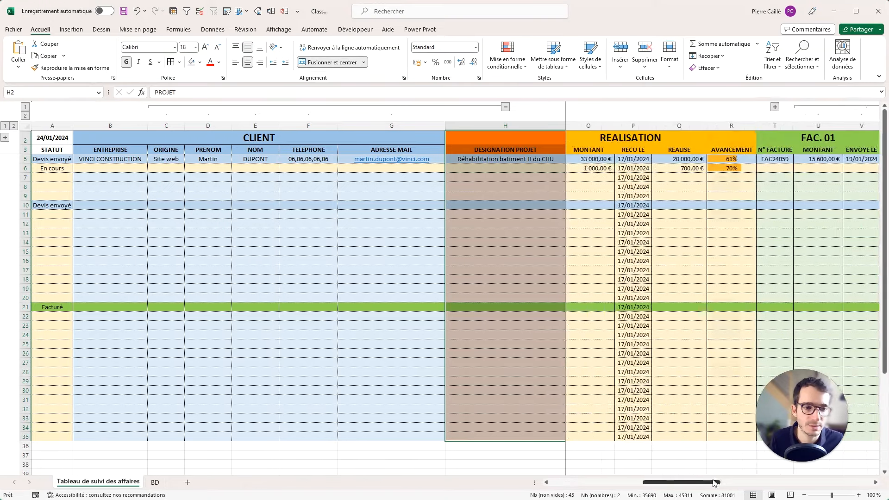
pyautogui.moveTo(657, 140); pyautogui.dragTo(660, 437)
pyautogui.moveTo(648, 483); pyautogui.dragTo(755, 484)
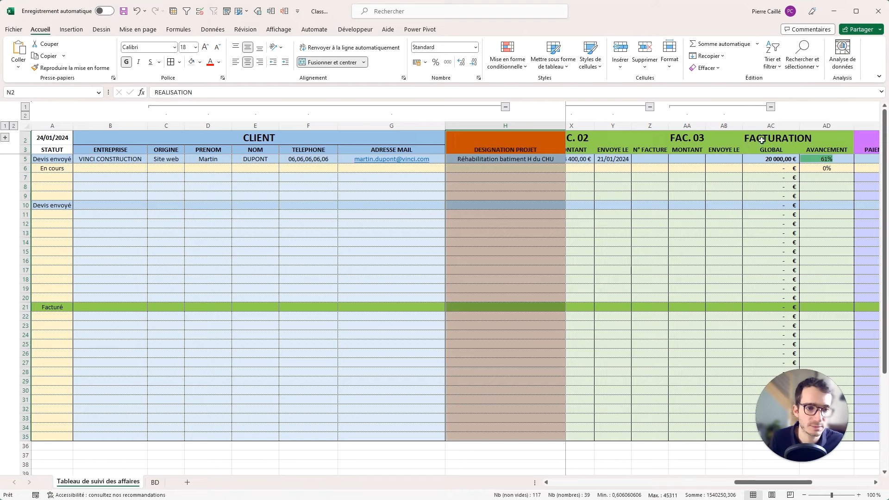
pyautogui.moveTo(762, 139); pyautogui.dragTo(644, 335)
pyautogui.moveTo(836, 137)
pyautogui.mouseDown()
pyautogui.moveTo(612, 186)
pyautogui.moveTo(585, 284)
pyautogui.moveTo(585, 432)
pyautogui.mouseUp()
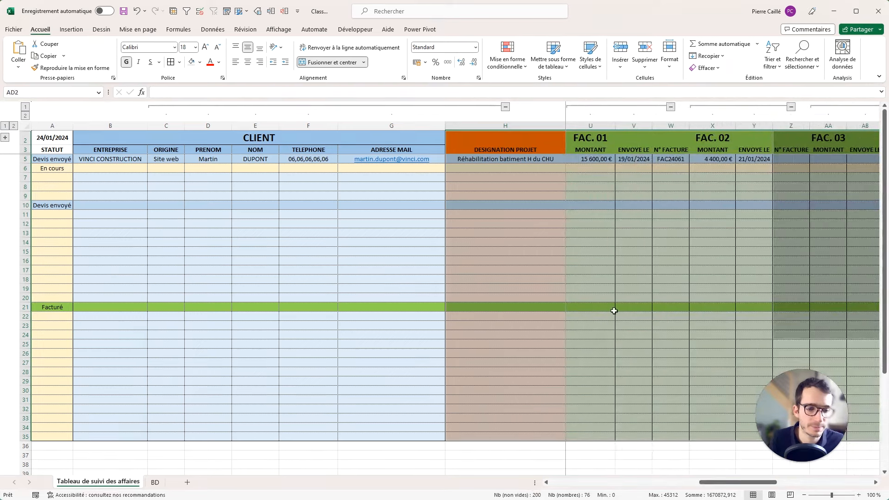
pyautogui.moveTo(723, 484); pyautogui.dragTo(819, 484)
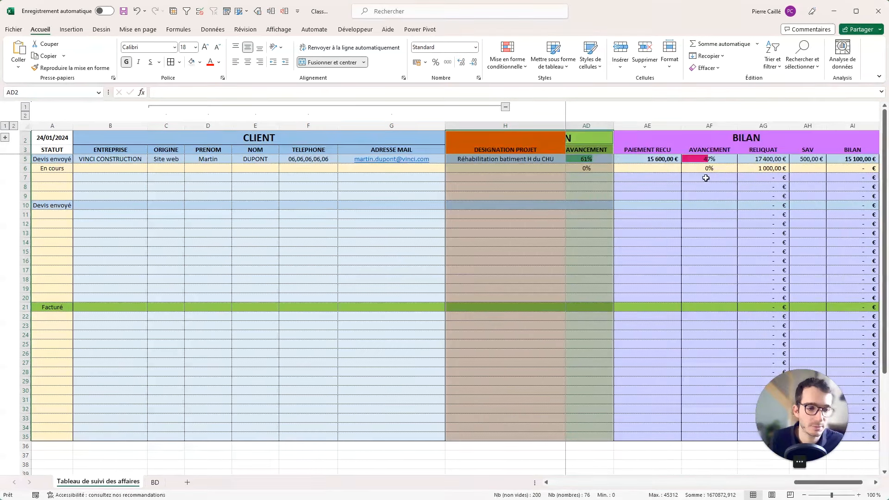
pyautogui.moveTo(698, 134); pyautogui.dragTo(678, 432)
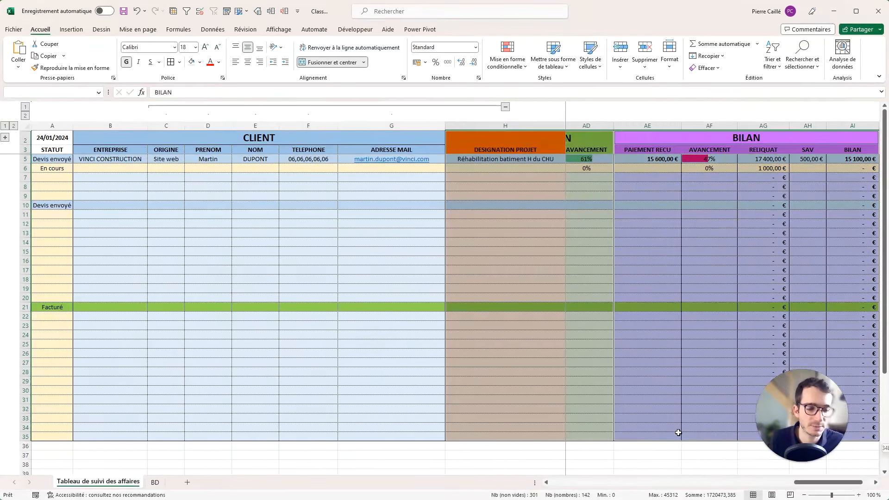
pyautogui.rightClick(684, 290)
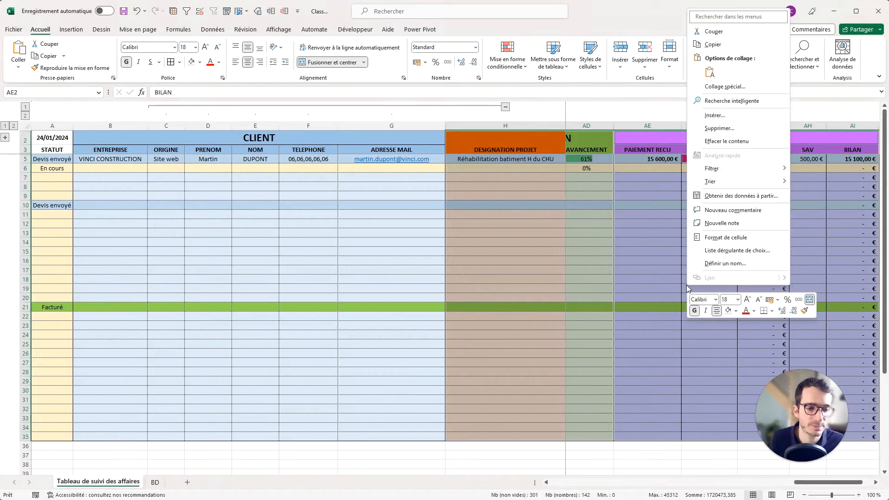
pyautogui.click(723, 238)
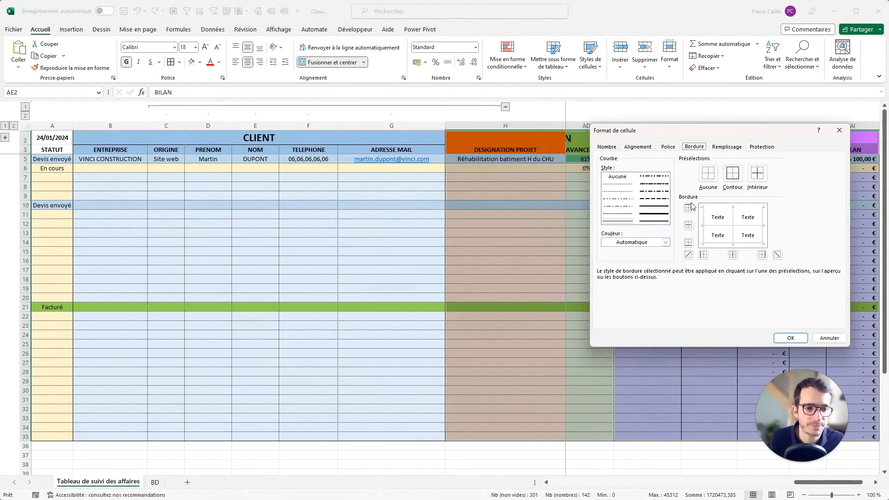
pyautogui.click(828, 338)
pyautogui.click(433, 242)
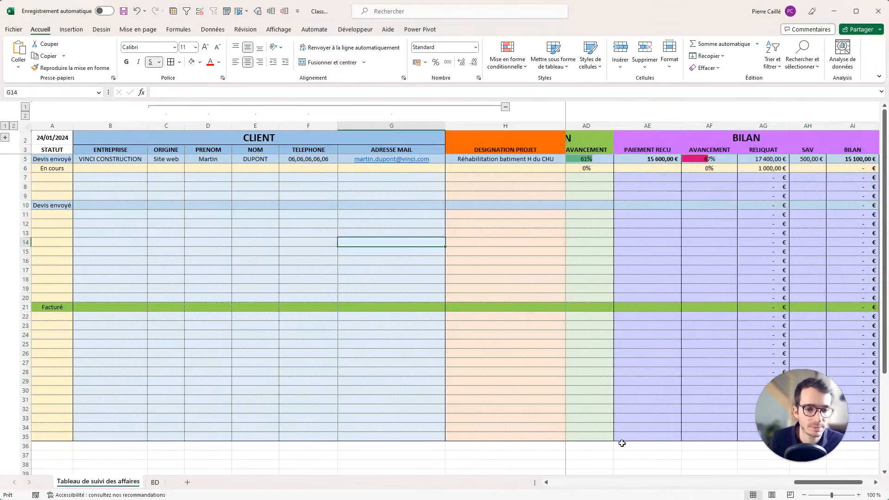
# Apply a thin dotted border style to the section data cells from row 5 down to row 35.
pyautogui.hscroll(-10, 622, 443)
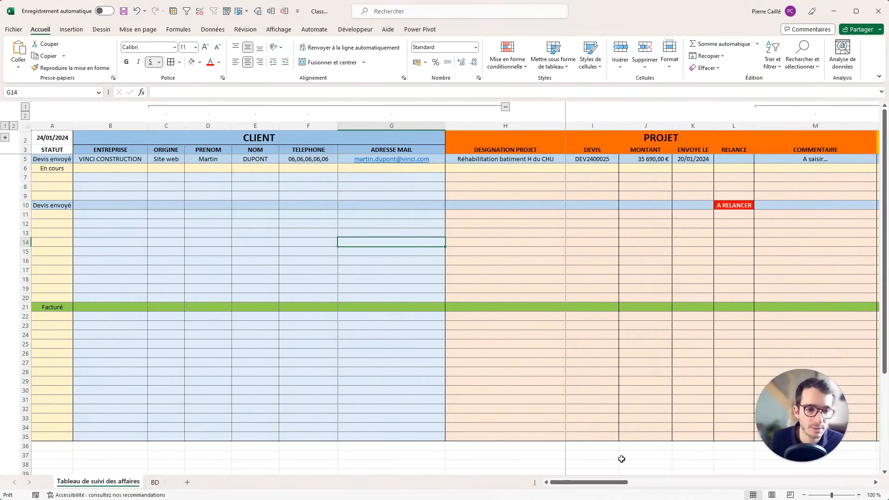
pyautogui.moveTo(463, 142); pyautogui.dragTo(783, 152)
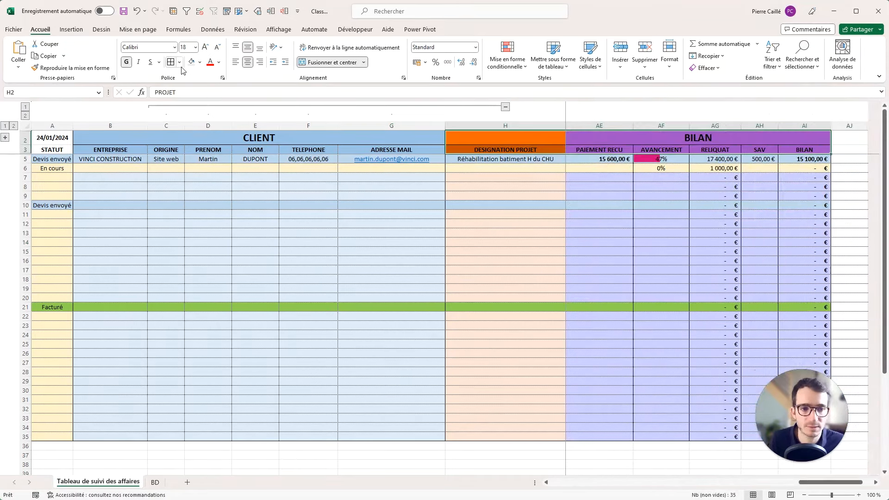
pyautogui.click(661, 159)
pyautogui.click(814, 158)
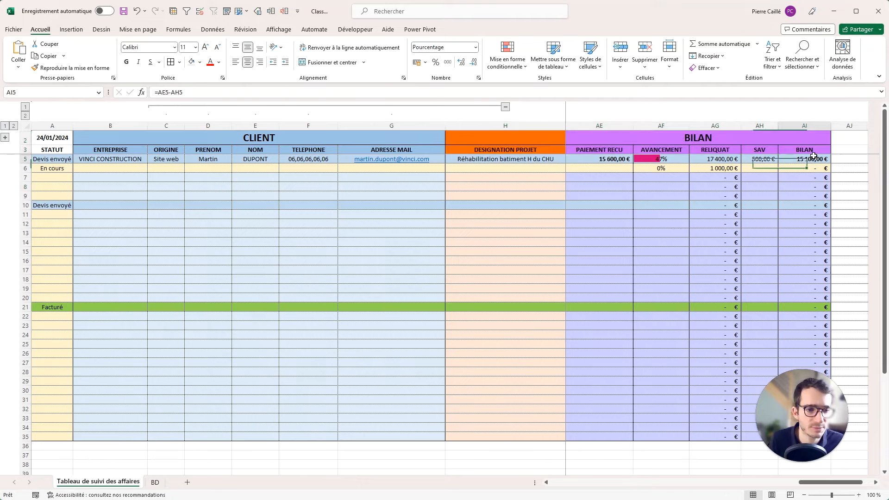
pyautogui.moveTo(813, 157); pyautogui.dragTo(490, 439)
pyautogui.rightClick(521, 358)
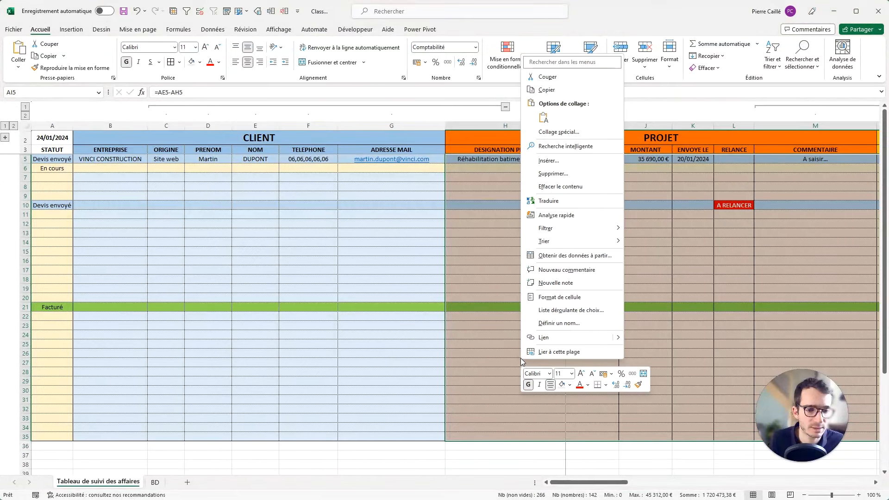
pyautogui.click(549, 298)
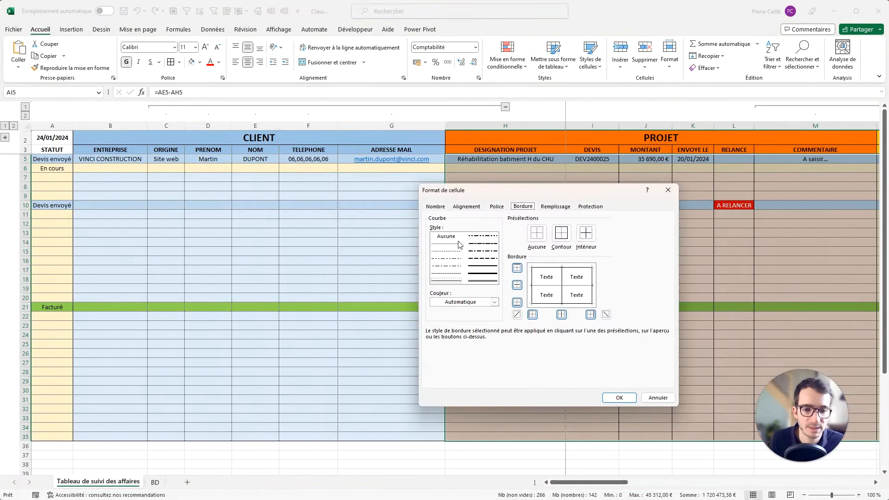
pyautogui.click(460, 244)
pyautogui.click(619, 398)
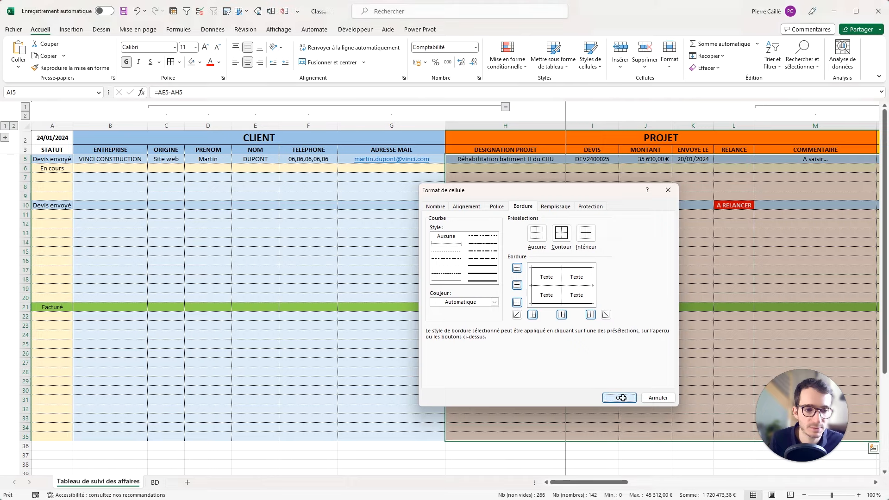
# Select the PROJET, REALISATION, FAC. and BILAN blocks to row 35 and apply Bordures extérieures.
pyautogui.moveTo(577, 136); pyautogui.dragTo(556, 439)
pyautogui.hscroll(5, 700, 173)
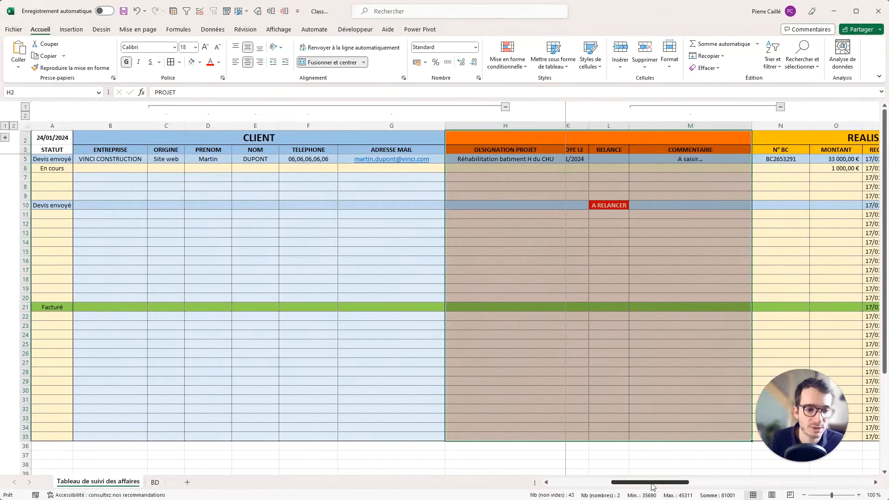
pyautogui.moveTo(685, 145); pyautogui.dragTo(689, 439)
pyautogui.moveTo(678, 483); pyautogui.dragTo(721, 483)
pyautogui.moveTo(739, 142); pyautogui.dragTo(746, 437)
pyautogui.moveTo(818, 140); pyautogui.dragTo(822, 437)
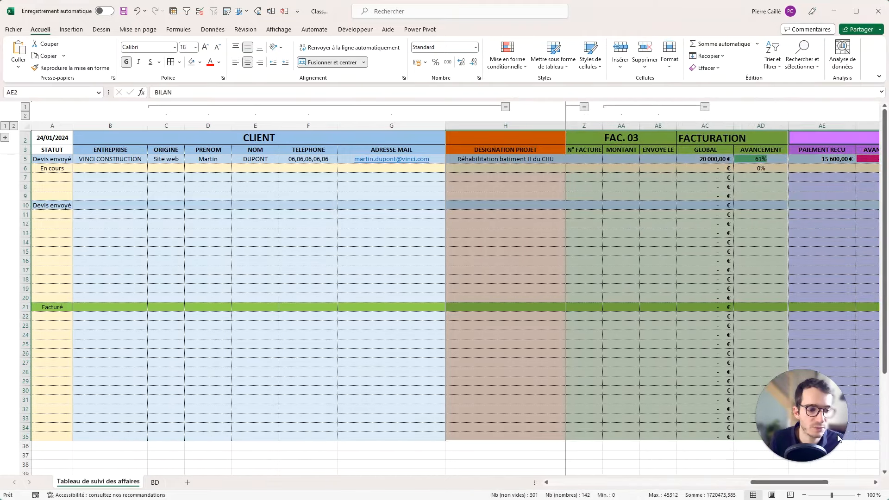
pyautogui.click(179, 63)
pyautogui.click(177, 167)
pyautogui.click(621, 214)
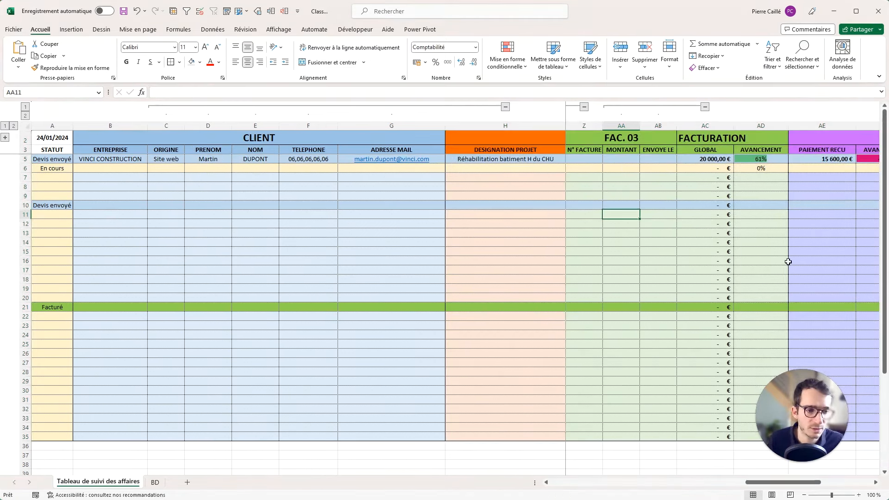
# Select the FAC. 02 and FAC. 03 blocks down to row 35 and add dotted inner vertical dividers.
pyautogui.click(658, 149)
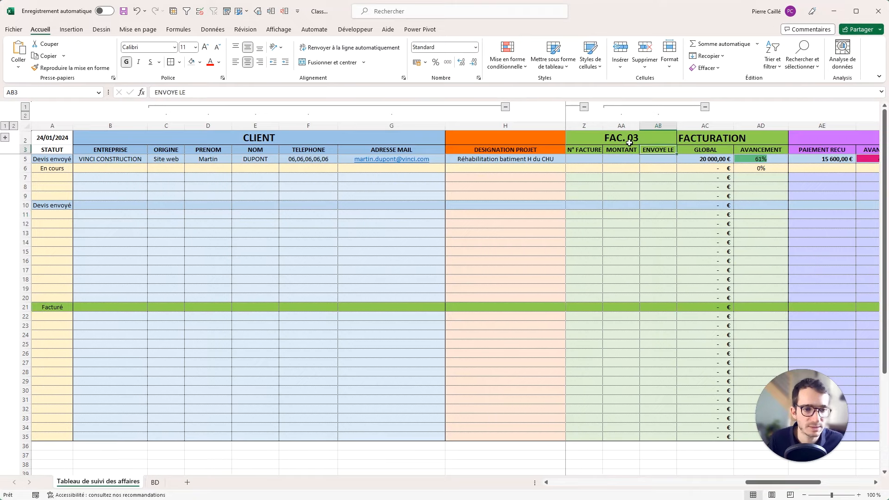
pyautogui.press('Up')
pyautogui.press('Left')
pyautogui.press('Left')
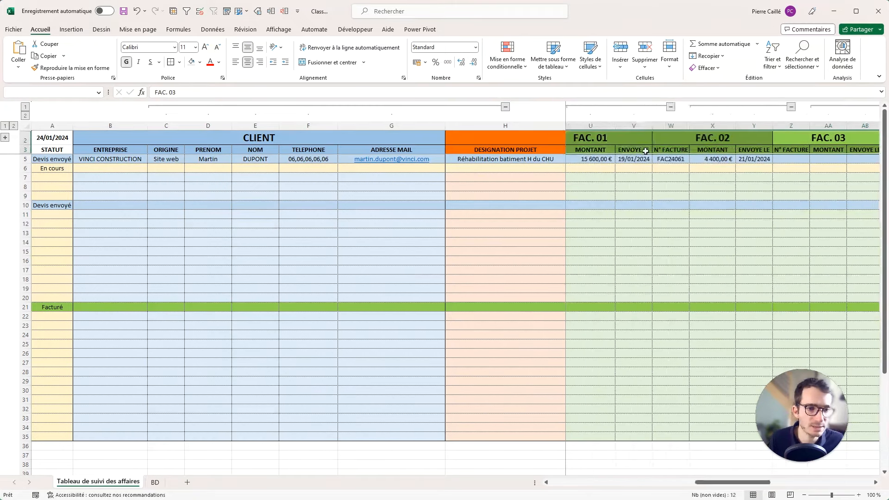
pyautogui.keyDown('shift'); pyautogui.click(648, 435); pyautogui.keyUp('shift')
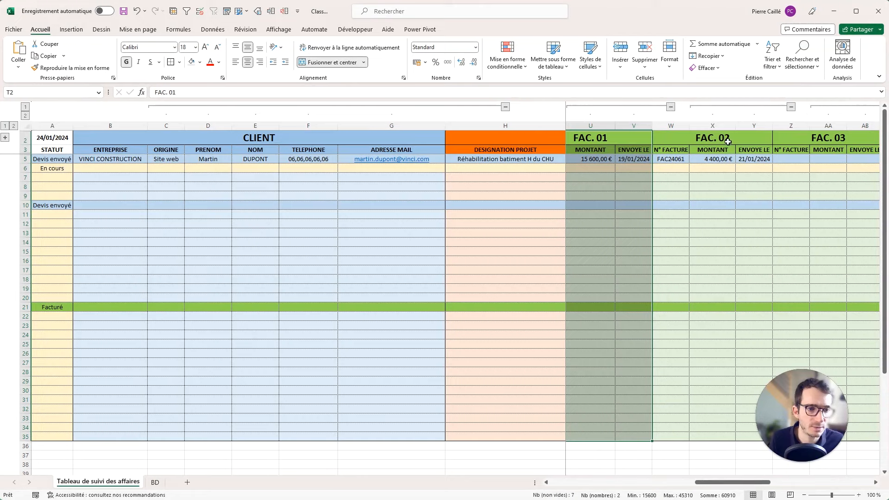
pyautogui.moveTo(728, 141); pyautogui.dragTo(727, 437)
pyautogui.moveTo(797, 139); pyautogui.dragTo(796, 438)
pyautogui.rightClick(803, 253)
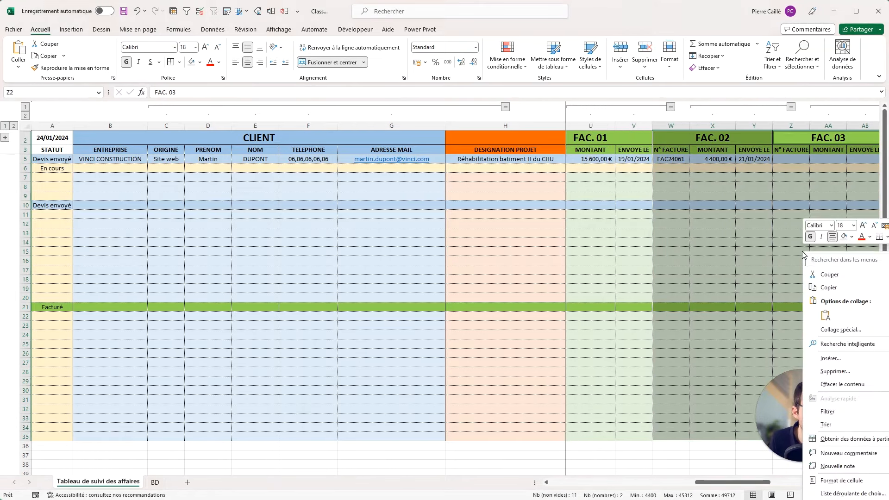
pyautogui.click(842, 481)
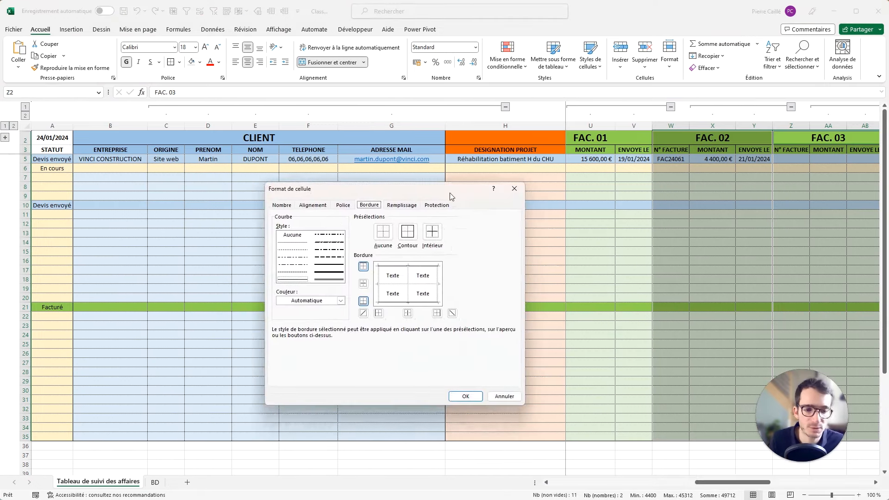
pyautogui.click(293, 272)
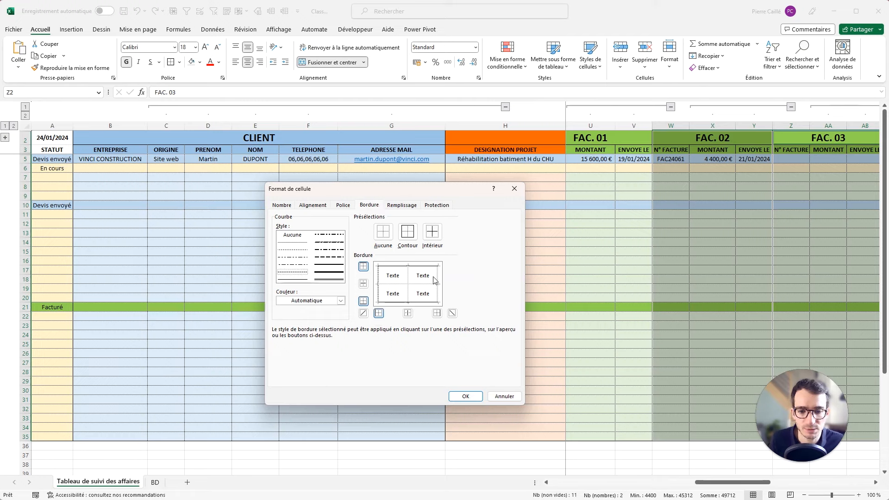
pyautogui.click(471, 397)
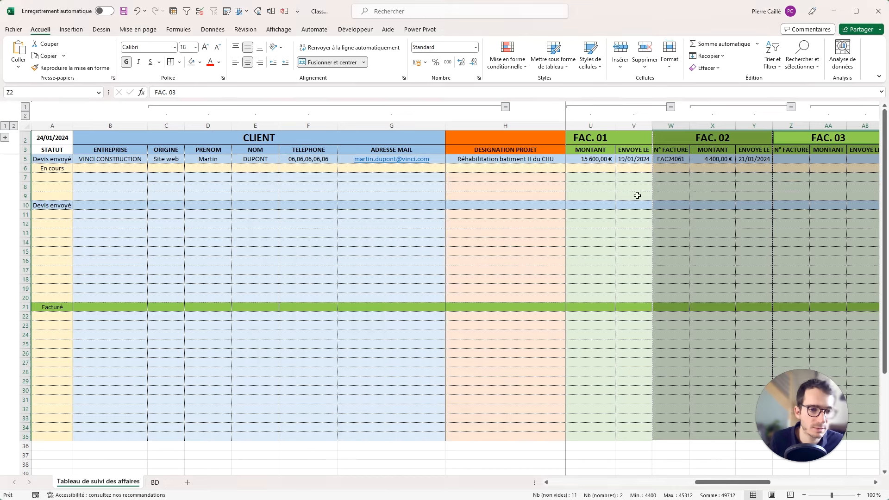
pyautogui.click(637, 196)
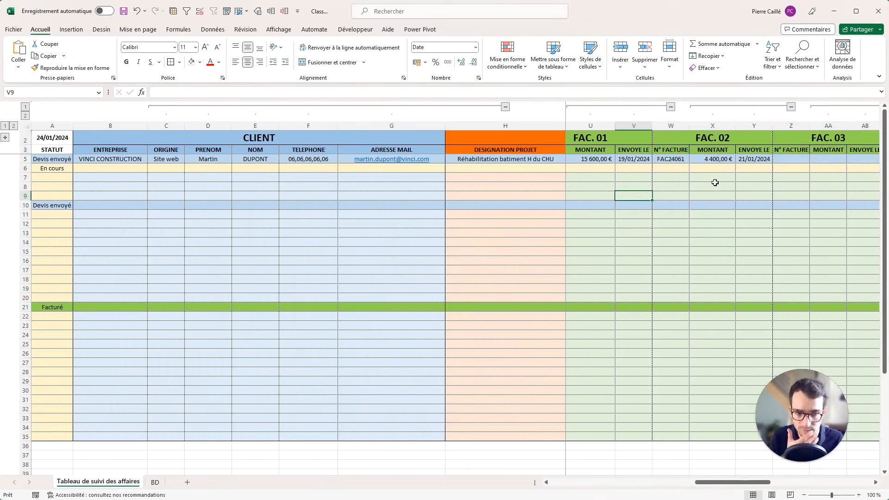
pyautogui.moveTo(697, 482); pyautogui.dragTo(553, 482)
# Set cell A6's status to 'Devis envoyé' from its dropdown list.
pyautogui.click(65, 147)
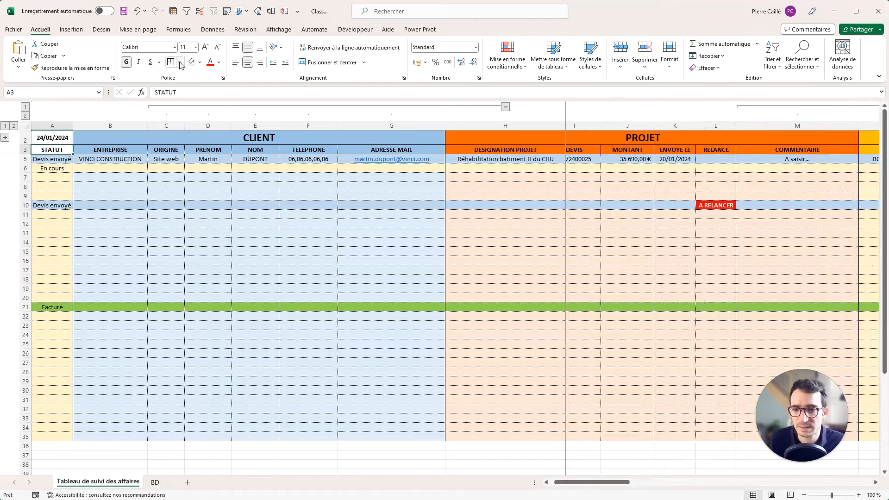
pyautogui.click(55, 138)
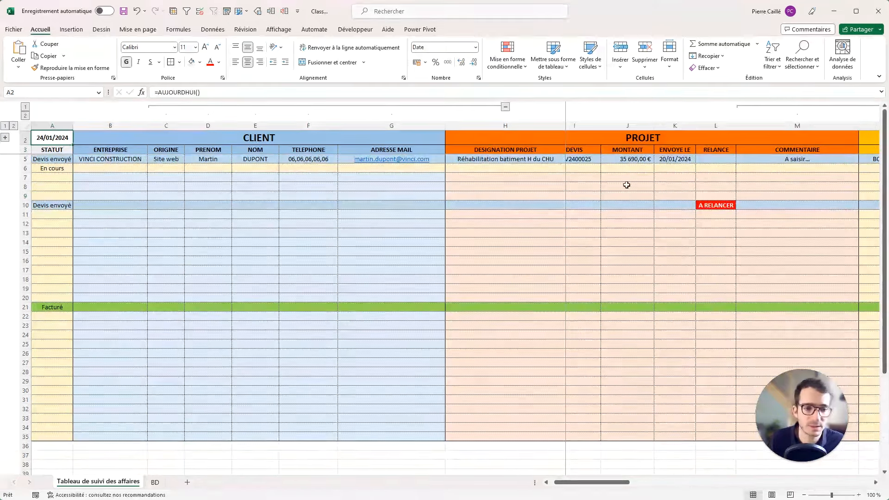
pyautogui.click(111, 178)
pyautogui.click(55, 169)
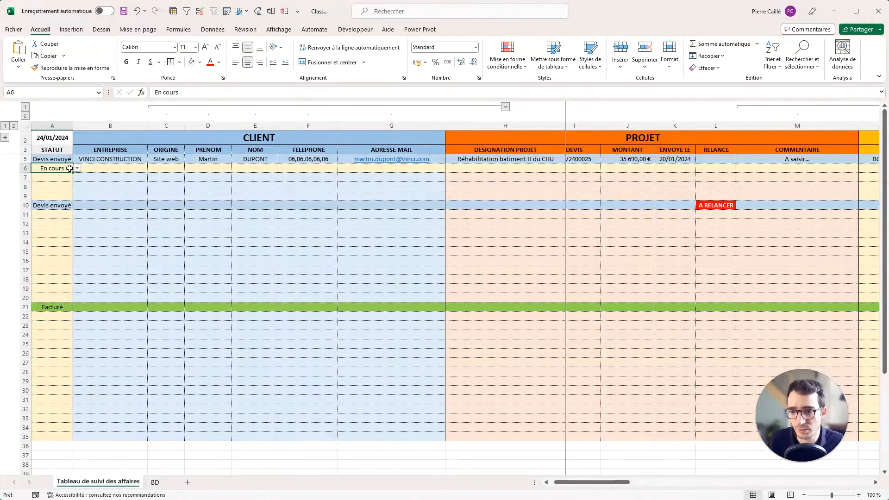
pyautogui.click(77, 168)
pyautogui.click(77, 175)
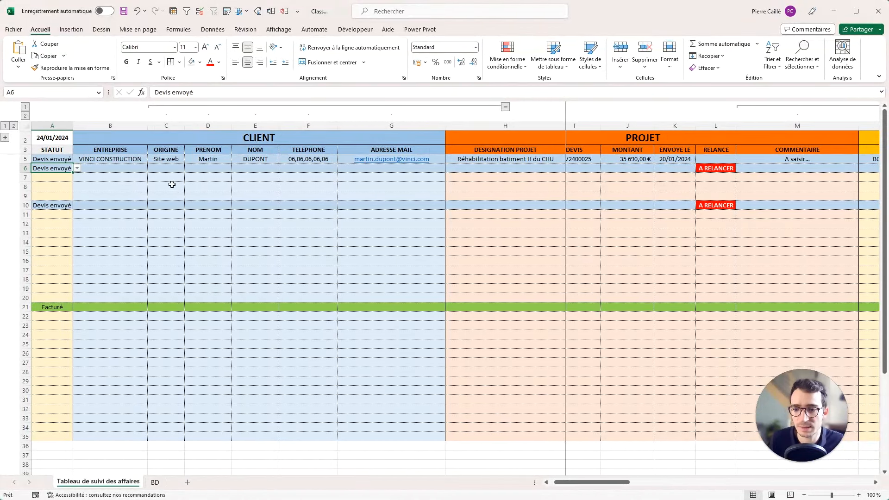
# Inspect the A RELANCER formula in L5 and the empty sent-date cell K6.
pyautogui.click(710, 160)
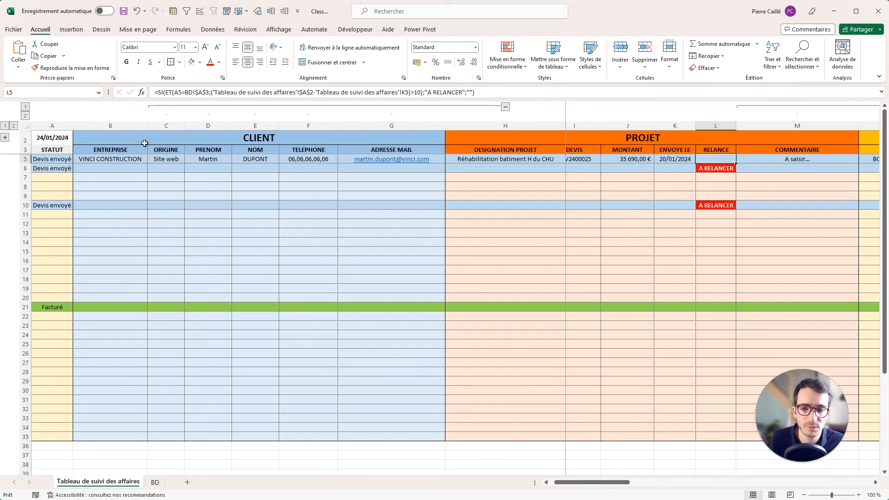
pyautogui.click(685, 169)
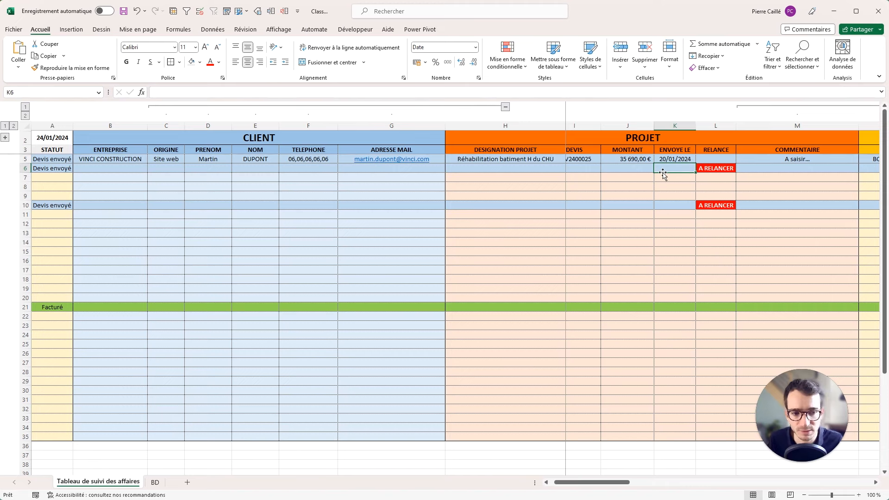
pyautogui.moveTo(609, 483); pyautogui.dragTo(705, 482)
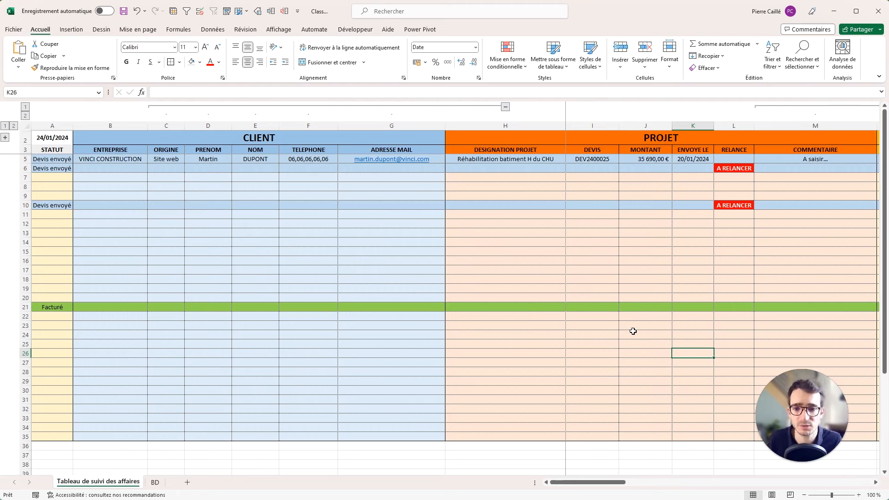
pyautogui.click(483, 250)
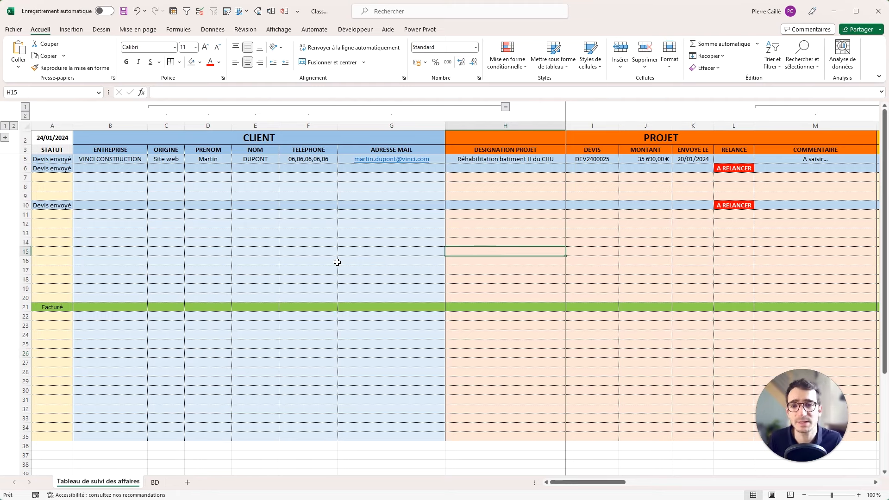